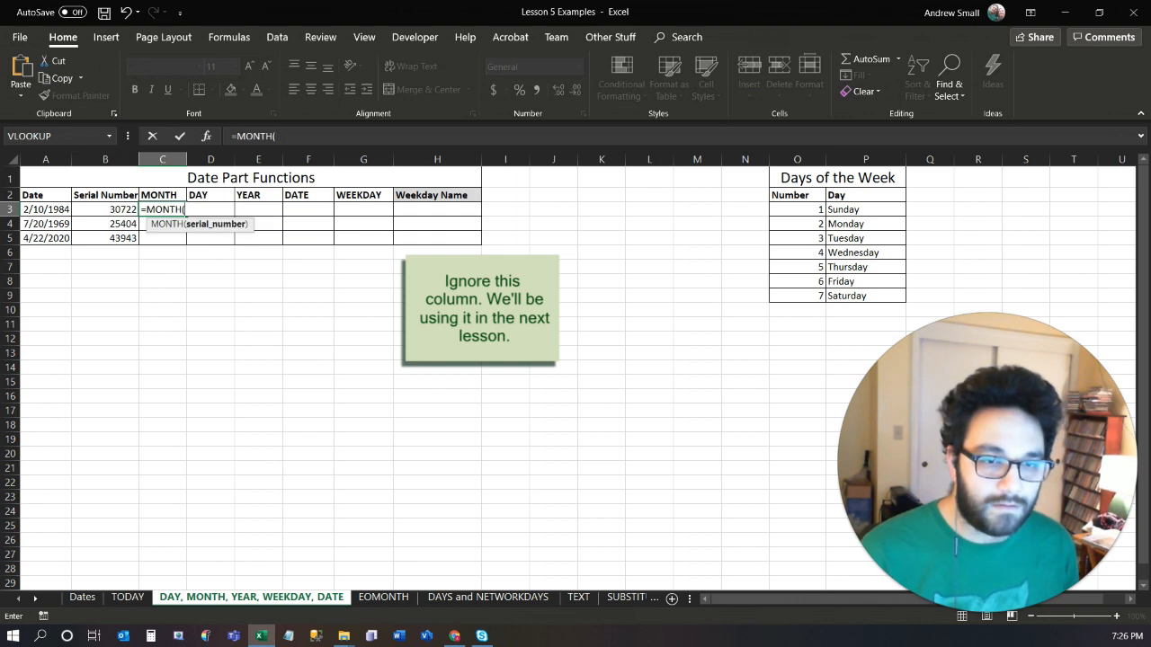
# Complete the MONTH formula in C3 with the date in A3 as its argument, giving =MONTH(A3).
pyautogui.click(63, 207)
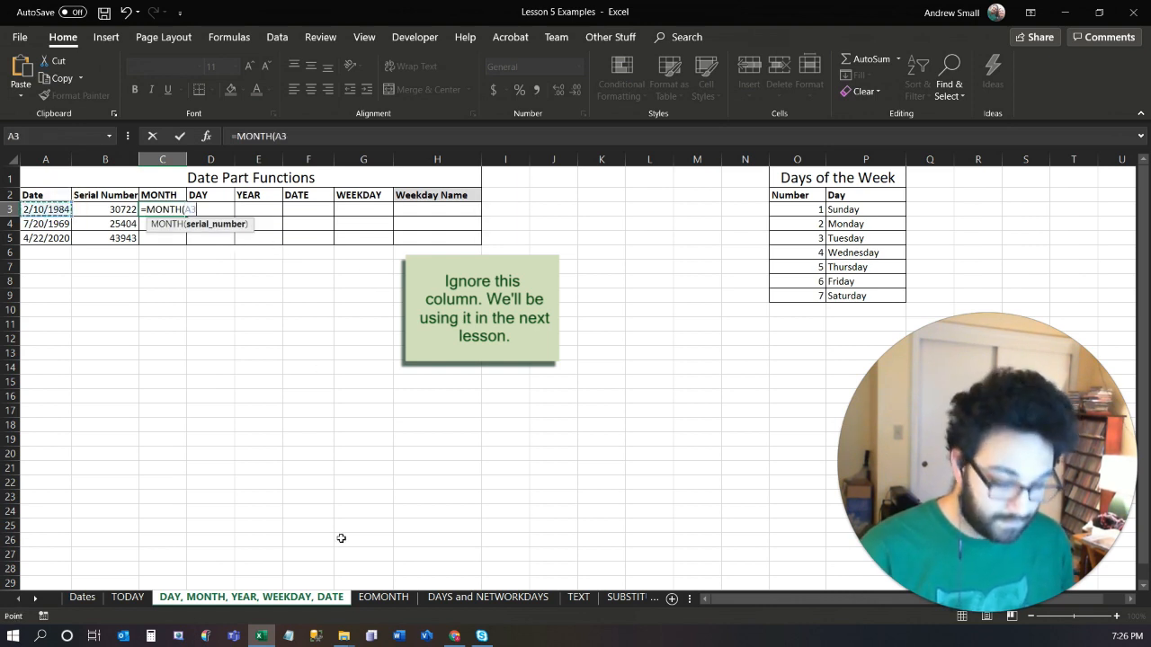
pyautogui.write(')')
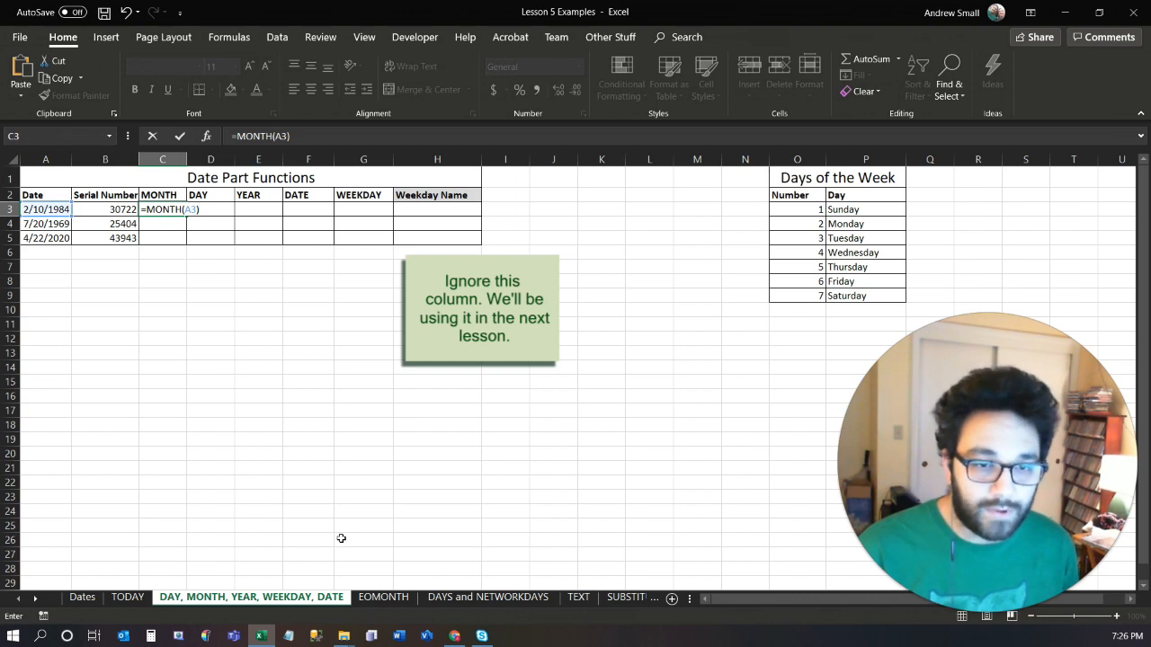
pyautogui.press('Tab')
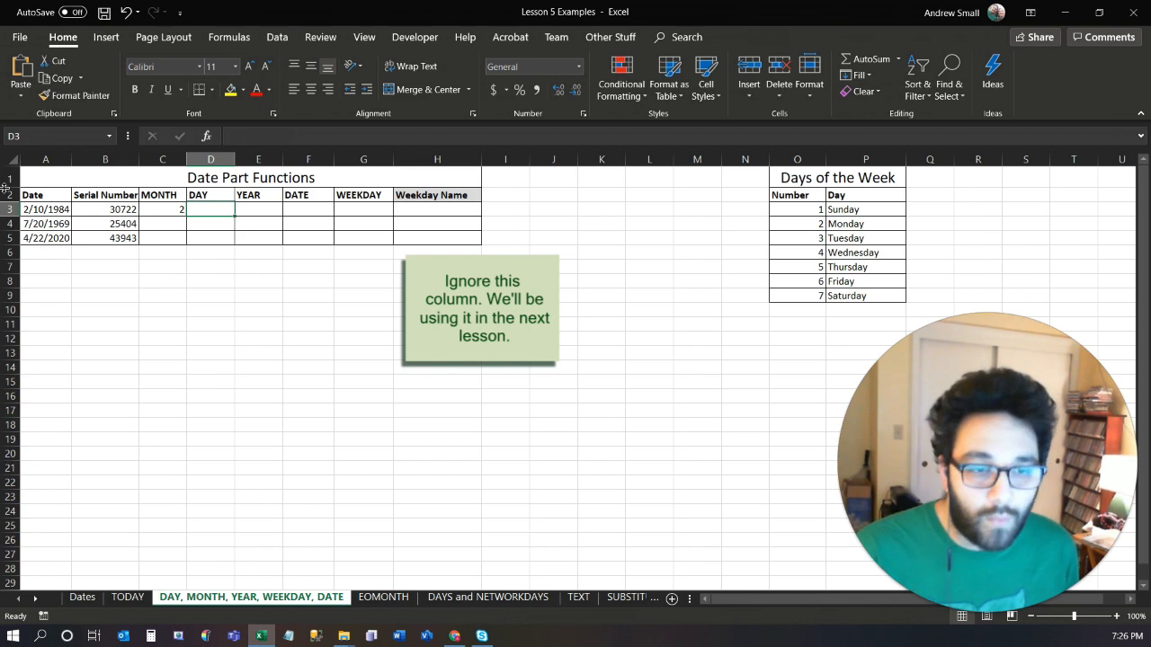
# Format the dates in A3:A5 as General, and after that as Long Date.
pyautogui.moveTo(50, 212); pyautogui.dragTo(46, 243)
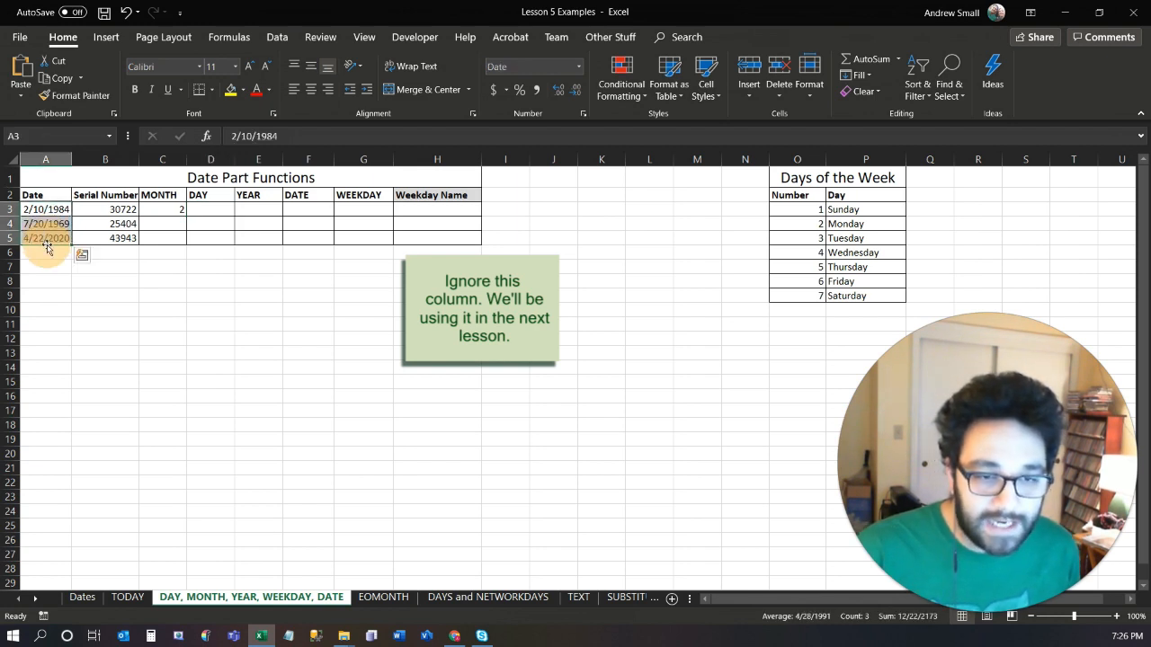
pyautogui.click(576, 68)
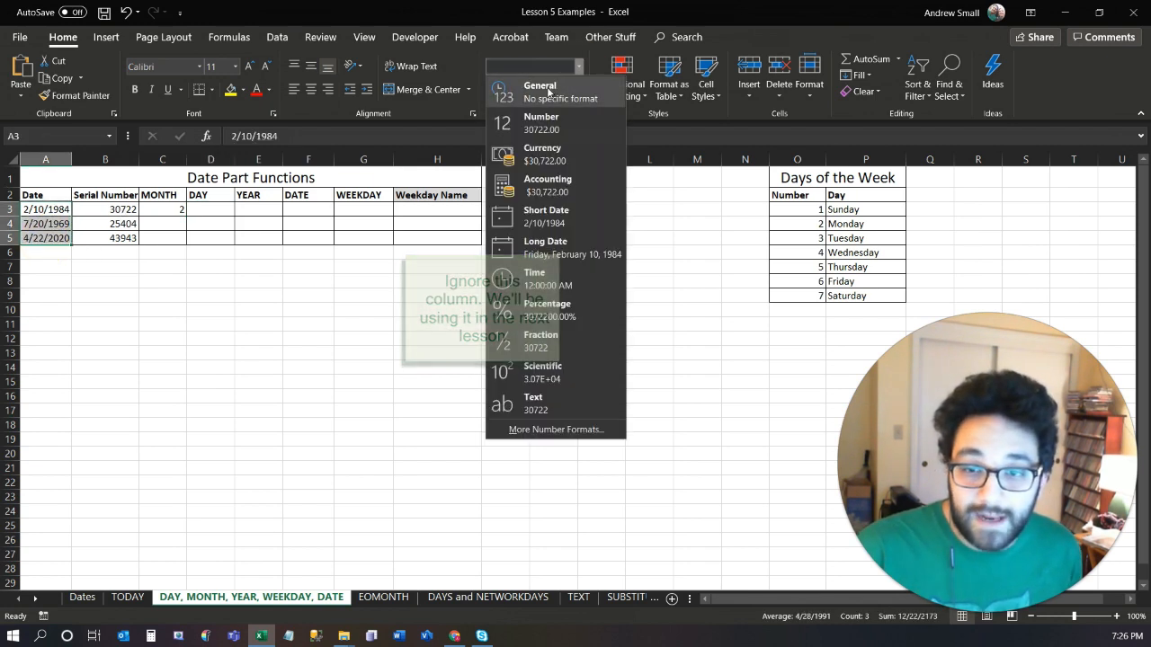
pyautogui.click(530, 87)
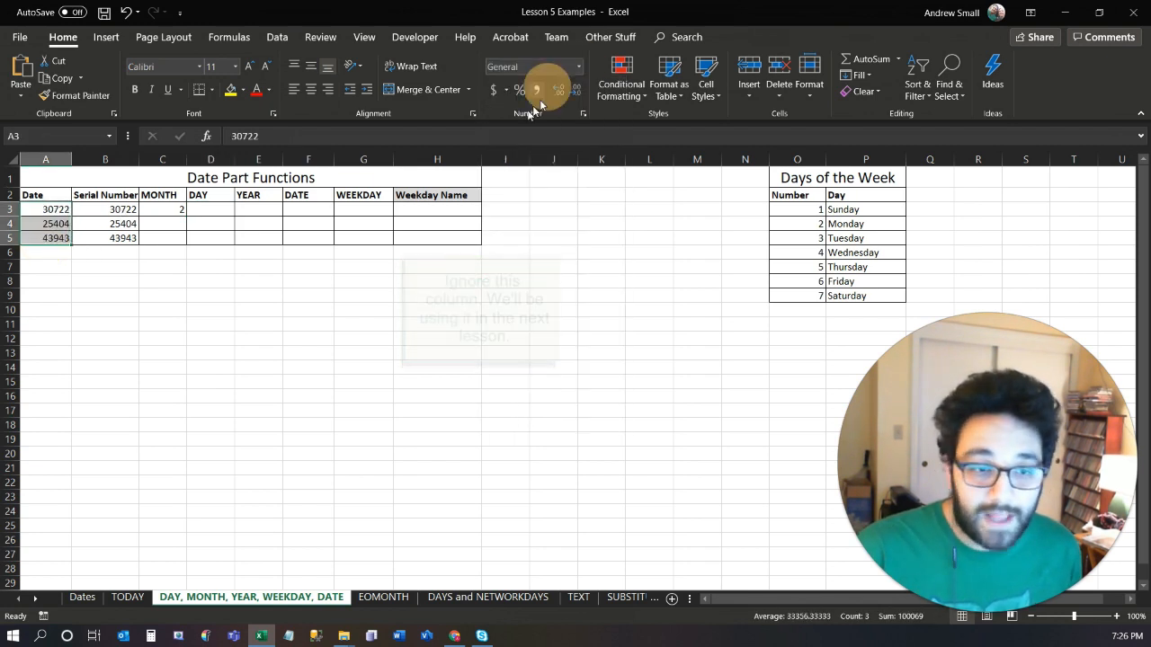
pyautogui.click(579, 66)
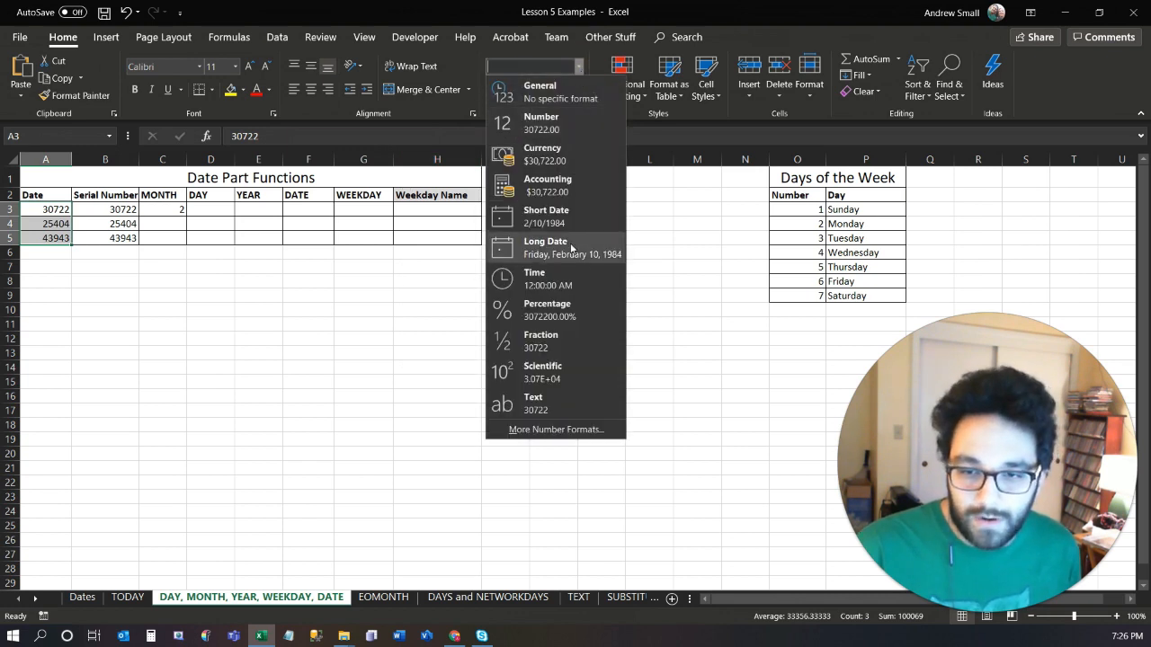
pyautogui.click(517, 243)
pyautogui.click(176, 308)
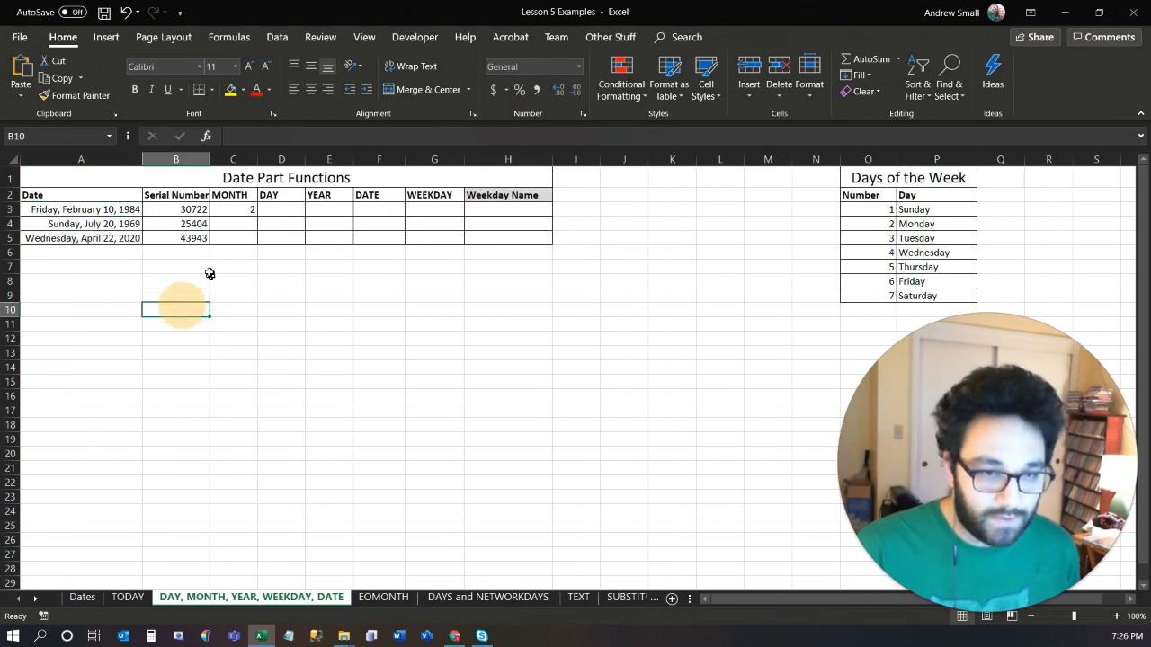
# Enter a DAY formula in D3 that takes the day from the date in A3.
pyautogui.click(242, 210)
pyautogui.click(267, 212)
pyautogui.write('=')
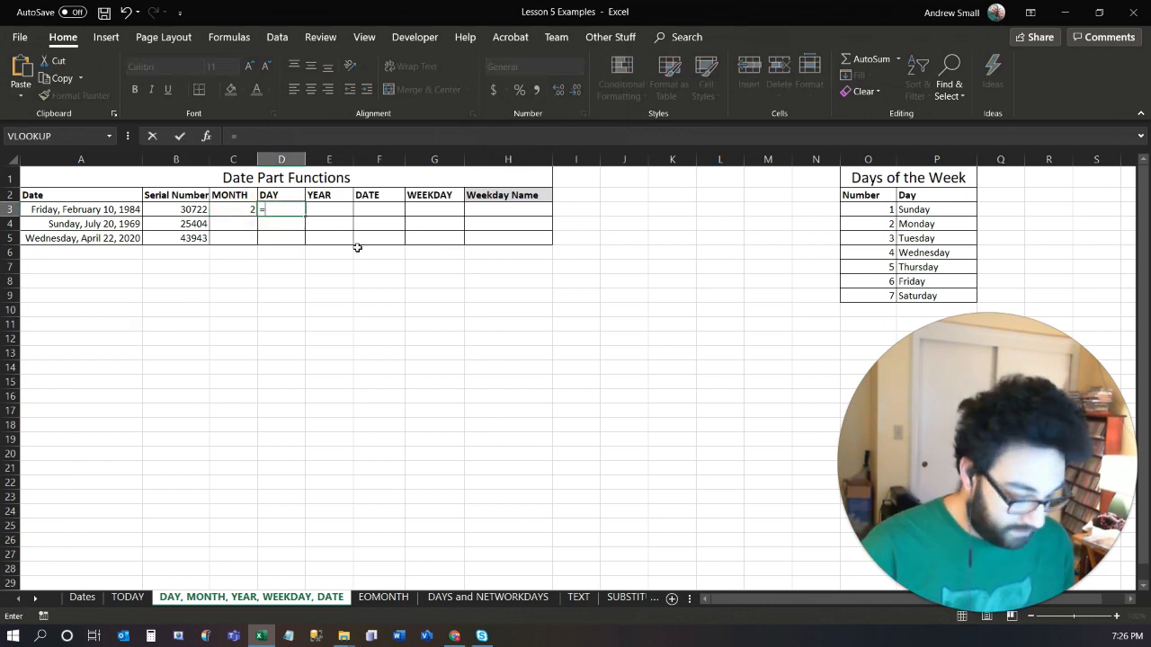
pyautogui.write('day')
pyautogui.press('Tab')
pyautogui.press('Left')
pyautogui.press('Left')
pyautogui.press('Left')
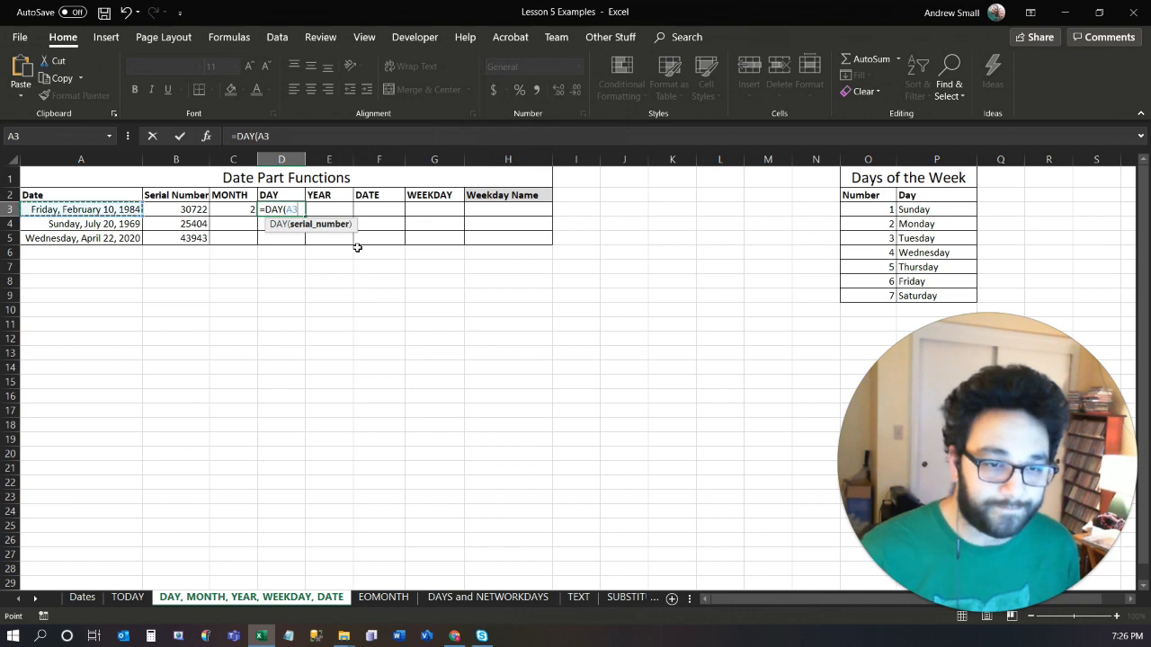
pyautogui.press('Return')
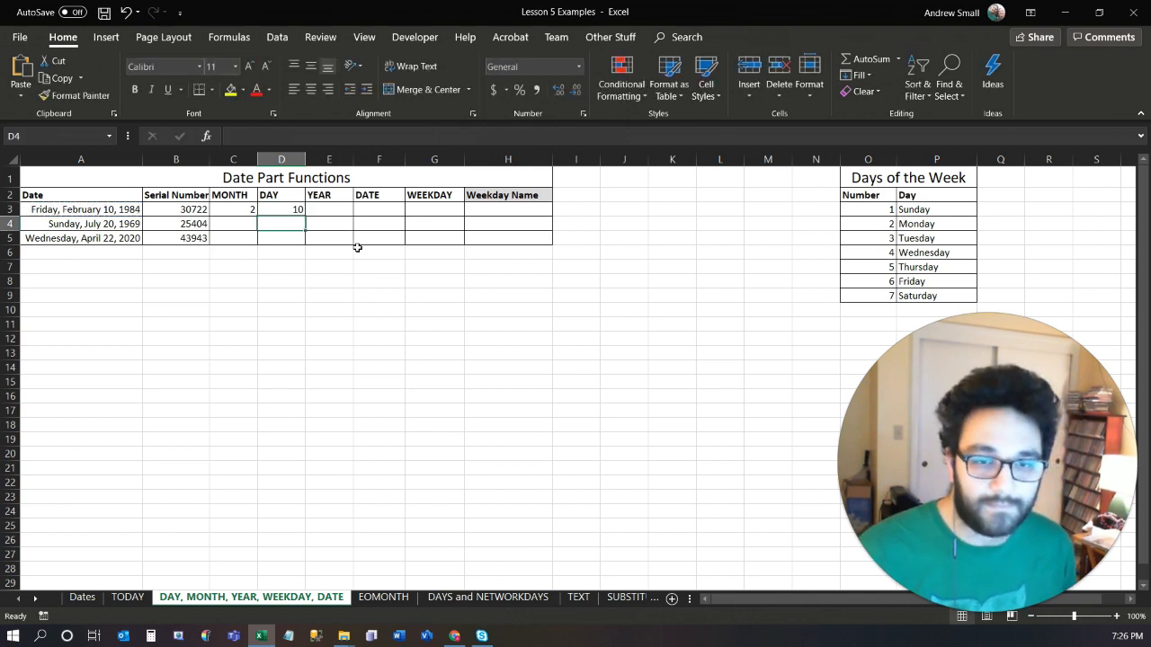
# Enter =YEAR(A3) in E3 to extract the year from the first date.
pyautogui.click(324, 209)
pyautogui.write('=')
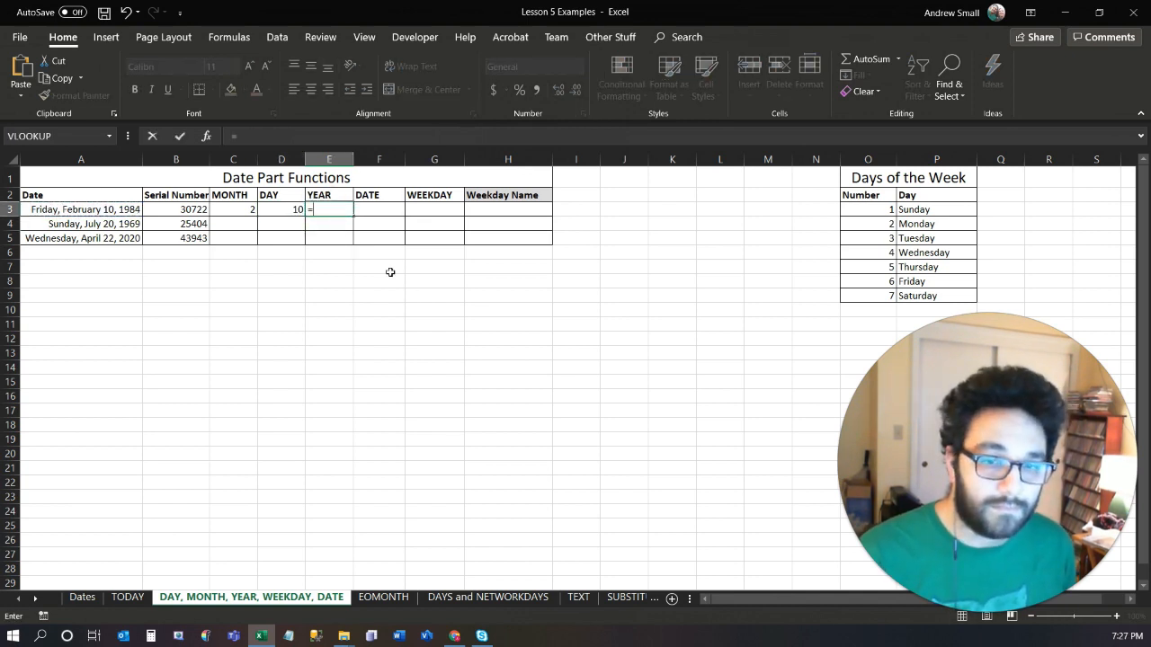
pyautogui.write('ye')
pyautogui.press('Tab')
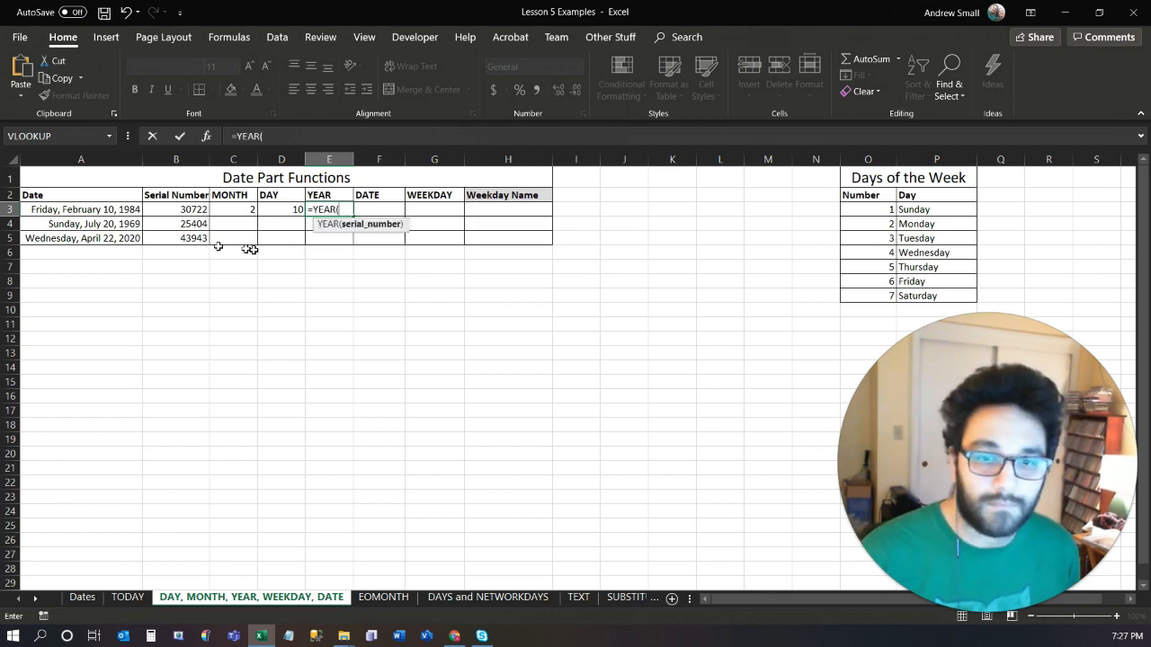
pyautogui.click(106, 212)
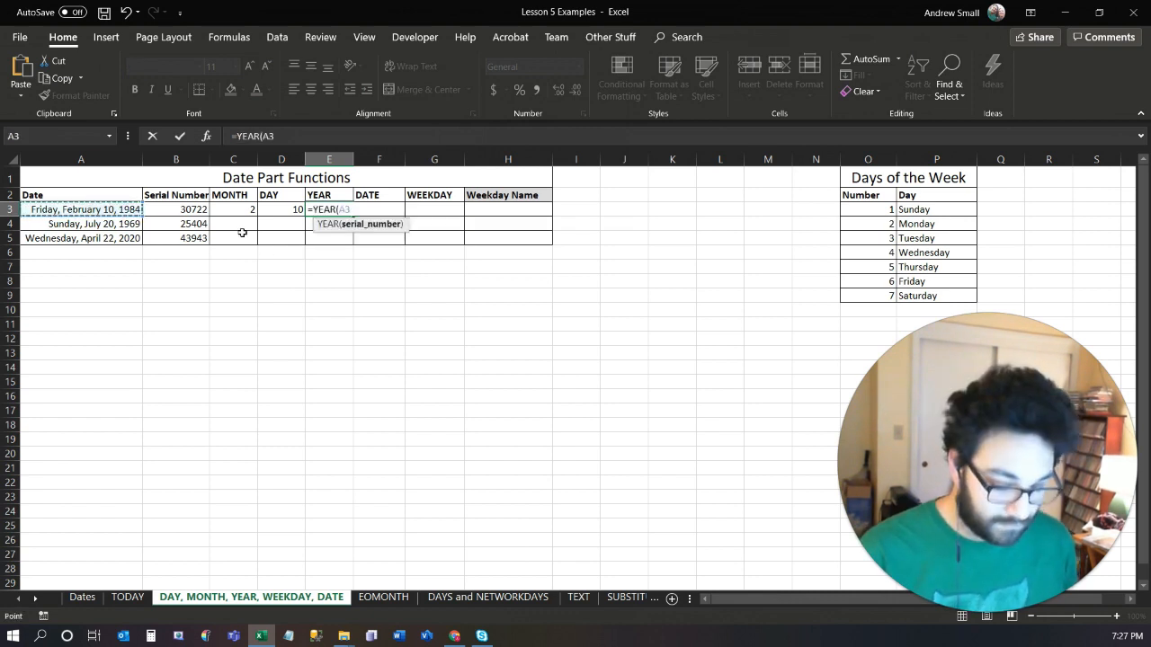
pyautogui.write(')')
pyautogui.press('Return')
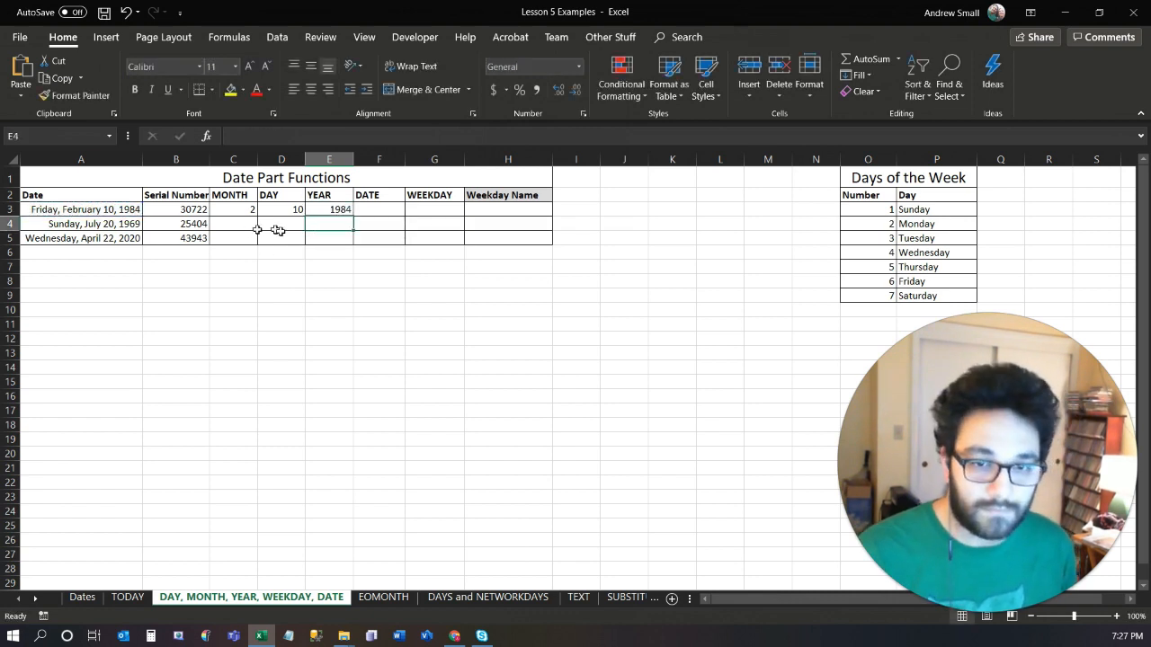
# Format the dates in A3:A5 as Short Date and autofit the width of column A.
pyautogui.click(102, 210)
pyautogui.moveTo(102, 210); pyautogui.dragTo(102, 238)
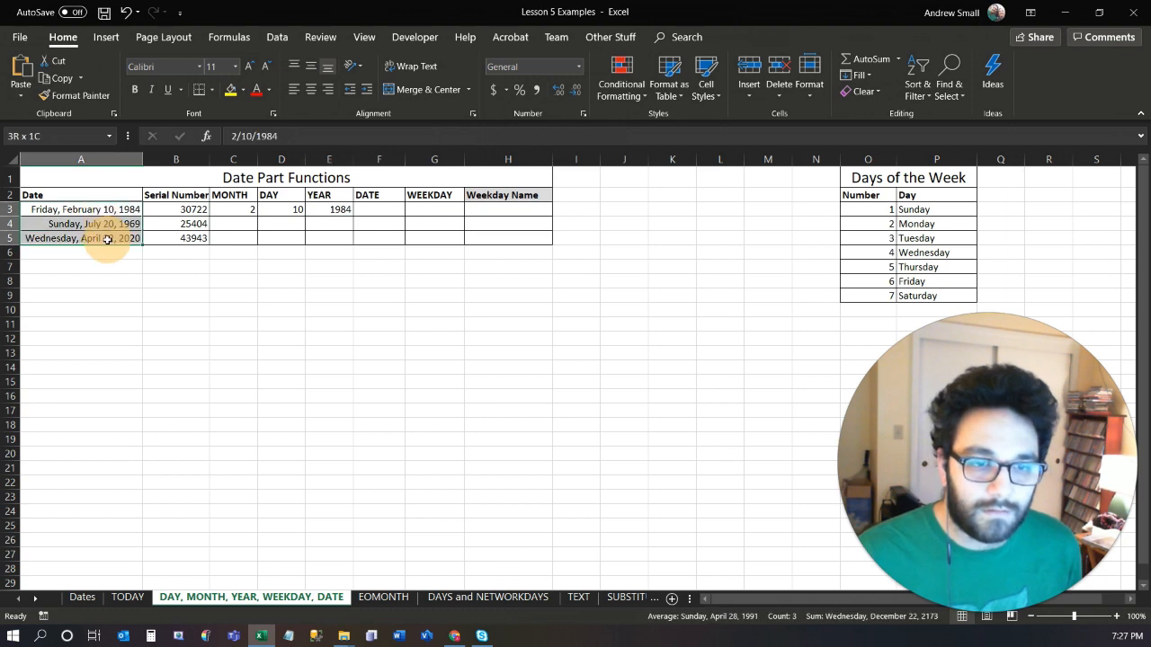
pyautogui.click(580, 72)
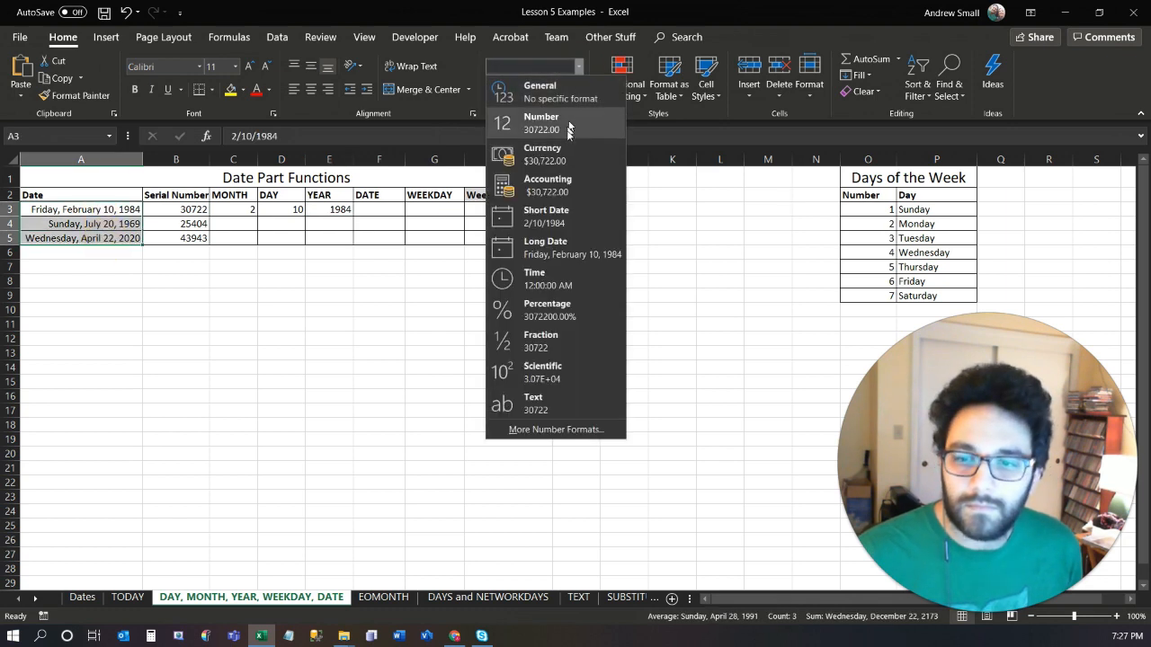
pyautogui.click(544, 213)
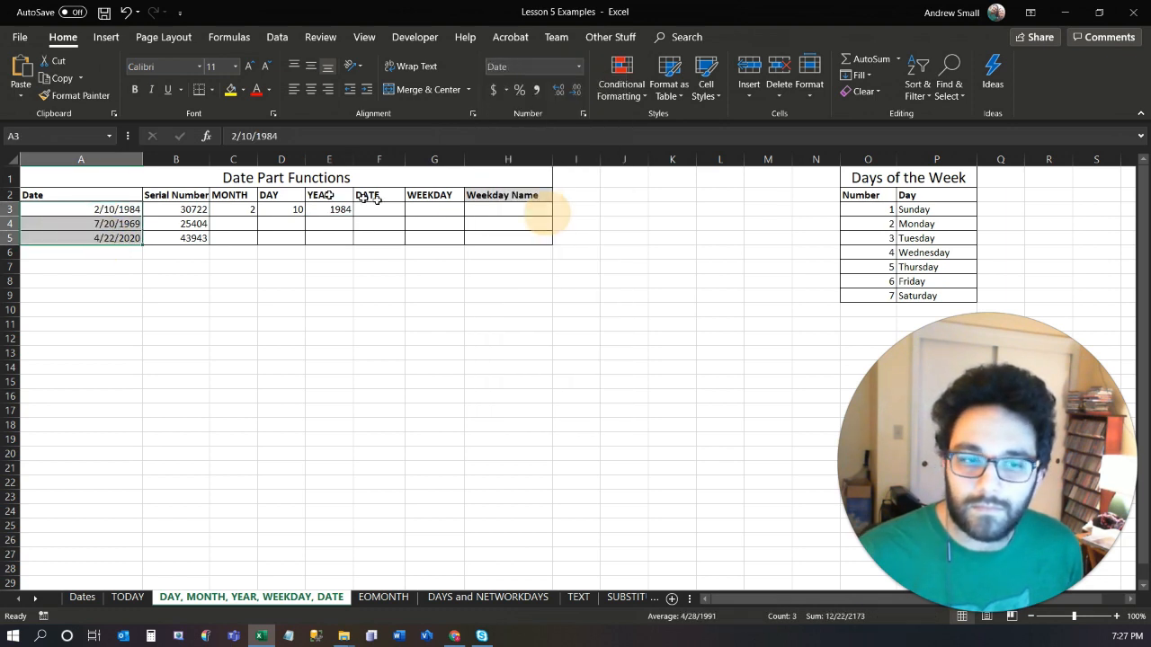
pyautogui.doubleClick(141, 160)
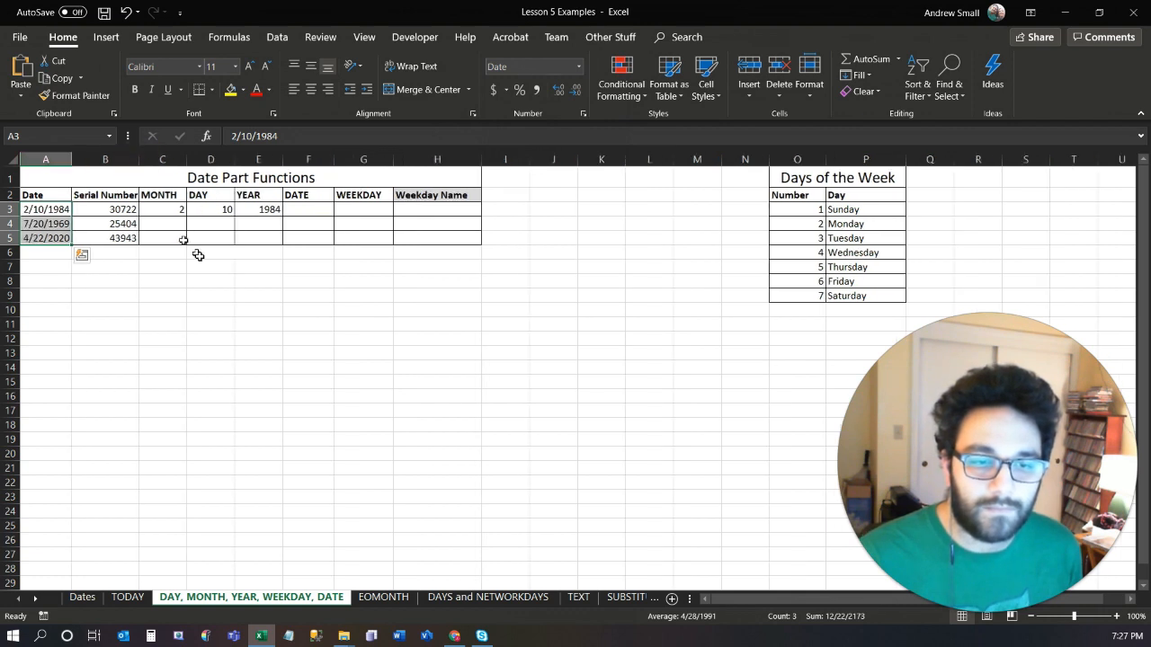
pyautogui.click(216, 269)
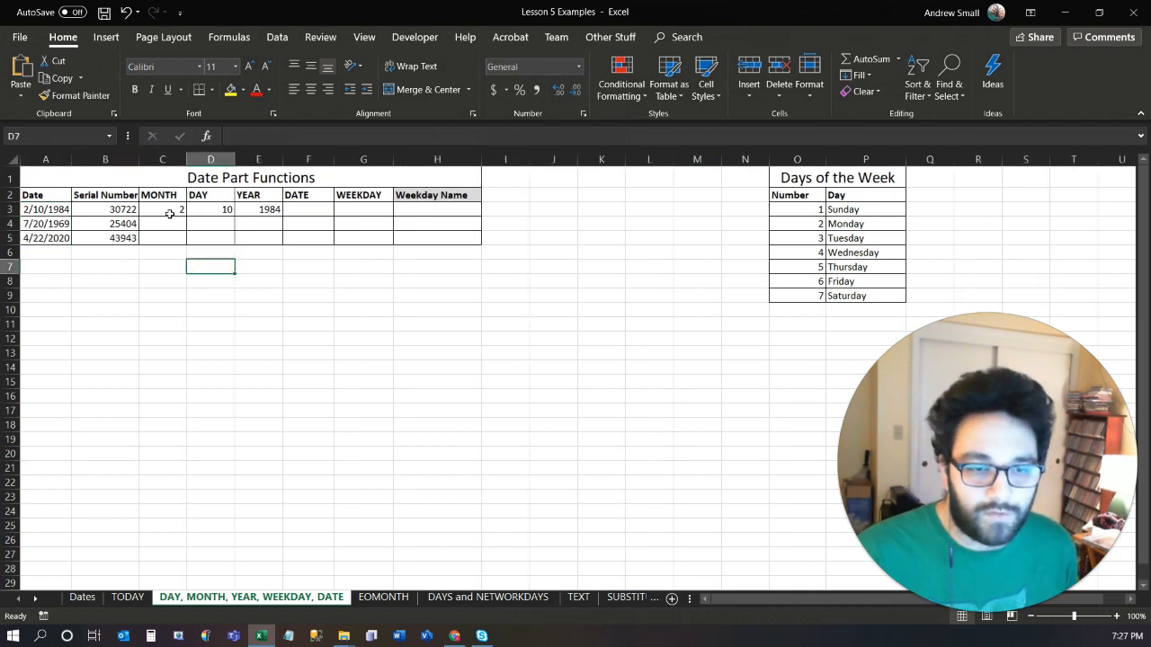
# Change the MONTH formula in C3 to reference the serial number in B3, and compare the contents of A3 and B3.
pyautogui.click(172, 213)
pyautogui.click(333, 137)
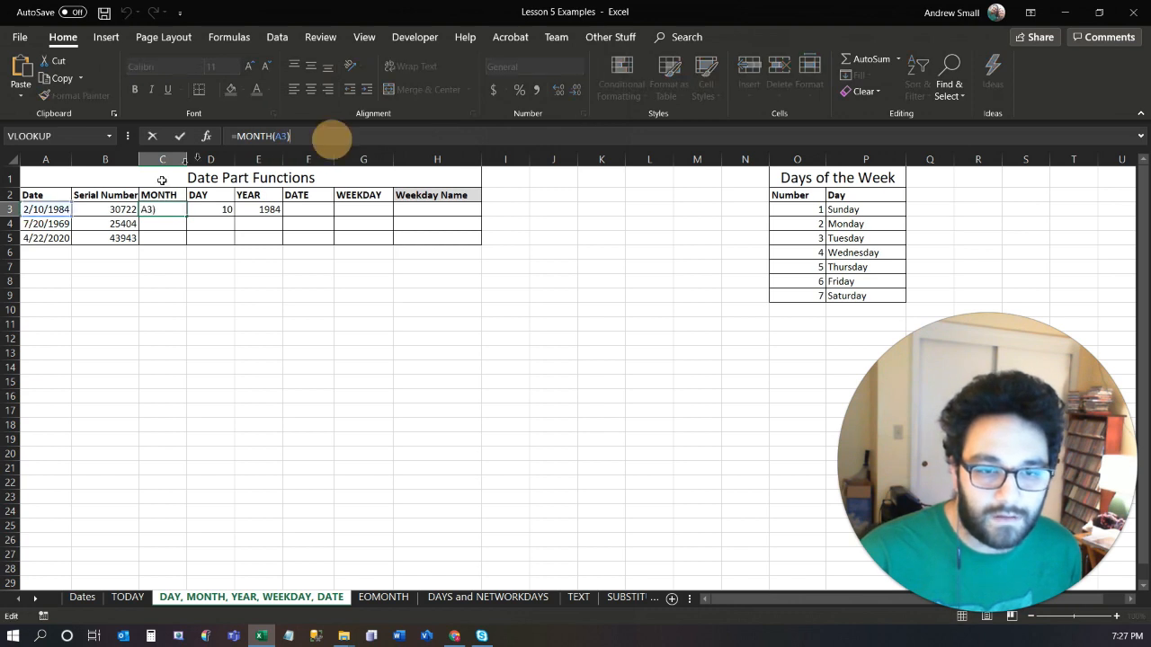
pyautogui.moveTo(45, 216); pyautogui.dragTo(94, 217)
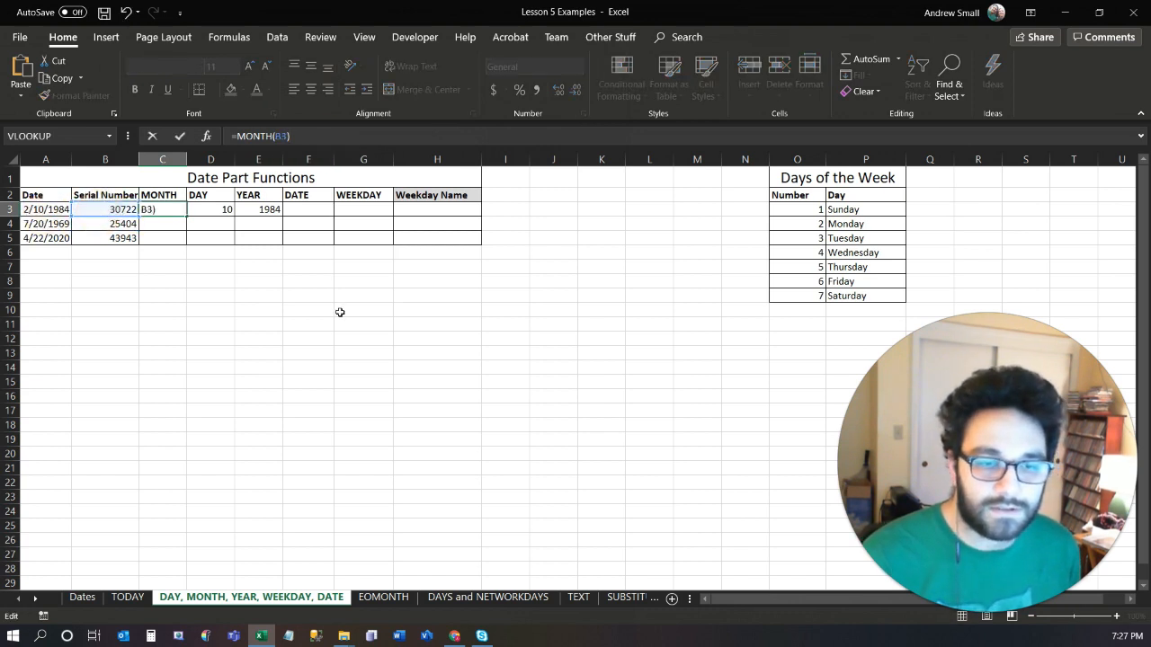
pyautogui.press('Return')
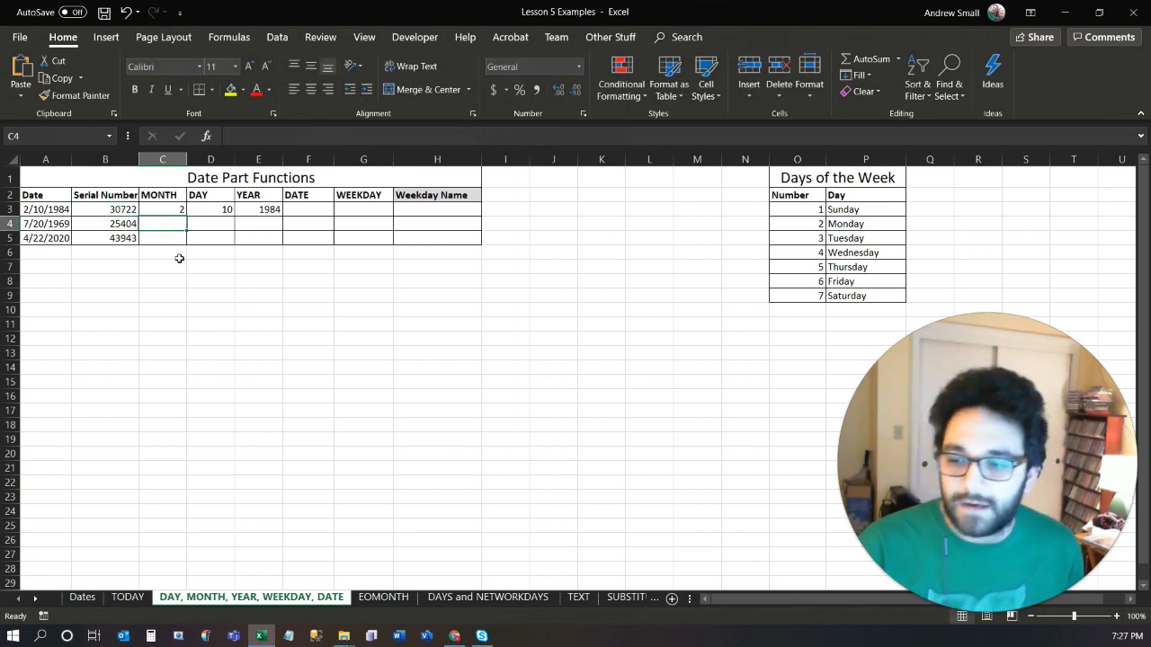
pyautogui.click(42, 209)
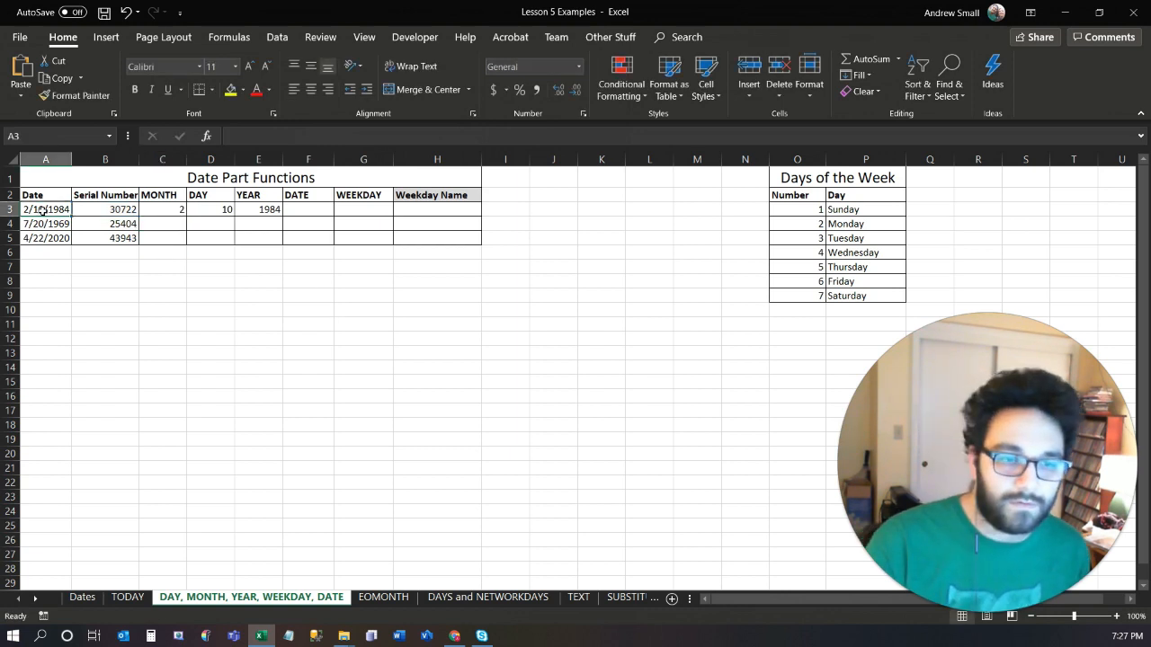
pyautogui.click(101, 210)
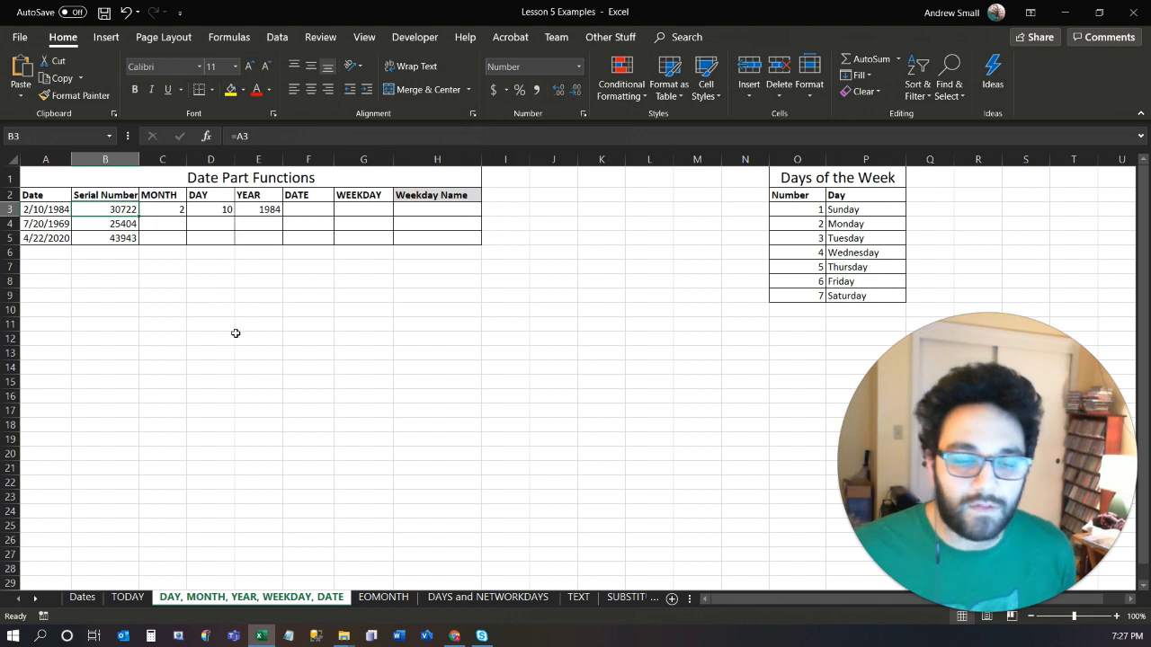
# Fill the MONTH, DAY and YEAR formulas in C3:E3 down through row 5.
pyautogui.click(310, 205)
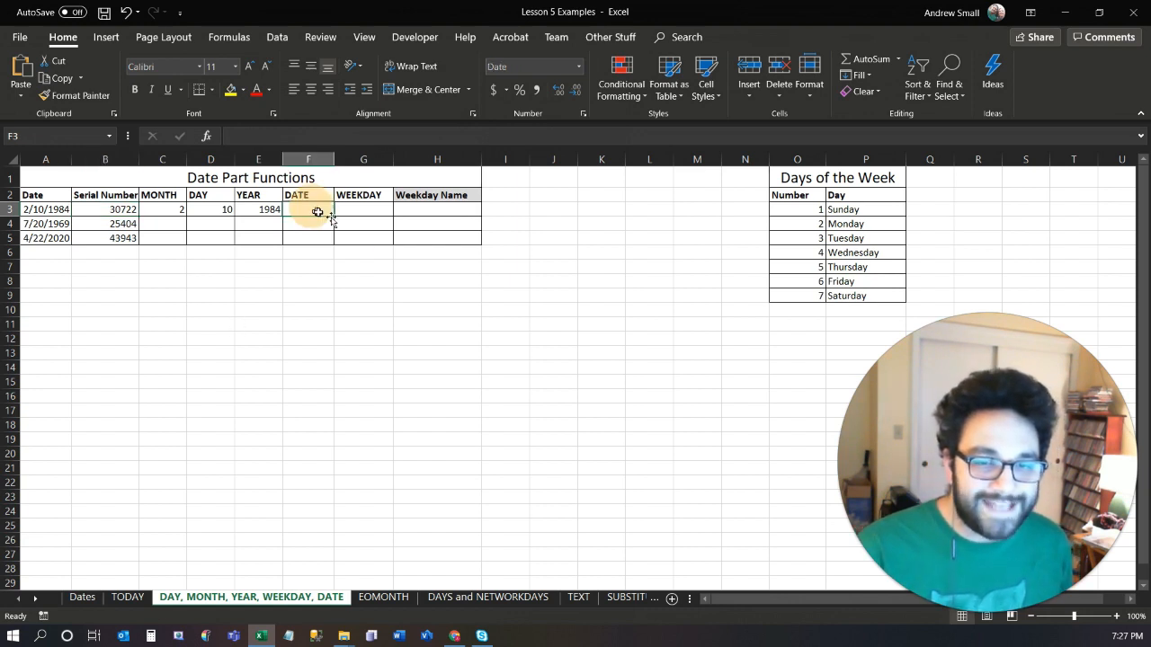
pyautogui.moveTo(184, 208); pyautogui.dragTo(286, 241)
# Enter =DATE(E3,C3,D3) in F3 and fill the formula down to F5.
pyautogui.click(301, 211)
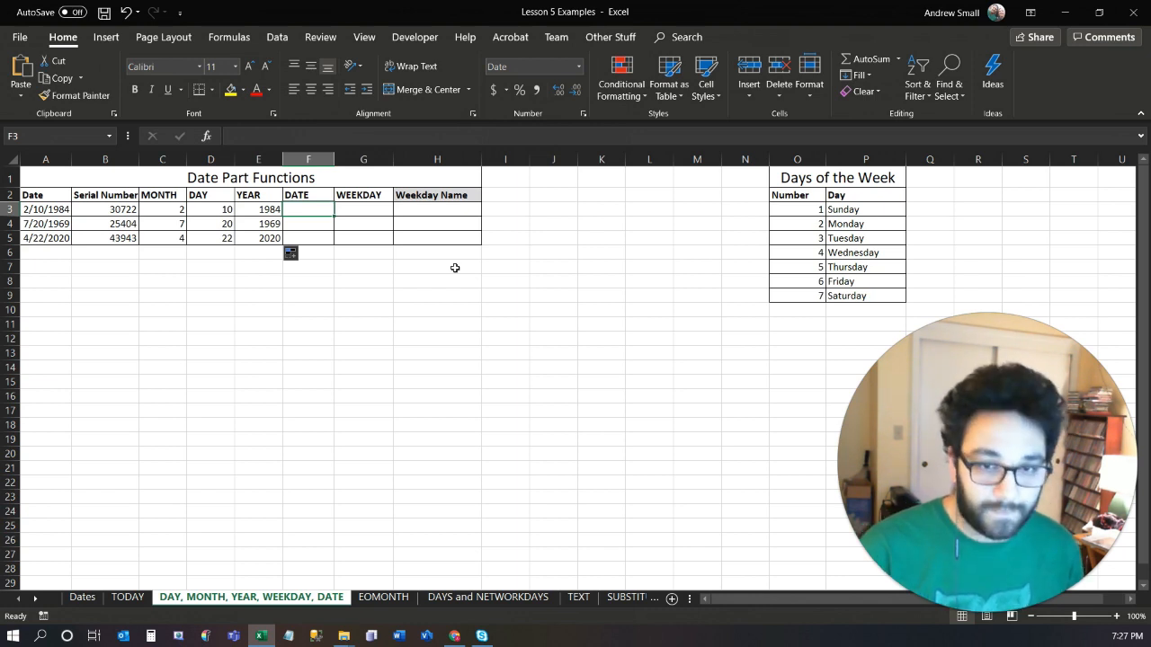
pyautogui.write('=')
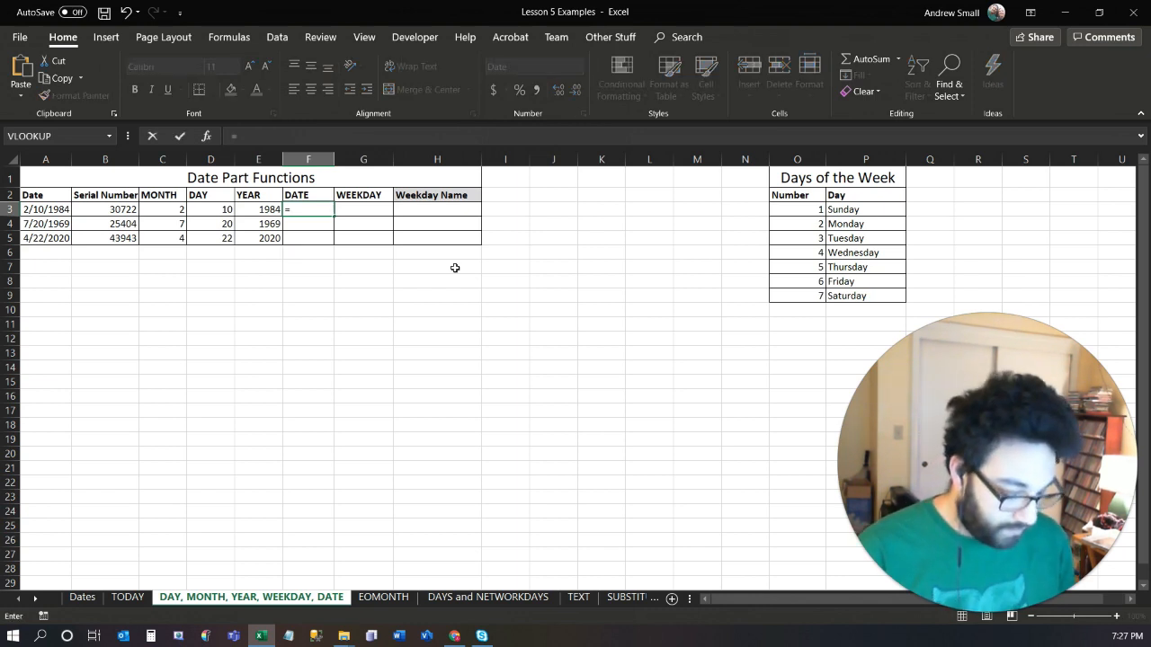
pyautogui.write('da')
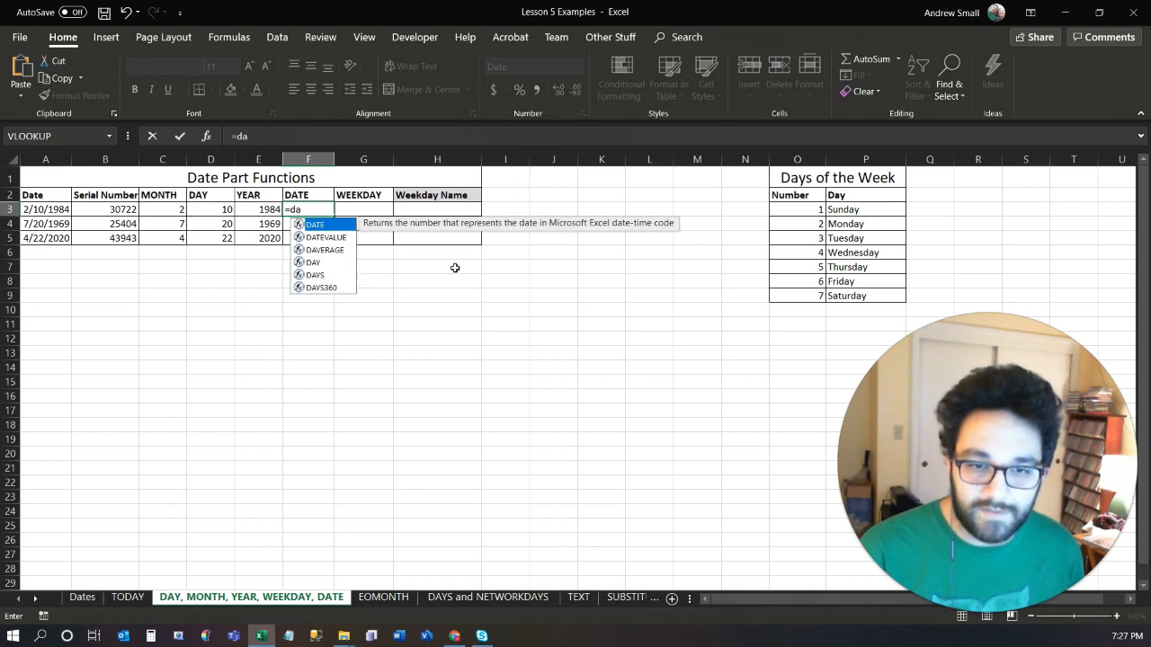
pyautogui.press('Tab')
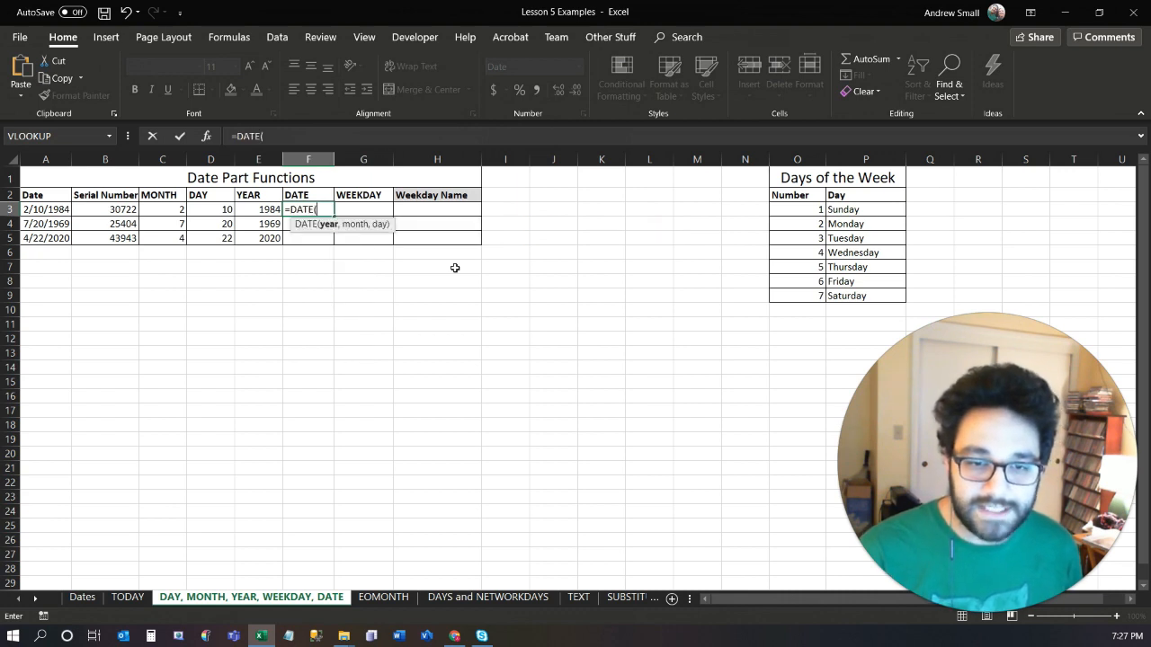
pyautogui.click(264, 210)
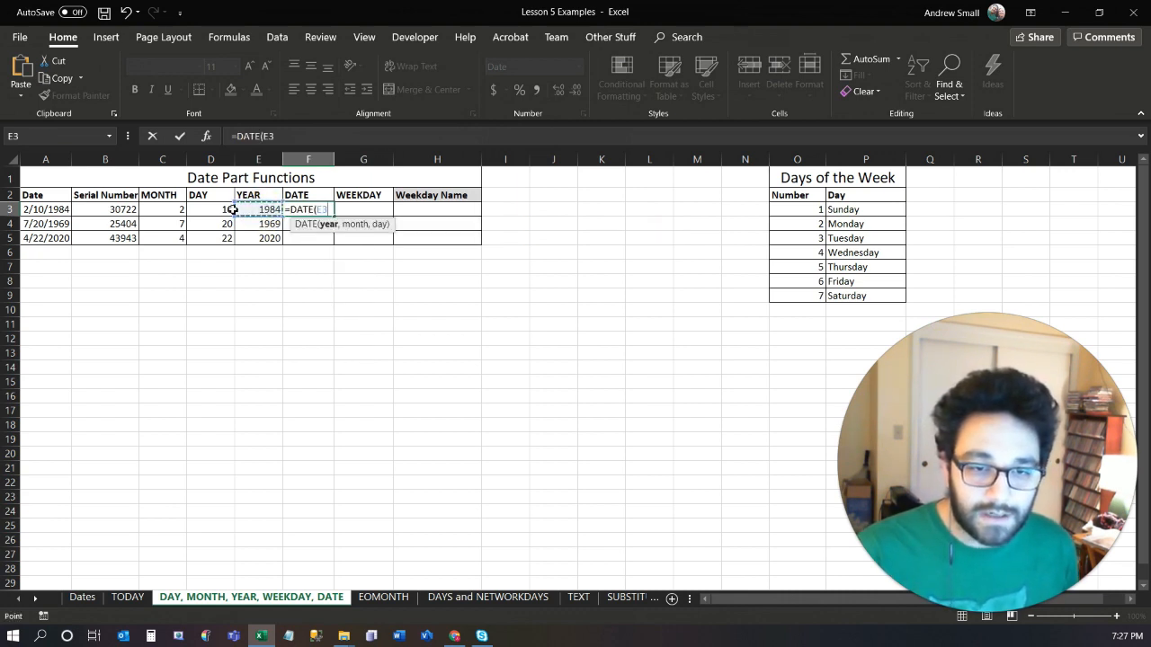
pyautogui.keyDown('ctrl'); pyautogui.click(184, 210); pyautogui.keyUp('ctrl')
pyautogui.keyDown('ctrl'); pyautogui.click(220, 208); pyautogui.keyUp('ctrl')
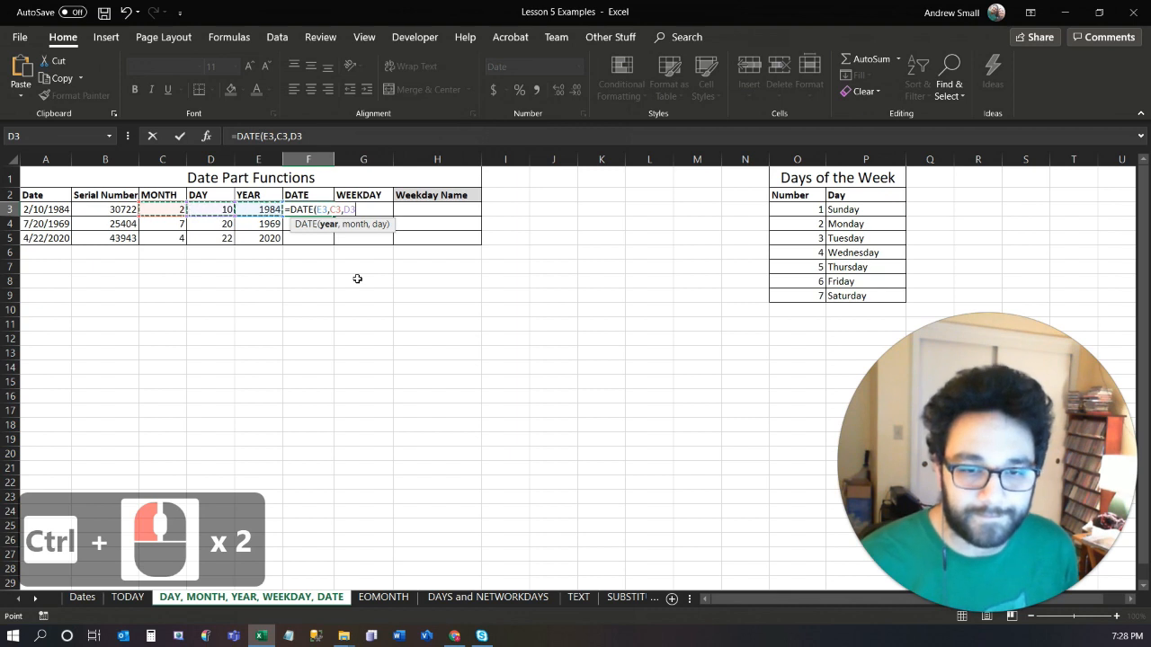
pyautogui.press('Return')
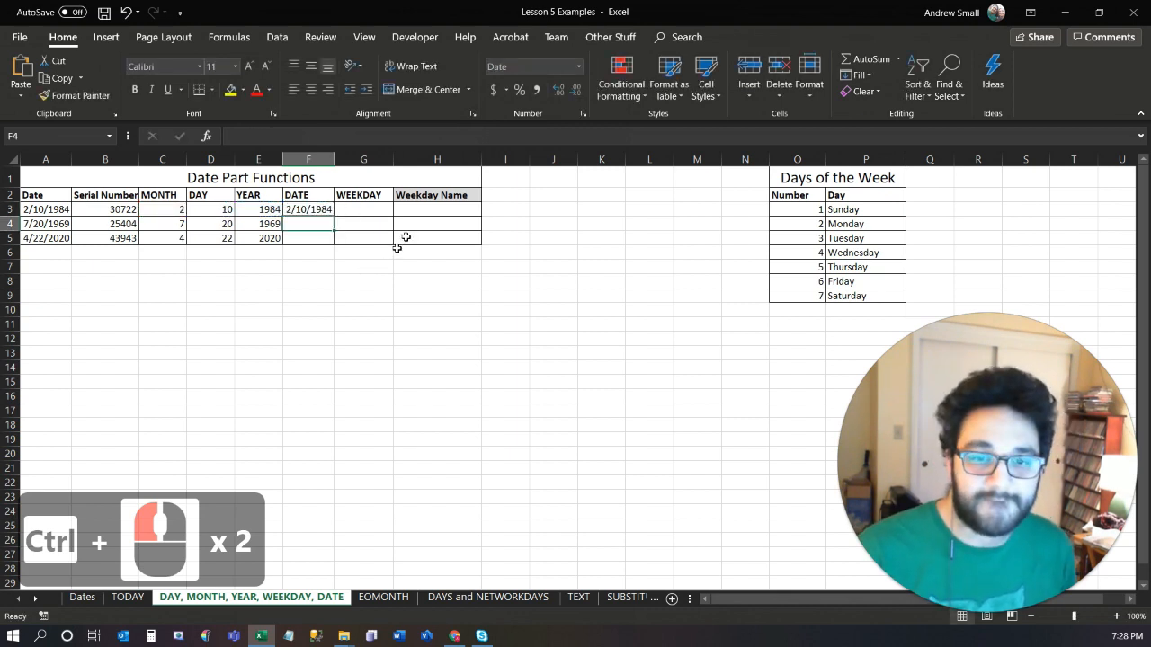
pyautogui.click(329, 208)
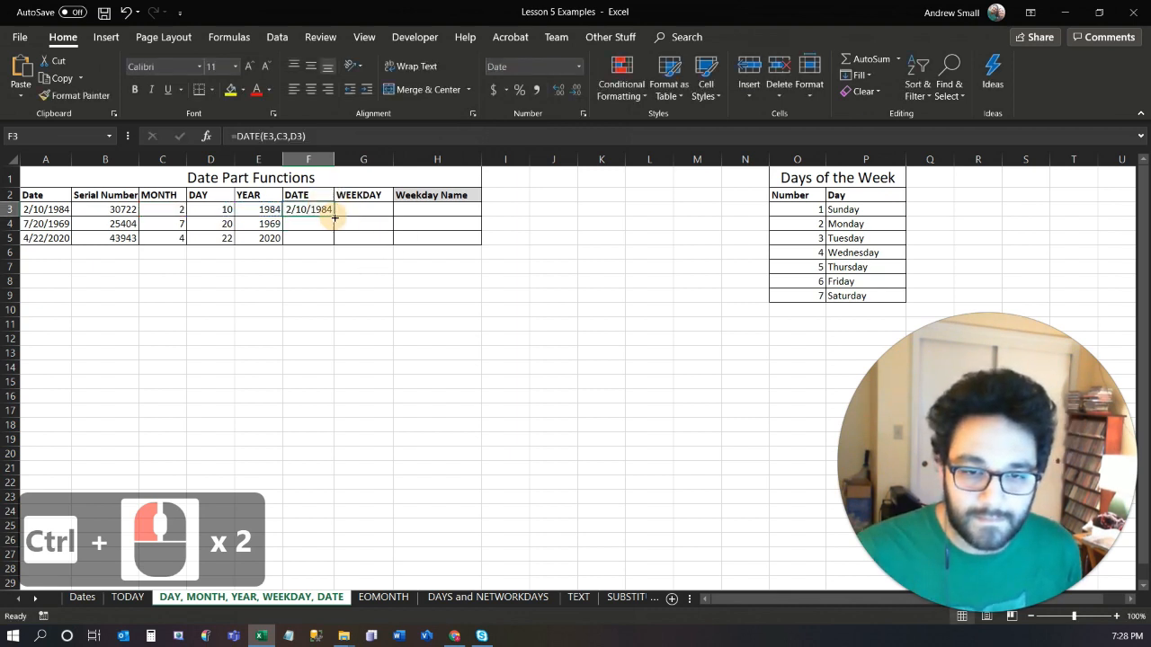
pyautogui.doubleClick(334, 216)
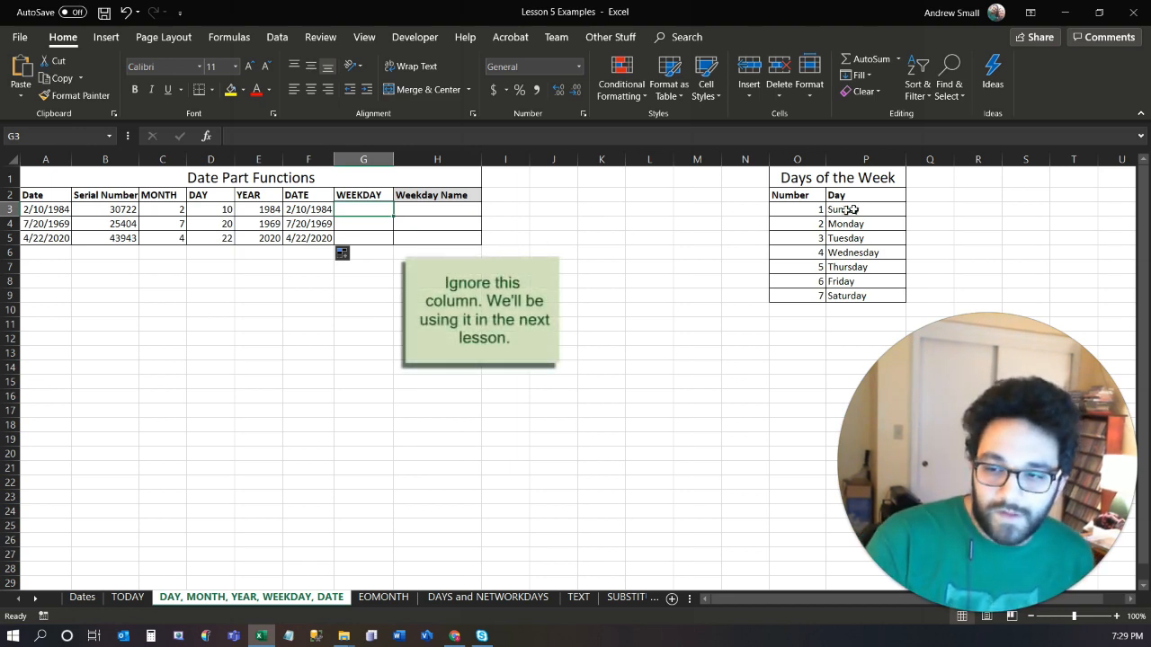
# Enter =WEEKDAY(B3) in G3 and fill the formula down to G5.
pyautogui.moveTo(788, 210); pyautogui.dragTo(869, 289)
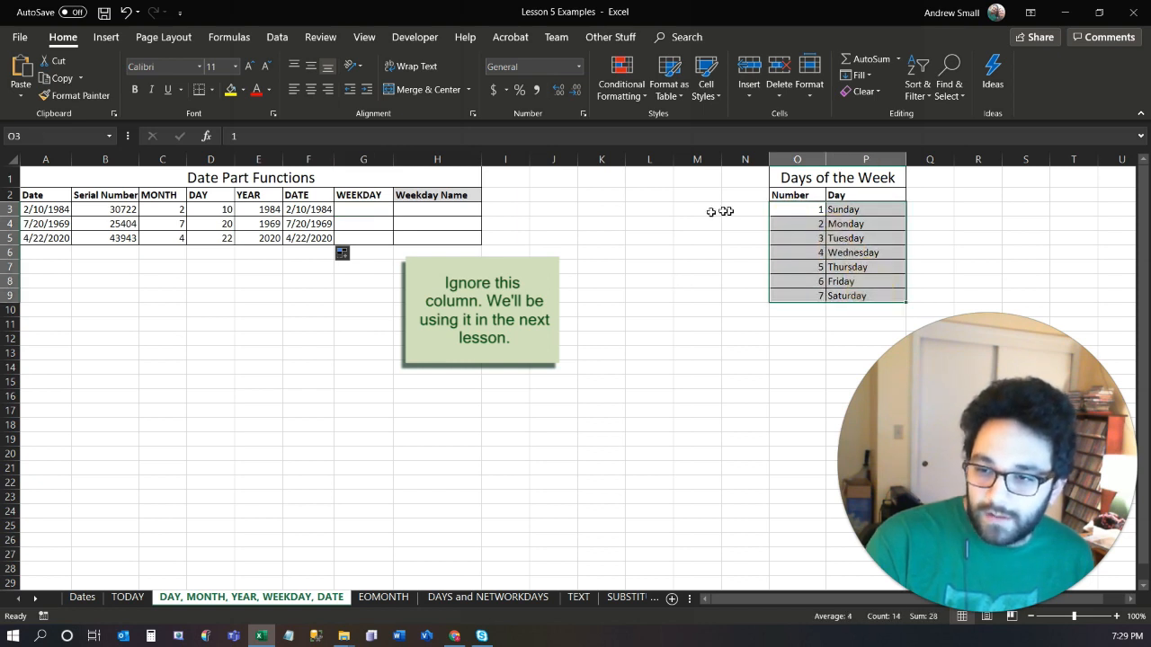
pyautogui.click(368, 212)
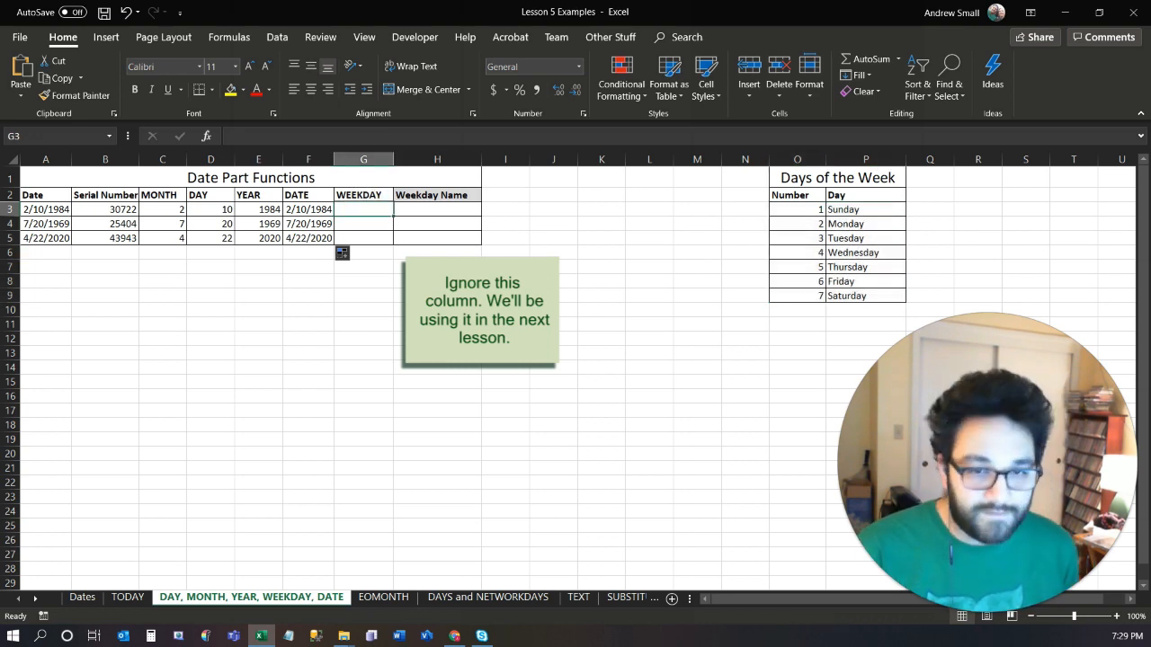
pyautogui.write('=')
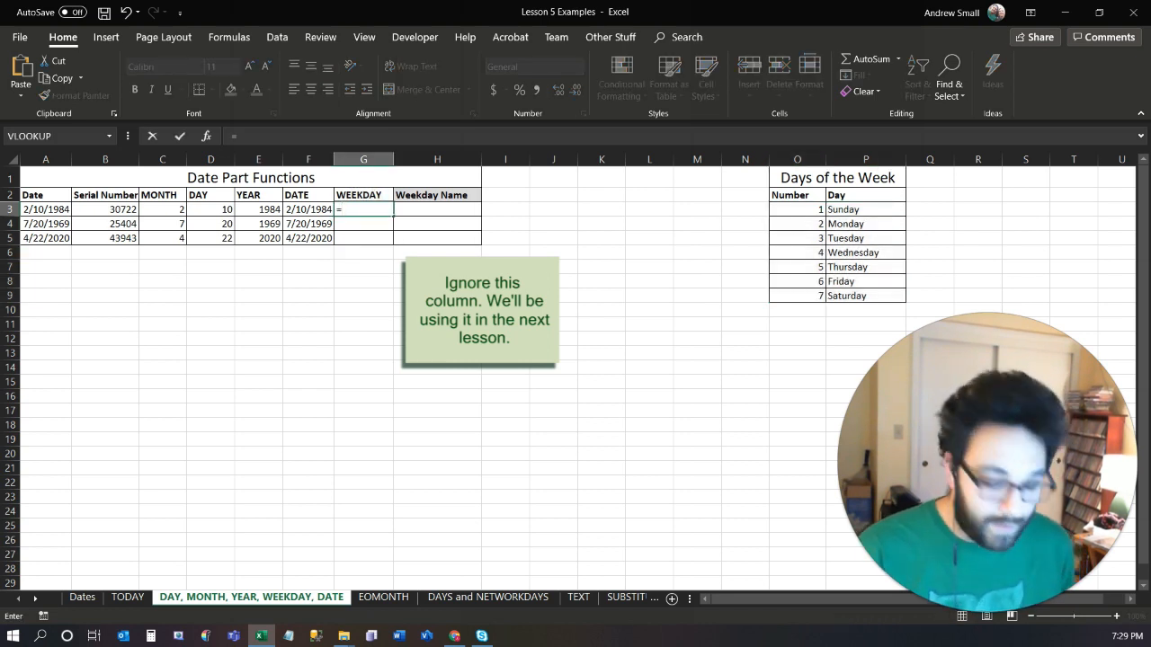
pyautogui.write('weekd')
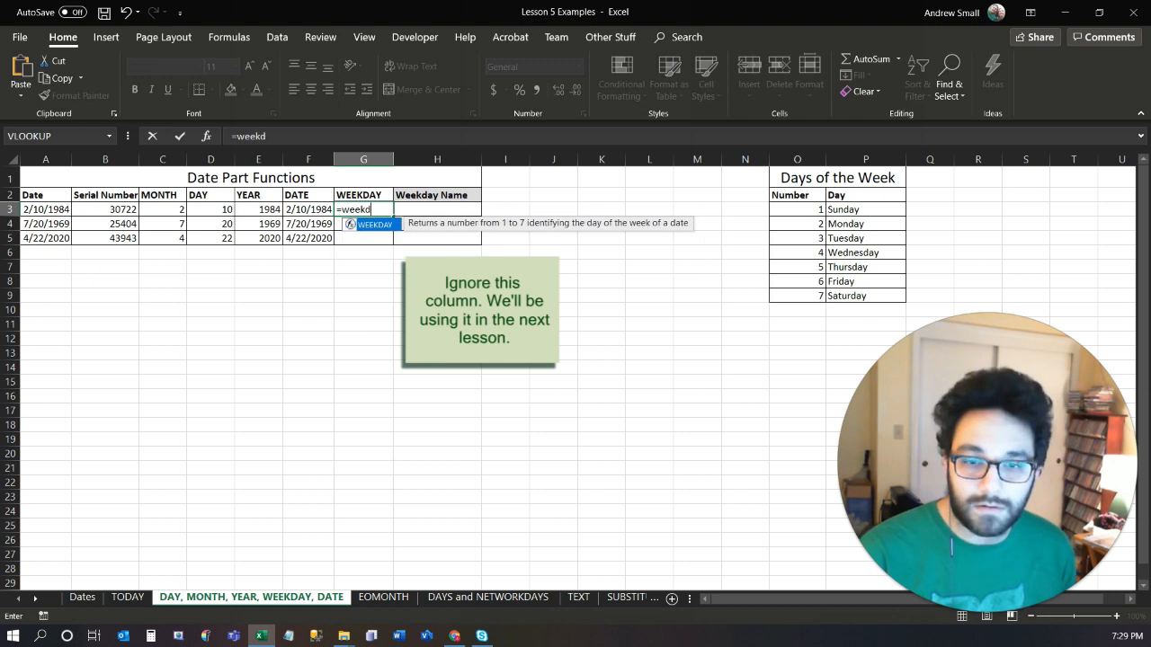
pyautogui.press('Tab')
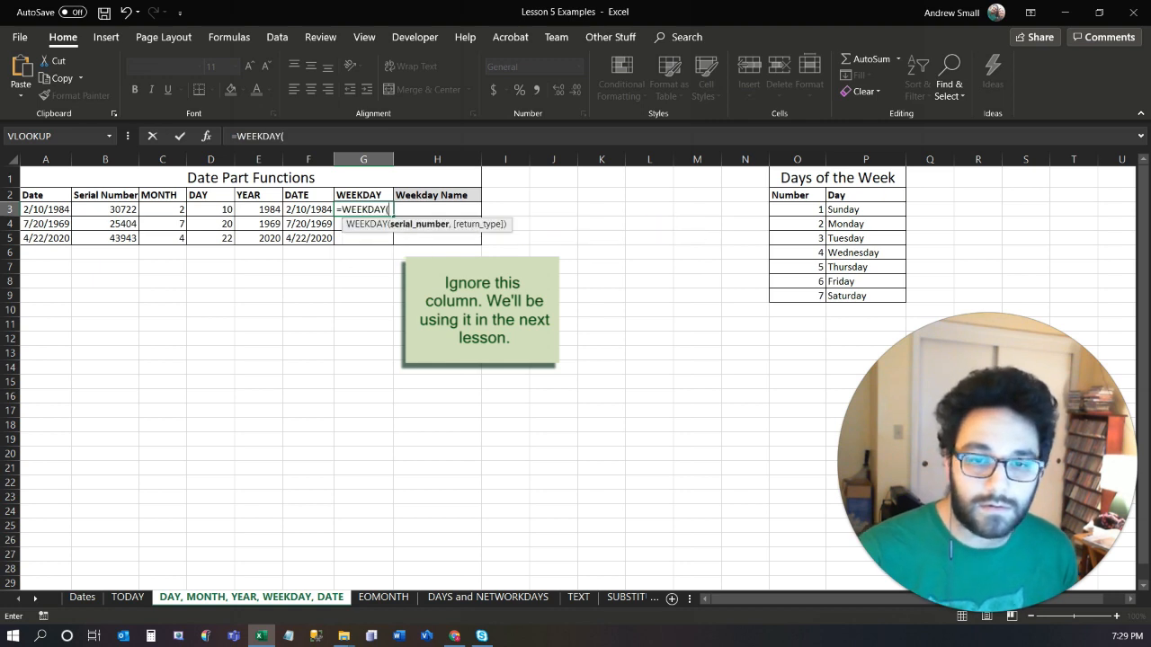
pyautogui.click(88, 211)
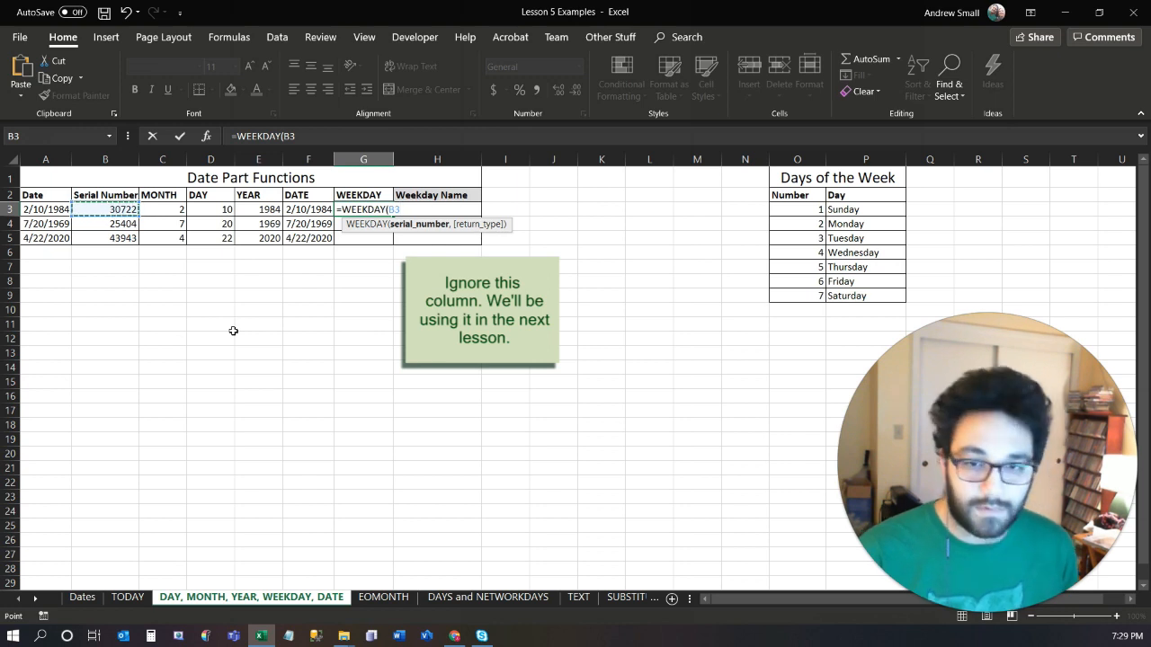
pyautogui.write(')')
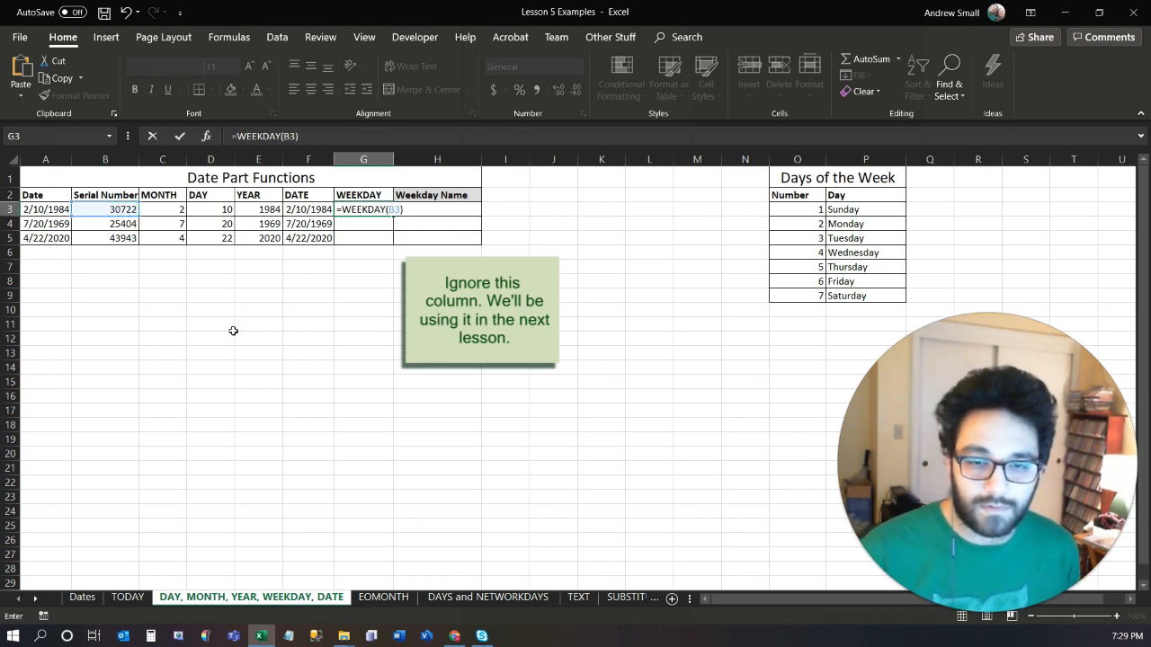
pyautogui.press('Return')
pyautogui.press('Up')
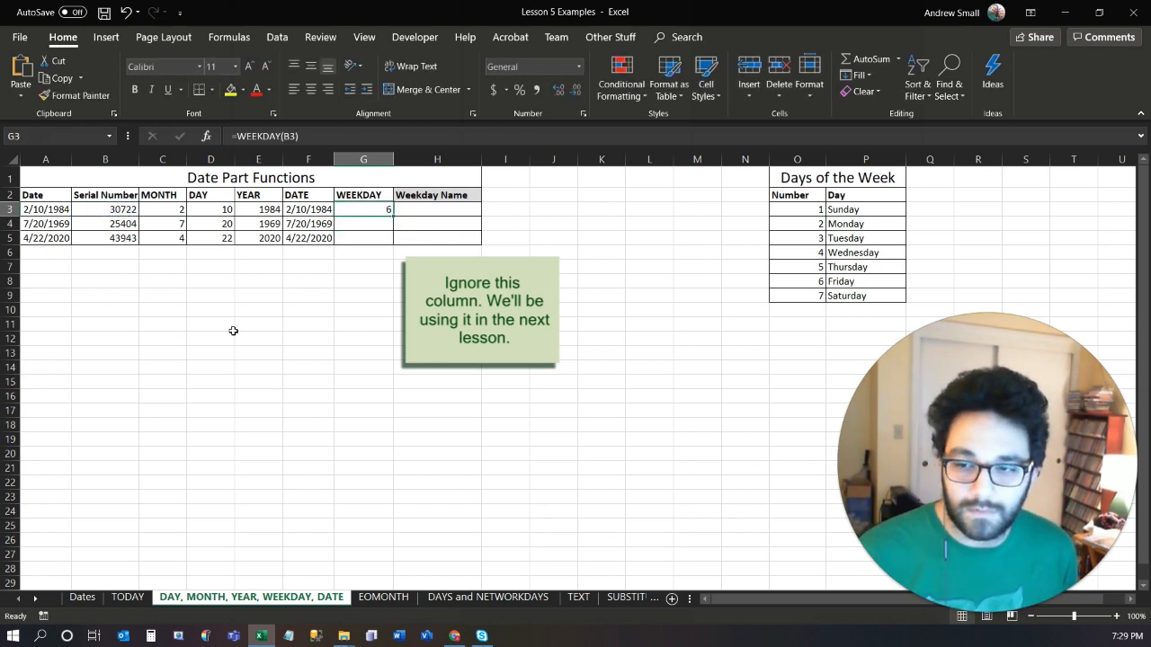
pyautogui.hotkey('shift', 'Down')
pyautogui.hotkey('shift', 'Down')
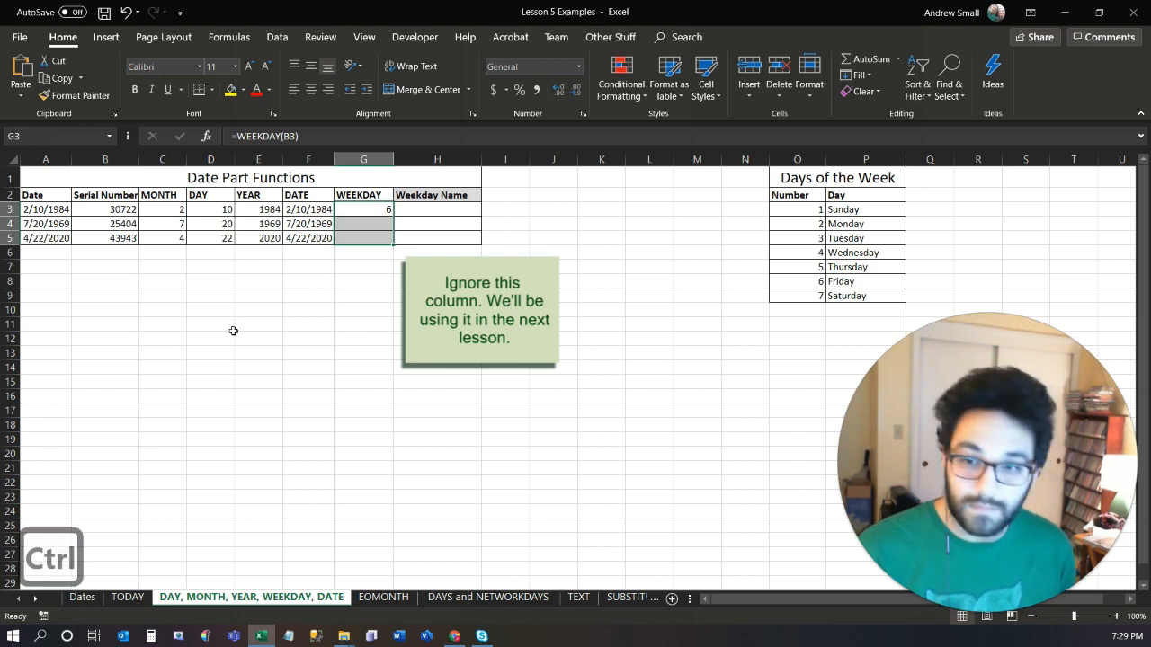
pyautogui.hotkey('ctrl', 'd')
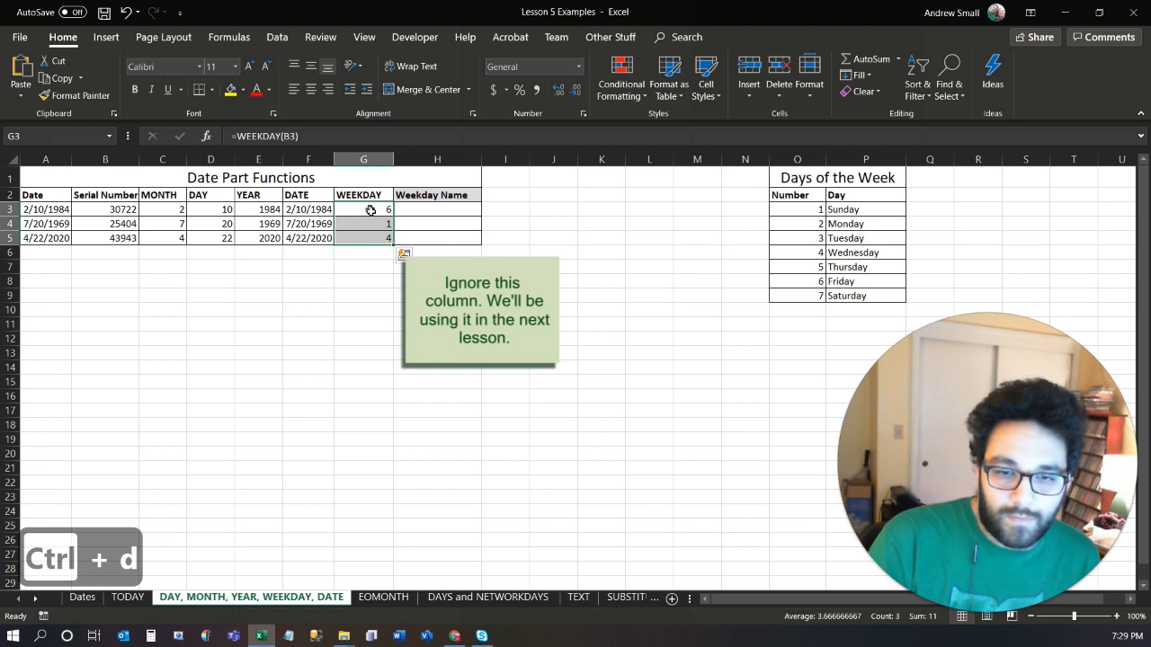
# Format the dates in A3:A5 as Long Date and check the WEEKDAY results in G3:G5 against them.
pyautogui.moveTo(31, 208); pyautogui.dragTo(45, 237)
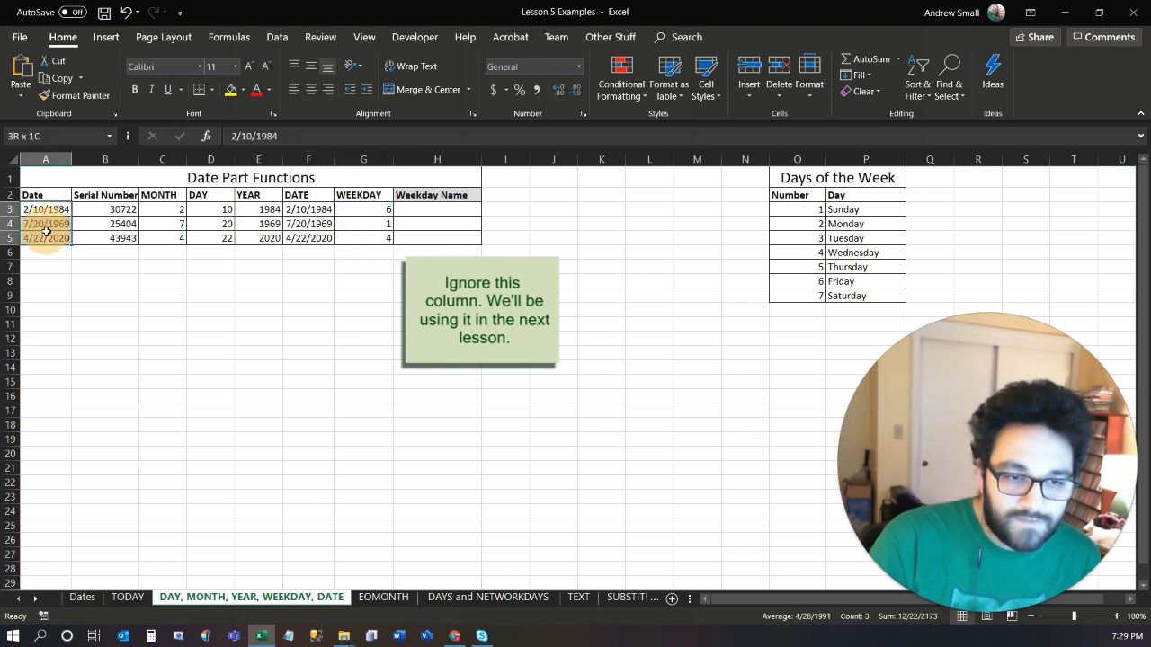
pyautogui.click(579, 67)
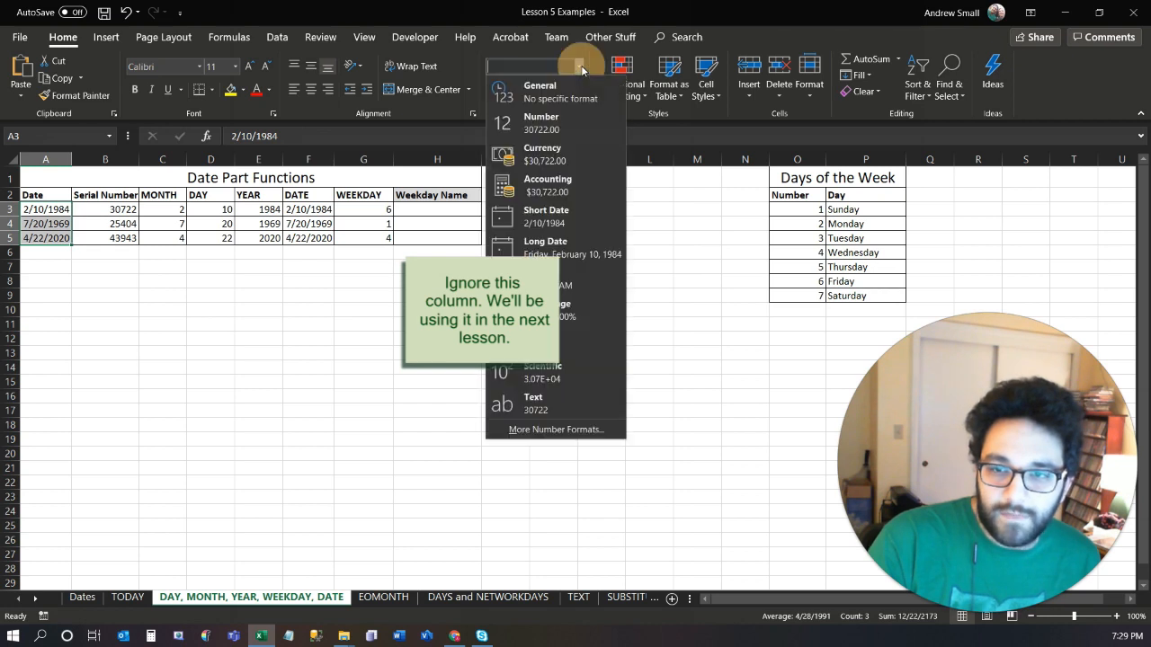
pyautogui.click(574, 246)
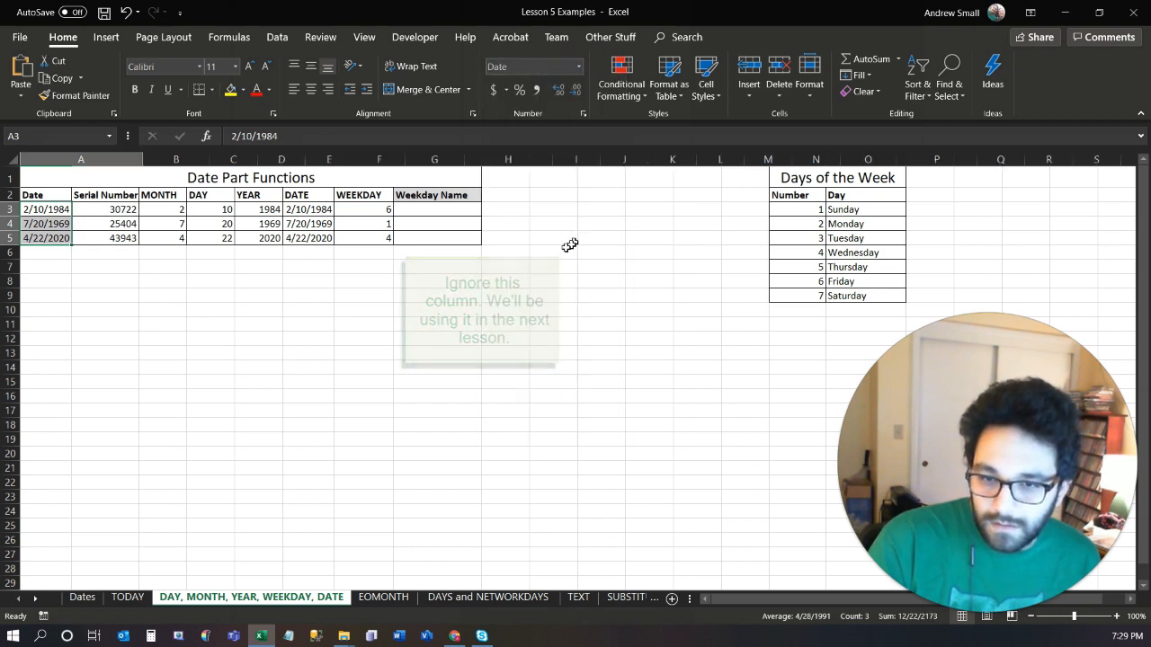
pyautogui.click(268, 355)
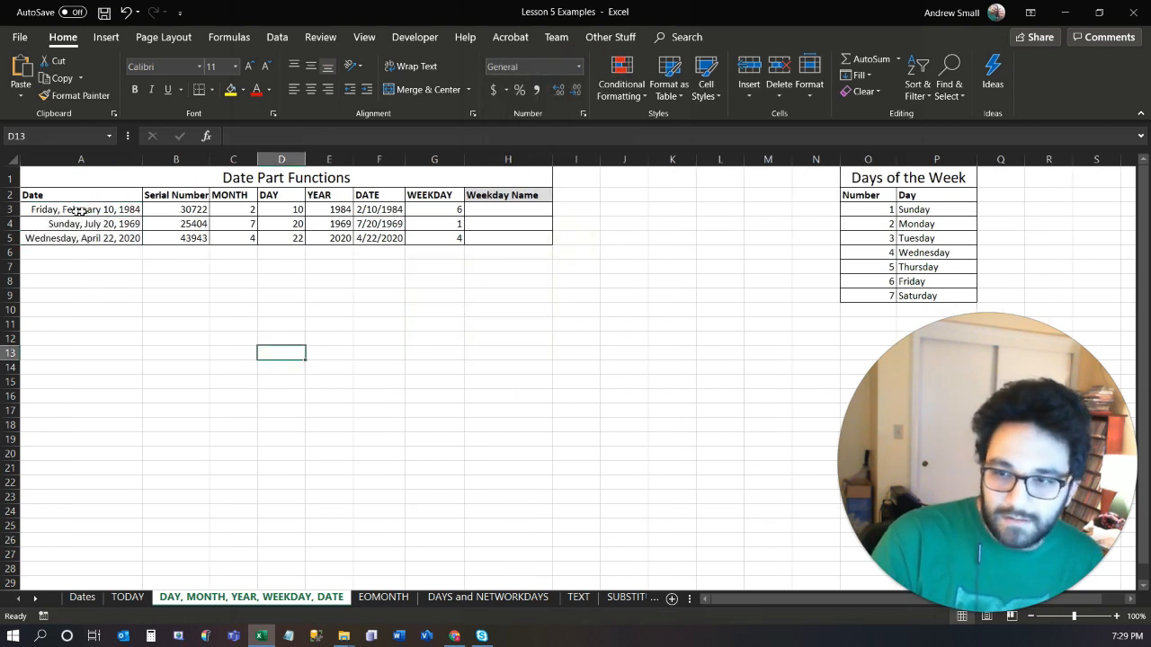
pyautogui.click(431, 210)
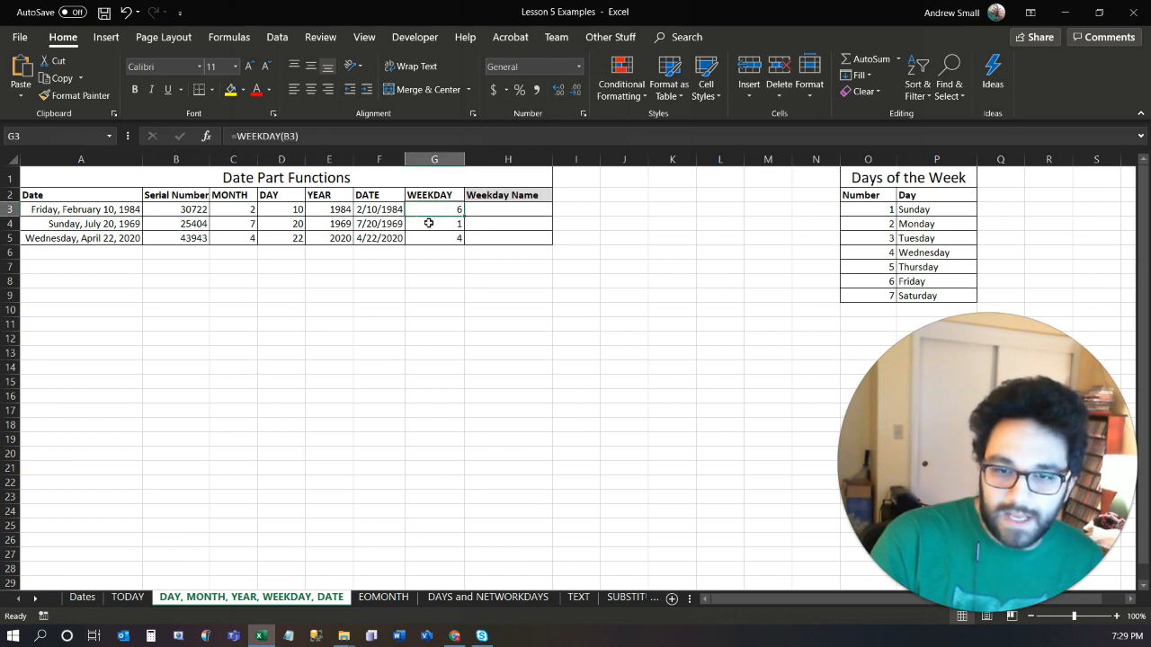
pyautogui.click(426, 224)
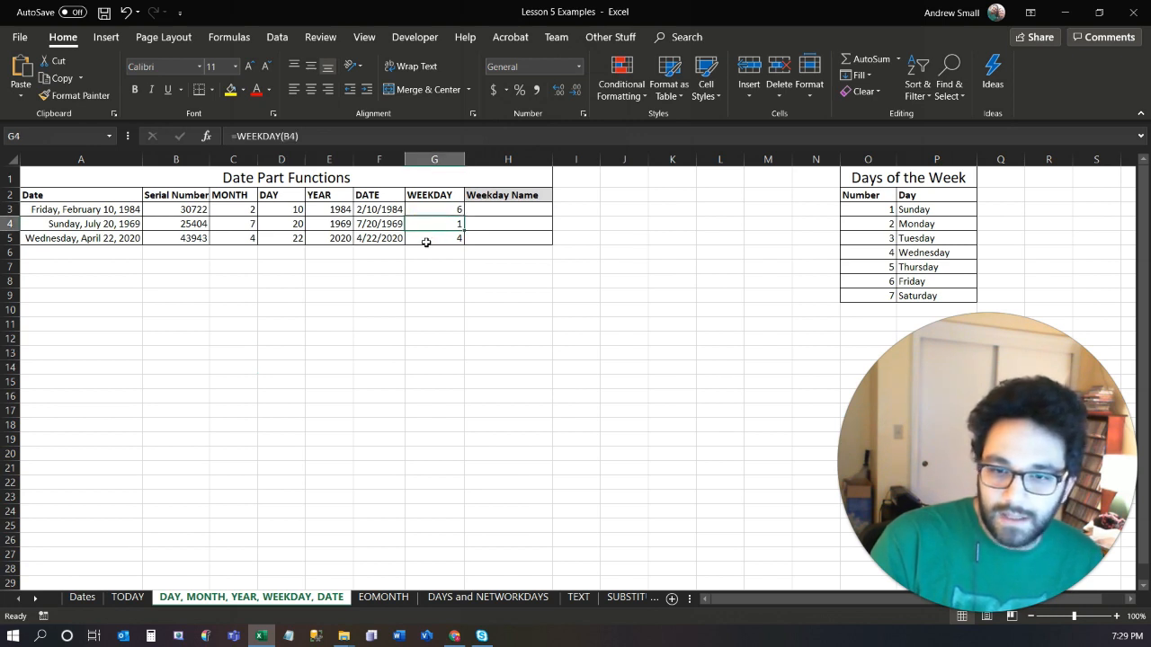
pyautogui.click(426, 239)
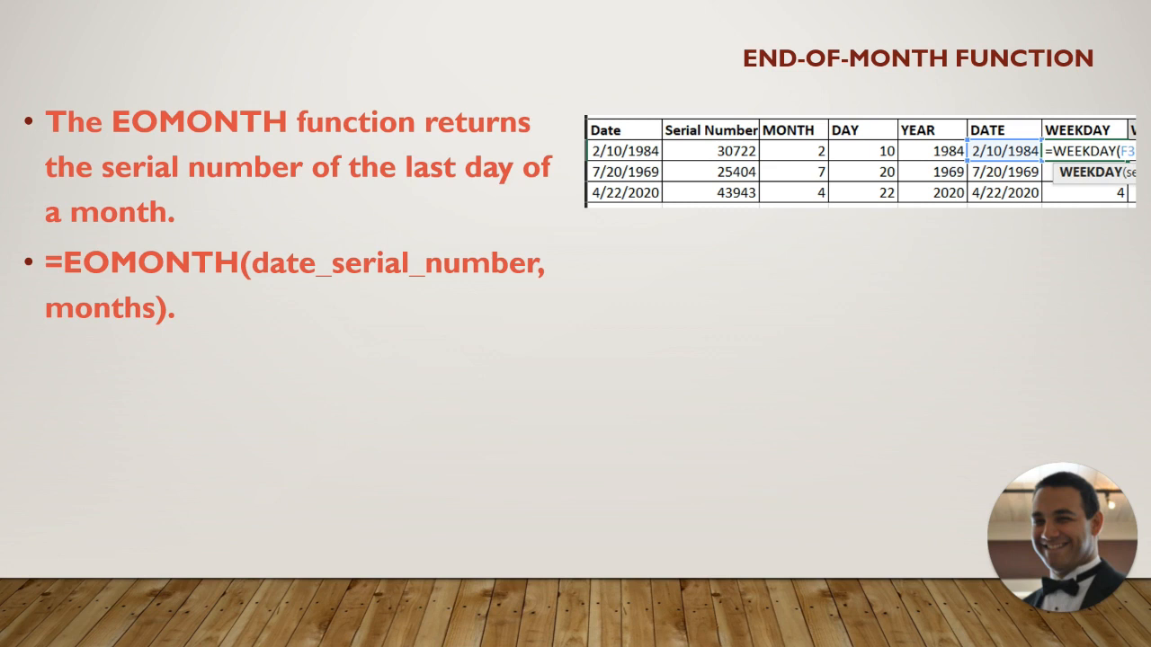
pyautogui.press('Right')
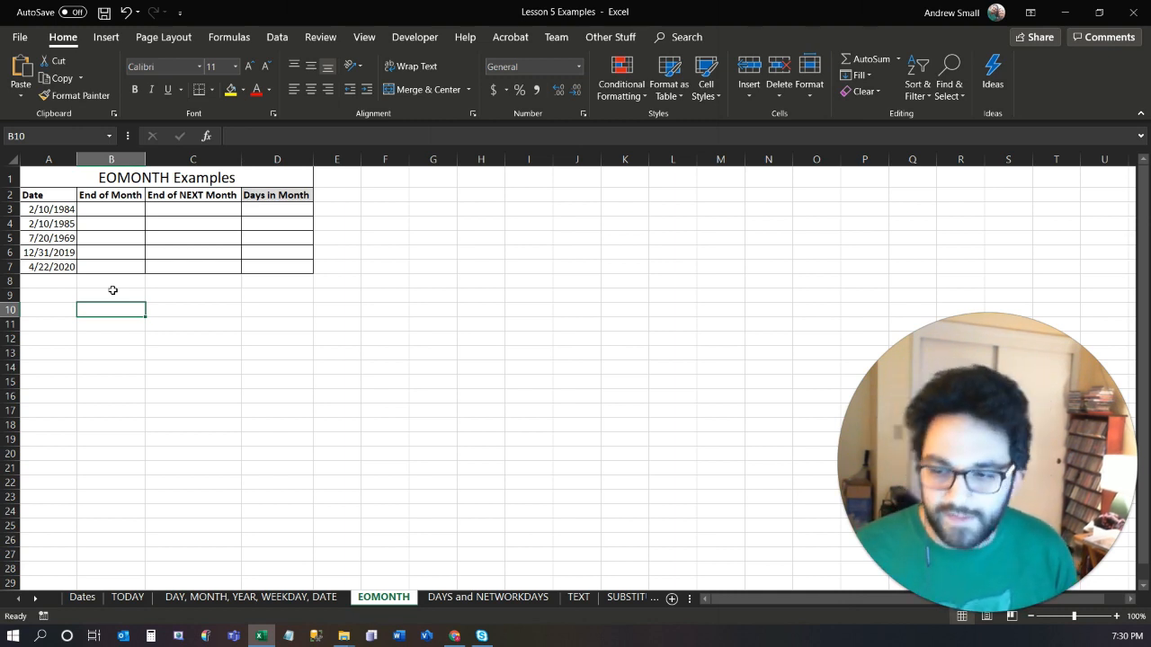
# Enter =EOMONTH(A3,0) in B3 of the EOMONTH sheet and fill the formula down to B7.
pyautogui.click(112, 210)
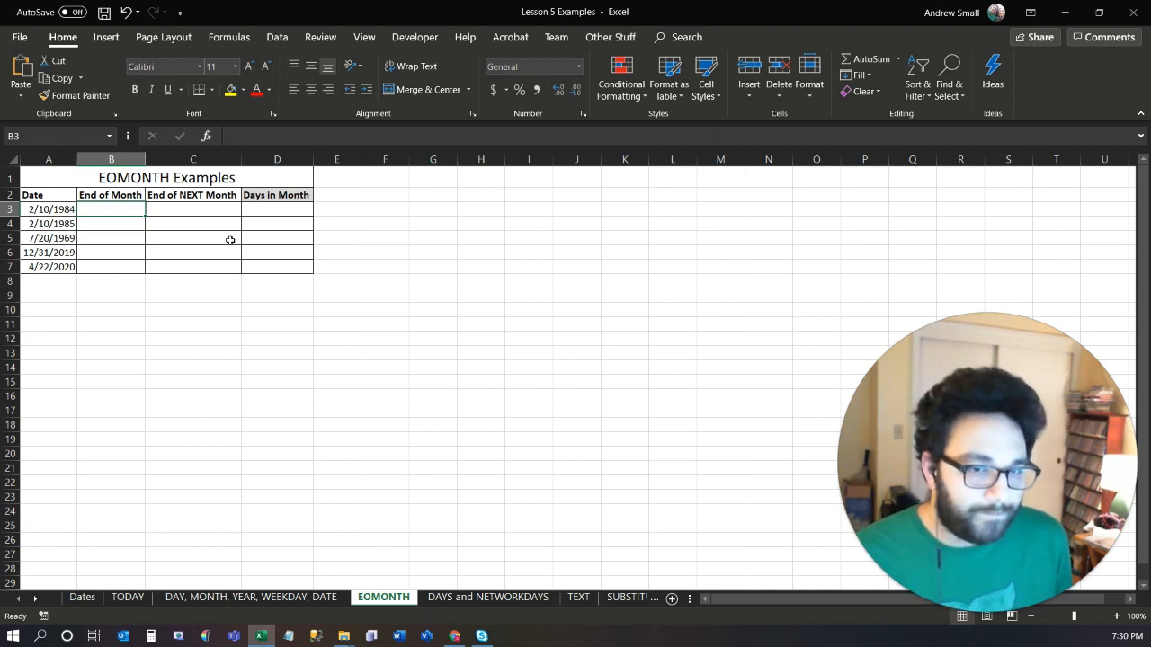
pyautogui.write('=')
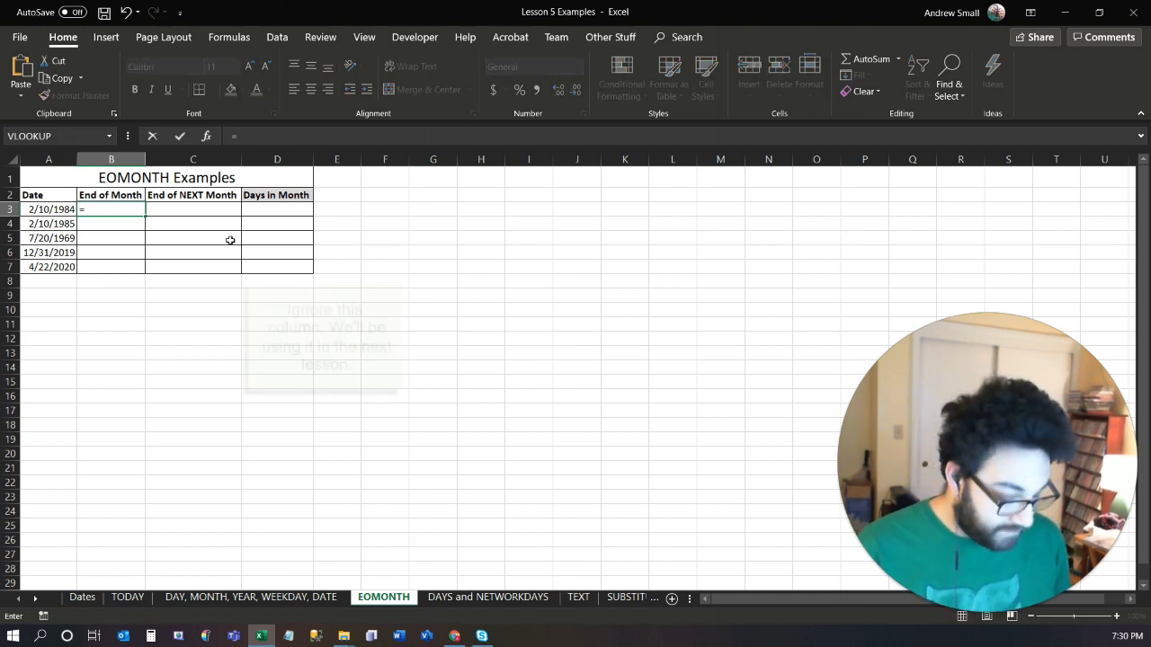
pyautogui.write('eom')
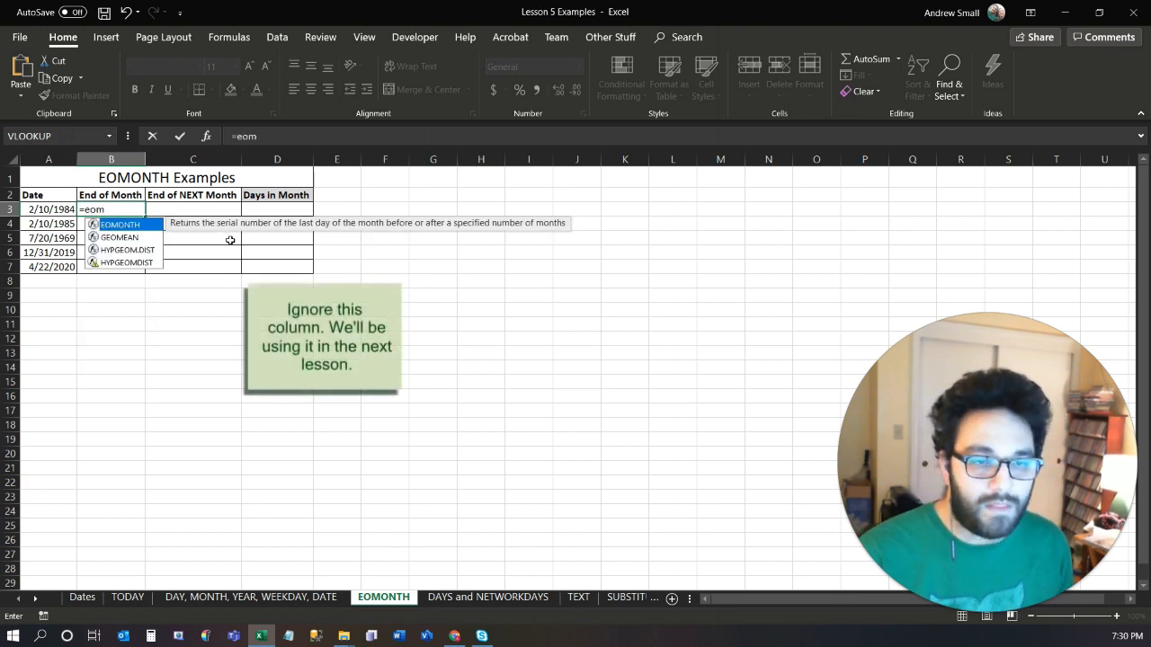
pyautogui.press('Tab')
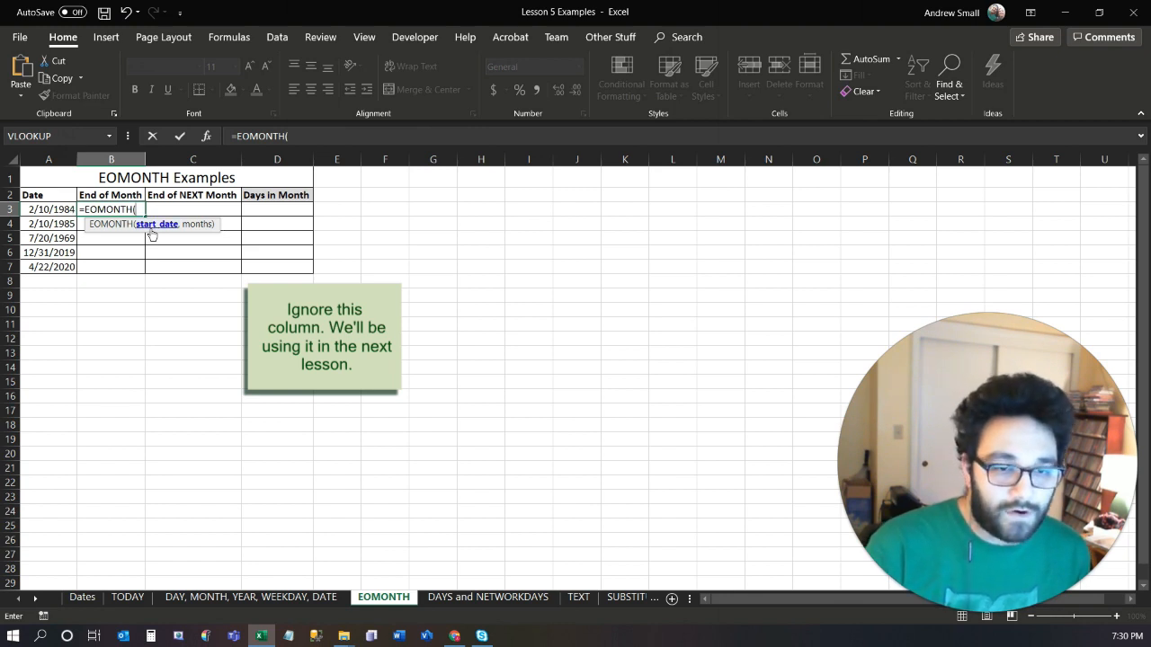
pyautogui.click(45, 208)
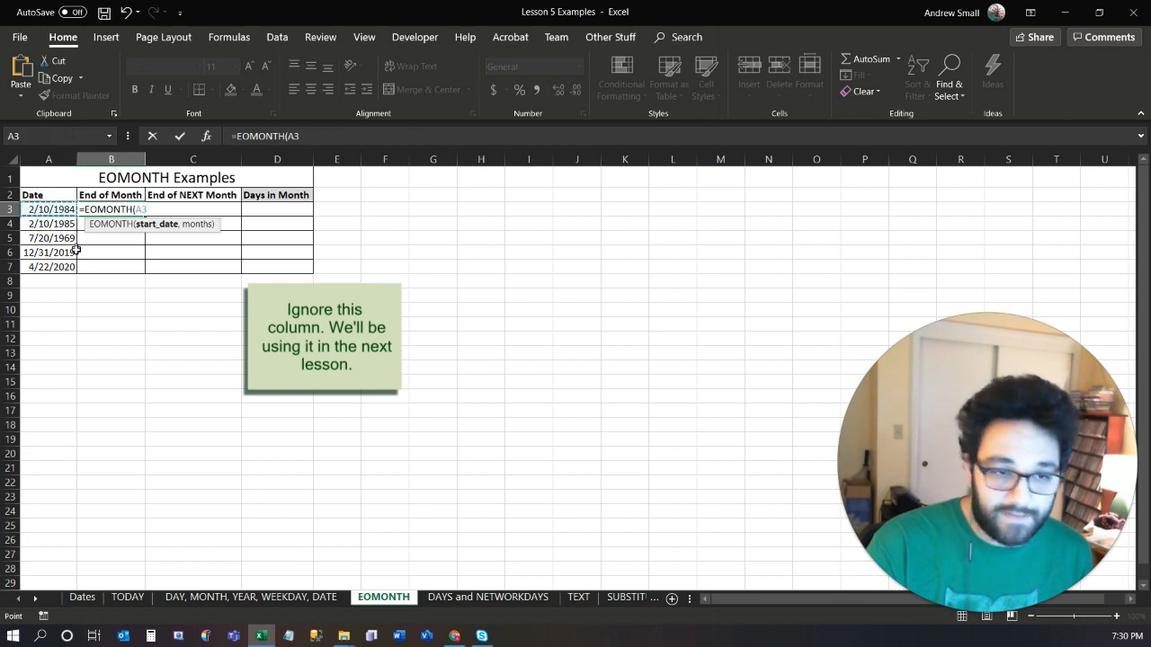
pyautogui.write(',')
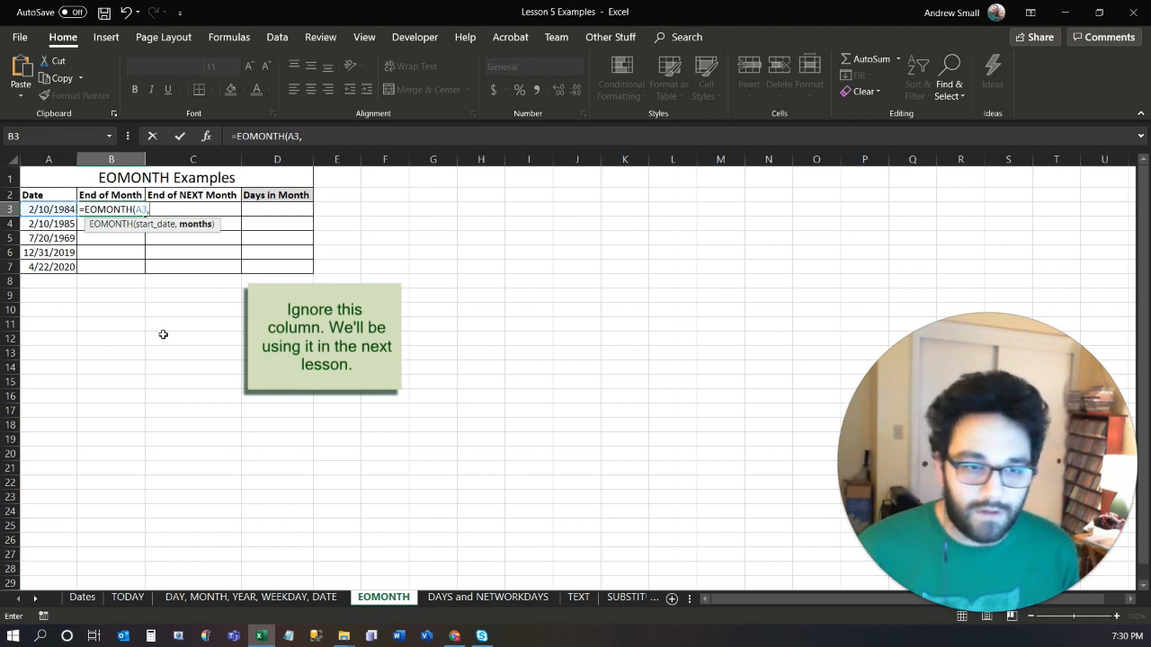
pyautogui.write('0)')
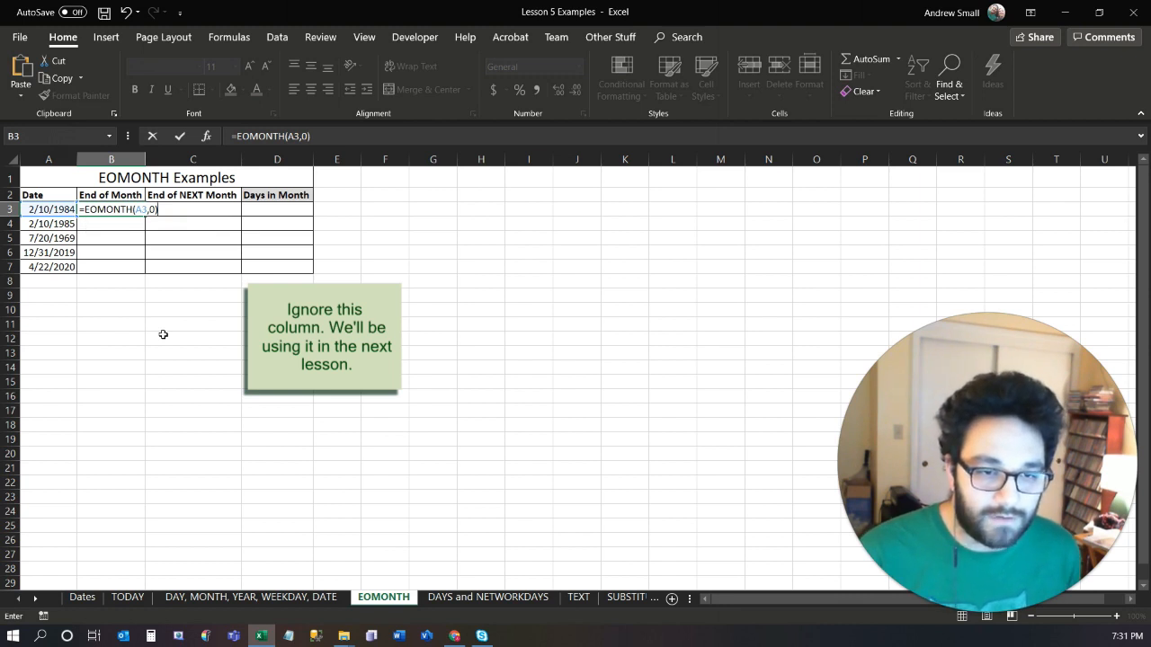
pyautogui.hotkey('ctrl', 'Return')
pyautogui.hotkey('shift', 'Down')
pyautogui.hotkey('shift', 'Down')
pyautogui.hotkey('shift', 'Down')
pyautogui.hotkey('shift', 'Down')
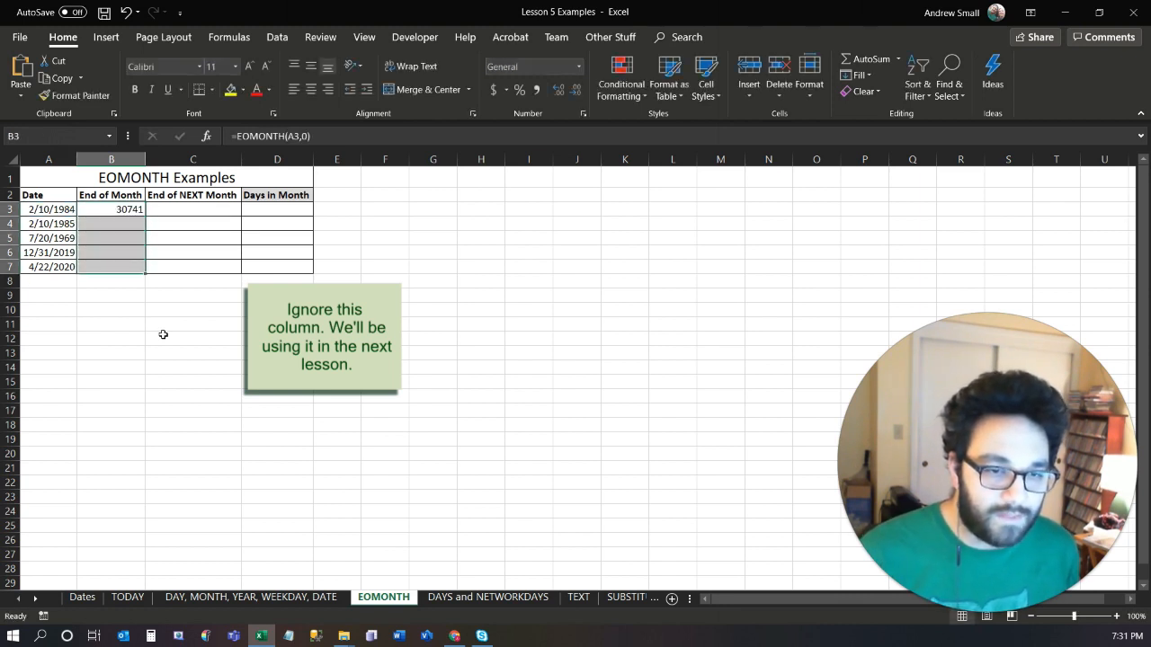
pyautogui.hotkey('ctrl', 'd')
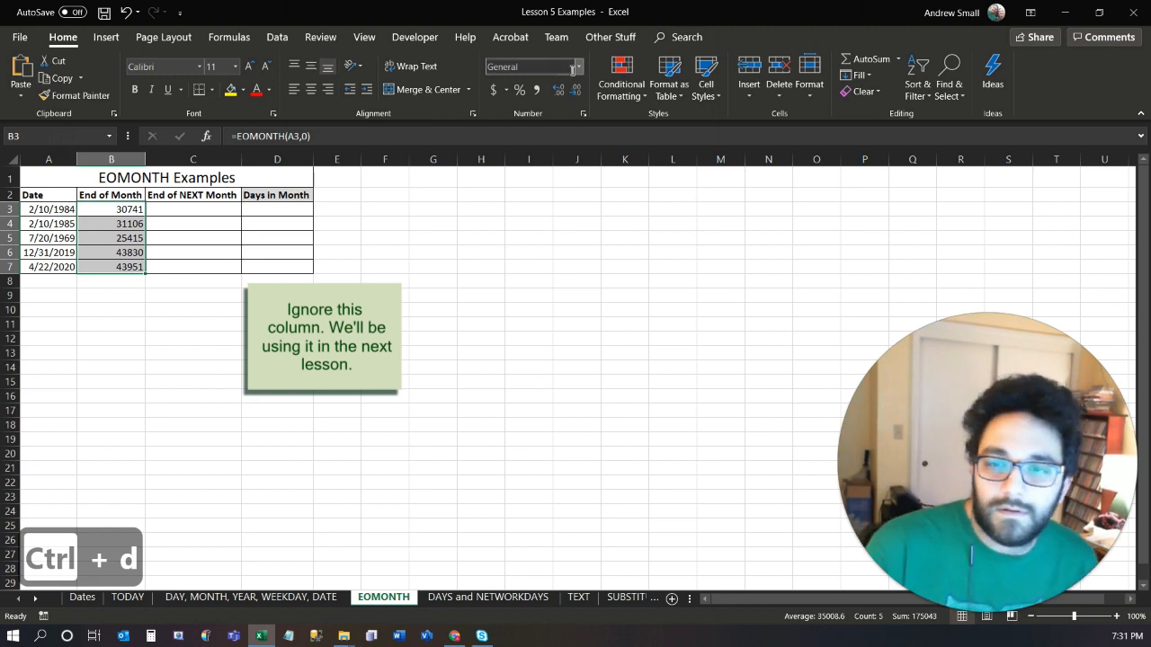
# Format the End of Month results in B3:B7 as Short Date and compare them with the original dates in rows 3 and 4.
pyautogui.click(578, 70)
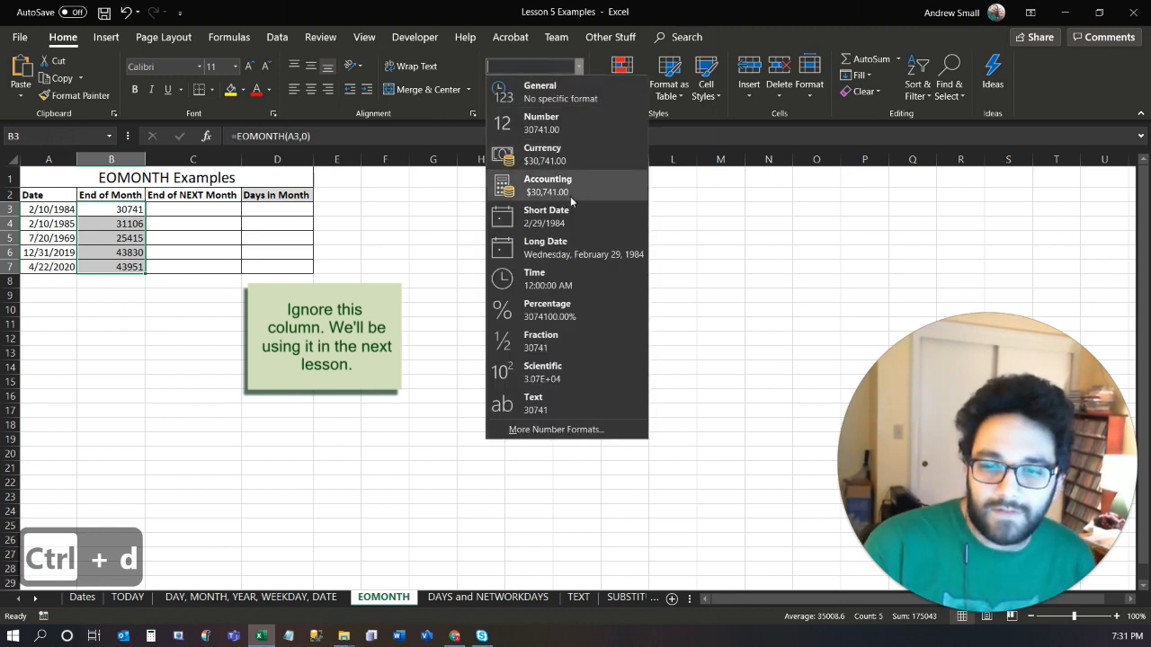
pyautogui.click(572, 219)
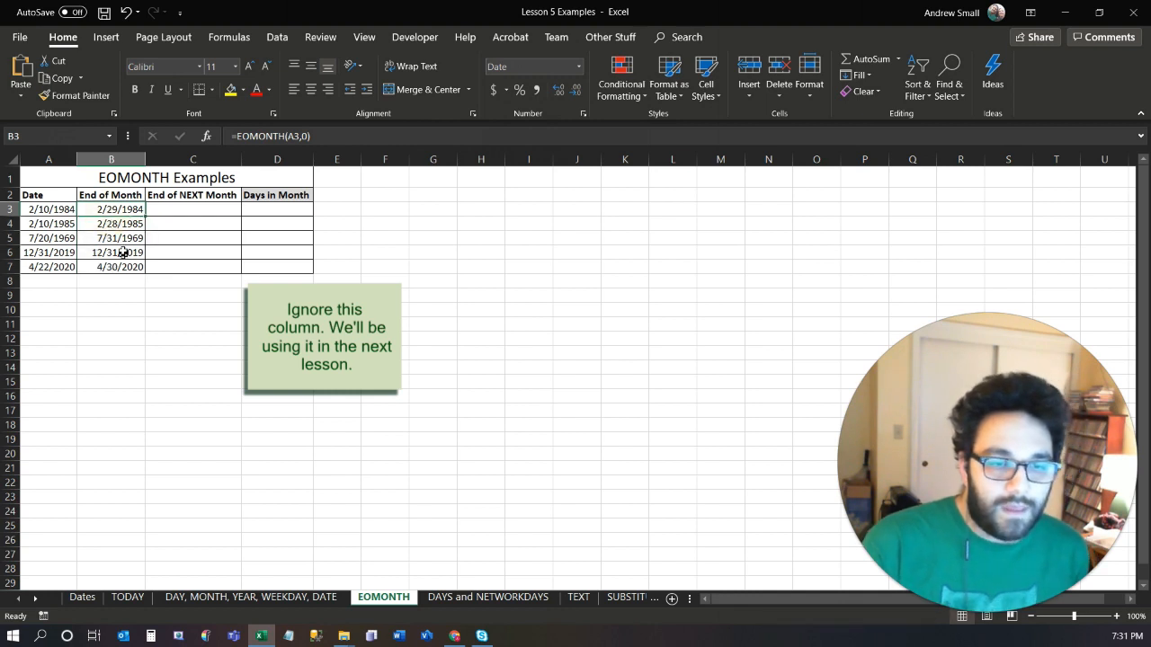
pyautogui.click(41, 210)
pyautogui.moveTo(40, 210); pyautogui.dragTo(98, 208)
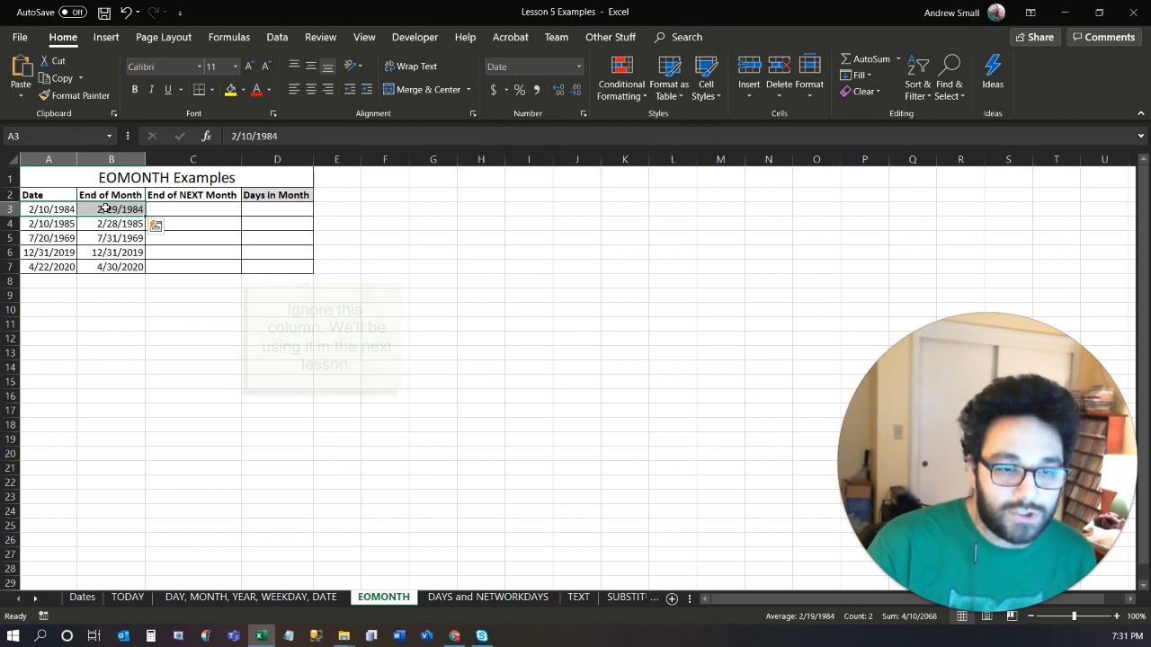
pyautogui.click(72, 223)
pyautogui.moveTo(74, 222); pyautogui.dragTo(117, 223)
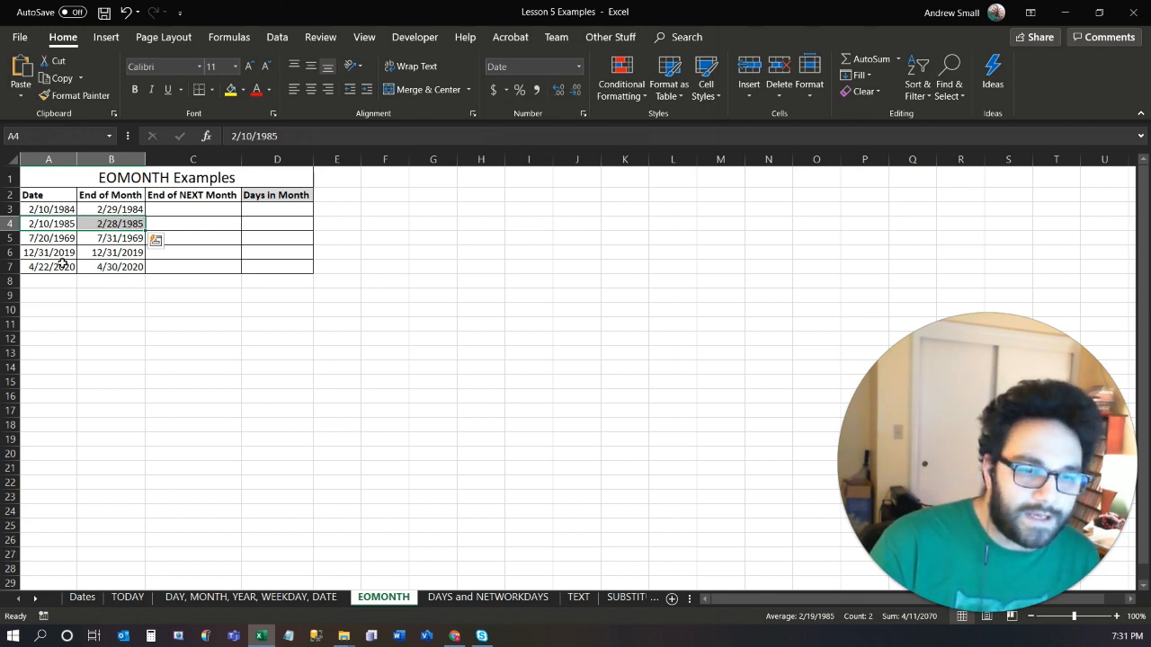
# Enter =EOMONTH(A3,1) in C3 under End of NEXT Month and fill the formula down to C7.
pyautogui.click(167, 207)
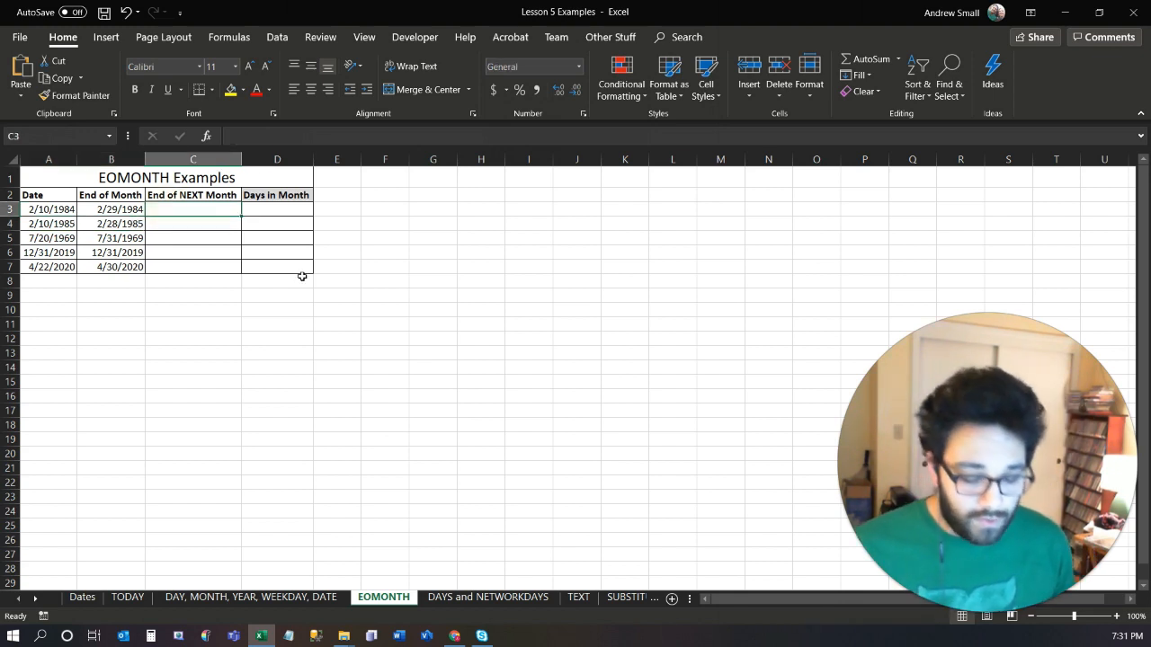
pyautogui.write('=')
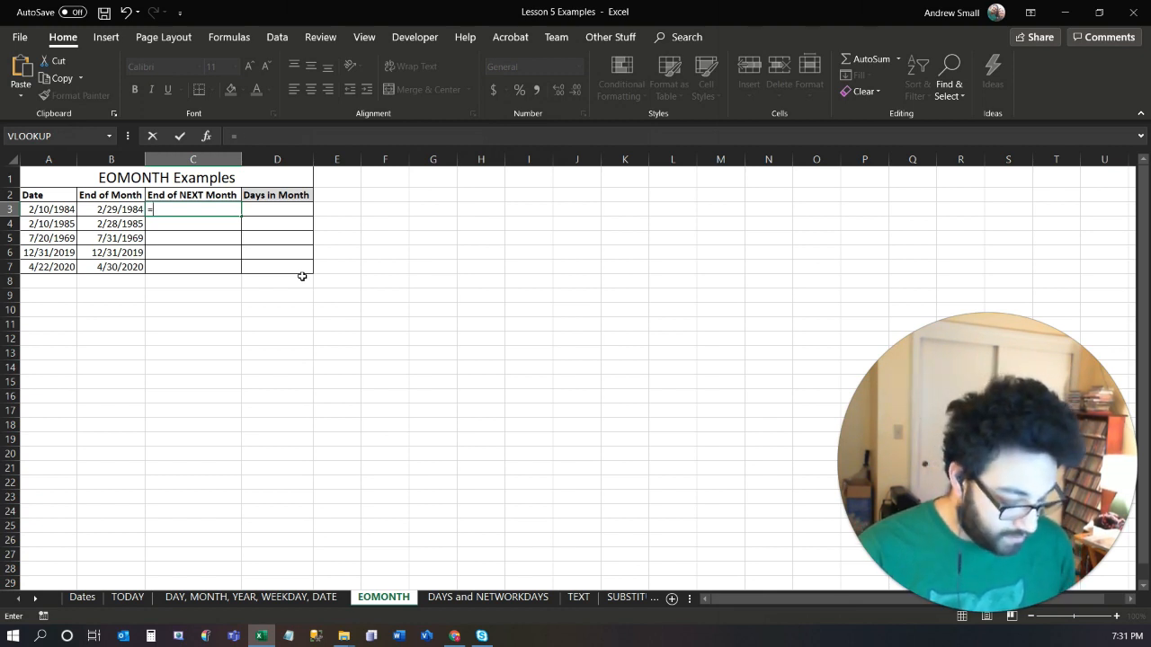
pyautogui.write('eomo')
pyautogui.press('Tab')
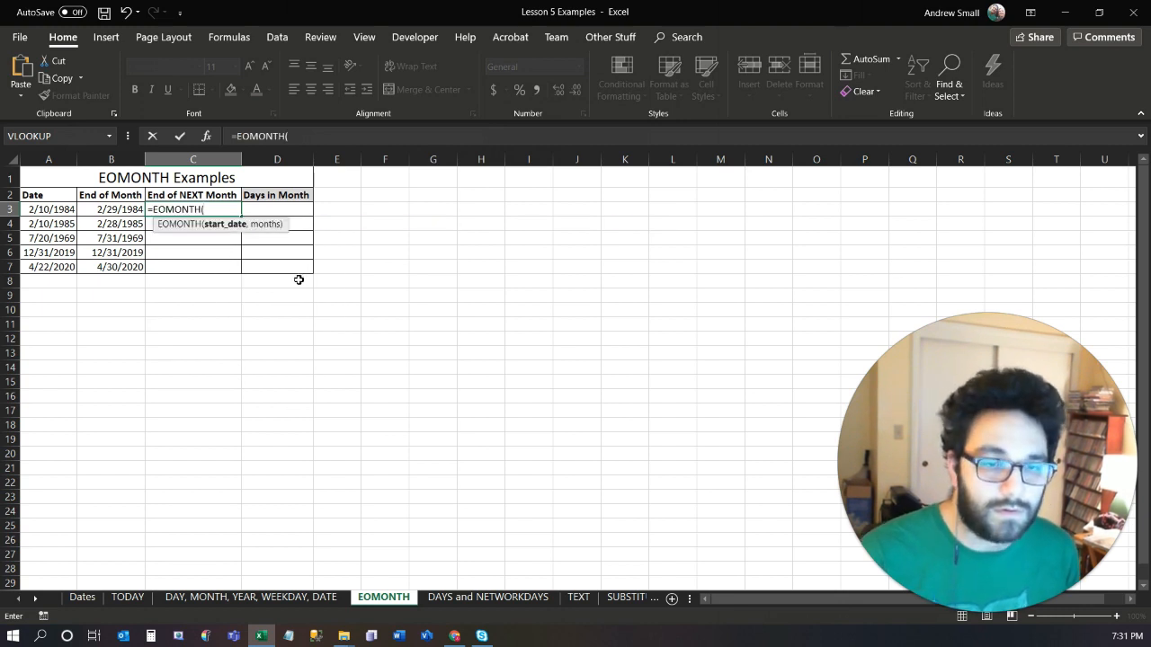
pyautogui.click(55, 207)
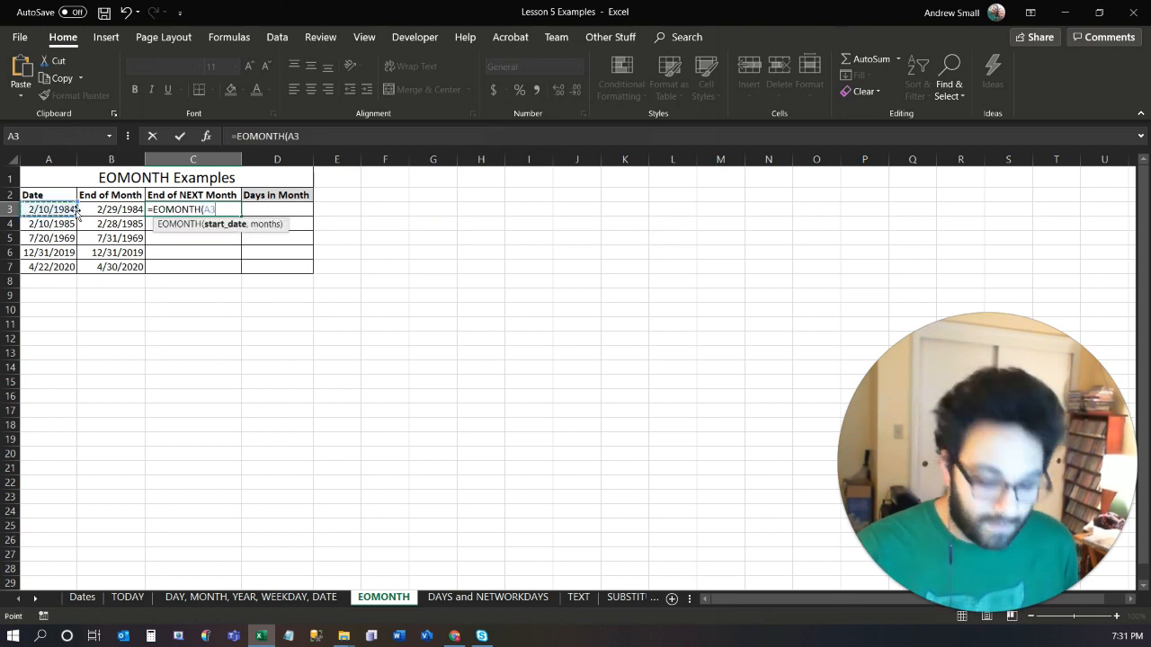
pyautogui.write(',')
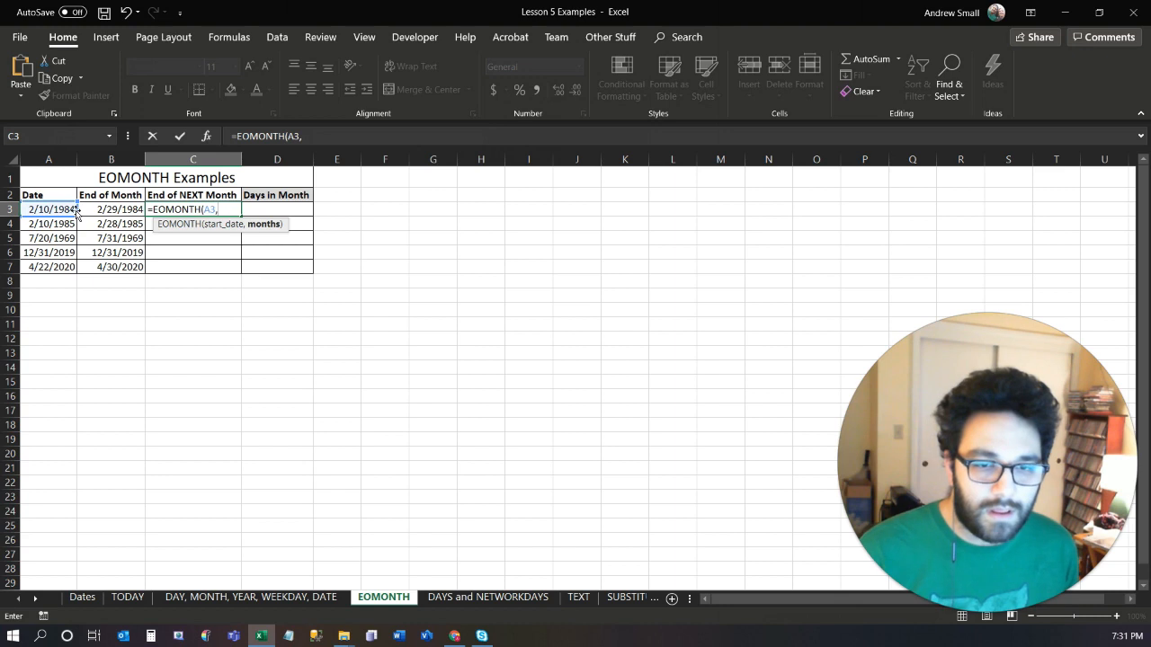
pyautogui.write('1')
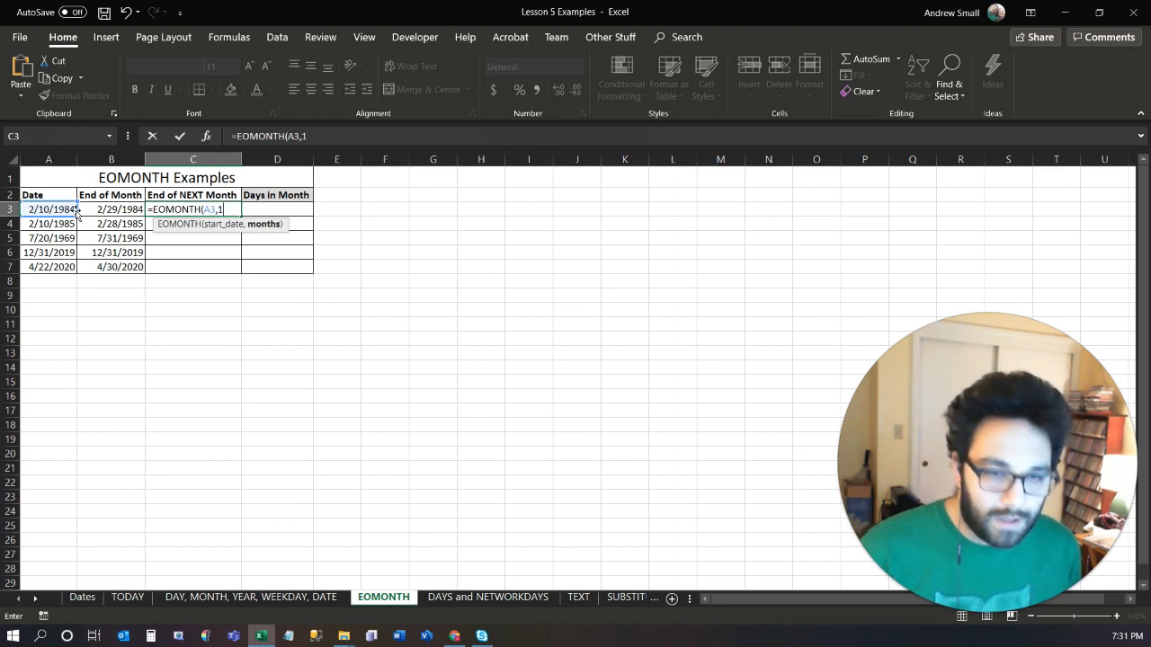
pyautogui.write(')')
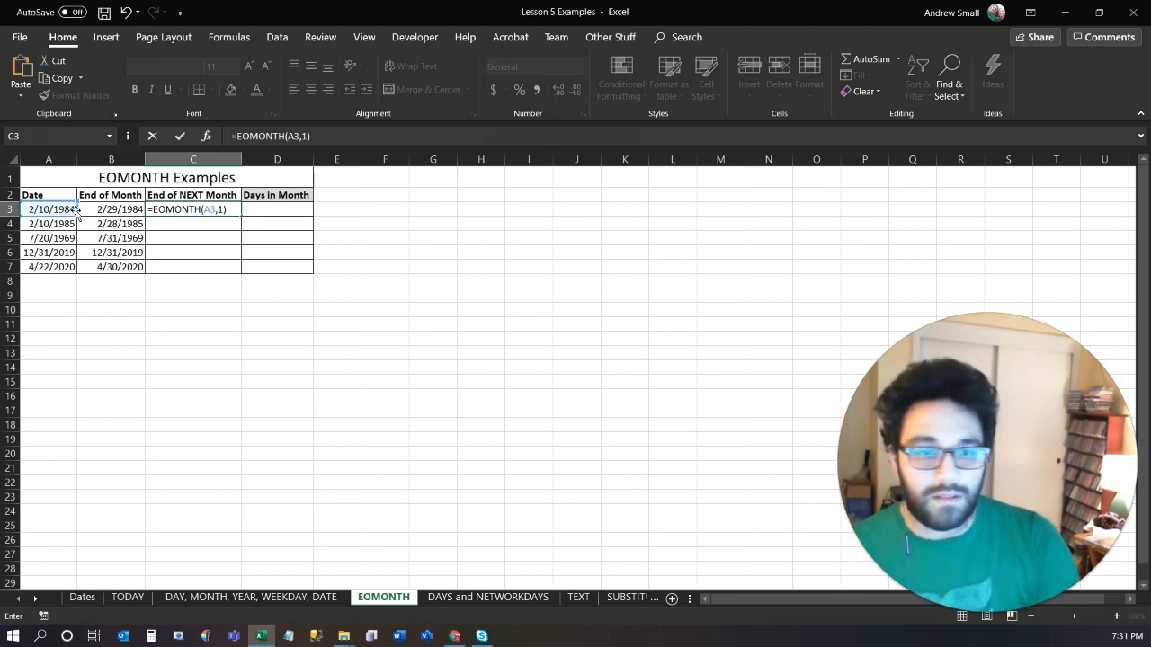
pyautogui.hotkey('ctrl', 'Return')
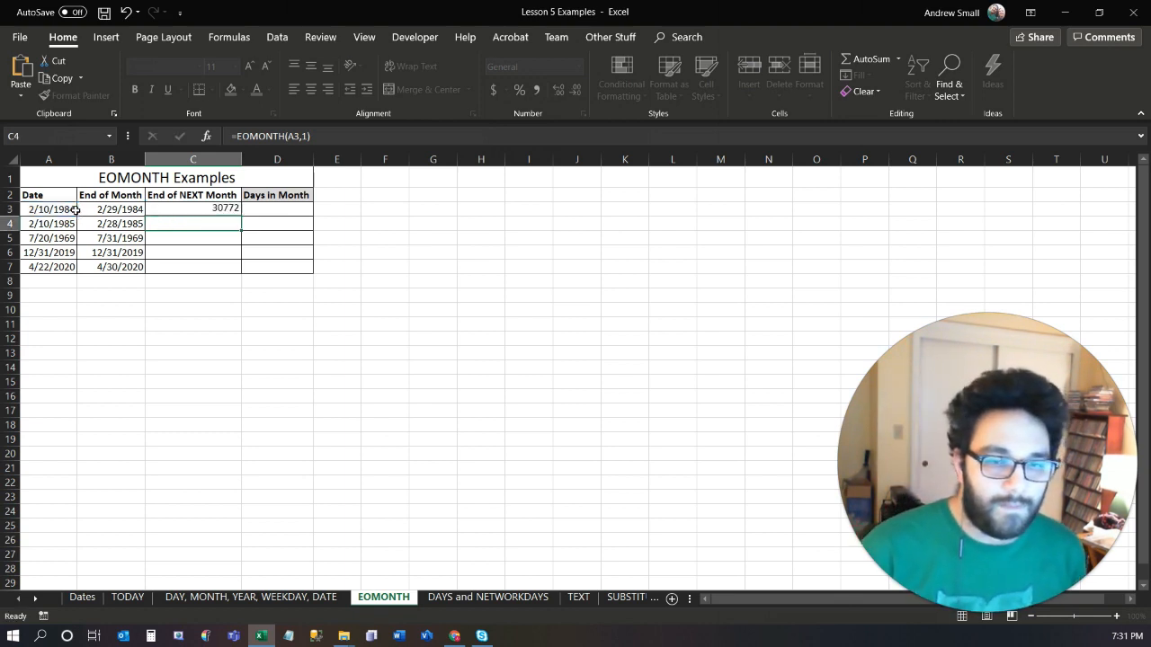
pyautogui.hotkey('shift', 'Down')
pyautogui.hotkey('shift', 'Down')
pyautogui.hotkey('shift', 'Down')
pyautogui.hotkey('shift', 'Down')
pyautogui.hotkey('ctrl', 'd')
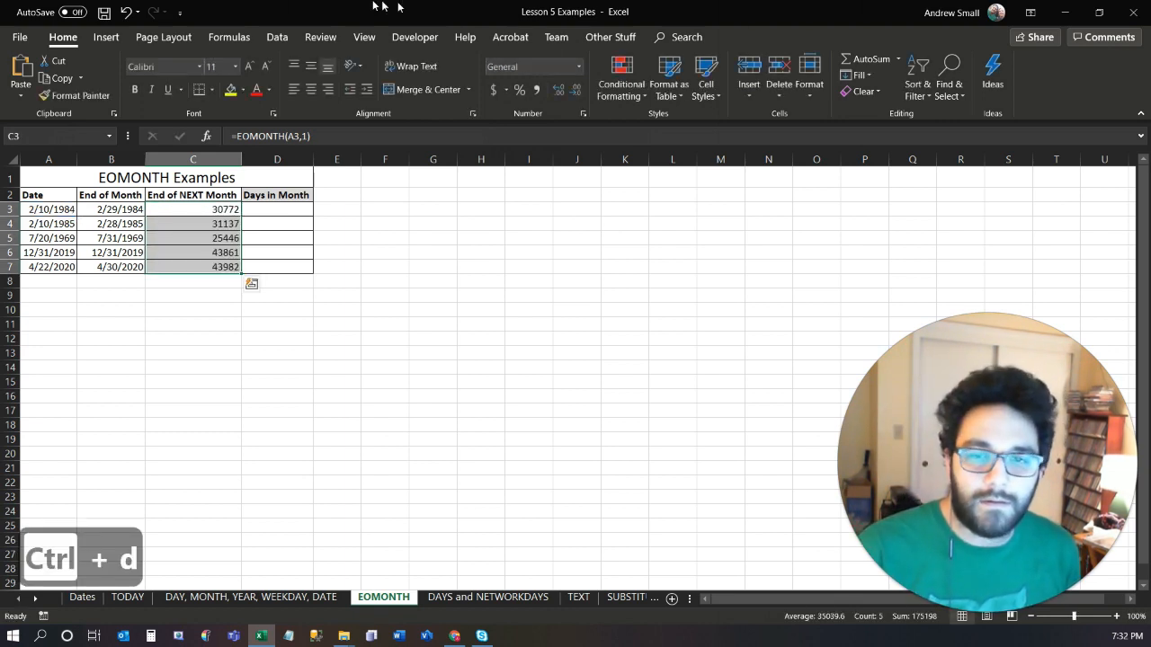
# Format the End of NEXT Month results in C3:C7 as Short Date and compare C3 with the original date in A3.
pyautogui.click(579, 66)
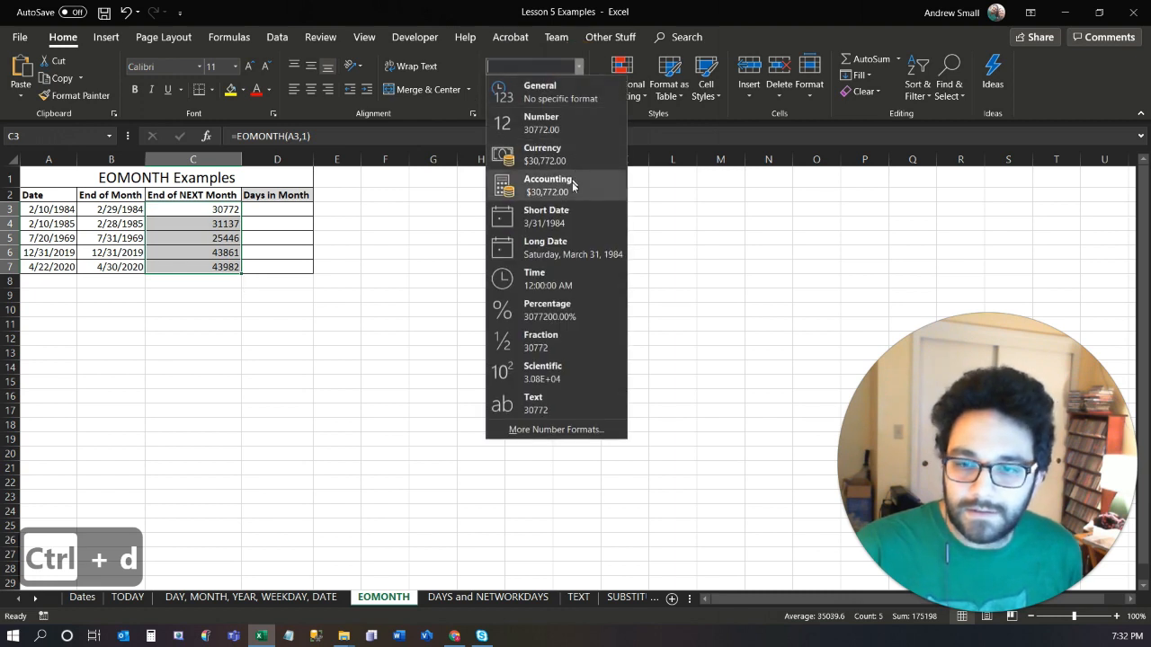
pyautogui.click(572, 216)
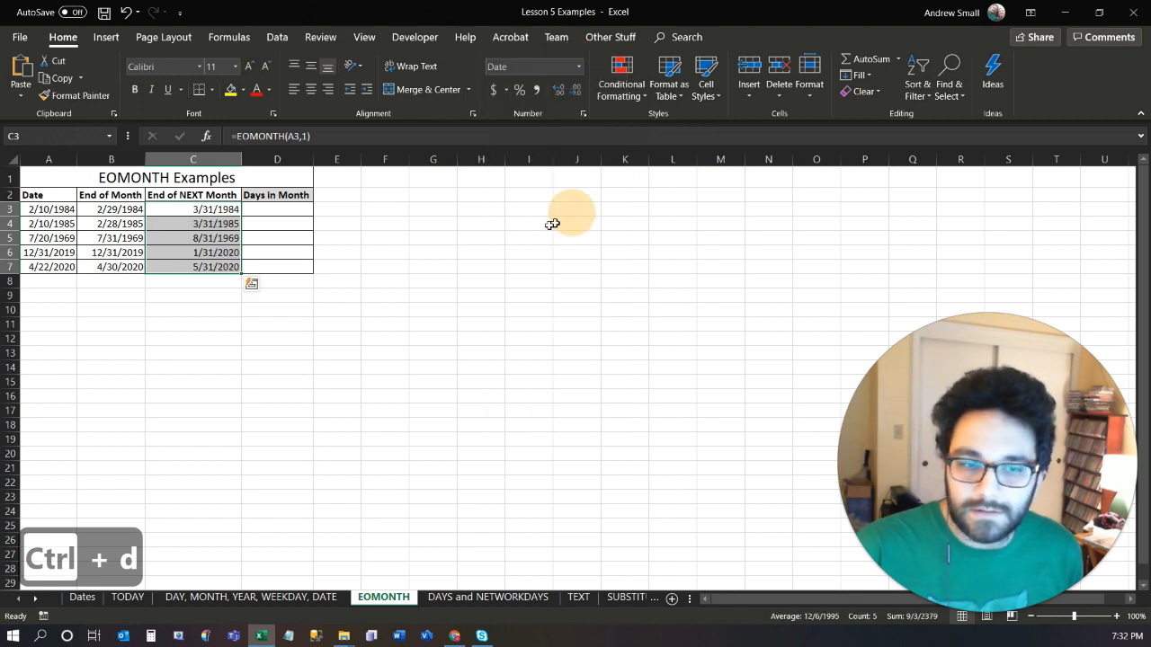
pyautogui.click(194, 224)
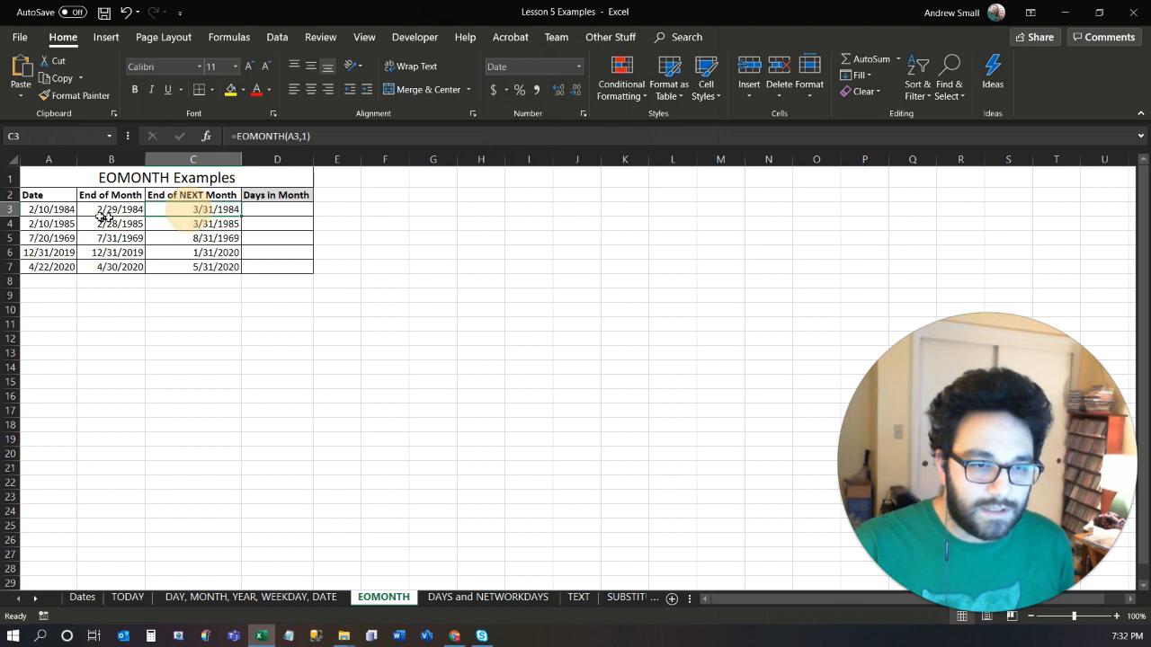
pyautogui.click(61, 209)
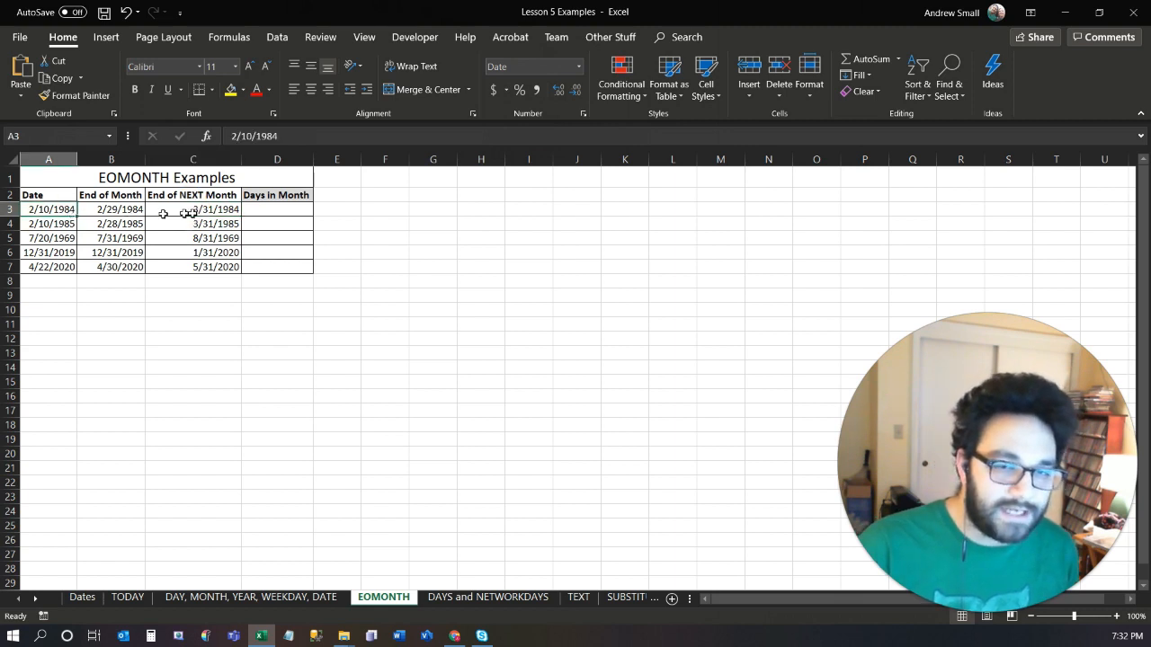
pyautogui.click(218, 210)
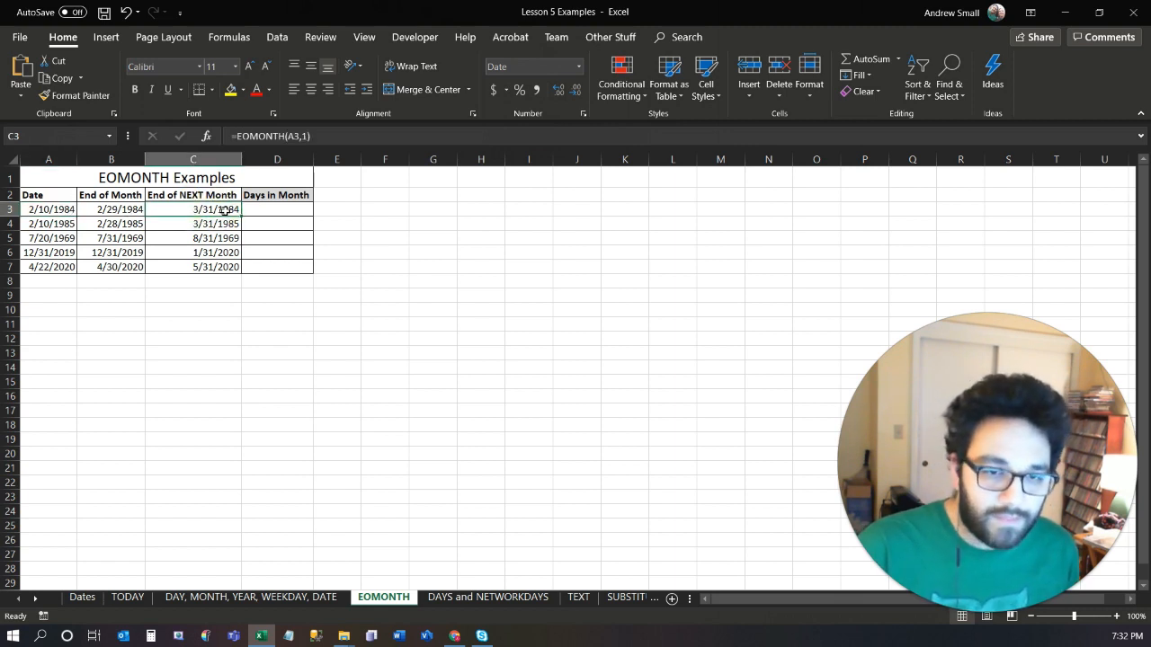
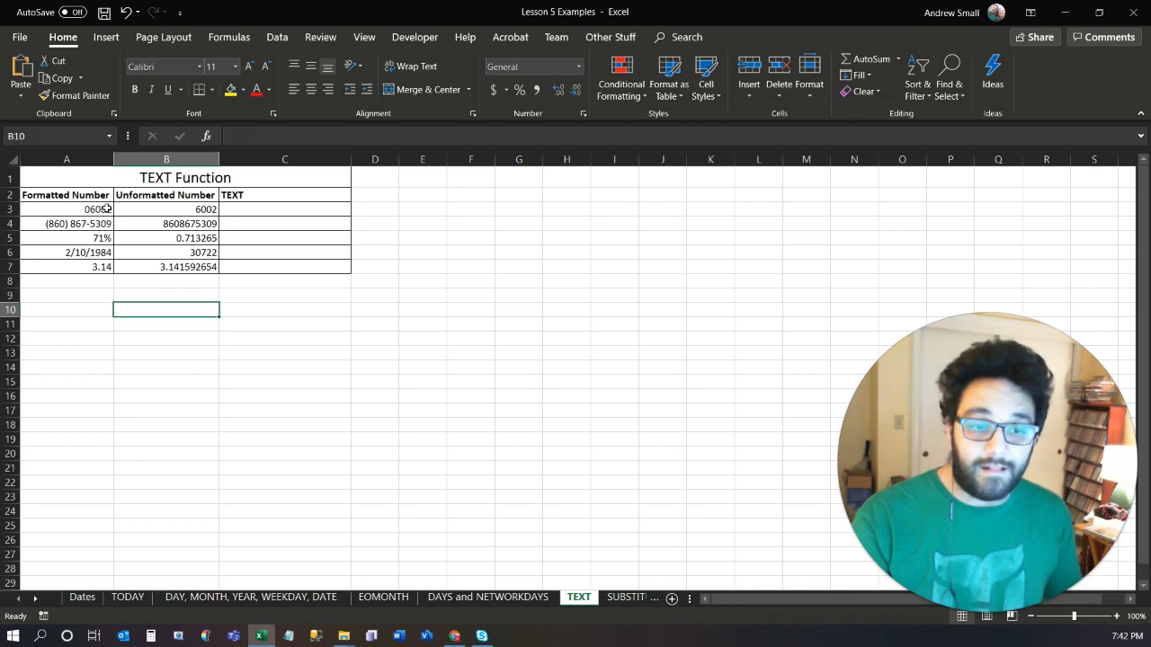
# Inspect the underlying values behind the formatted numbers in A3 and A4 of the TEXT sheet.
pyautogui.doubleClick(106, 208)
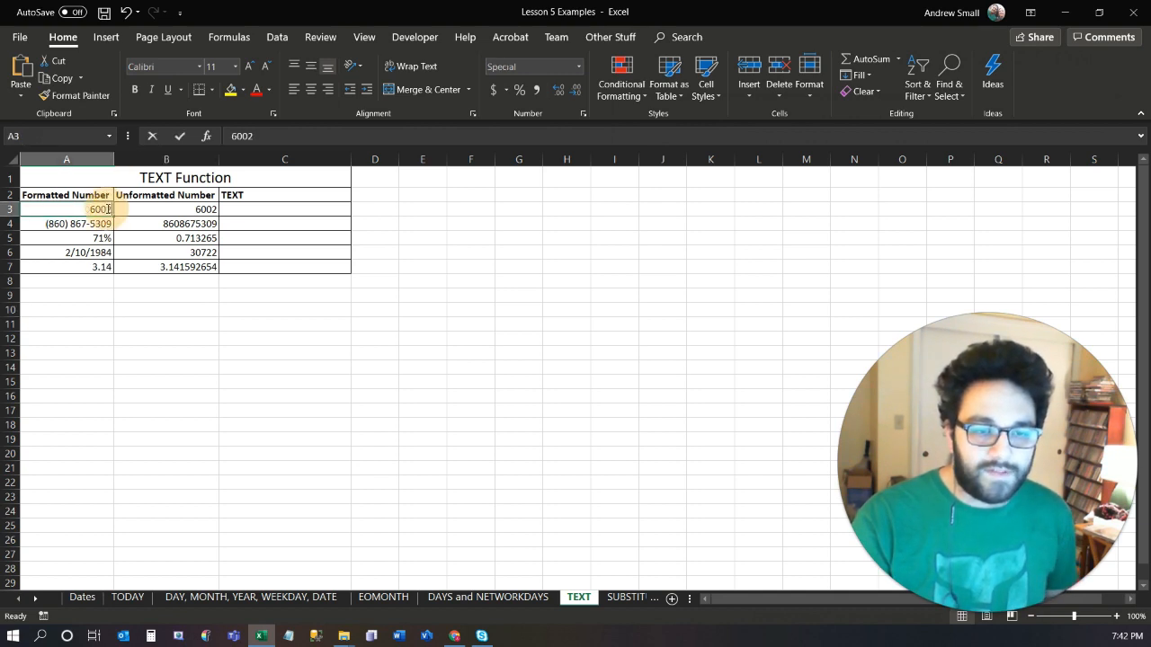
pyautogui.click(99, 223)
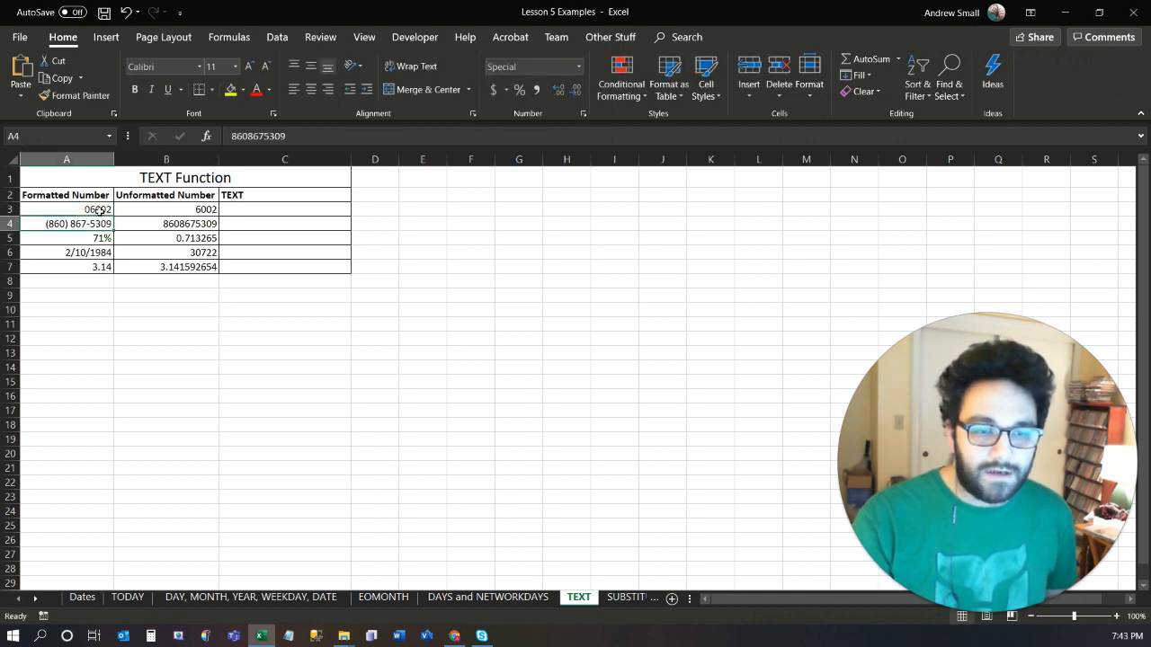
pyautogui.click(97, 211)
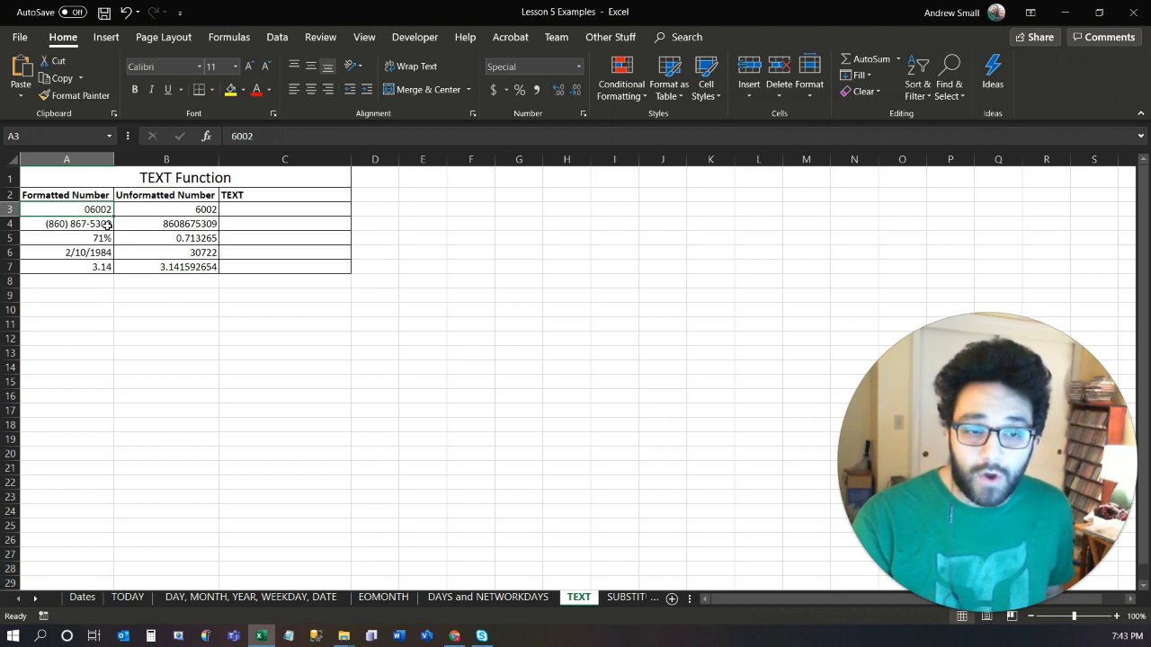
pyautogui.click(103, 224)
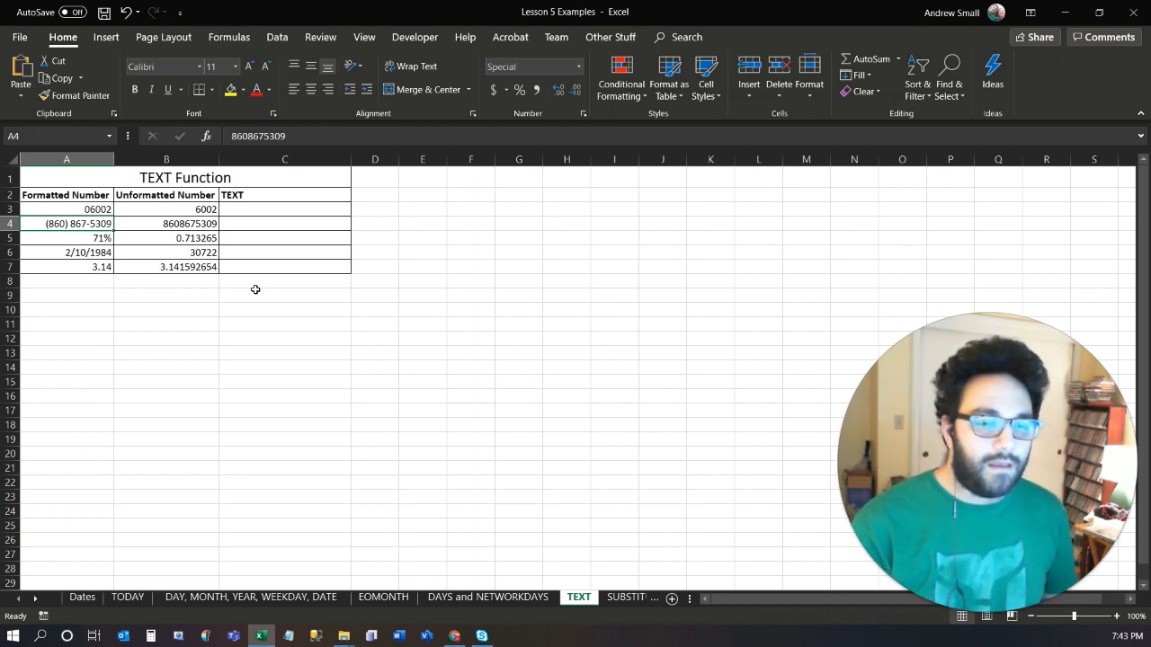
# Enter =TEXT(B3,"00000") in C3 of the TEXT column to give the unformatted number five digits.
pyautogui.click(277, 209)
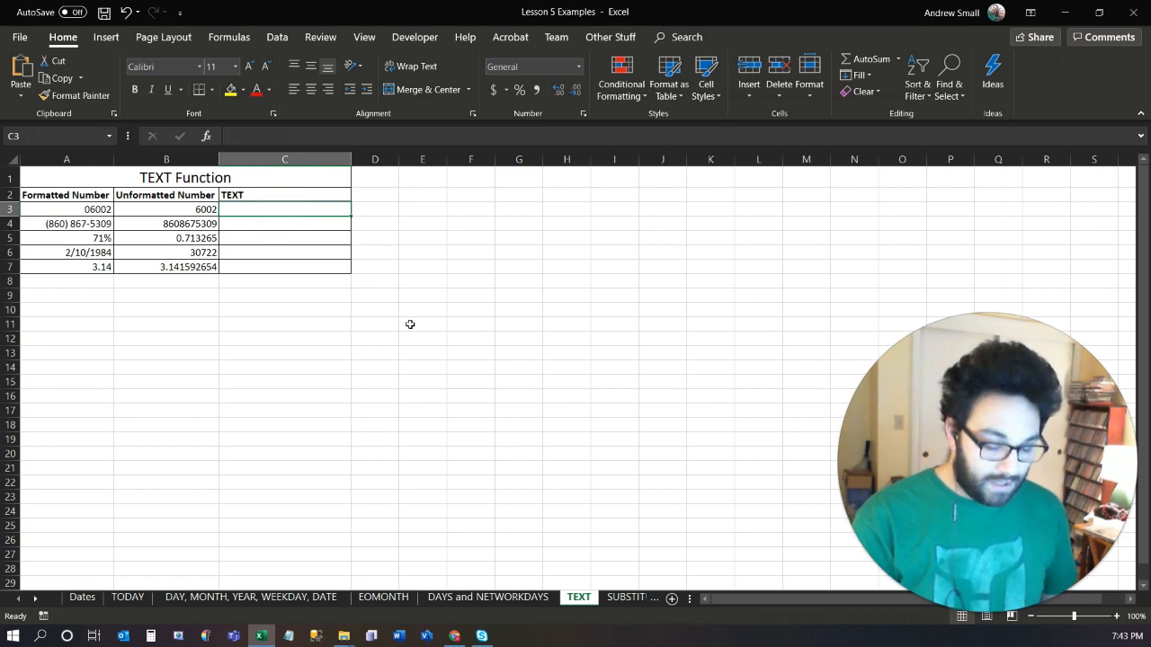
pyautogui.write('=t')
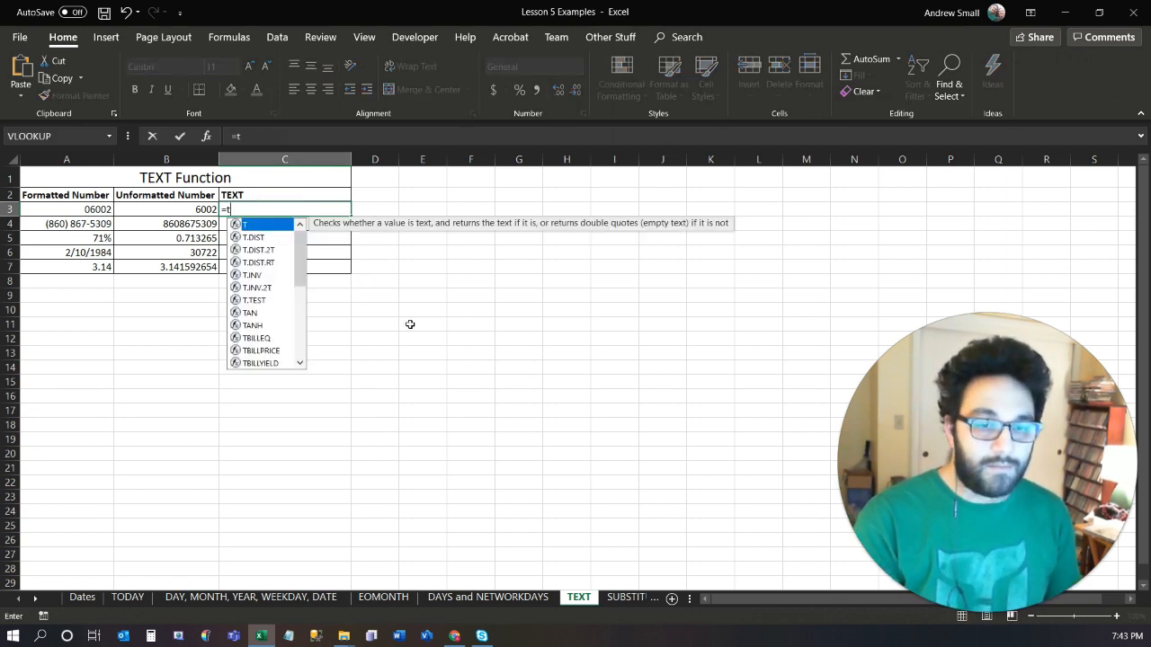
pyautogui.write('ex')
pyautogui.press('Tab')
pyautogui.press('Left')
pyautogui.write(',')
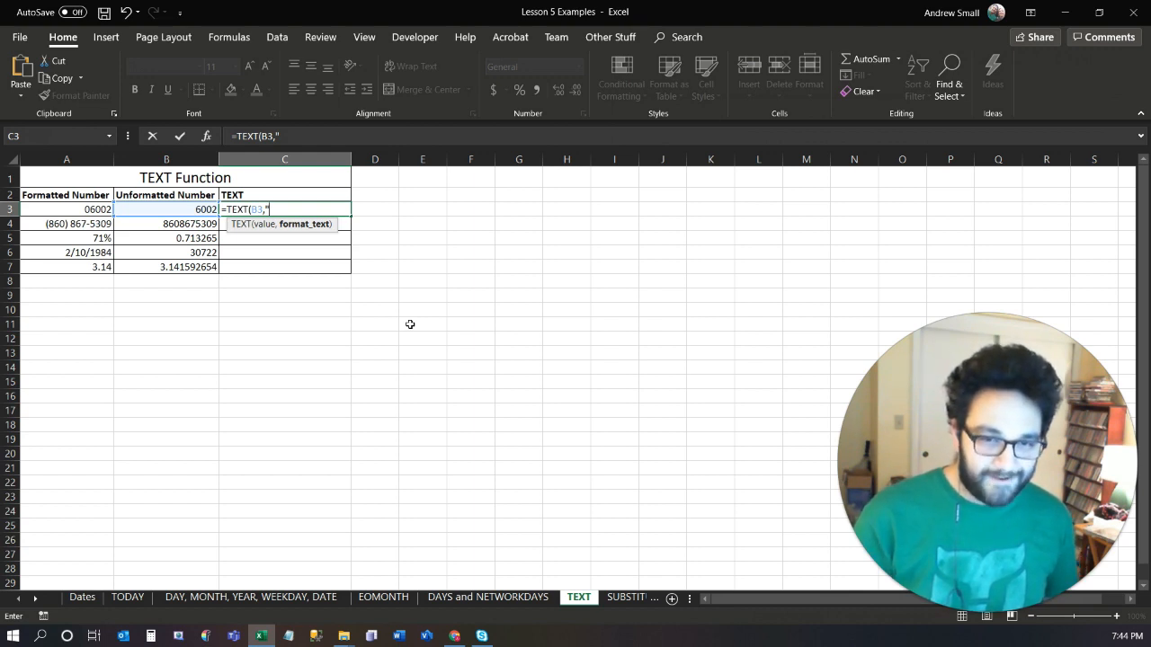
pyautogui.write('00')
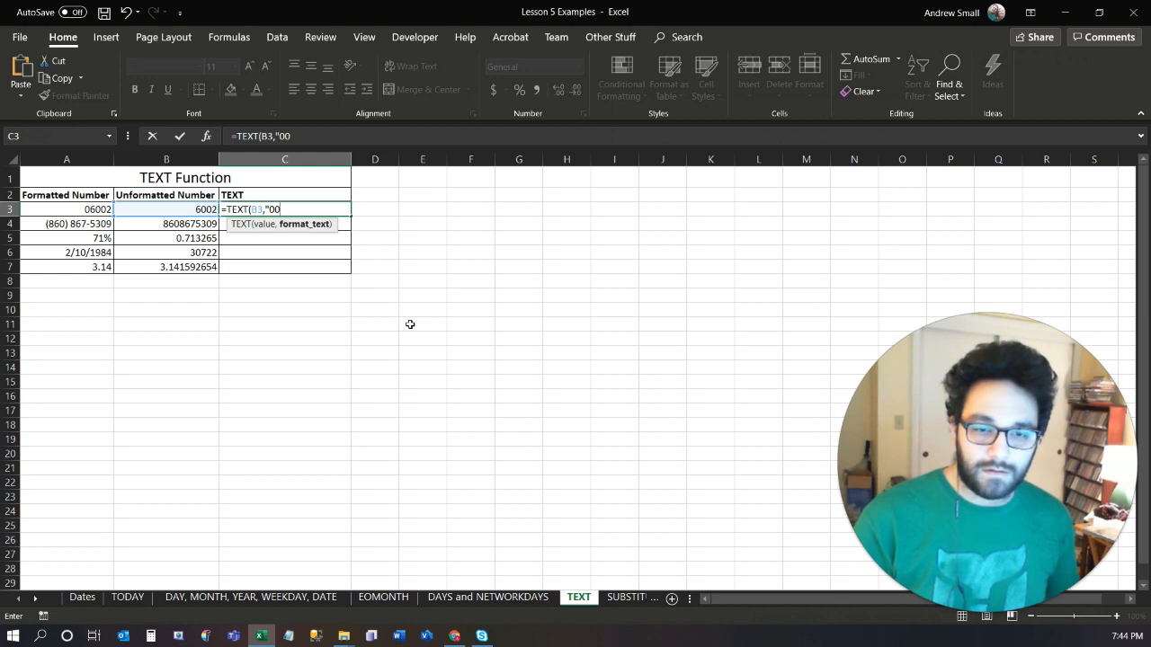
pyautogui.write('000"')
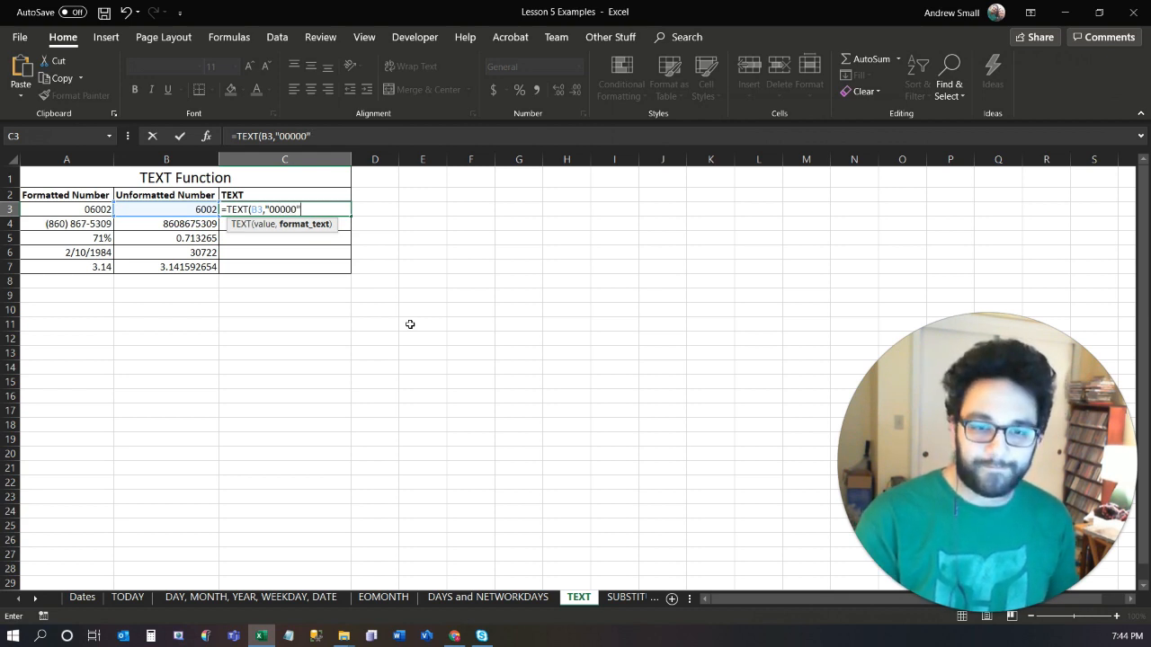
pyautogui.write(')')
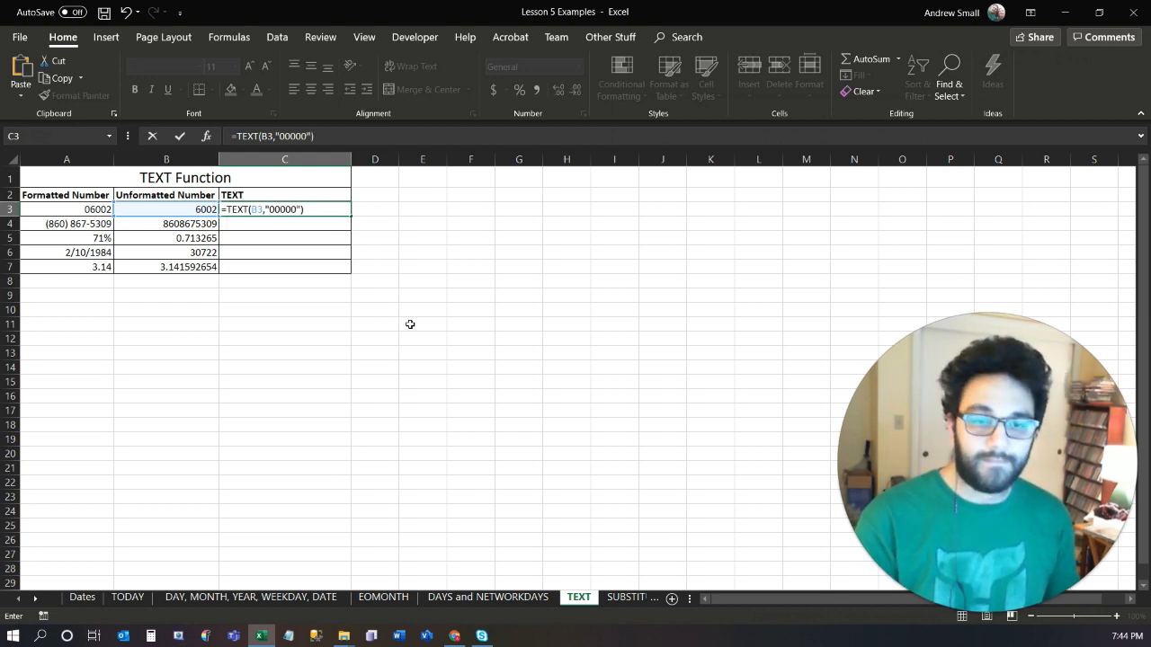
pyautogui.press('Return')
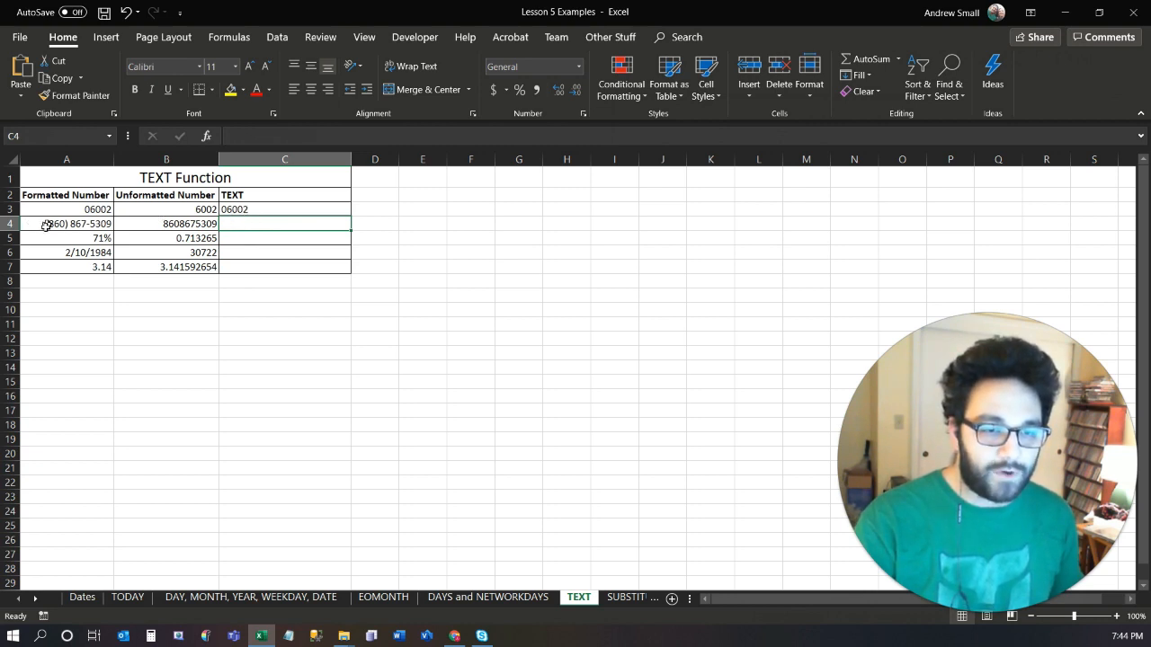
# Review the value and format arguments of the TEXT formula in C3 without changing them.
pyautogui.click(249, 208)
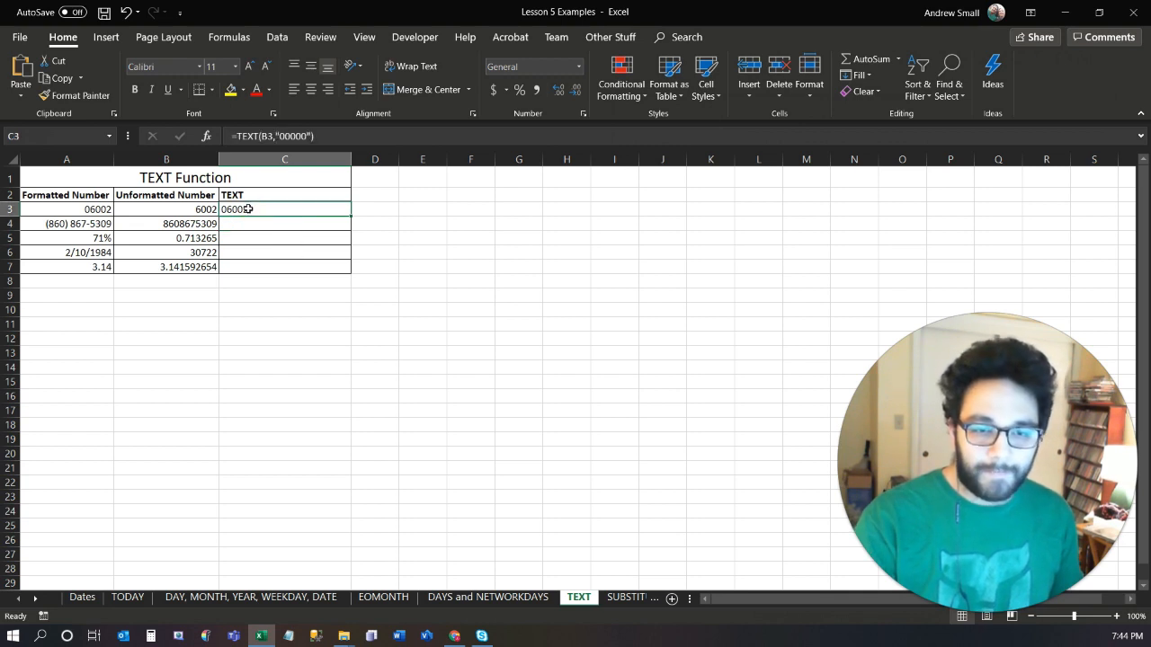
pyautogui.click(292, 136)
pyautogui.click(273, 136)
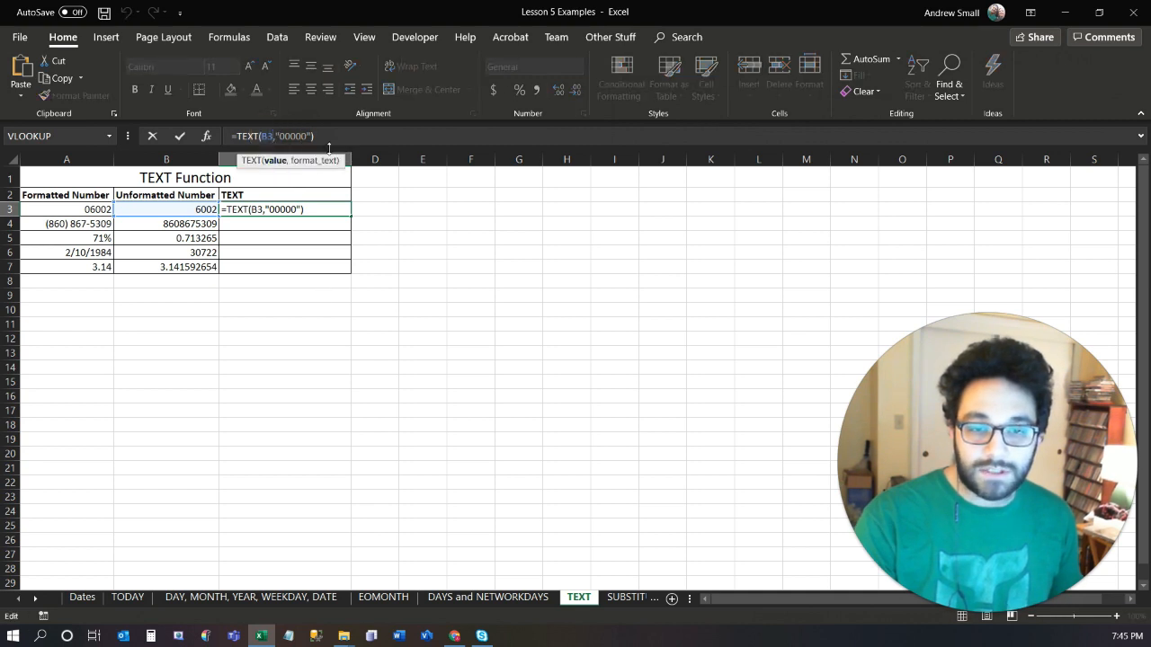
pyautogui.press('Return')
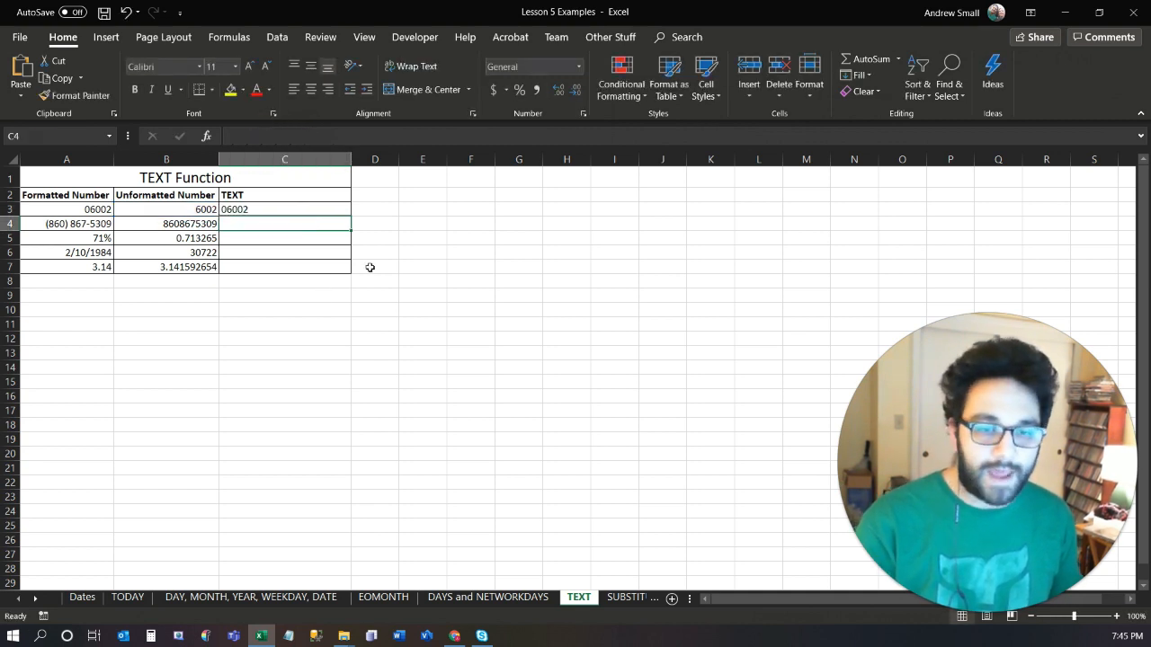
pyautogui.write('=text')
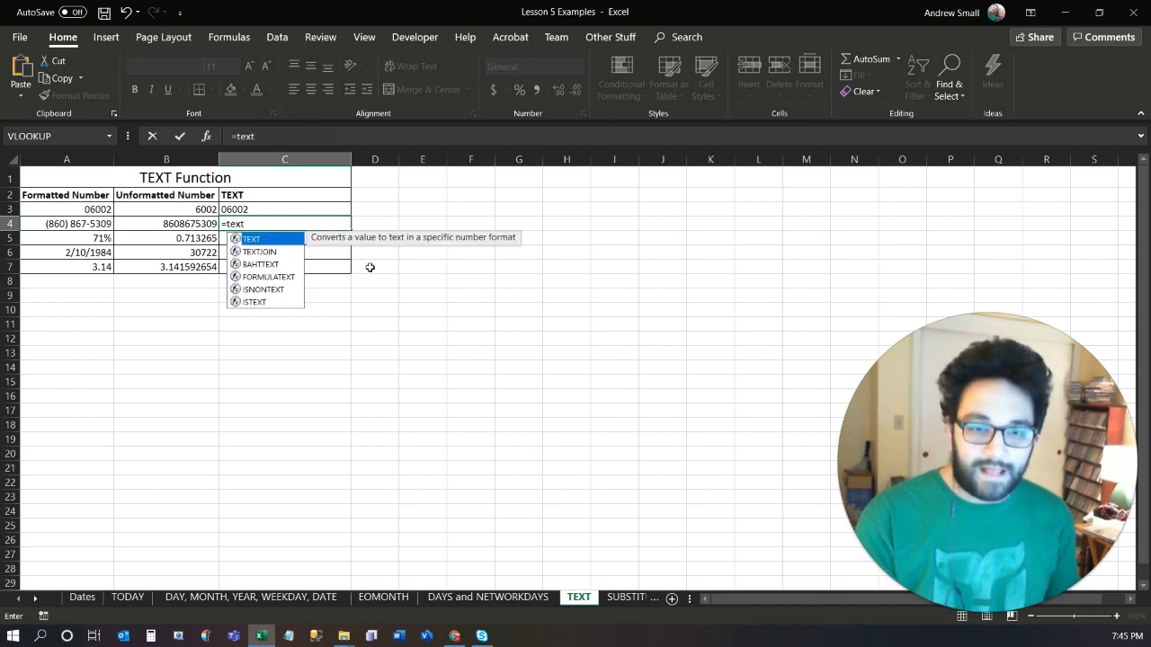
pyautogui.press('Tab')
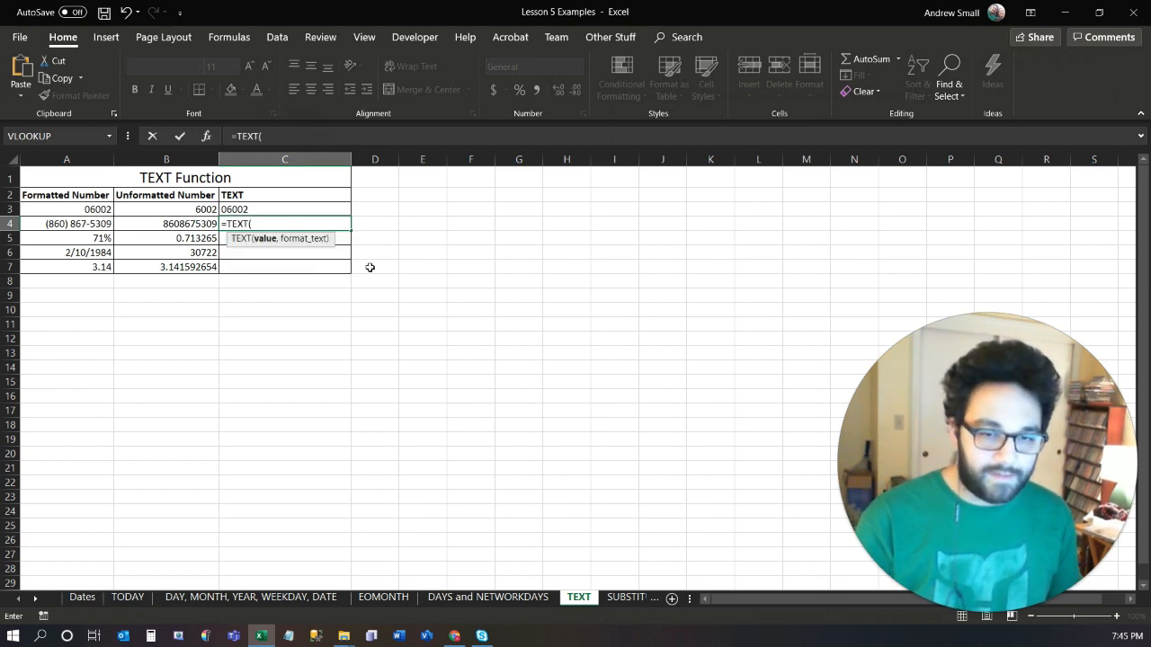
pyautogui.press('Left')
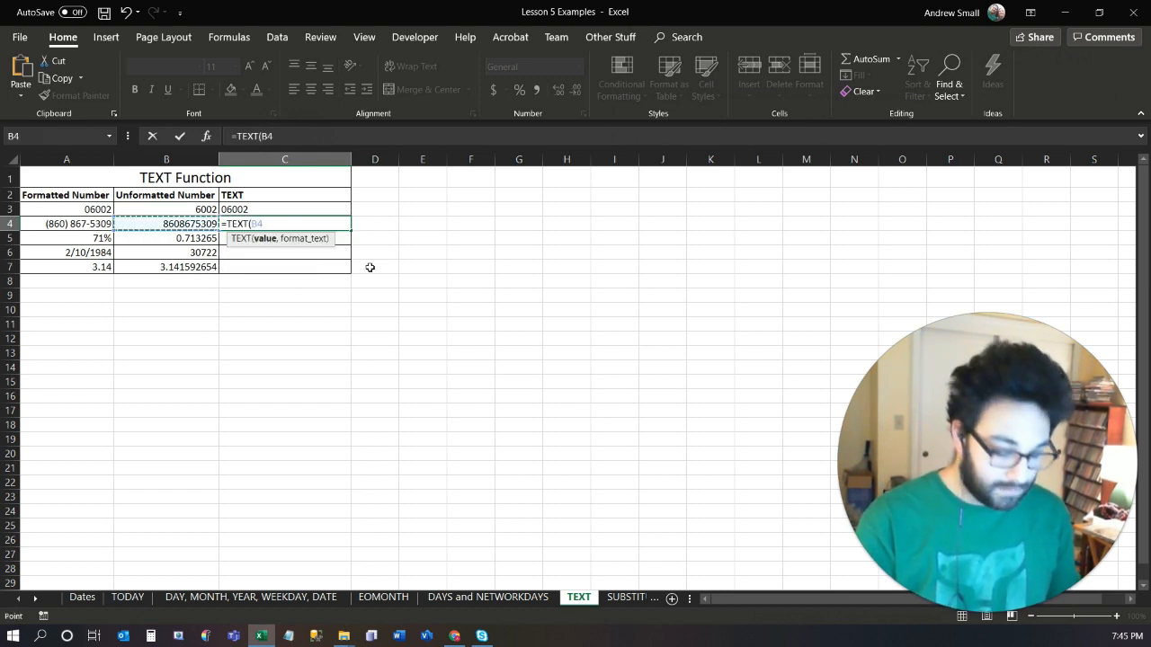
pyautogui.write(',')
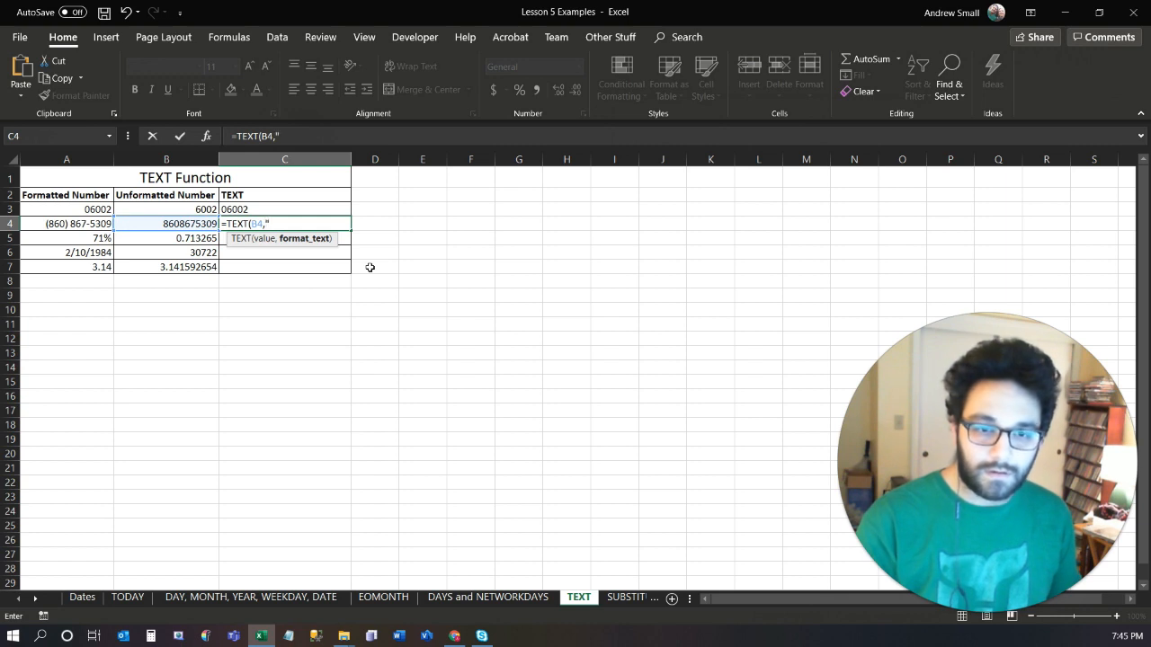
pyautogui.write('"(000)')
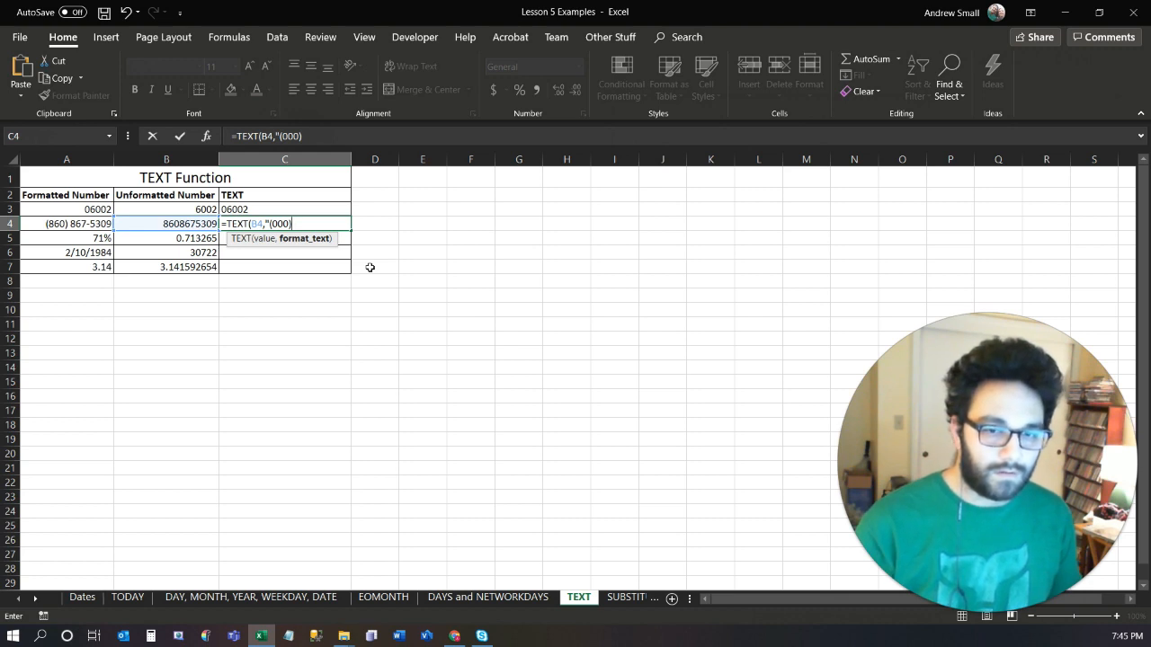
pyautogui.write(' 000')
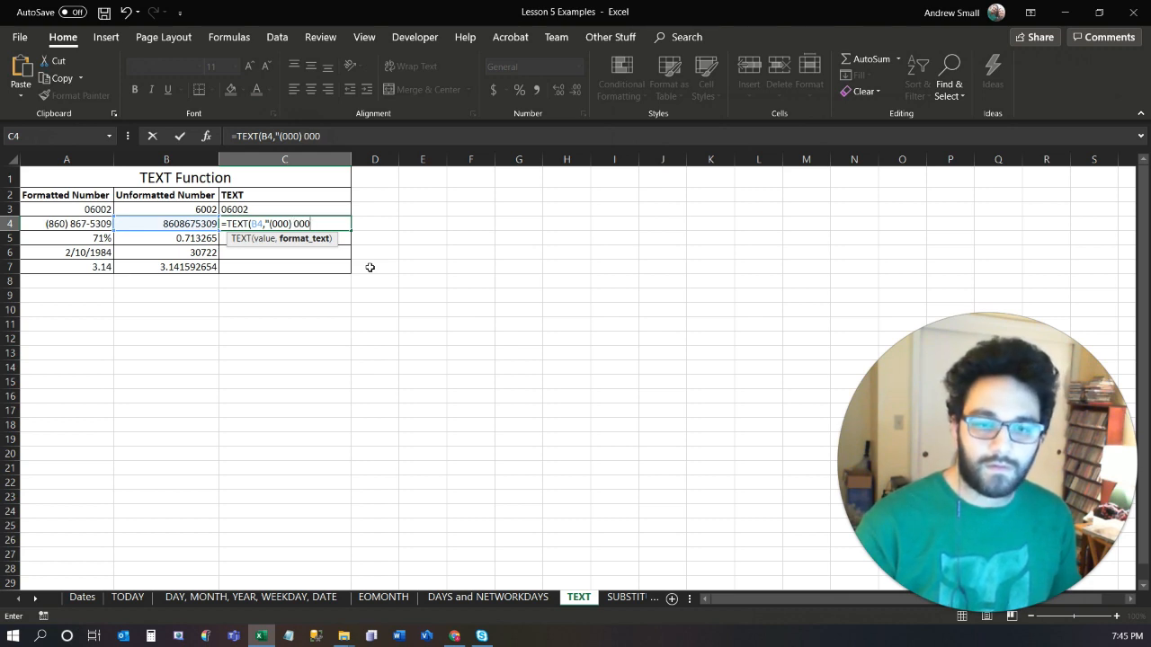
pyautogui.write('-0000')
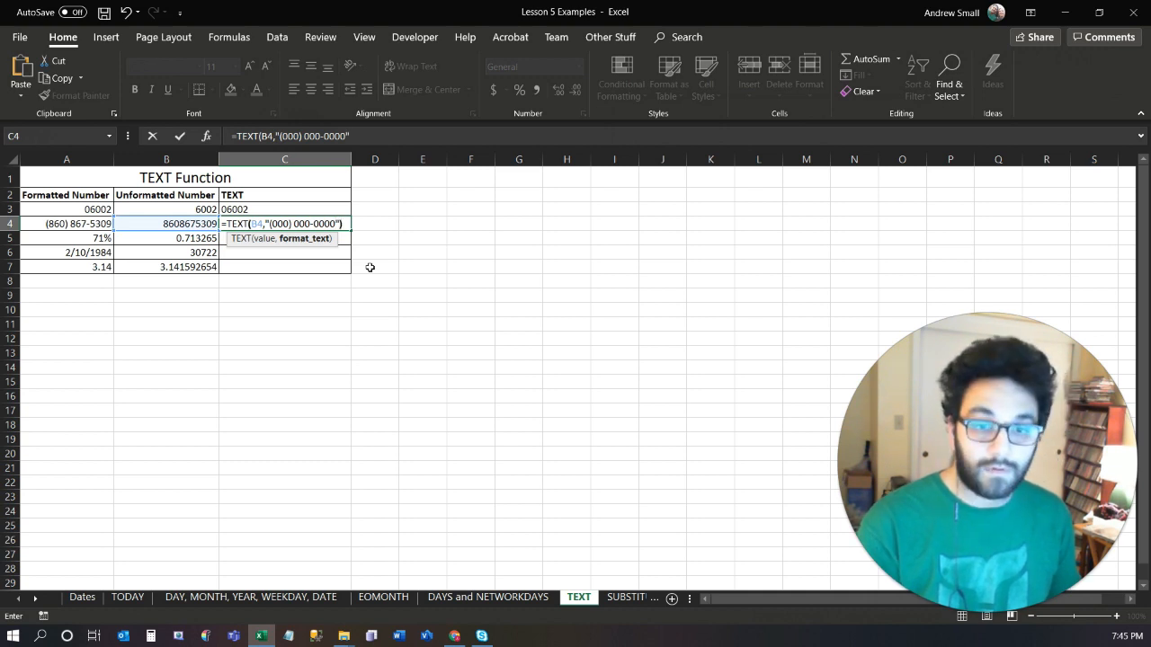
pyautogui.press('Return')
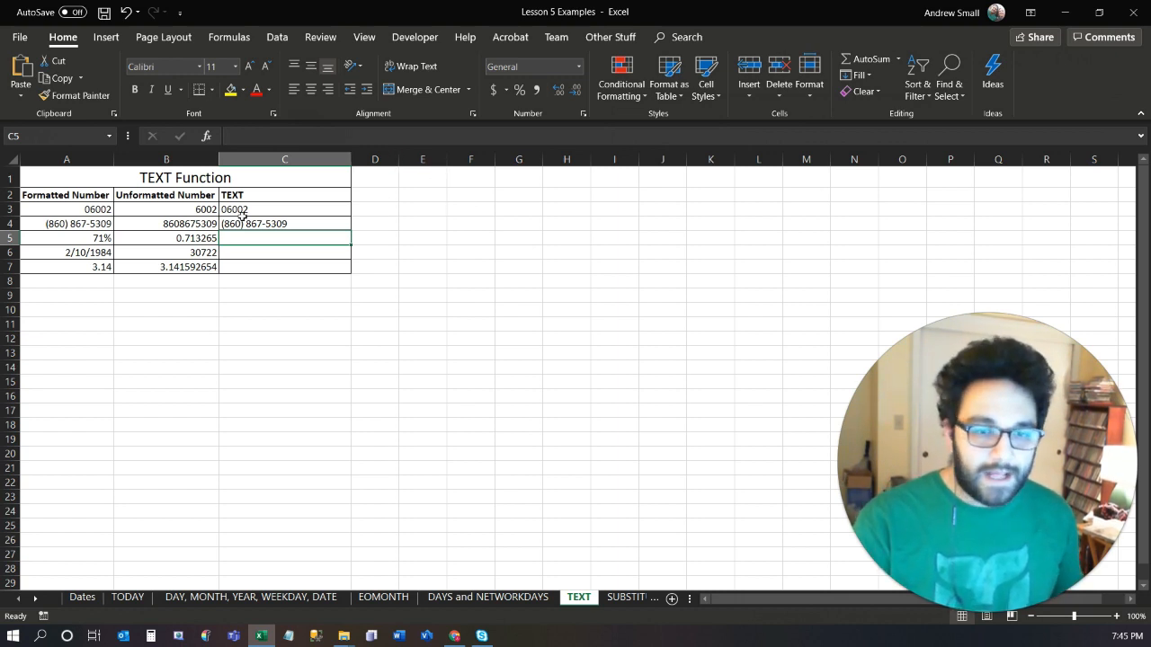
# Look through the available number format categories for C5, from Number and Currency to Fraction and Scientific.
pyautogui.click(582, 115)
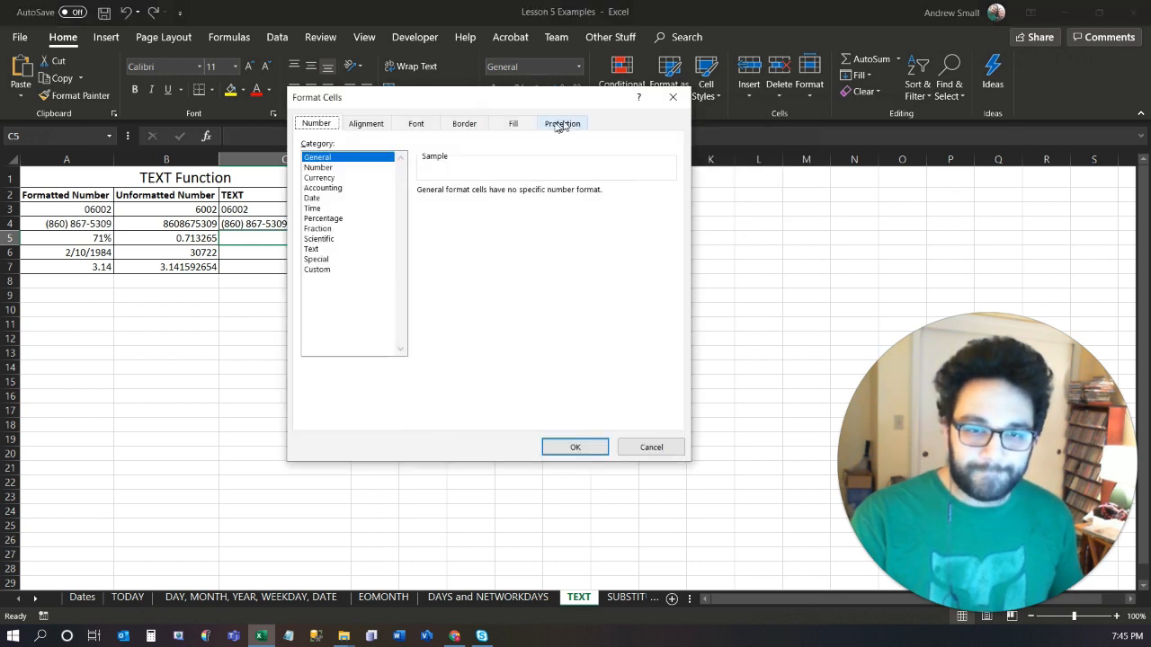
pyautogui.moveTo(379, 106); pyautogui.dragTo(475, 64)
pyautogui.click(436, 130)
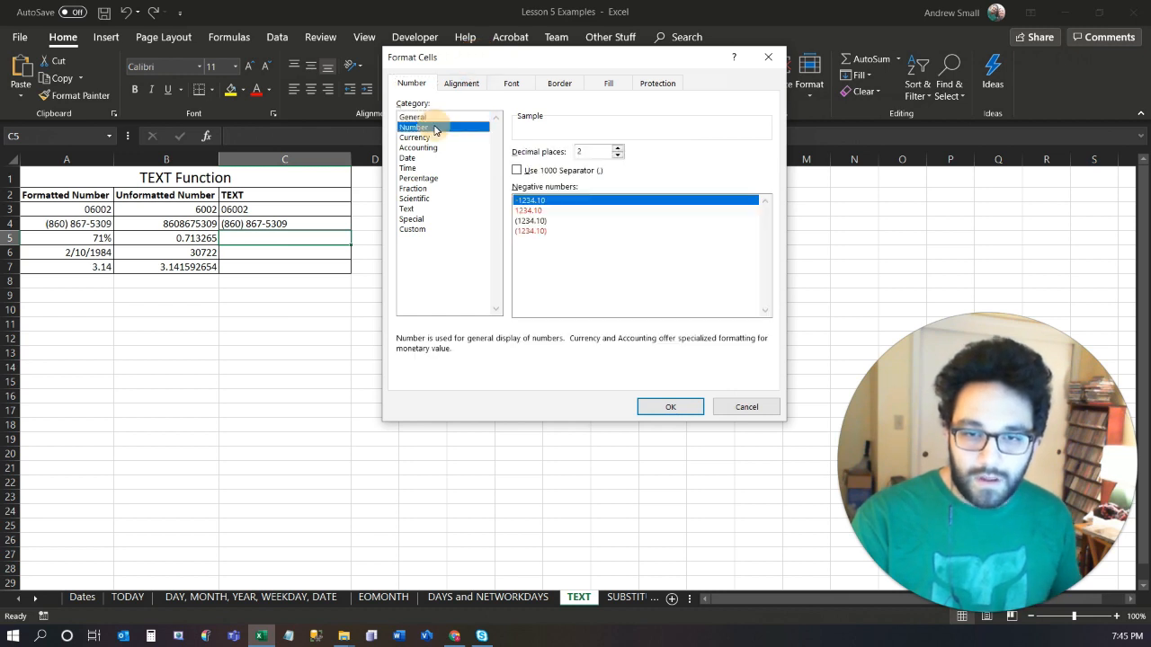
pyautogui.click(434, 136)
pyautogui.click(434, 148)
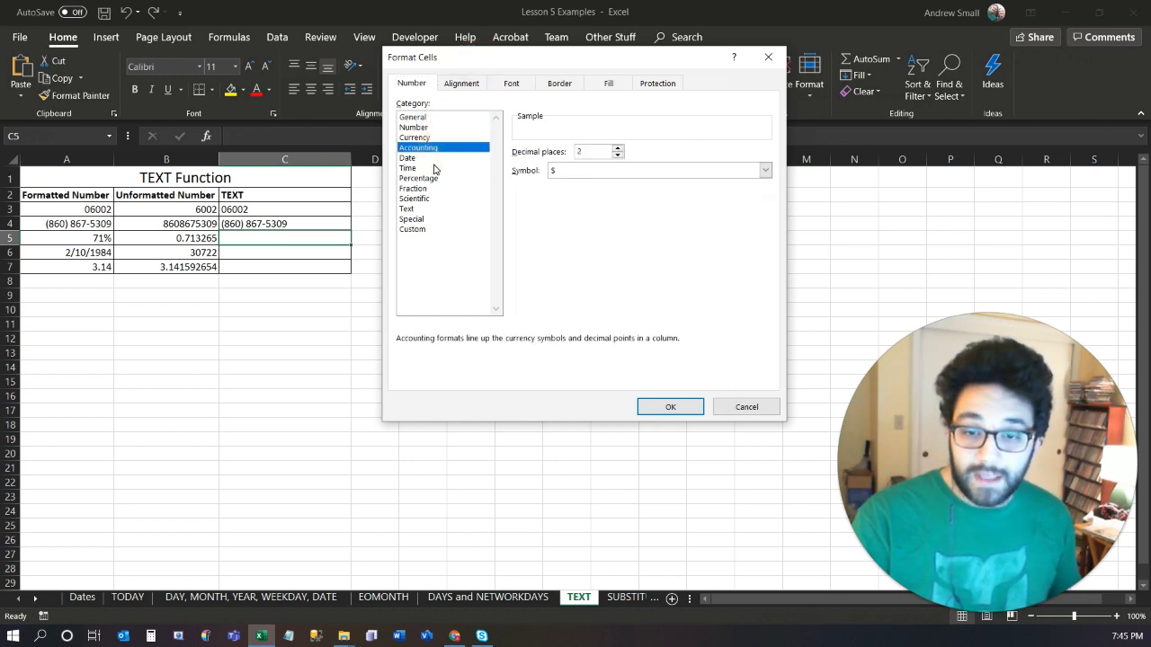
pyautogui.click(433, 168)
pyautogui.click(431, 178)
pyautogui.click(430, 188)
pyautogui.click(428, 199)
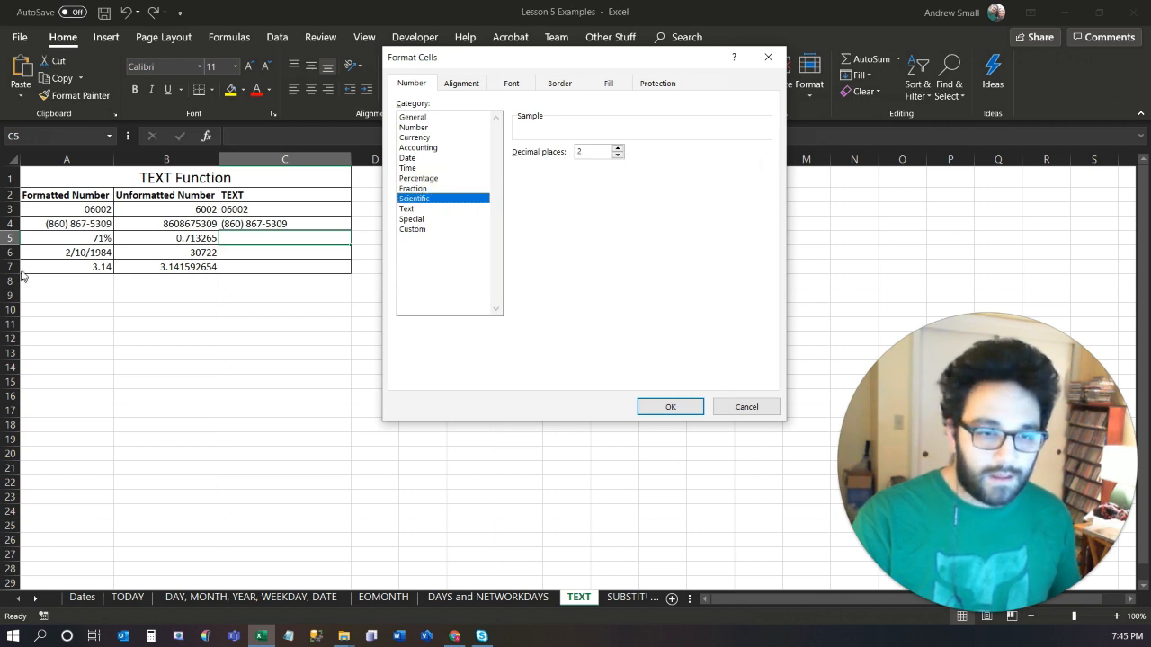
# Choose the Percentage format for C5, copy its custom format code 0.00%, and apply the format.
pyautogui.click(437, 180)
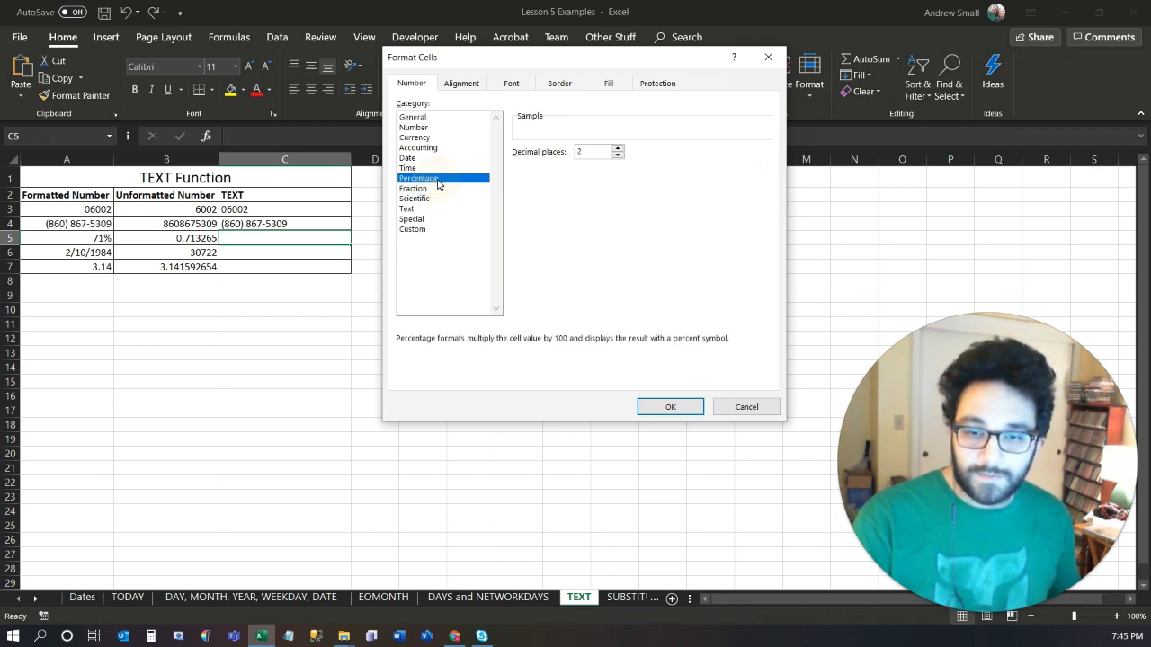
pyautogui.click(438, 179)
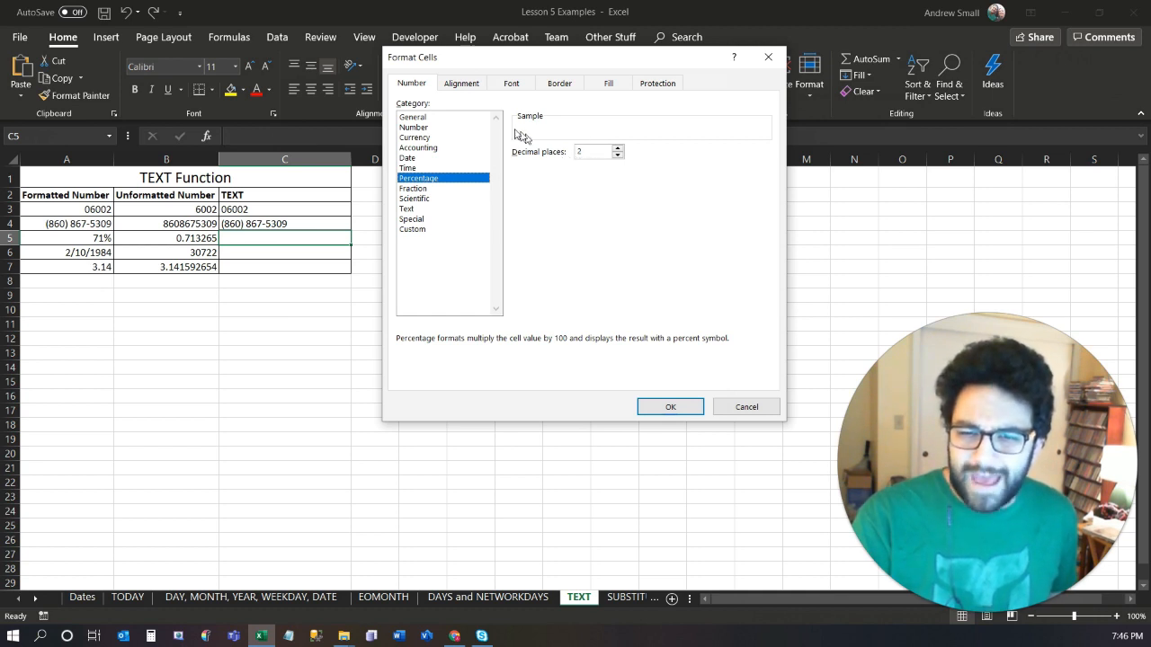
pyautogui.click(414, 229)
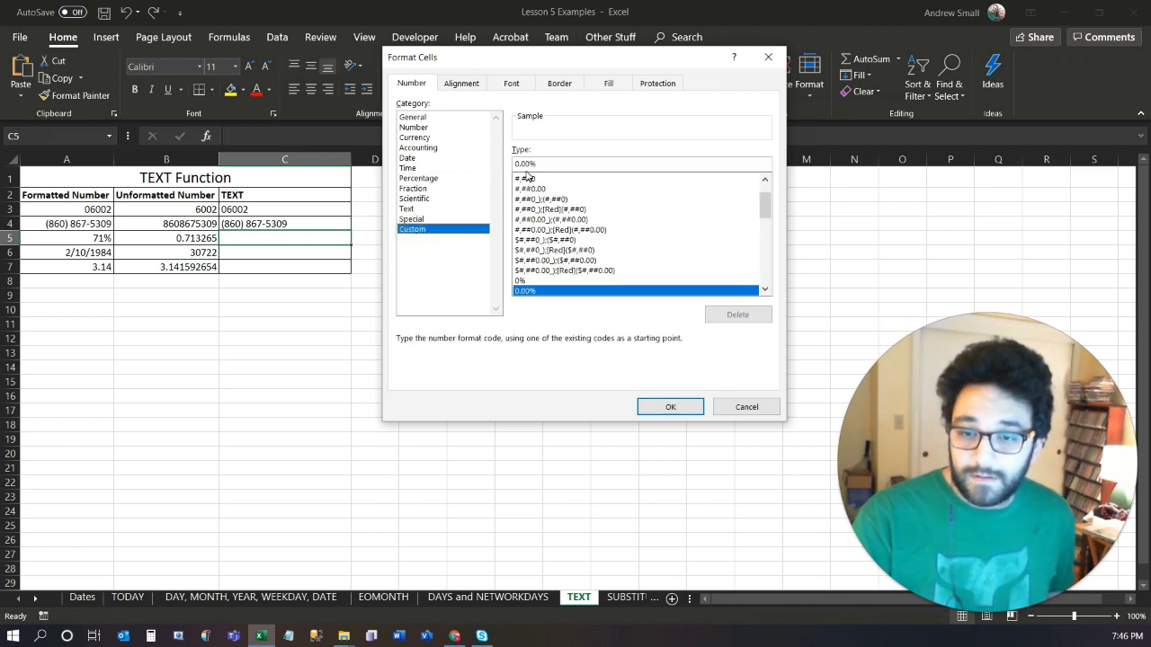
pyautogui.doubleClick(543, 164)
pyautogui.hotkey('ctrl', 'c')
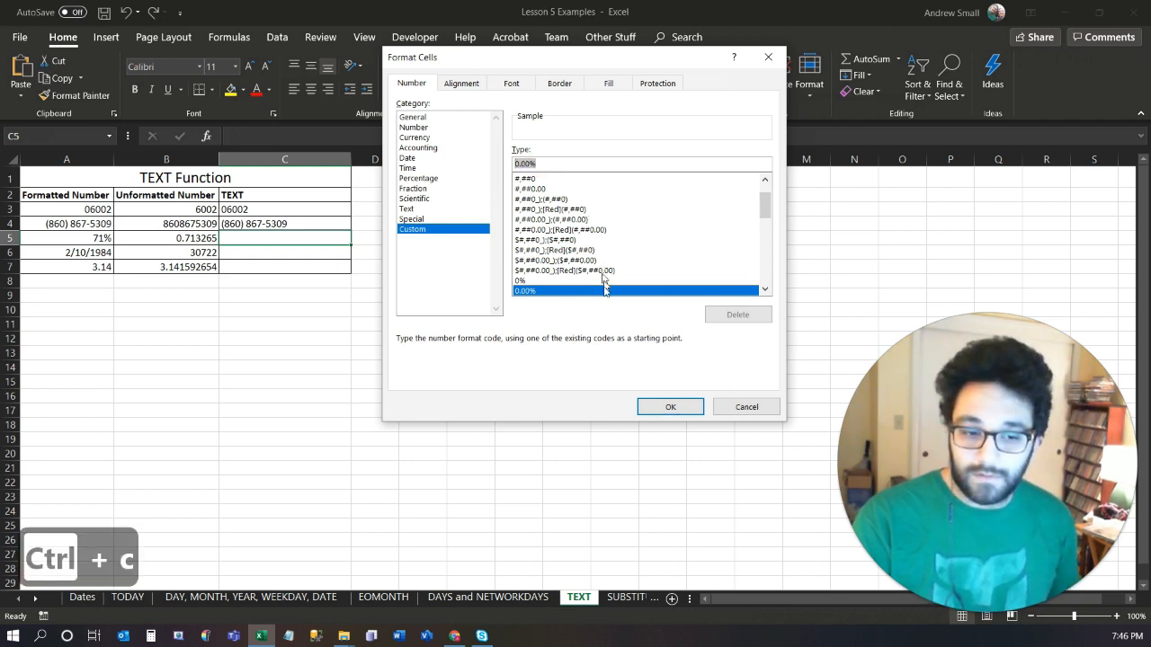
pyautogui.click(671, 406)
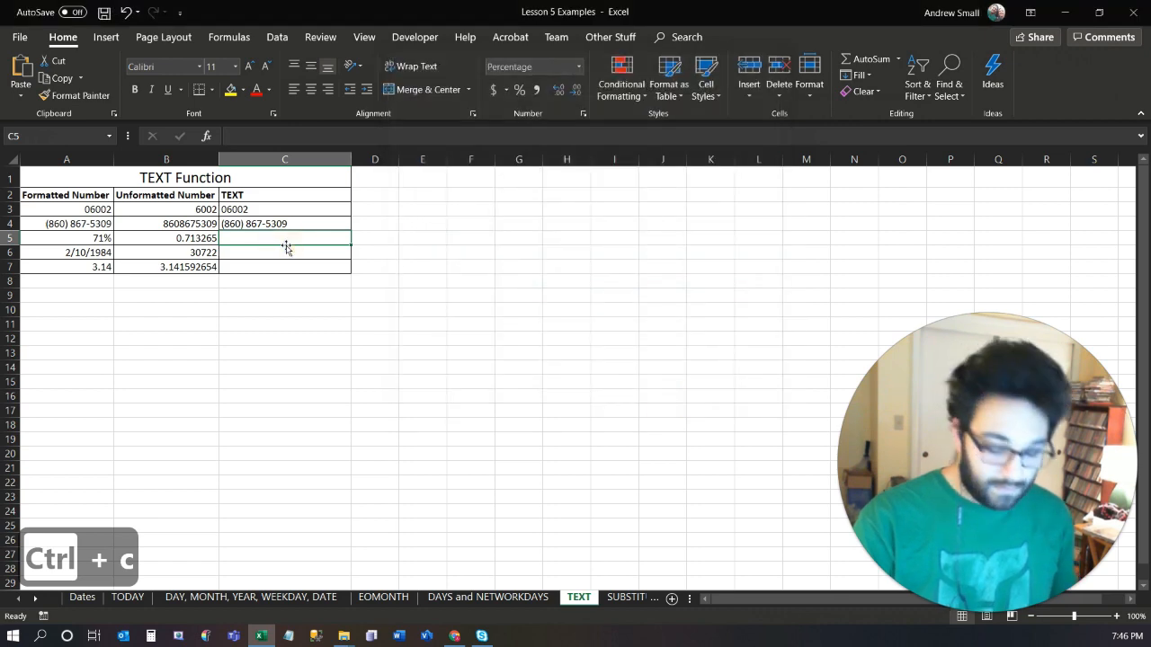
# Enter =TEXT(B5,"0.00%") in C5 and right-align the cells C3:C7.
pyautogui.write('=')
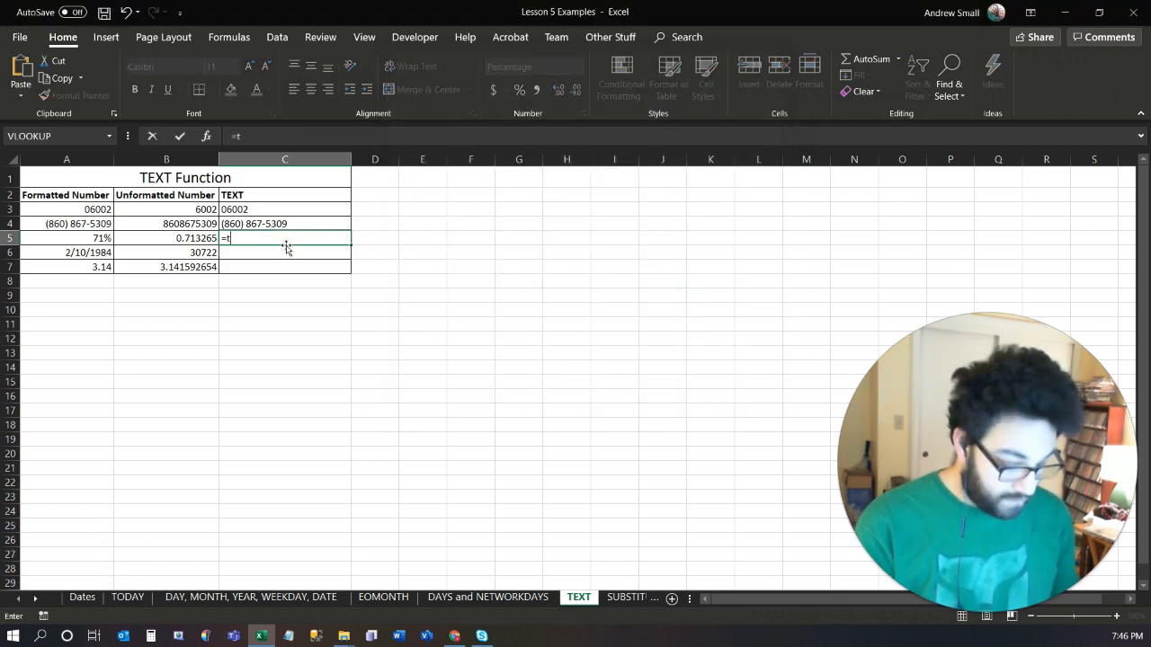
pyautogui.write('tex')
pyautogui.press('Tab')
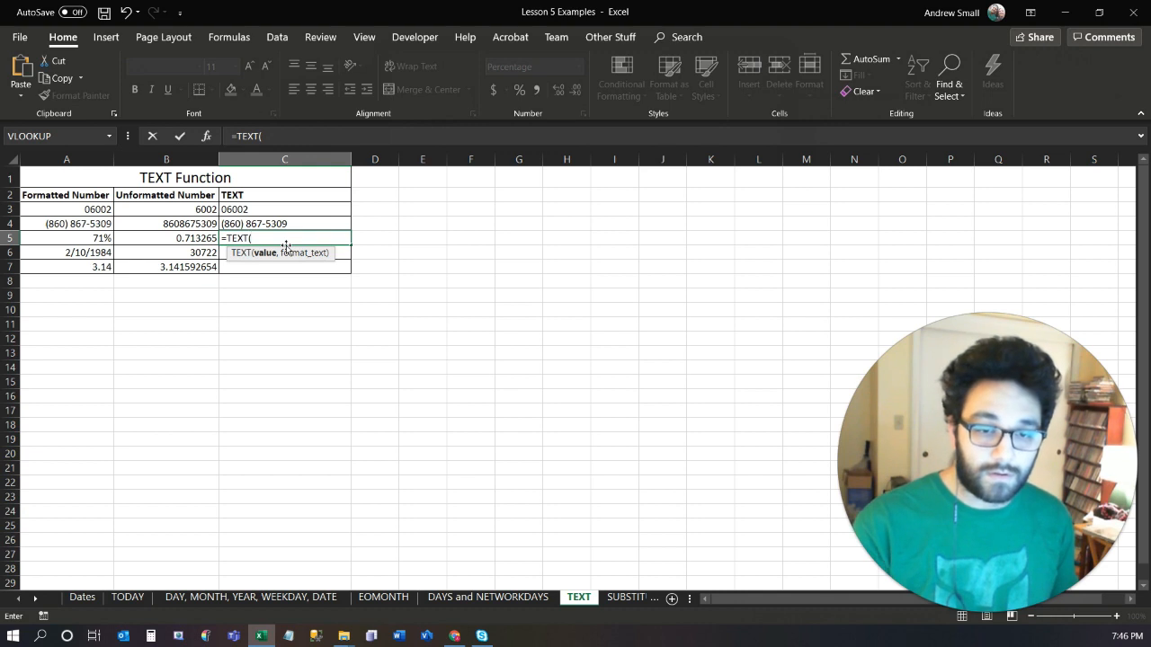
pyautogui.click(155, 240)
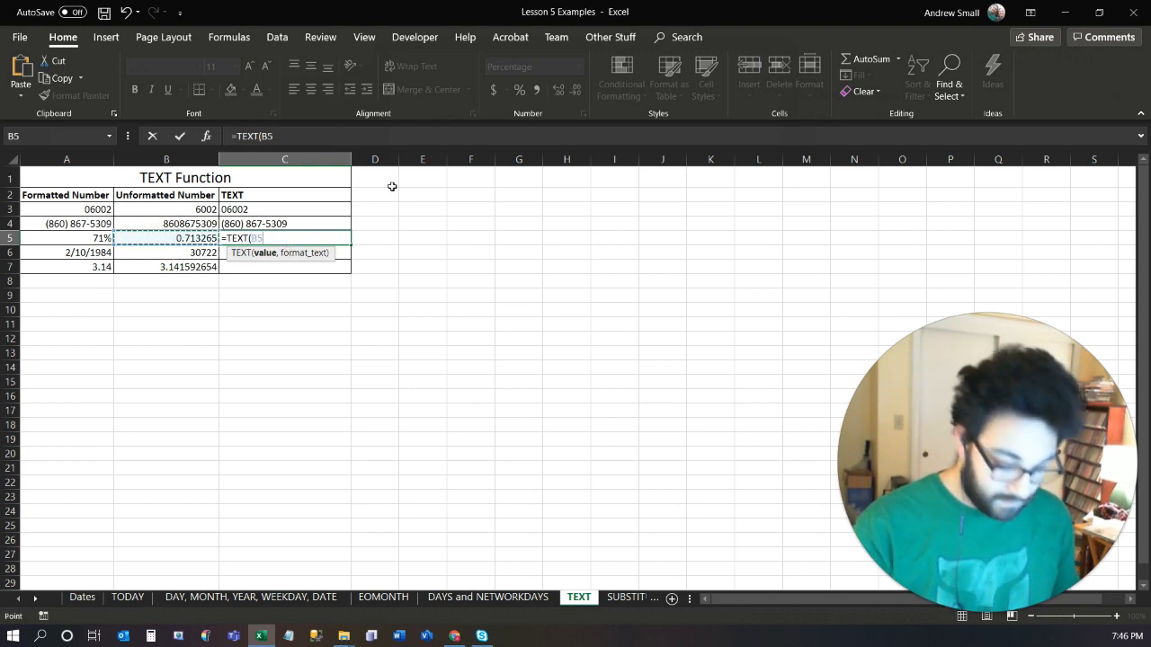
pyautogui.write(',"')
pyautogui.hotkey('ctrl', 'v')
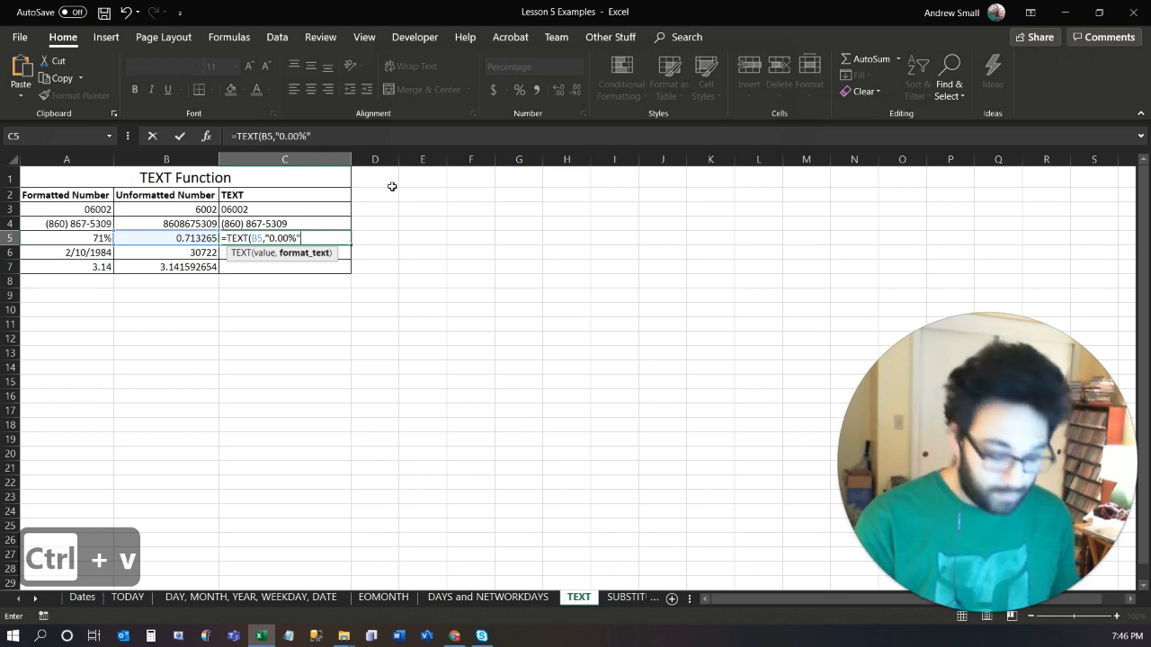
pyautogui.write('")')
pyautogui.press('Return')
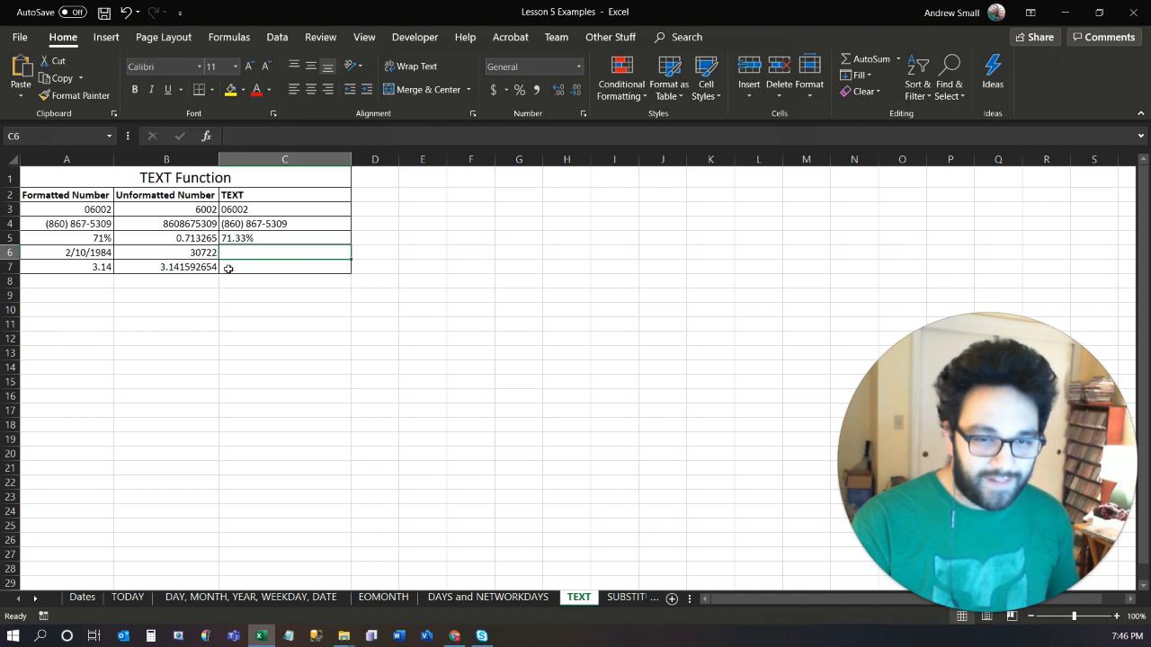
pyautogui.moveTo(243, 209); pyautogui.dragTo(243, 260)
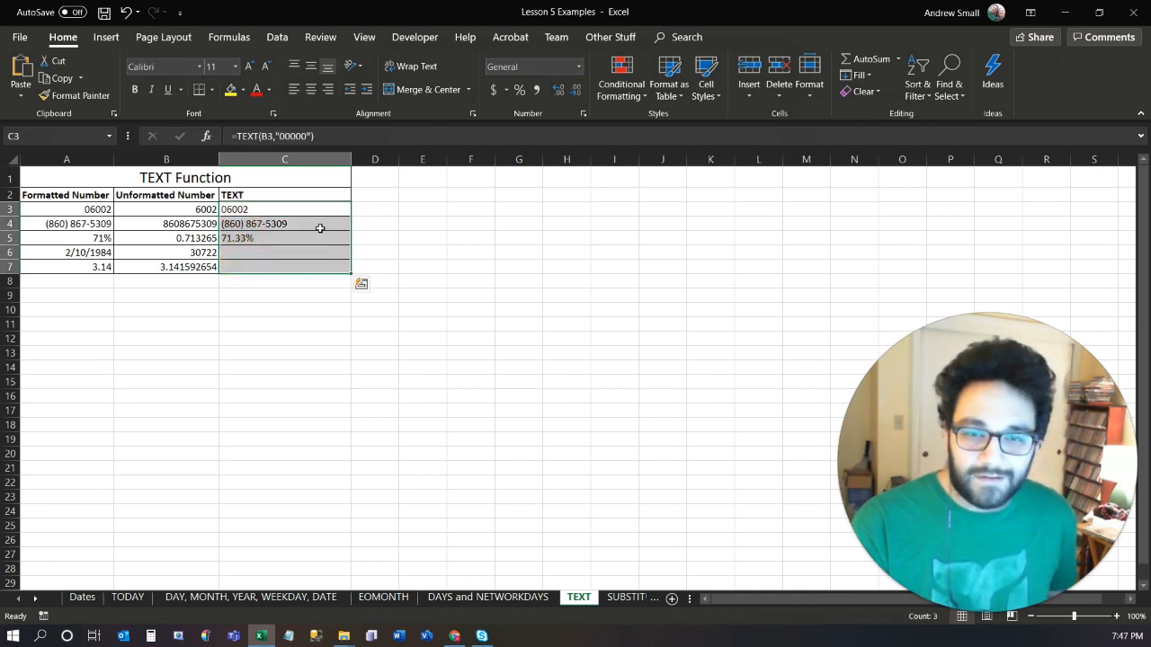
pyautogui.click(328, 89)
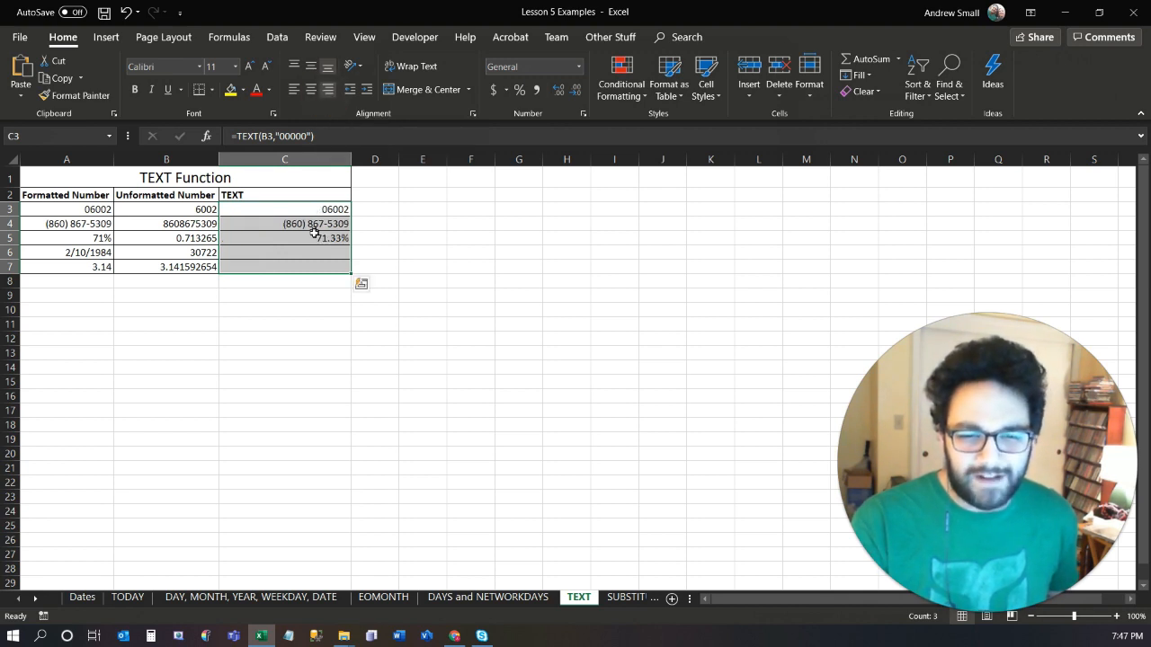
# Enter =TEXT(B6,"m/d/yy") in C6 to display the unformatted serial number as a short date.
pyautogui.click(270, 254)
pyautogui.write('=TEXT(')
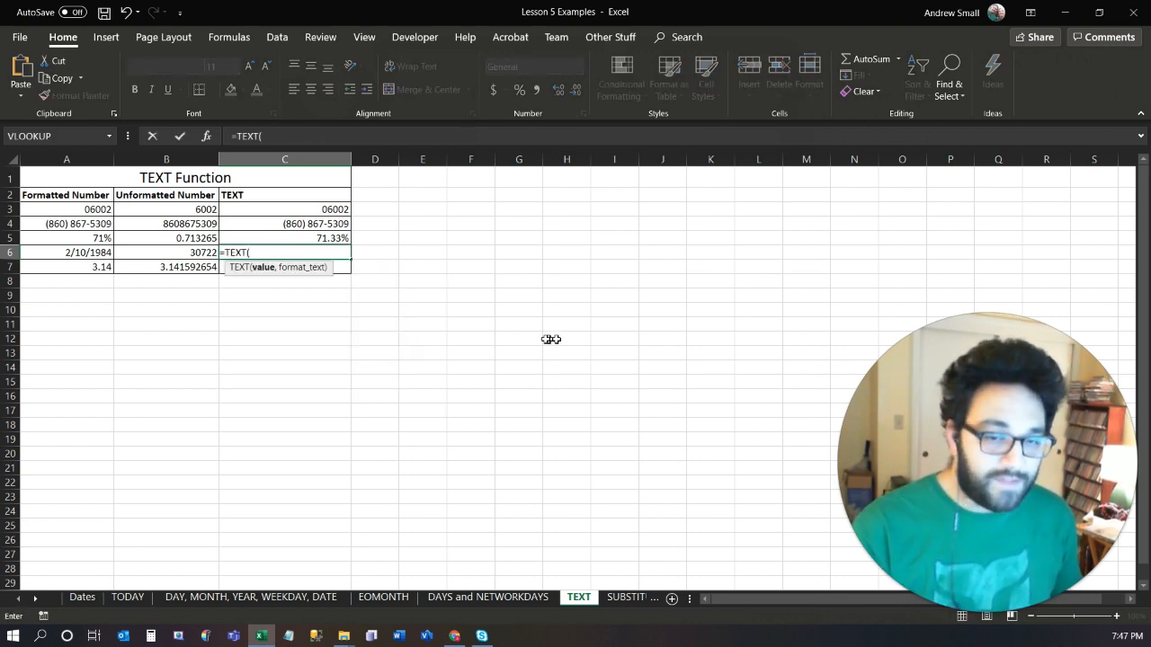
pyautogui.click(203, 253)
pyautogui.write(',"M')
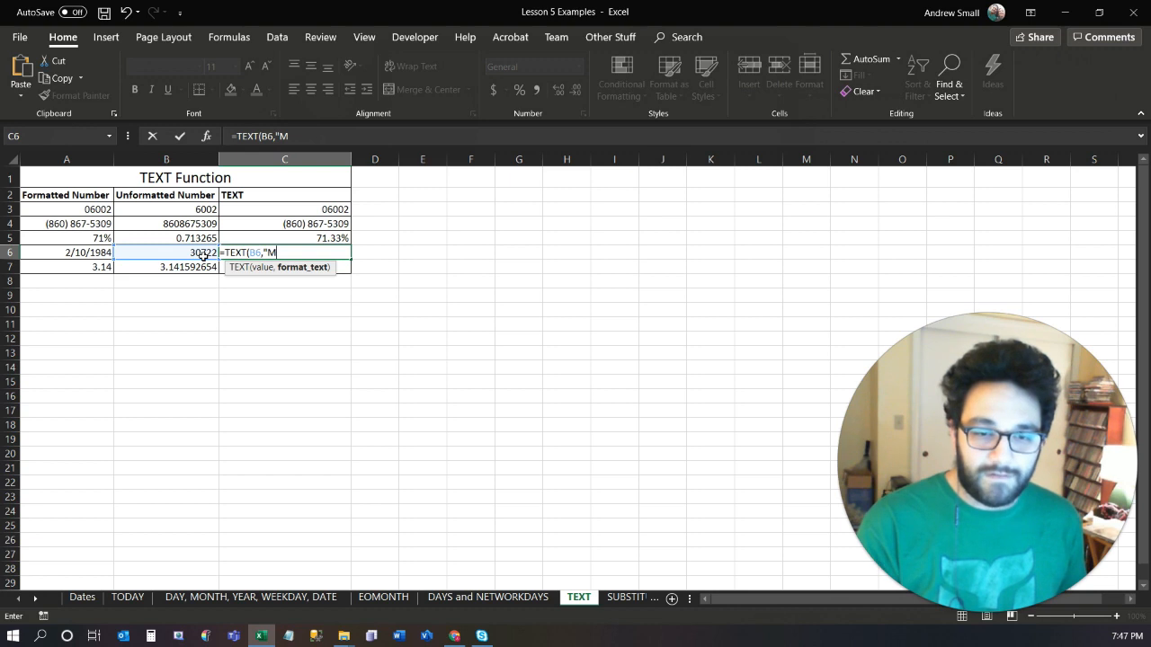
pyautogui.press('BackSpace')
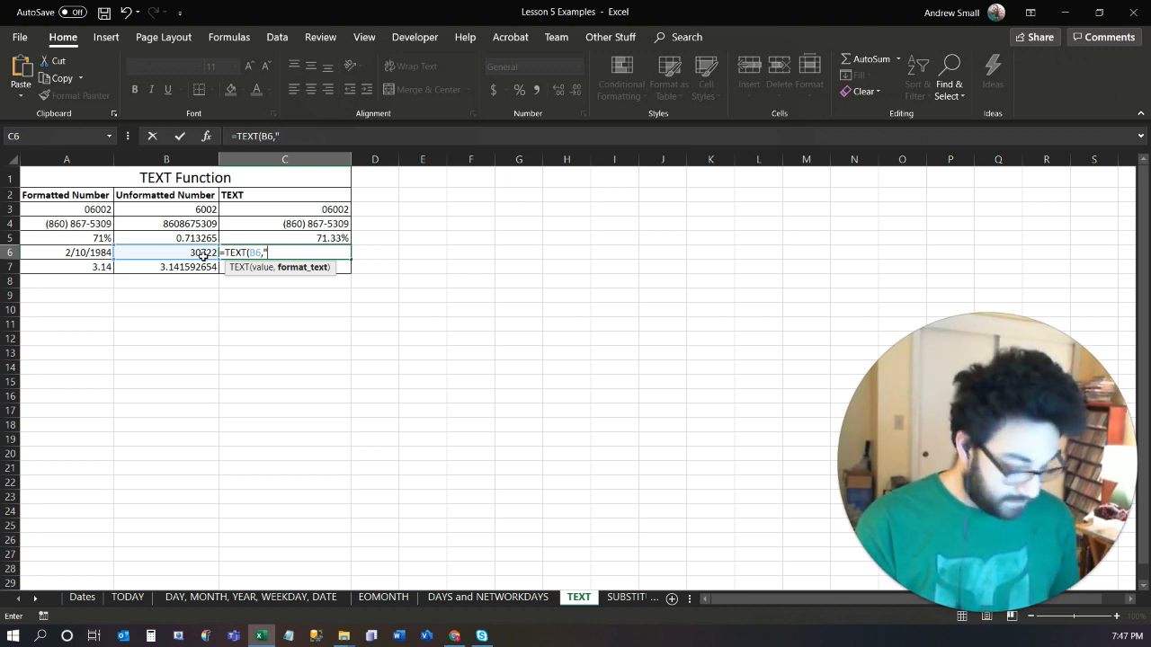
pyautogui.write('m/d/yy')
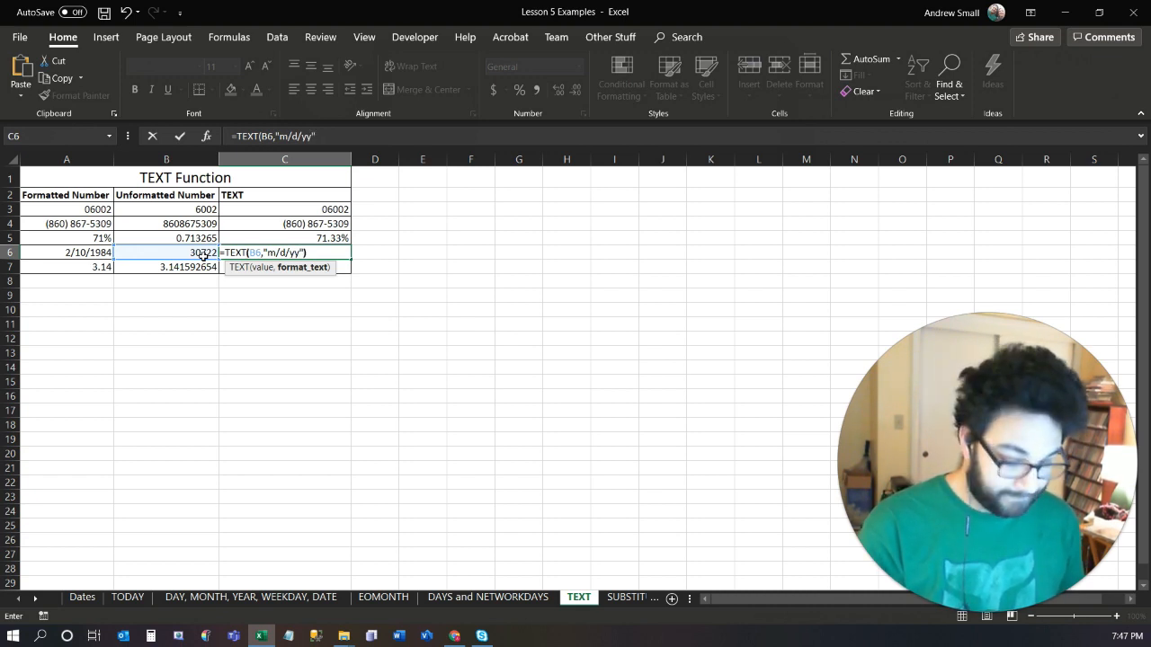
pyautogui.press('Return')
# Change the format text of the C6 formula to "mmmm dd, yyyy" so the date is written out in full.
pyautogui.press('Up')
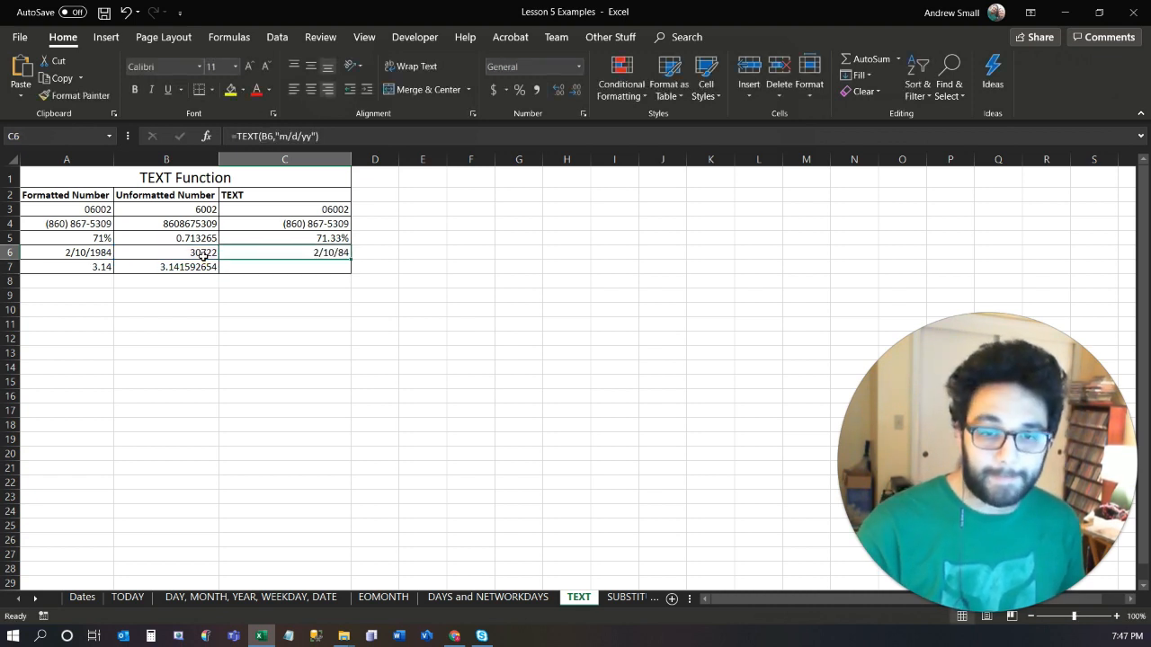
pyautogui.click(292, 136)
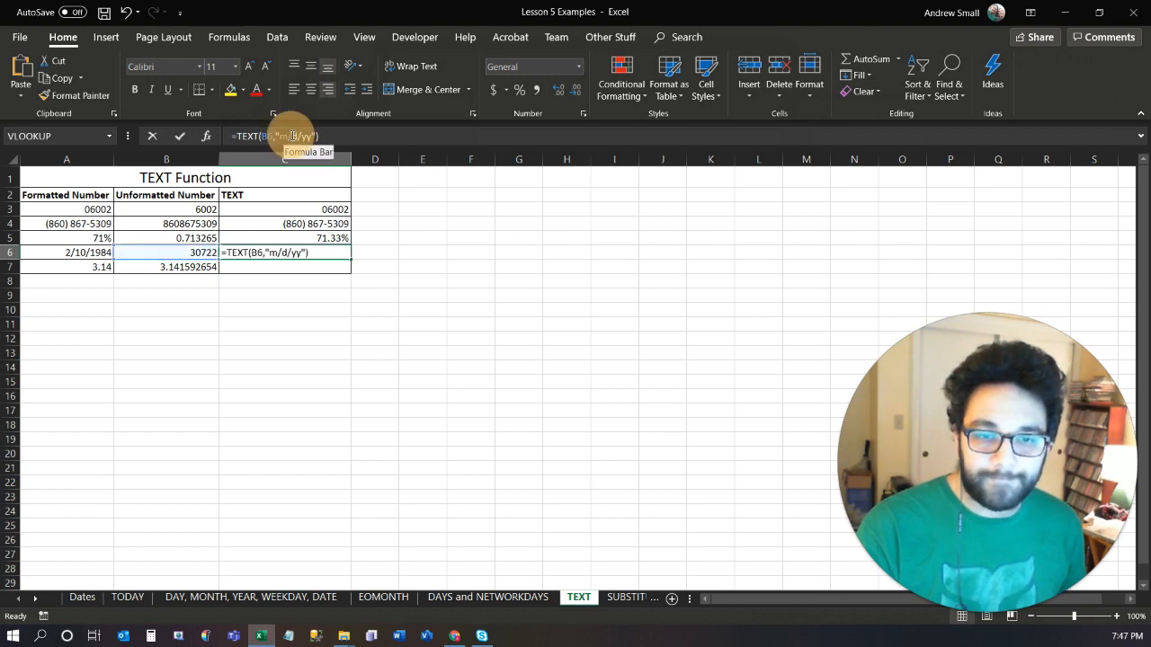
pyautogui.click(313, 136)
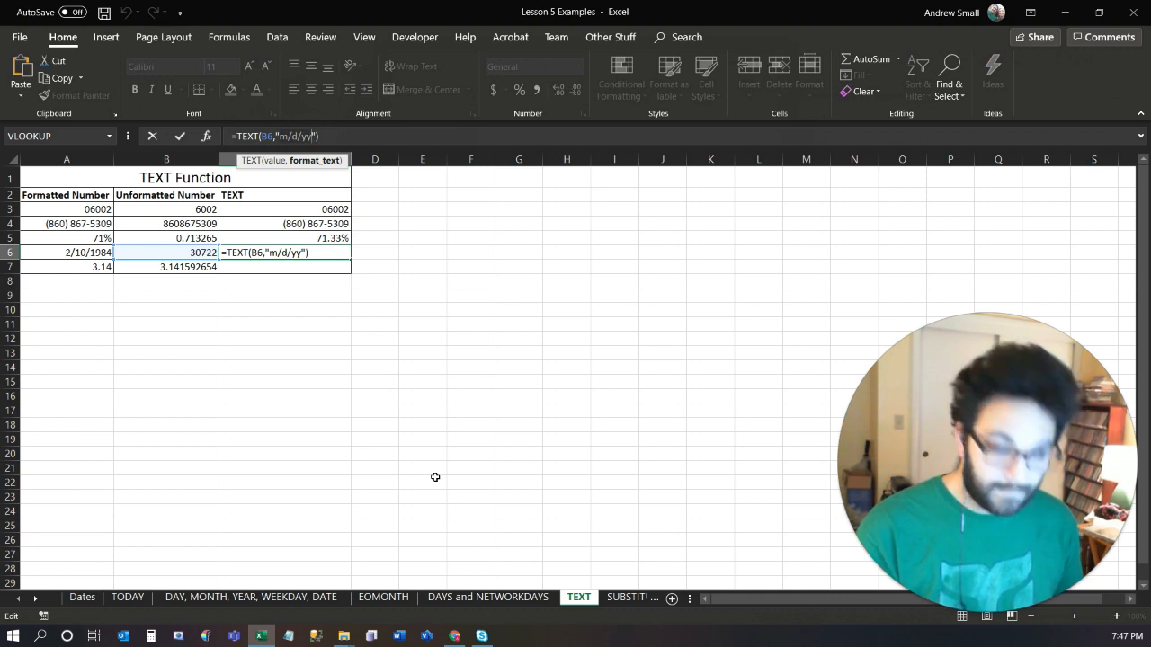
pyautogui.press('BackSpace')
pyautogui.press('BackSpace')
pyautogui.press('BackSpace')
pyautogui.press('BackSpace')
pyautogui.press('BackSpace')
pyautogui.write('mmm')
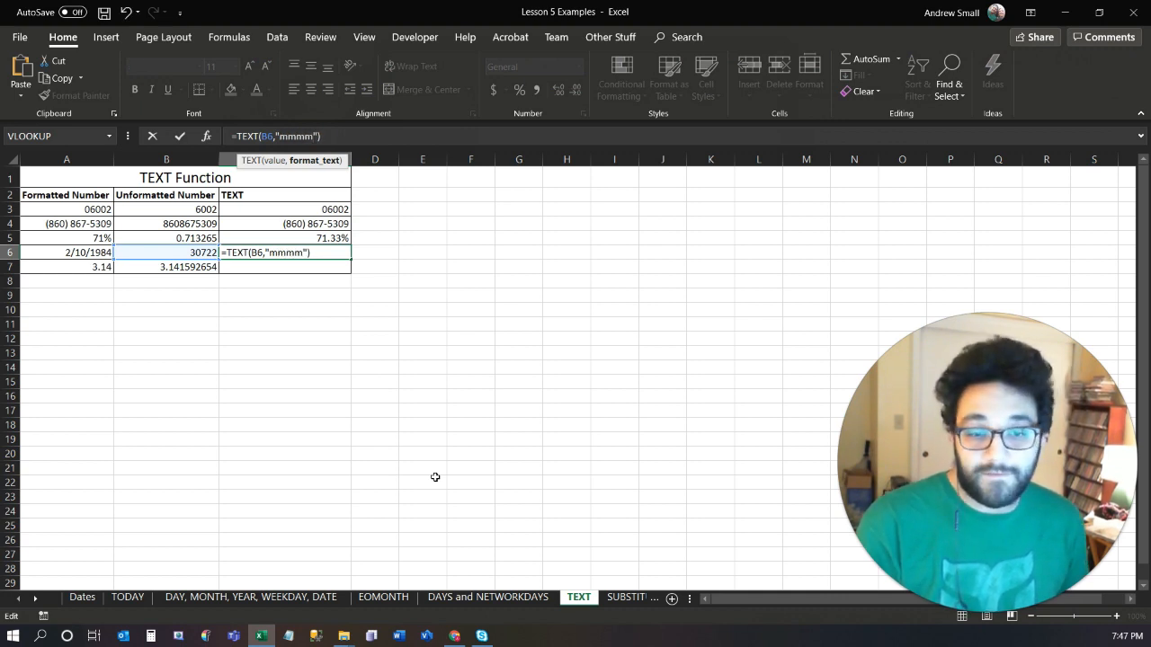
pyautogui.write(', ')
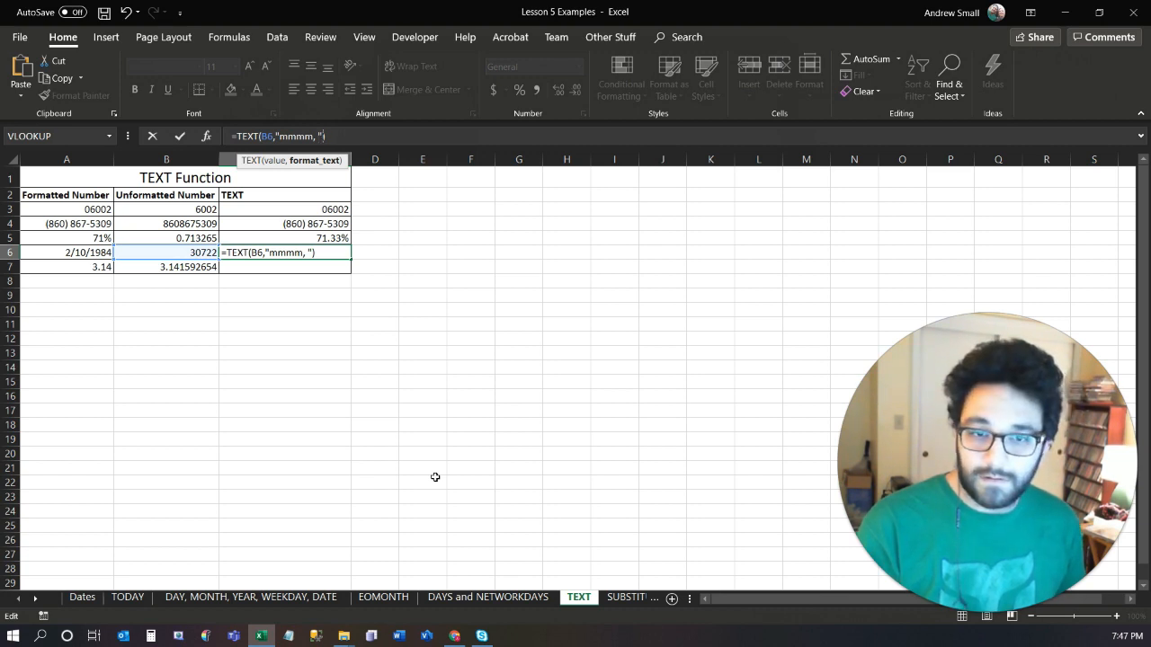
pyautogui.write('dd, yyyy')
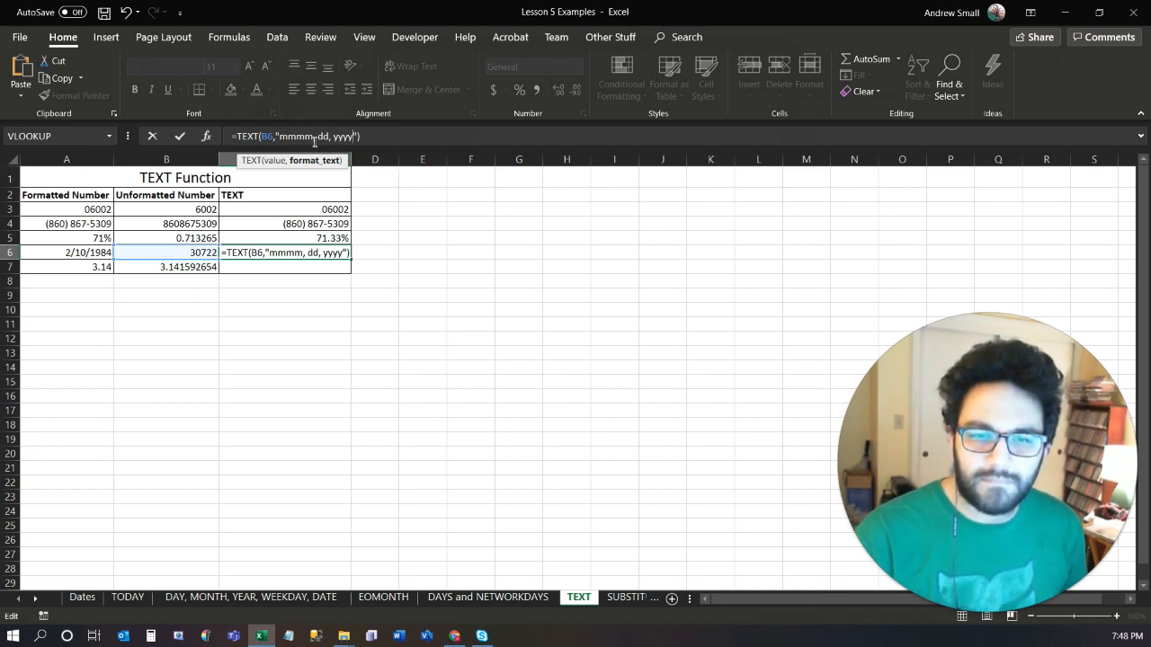
pyautogui.press('Delete')
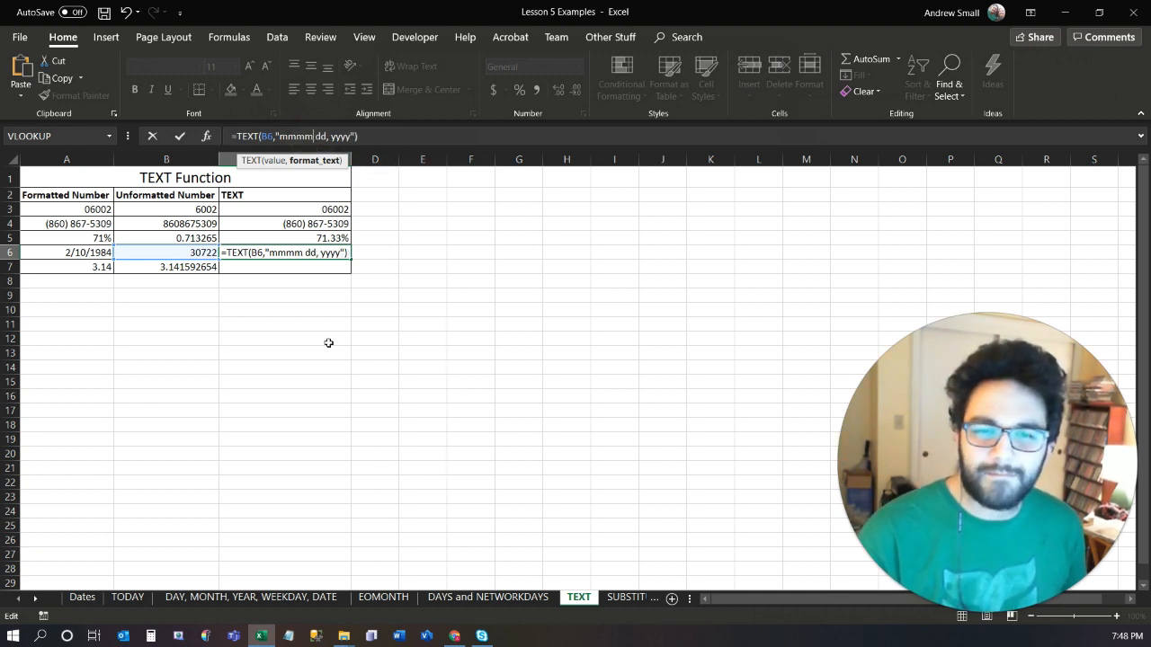
pyautogui.press('Return')
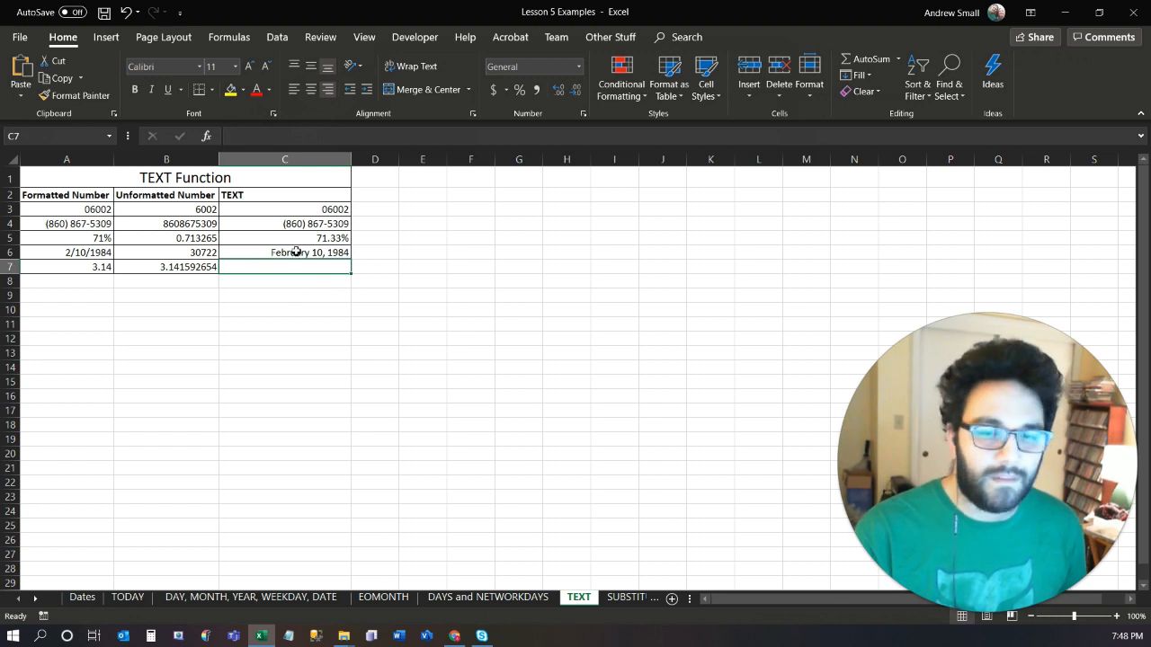
# Replace the format text of the C6 formula with "dddd" to return only the weekday name.
pyautogui.click(297, 251)
pyautogui.click(296, 136)
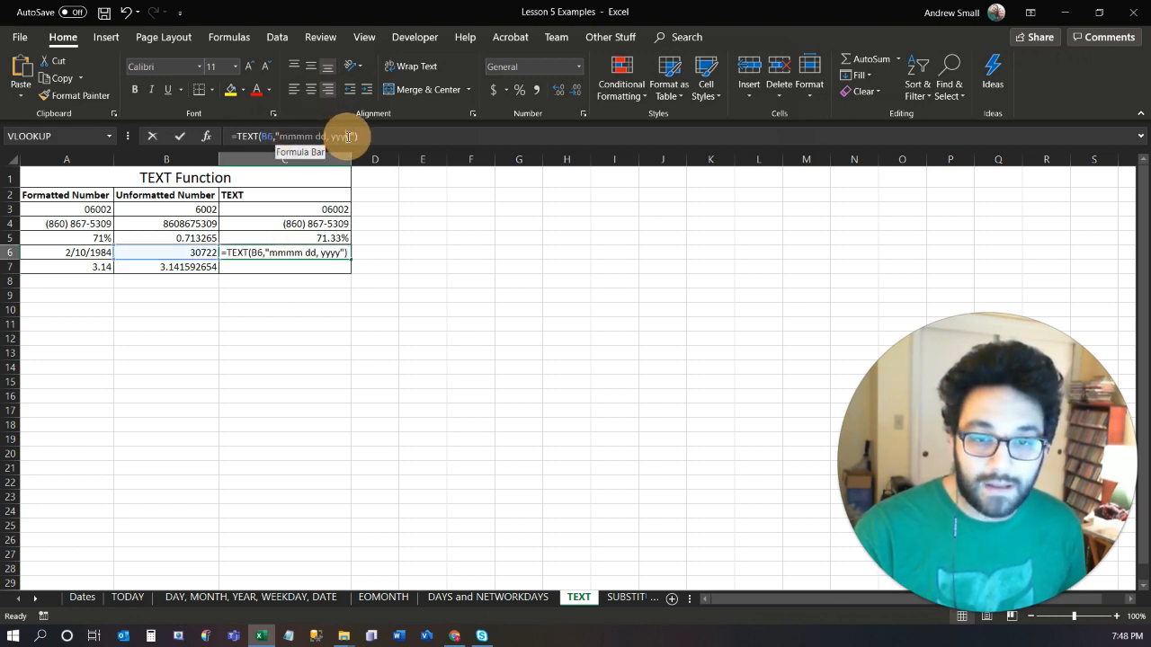
pyautogui.write('dddd')
pyautogui.press('Return')
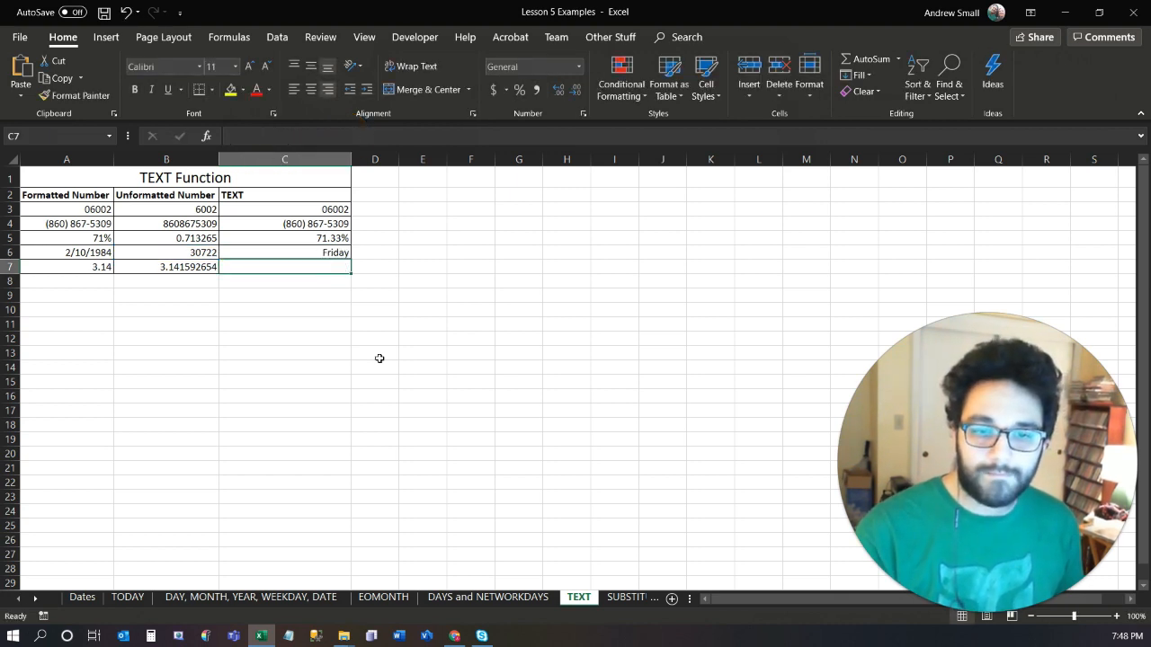
# Look through the Date number formats for C6 and select the long date type *Wednesday, March 14, 2012.
pyautogui.click(314, 255)
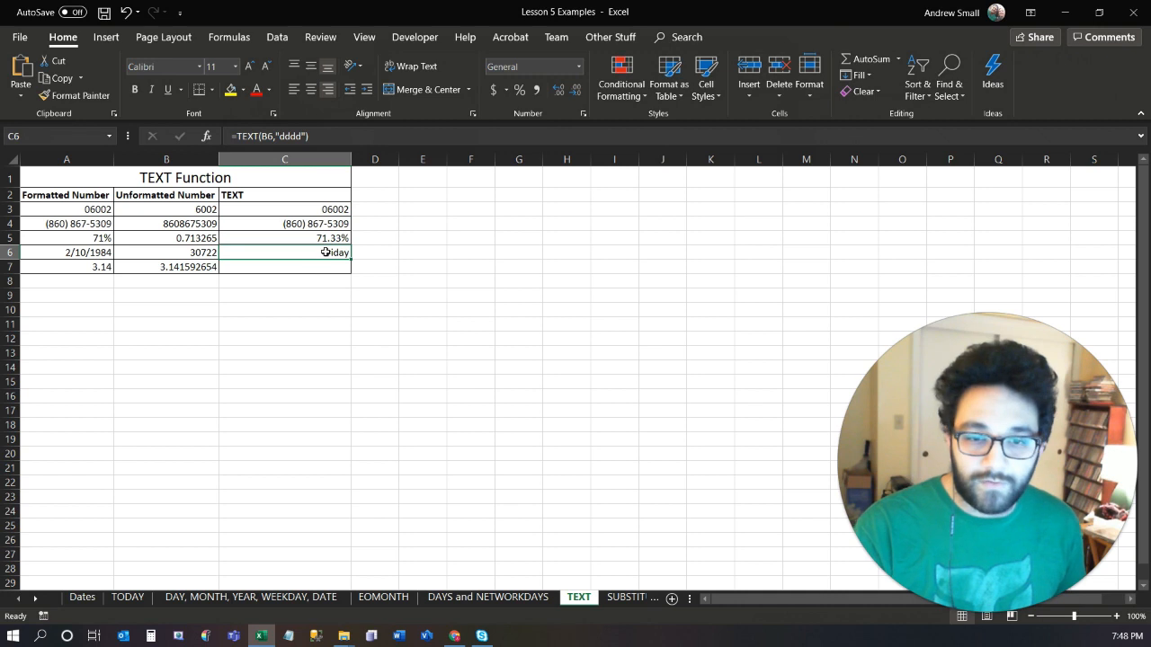
pyautogui.click(293, 136)
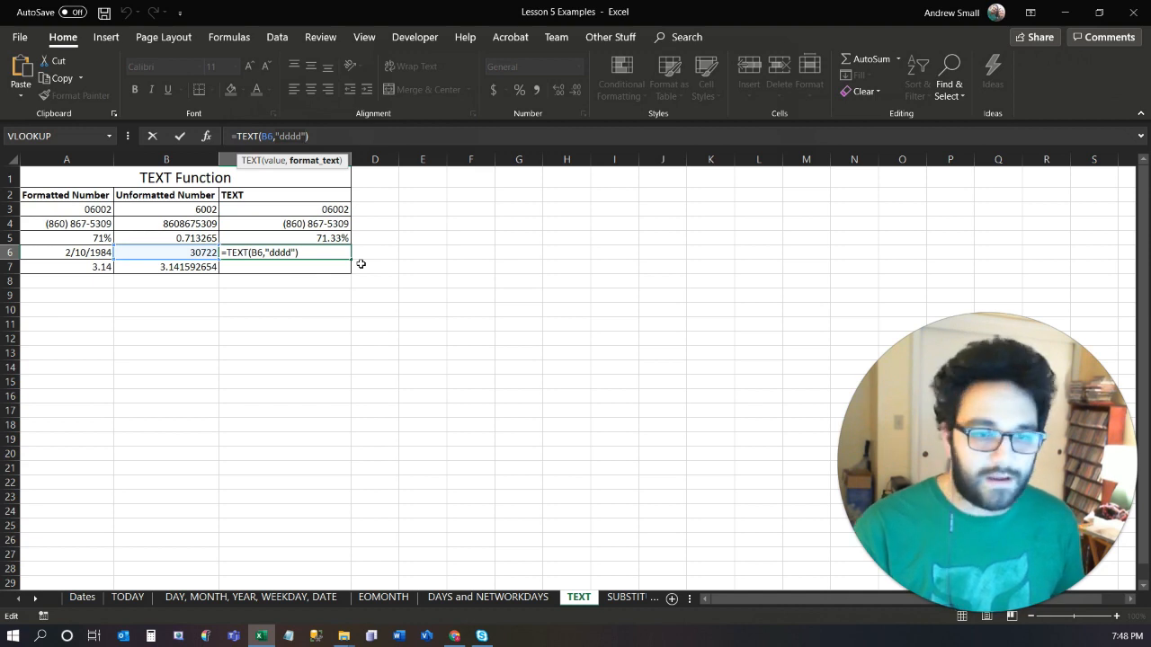
pyautogui.press('Right')
pyautogui.hotkey('ctrl', 'Return')
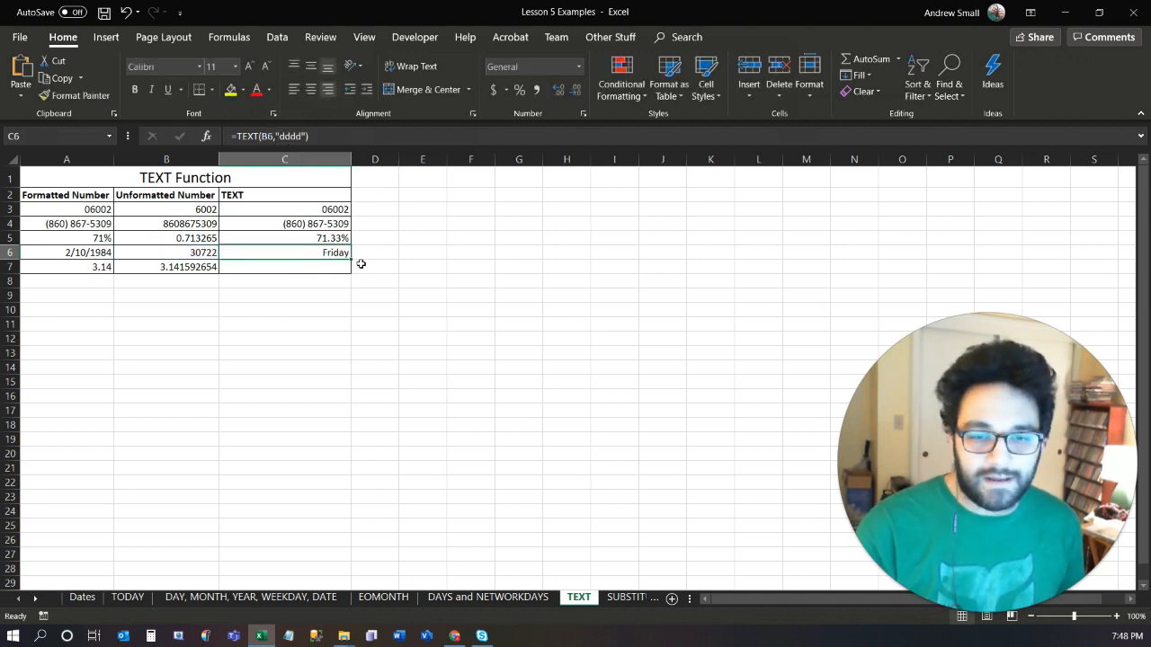
pyautogui.click(582, 114)
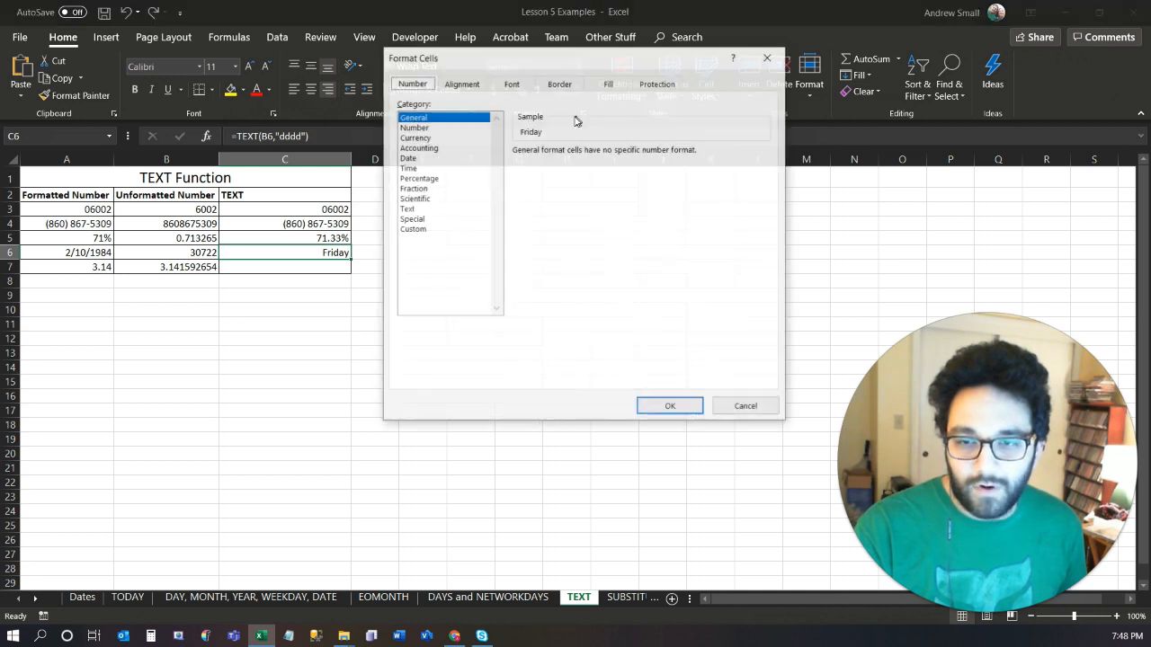
pyautogui.click(422, 158)
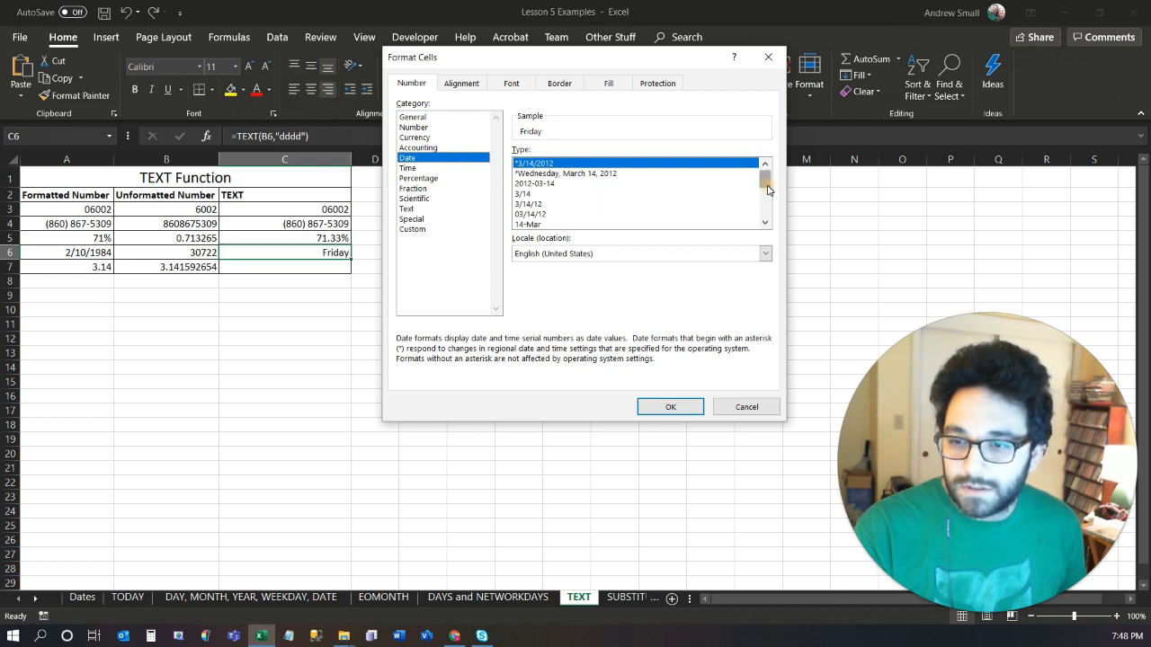
pyautogui.moveTo(768, 189); pyautogui.dragTo(764, 225)
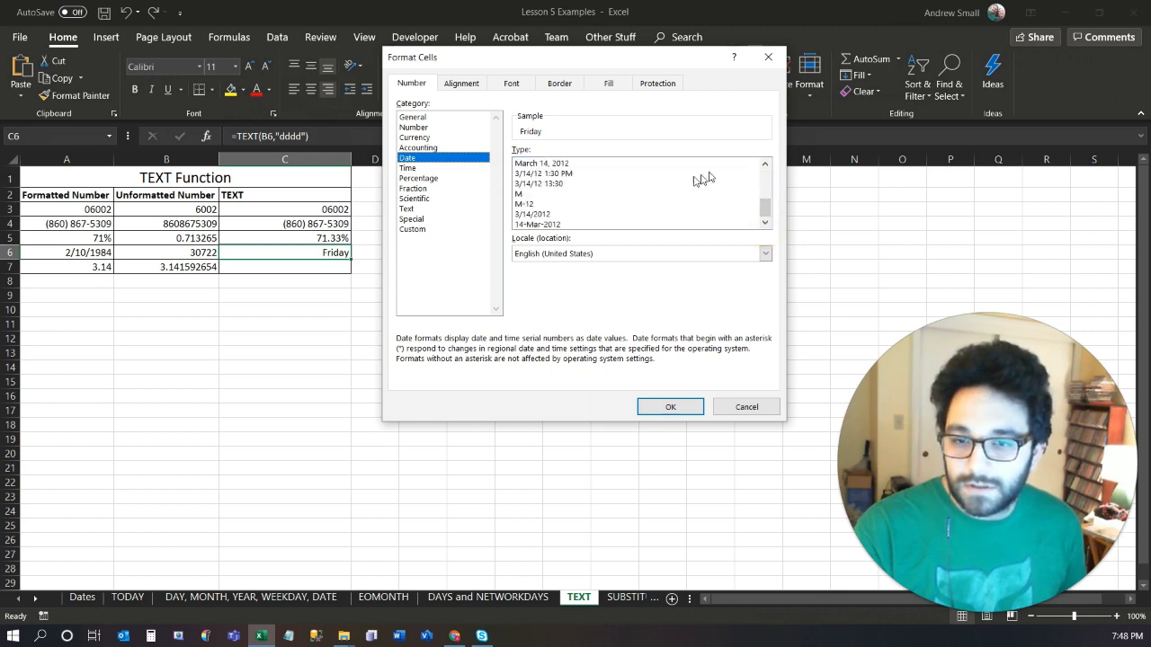
pyautogui.click(765, 164)
pyautogui.click(765, 164)
pyautogui.click(765, 164)
pyautogui.click(764, 167)
pyautogui.click(765, 167)
pyautogui.click(765, 168)
pyautogui.click(765, 167)
pyautogui.click(585, 176)
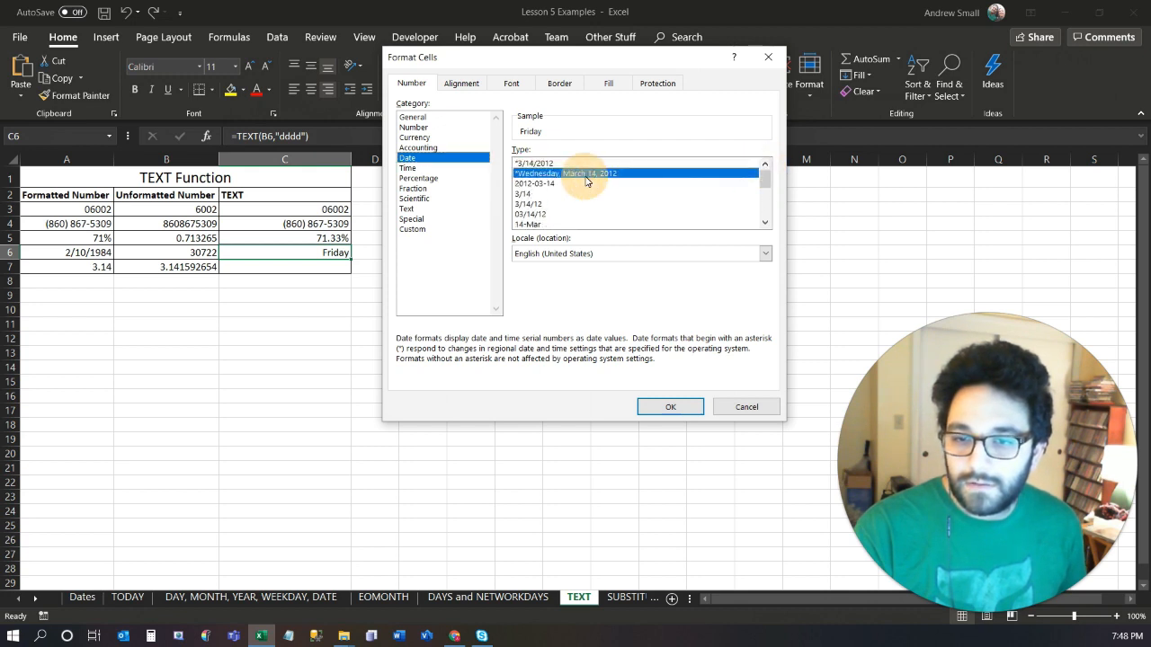
# Copy the custom format code [$-x-sysdate]dddd, mmmm dd, yyyy and apply the format to C6.
pyautogui.click(415, 230)
pyautogui.moveTo(662, 164); pyautogui.dragTo(423, 159)
pyautogui.hotkey('ctrl', 'c')
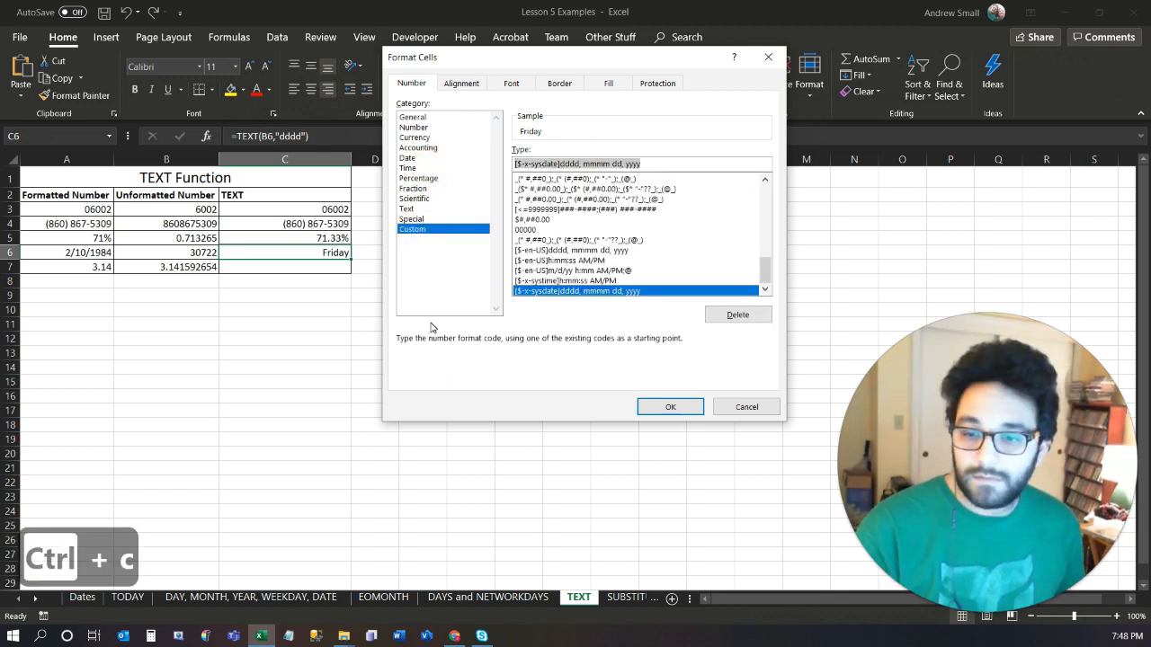
pyautogui.press('Return')
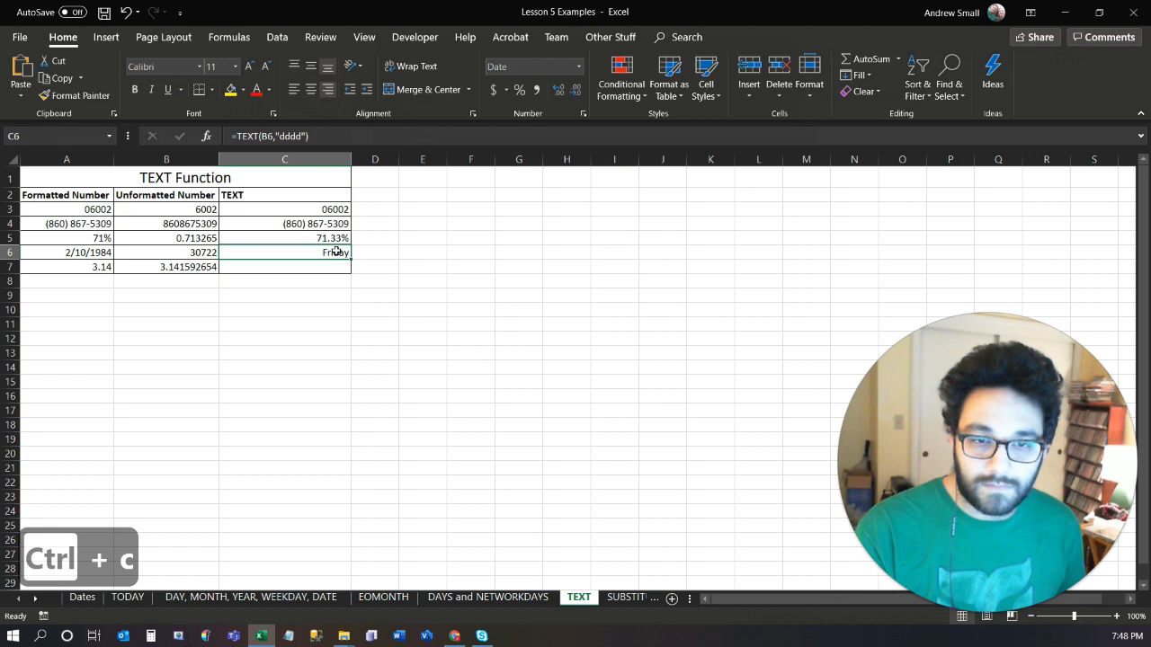
# Replace "dddd" in the C6 TEXT formula with the copied long date format code.
pyautogui.click(297, 135)
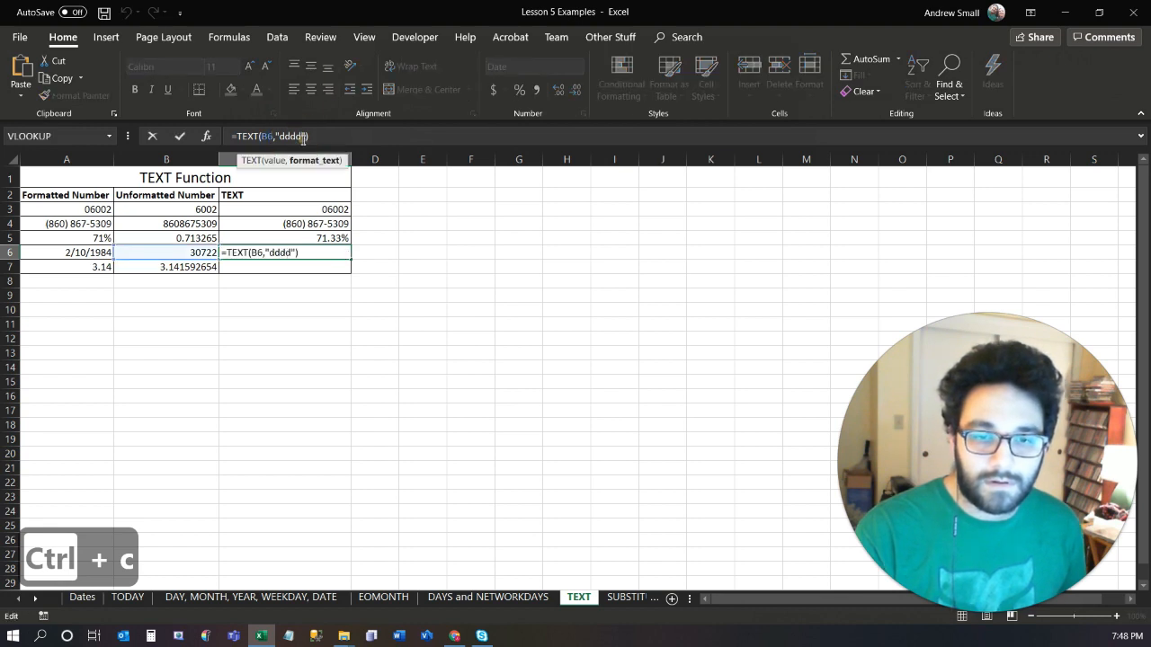
pyautogui.hotkey('shift', 'Left')
pyautogui.hotkey('shift', 'Left')
pyautogui.hotkey('shift', 'Left')
pyautogui.hotkey('shift', 'Left')
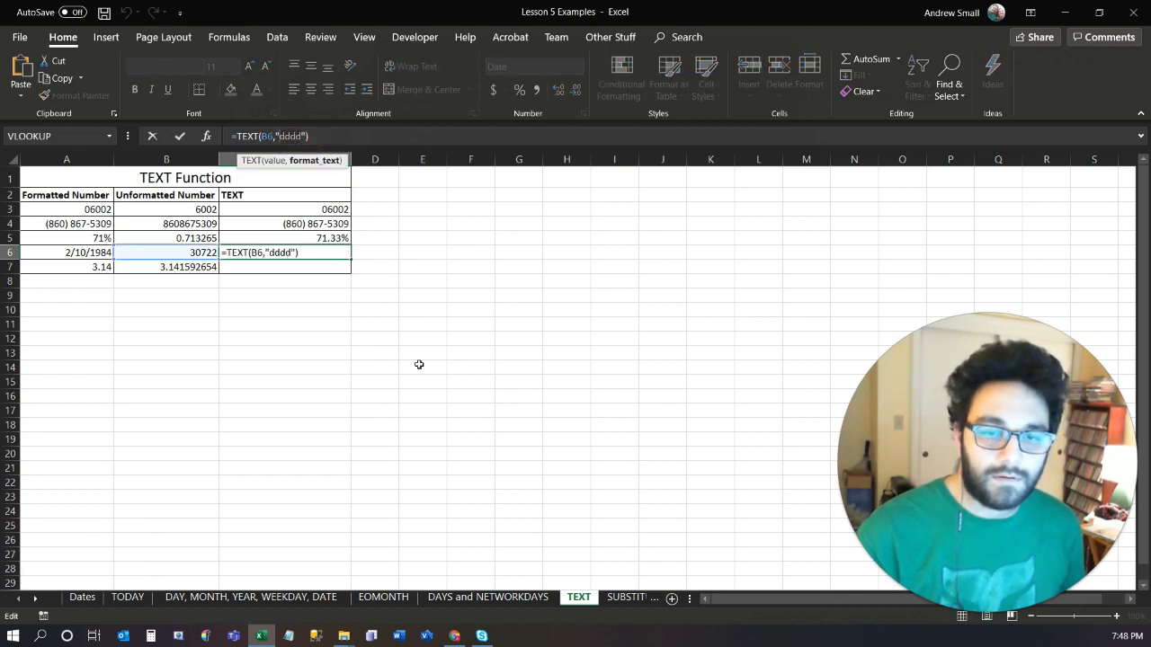
pyautogui.hotkey('ctrl', 'v')
pyautogui.press('Return')
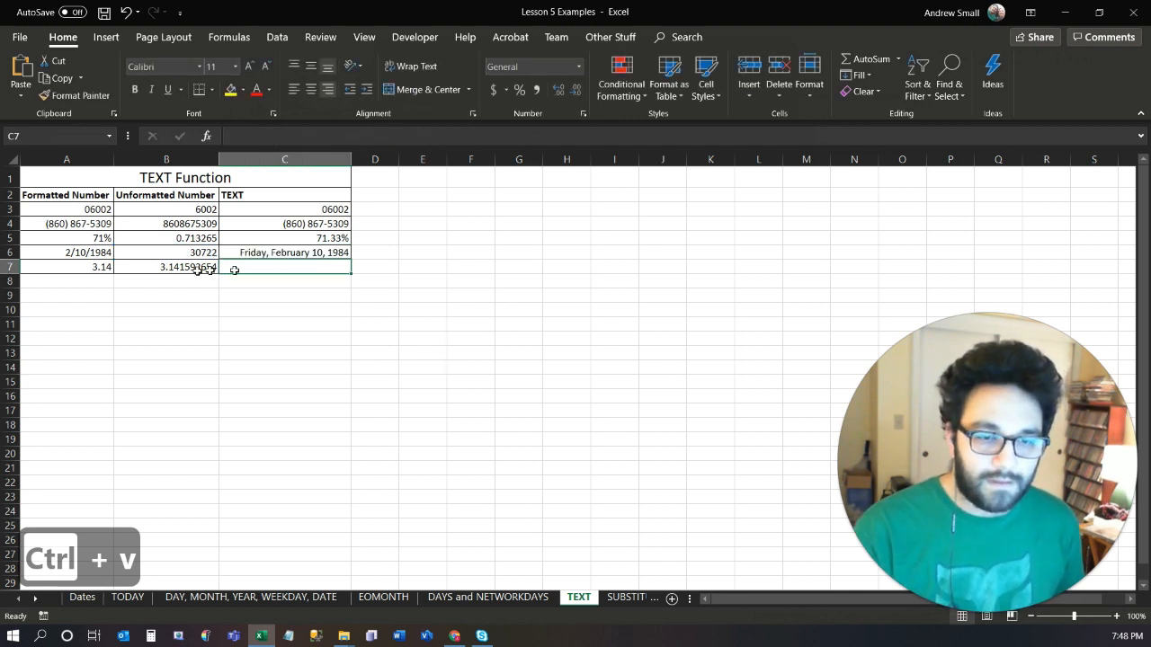
# Enter a TEXT formula in C7 that formats B7 with the format text "0.00".
pyautogui.write('=')
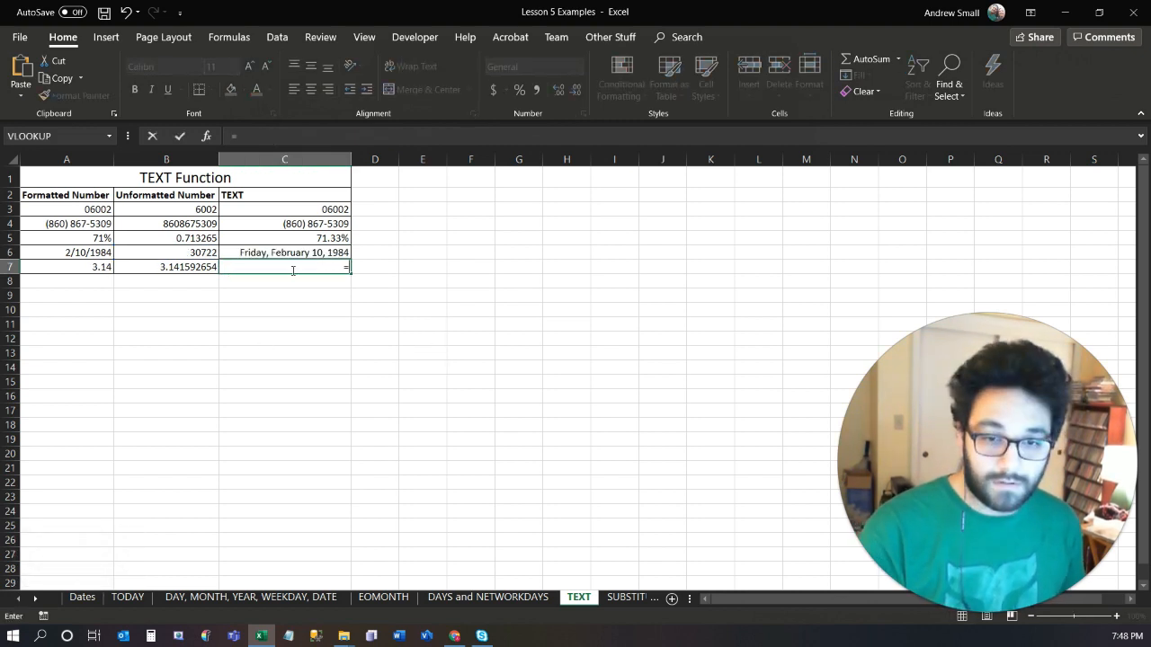
pyautogui.press('Left')
pyautogui.press('BackSpace')
pyautogui.press('BackSpace')
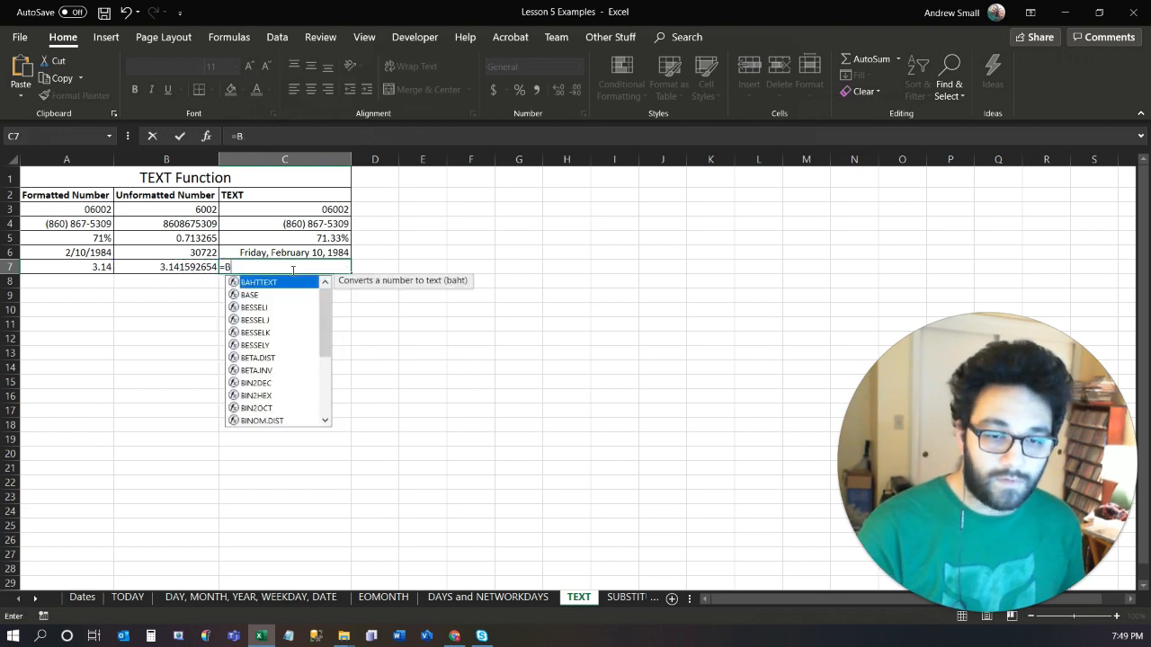
pyautogui.write('TEXT(')
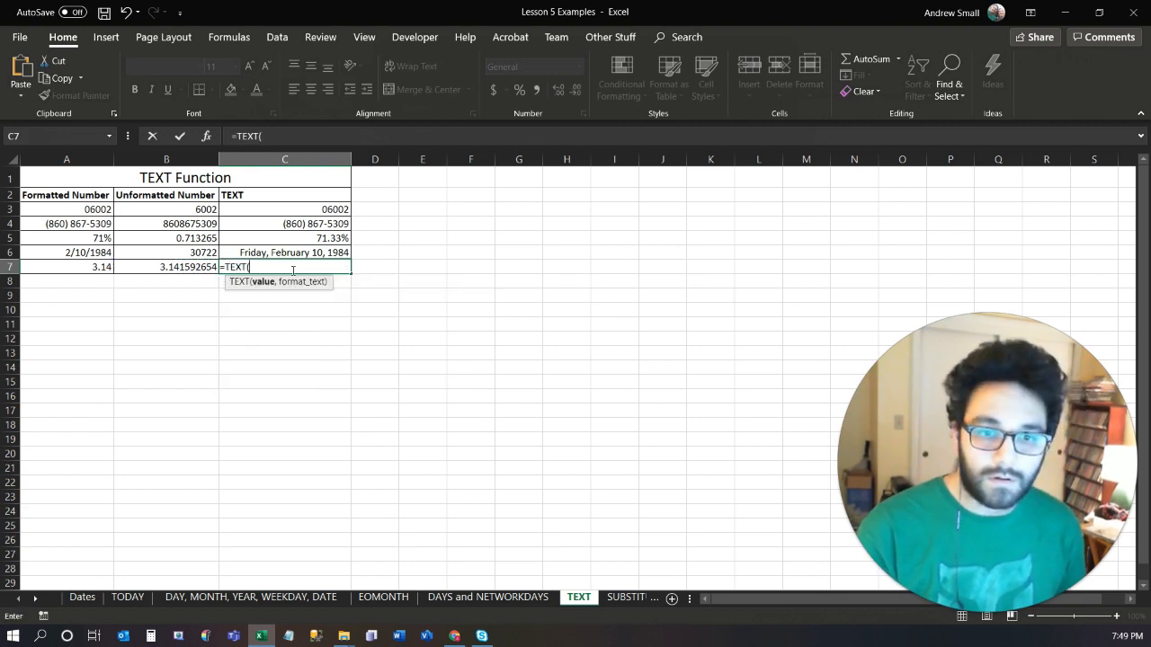
pyautogui.press('Left')
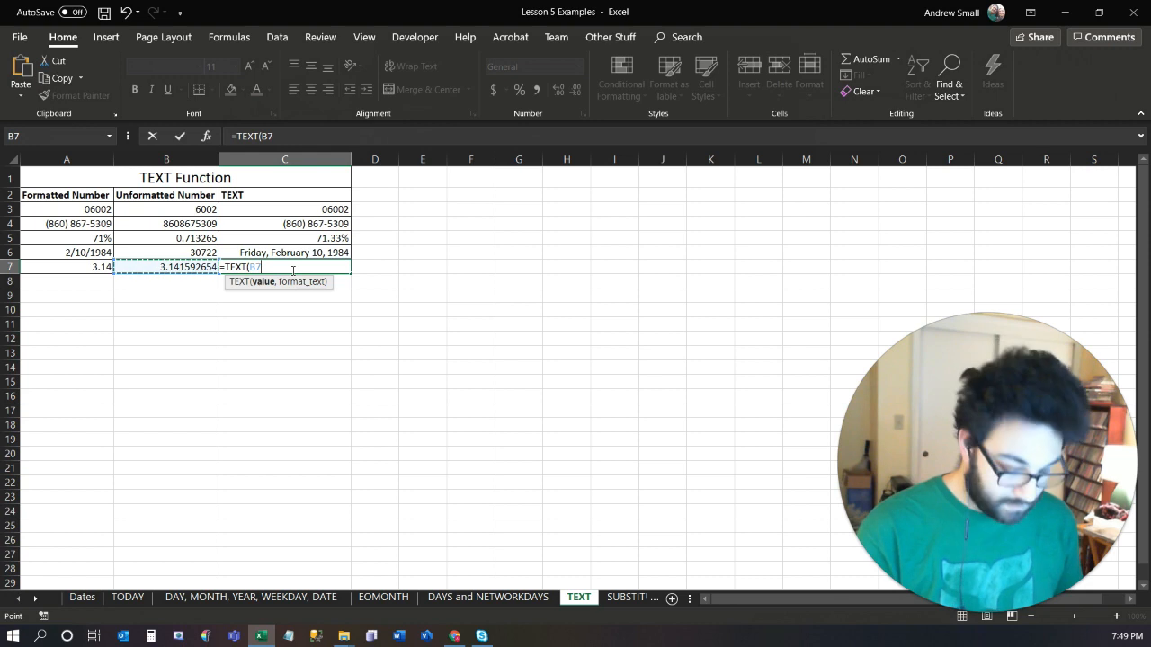
pyautogui.write(',"0')
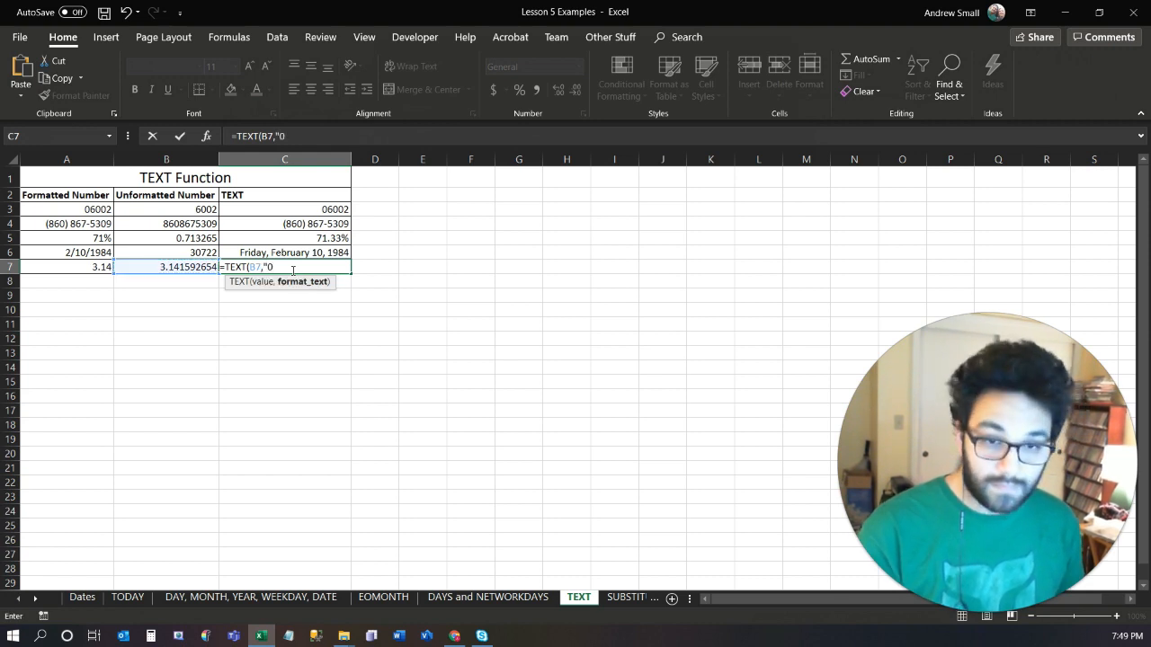
pyautogui.write('.00')
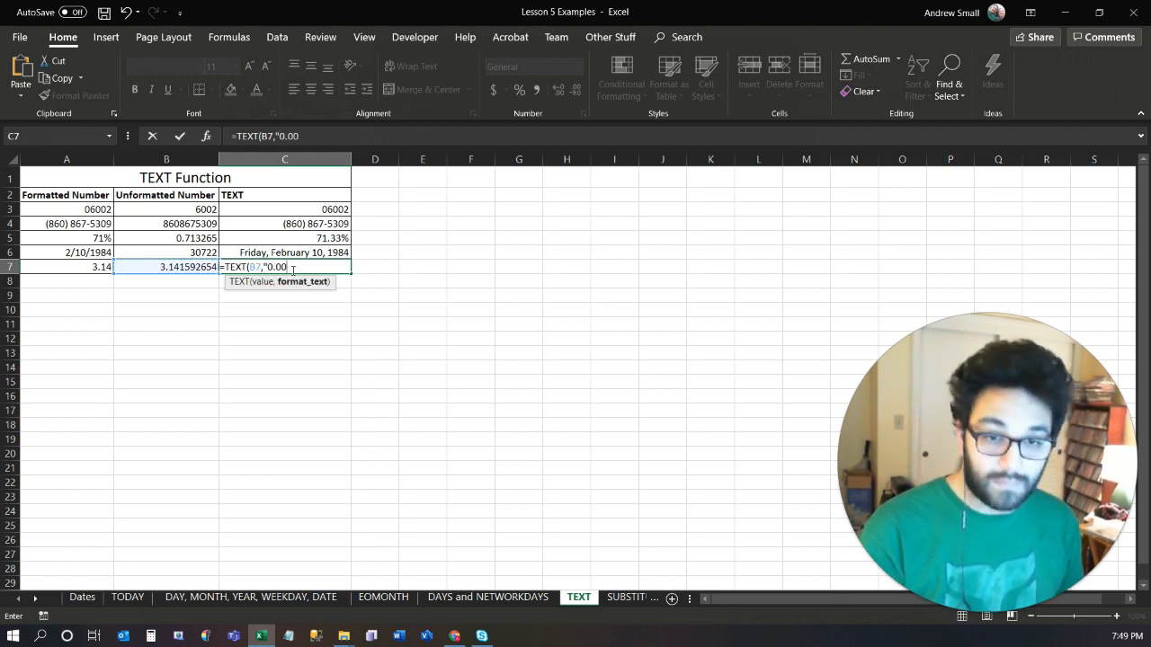
pyautogui.press('Return')
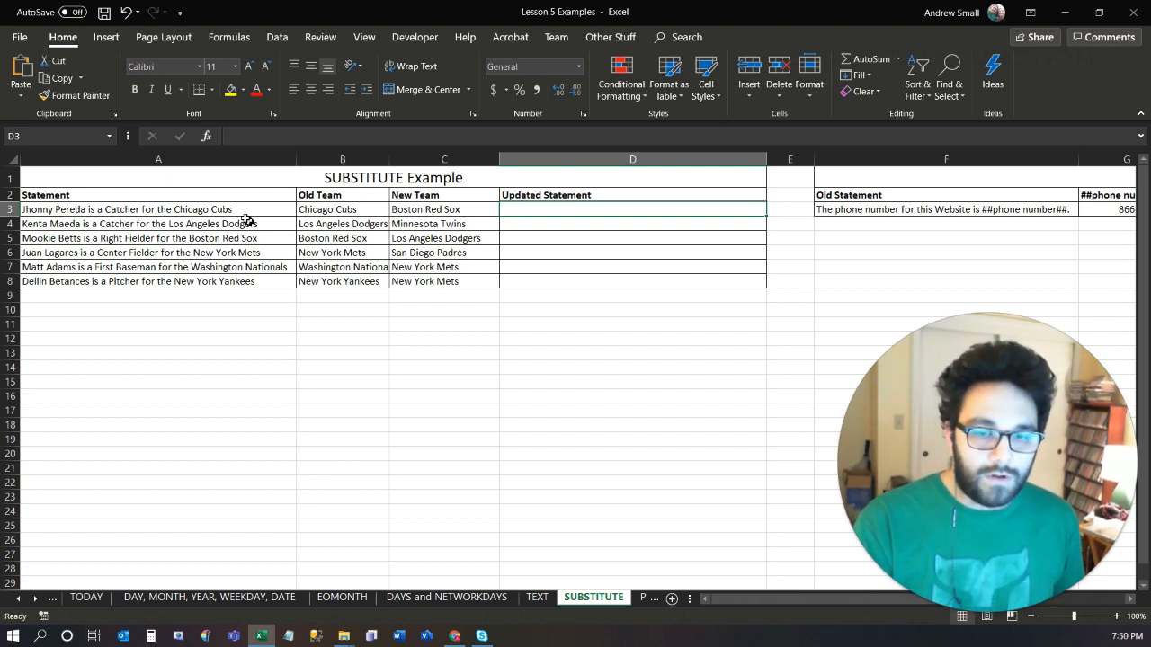
pyautogui.moveTo(326, 209); pyautogui.dragTo(430, 280)
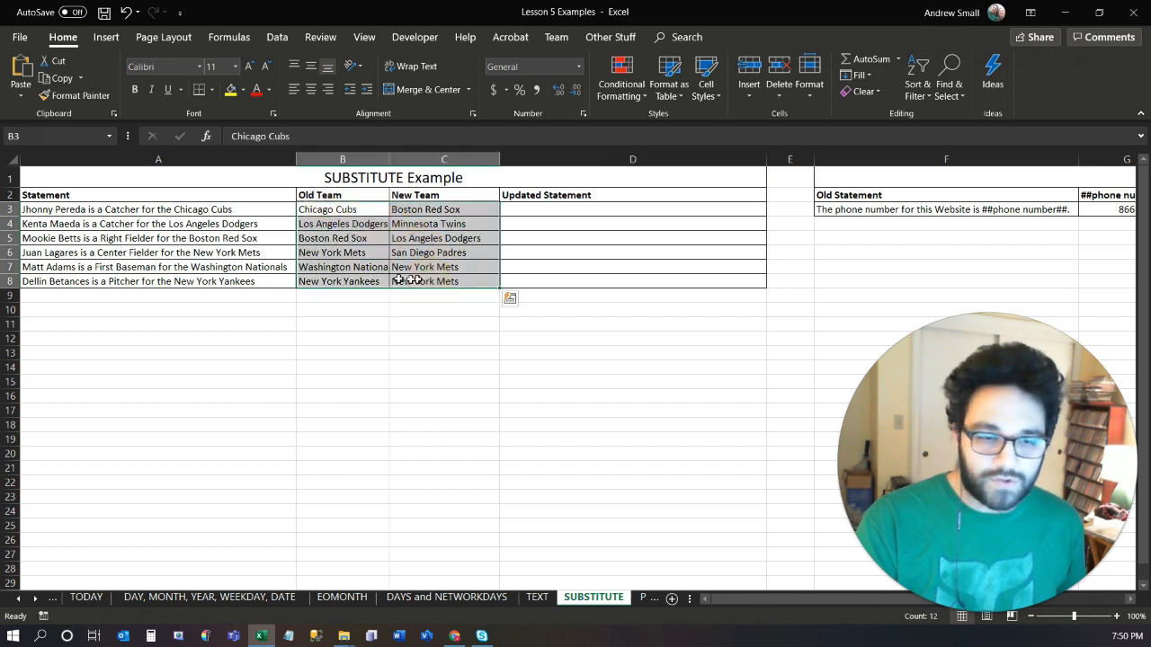
pyautogui.click(185, 208)
pyautogui.moveTo(184, 209); pyautogui.dragTo(244, 277)
pyautogui.click(291, 365)
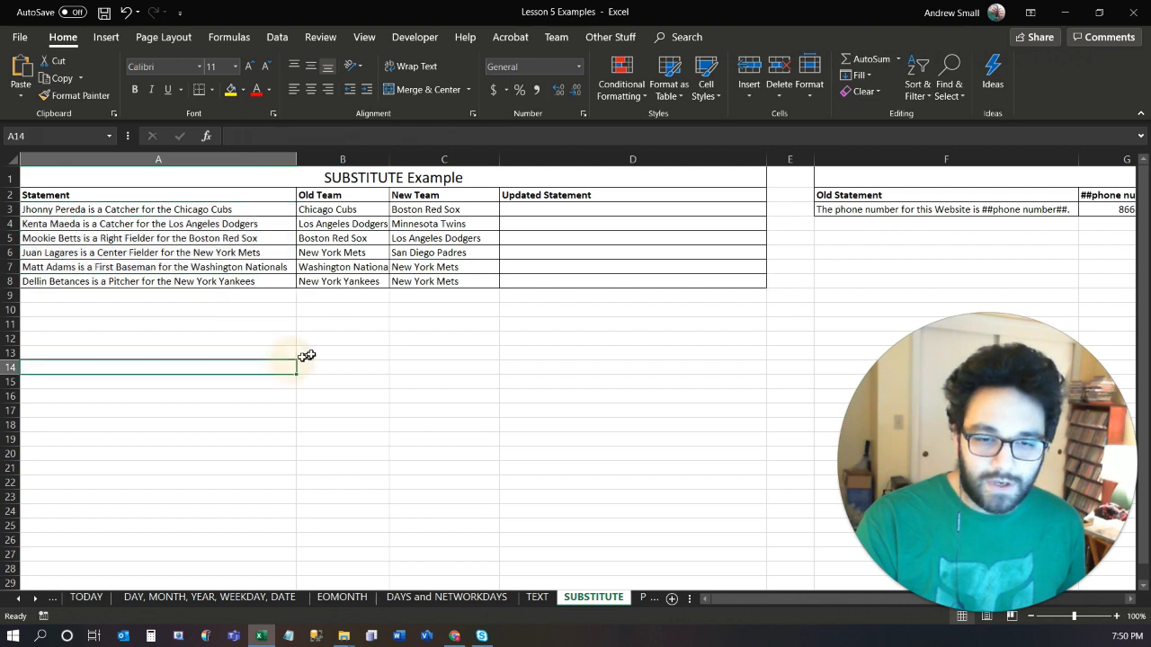
# Enter =SUBSTITUTE(A3,B3,C3) in D3 to replace the old team with the new team in the statement.
pyautogui.click(523, 208)
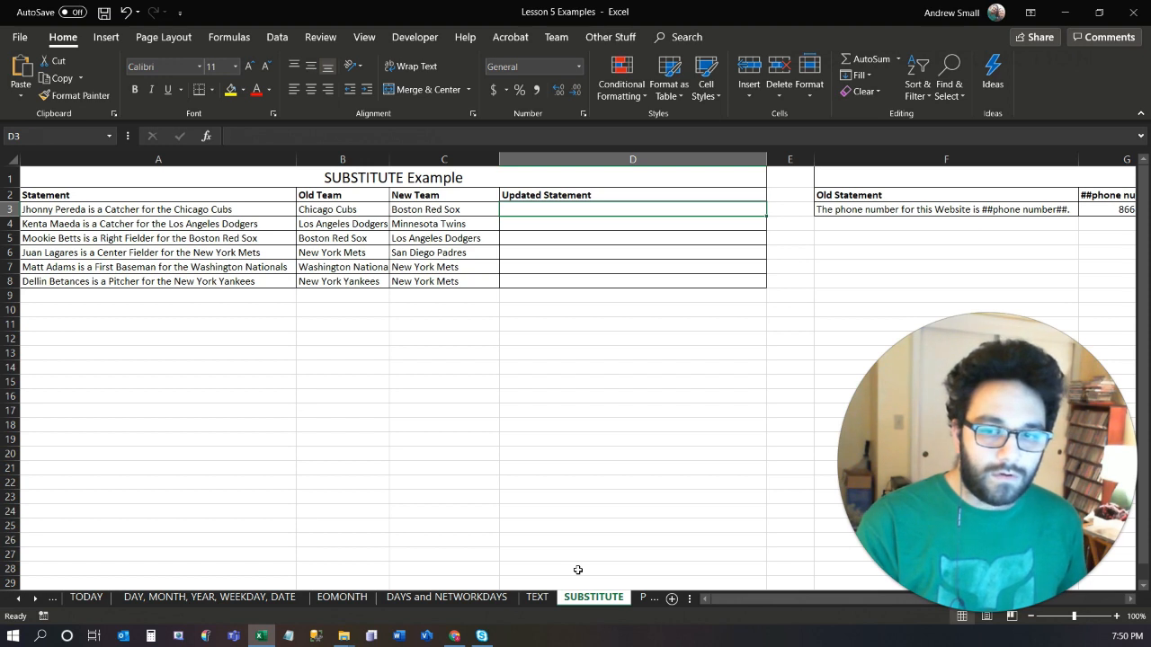
pyautogui.write('=su')
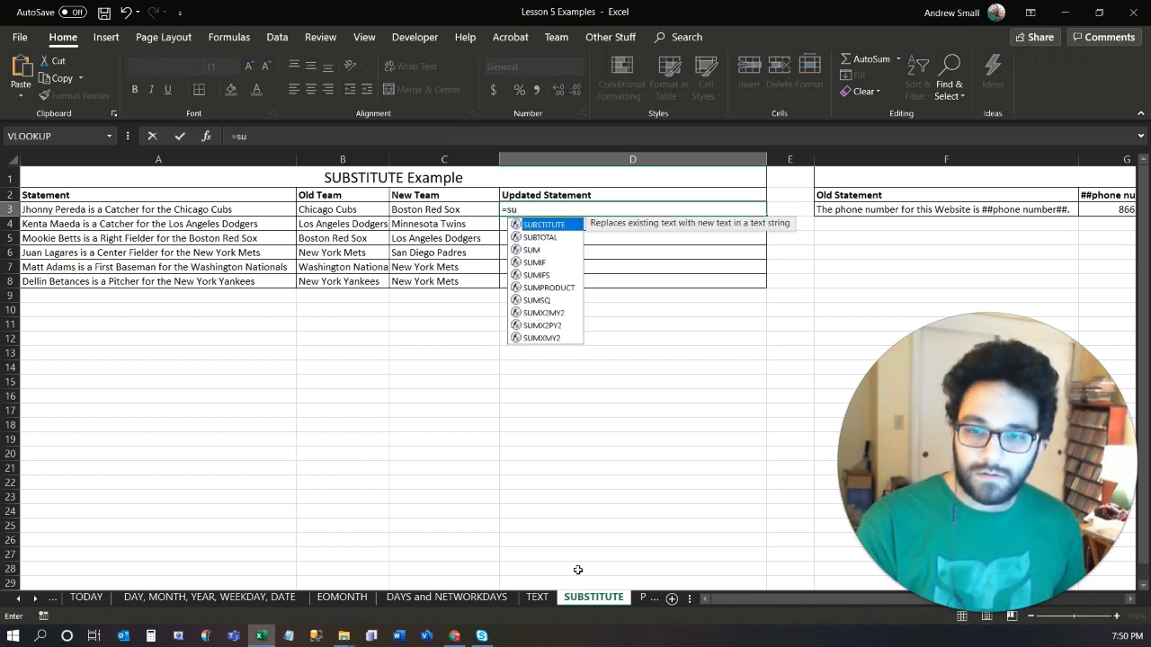
pyautogui.press('Tab')
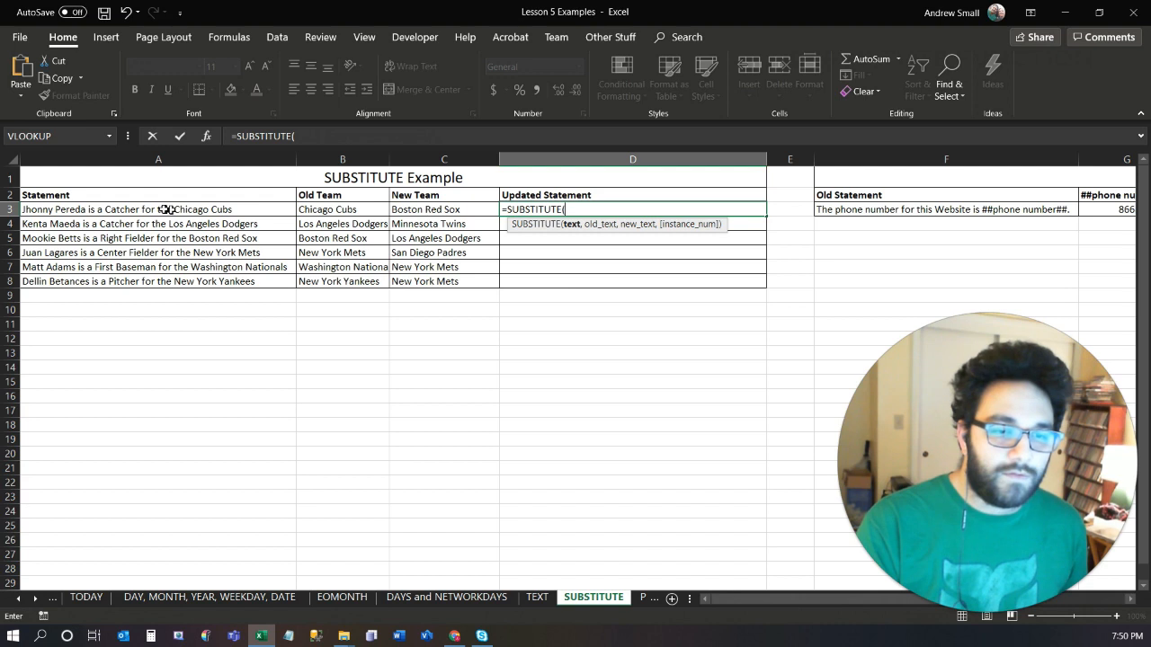
pyautogui.click(141, 208)
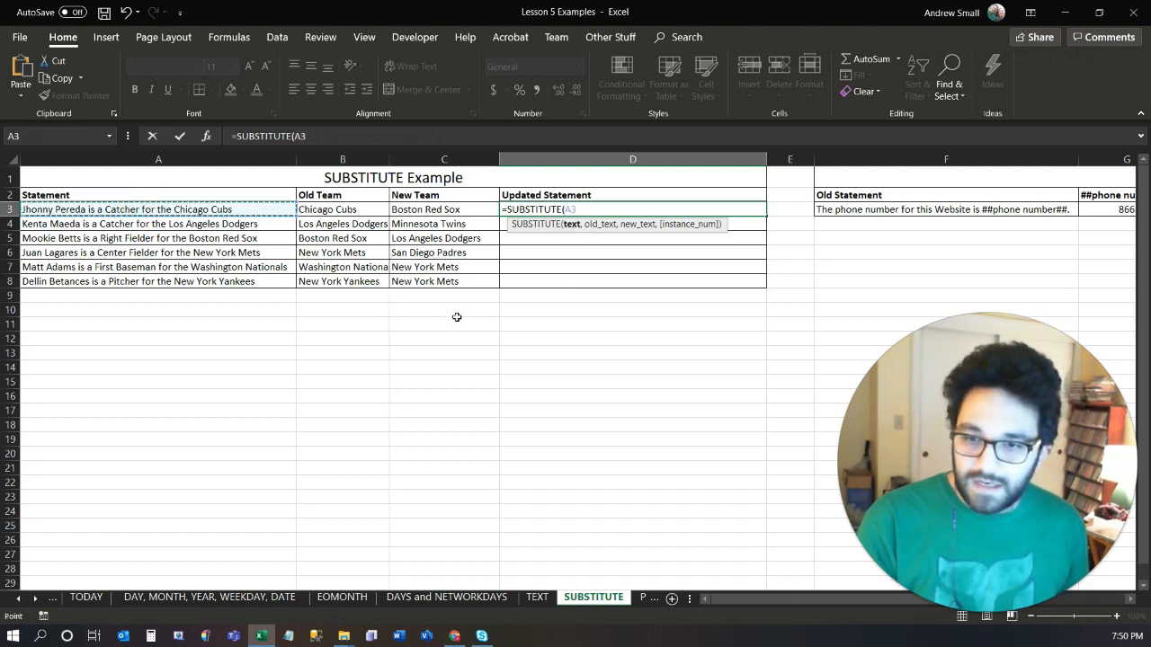
pyautogui.write(',')
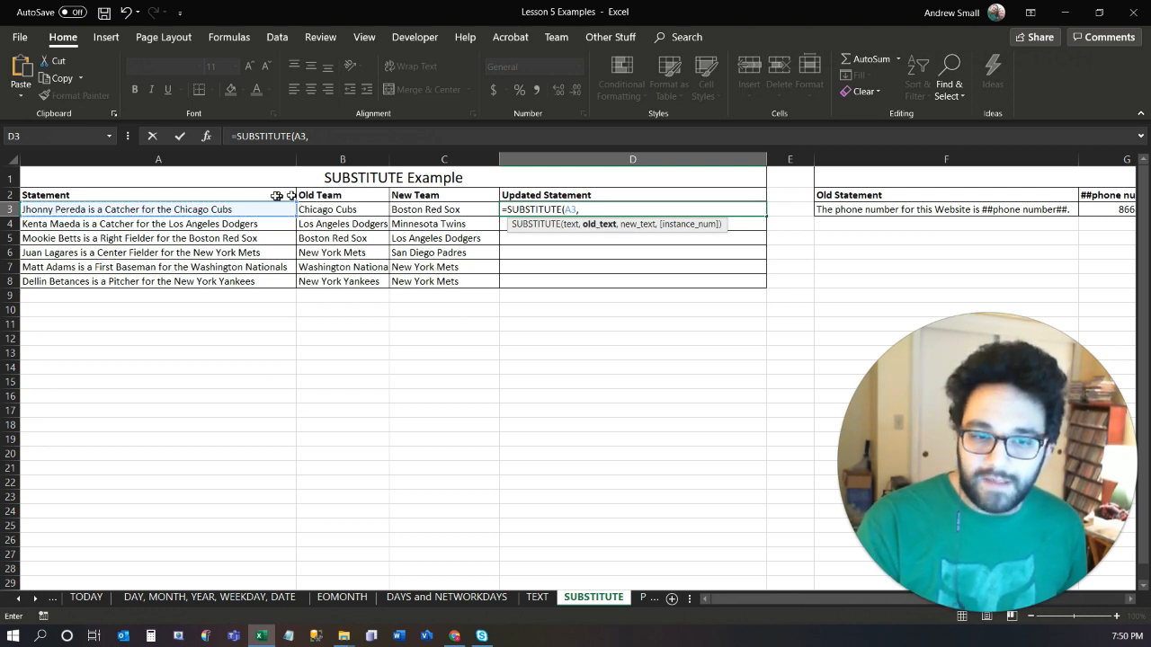
pyautogui.click(352, 210)
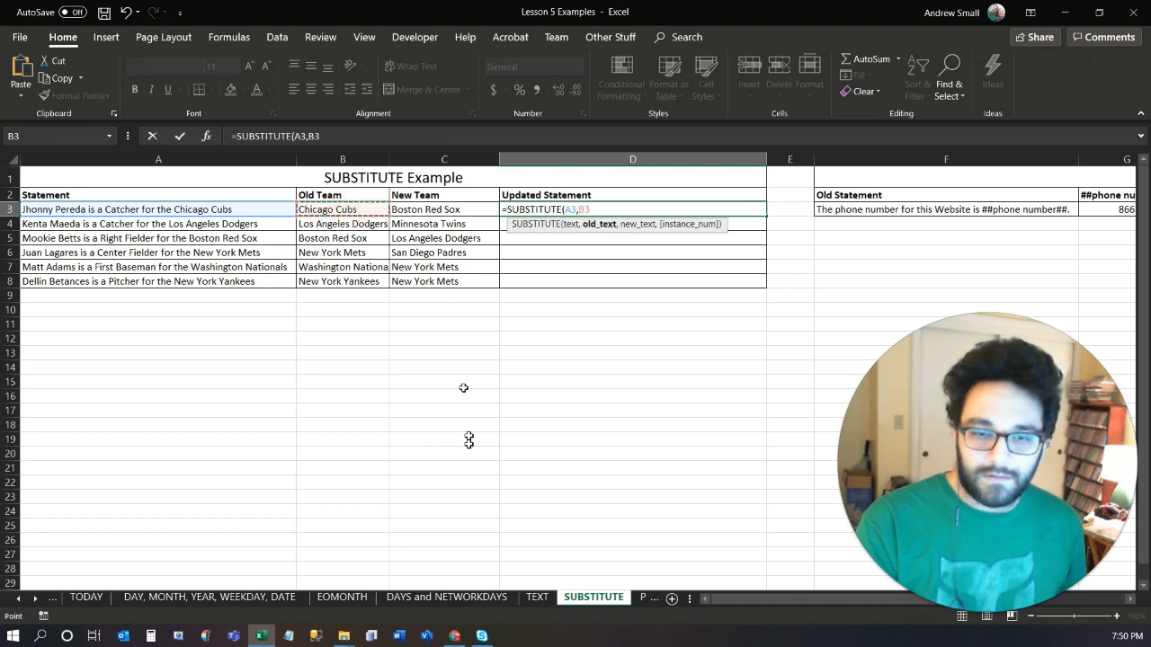
pyautogui.write(',')
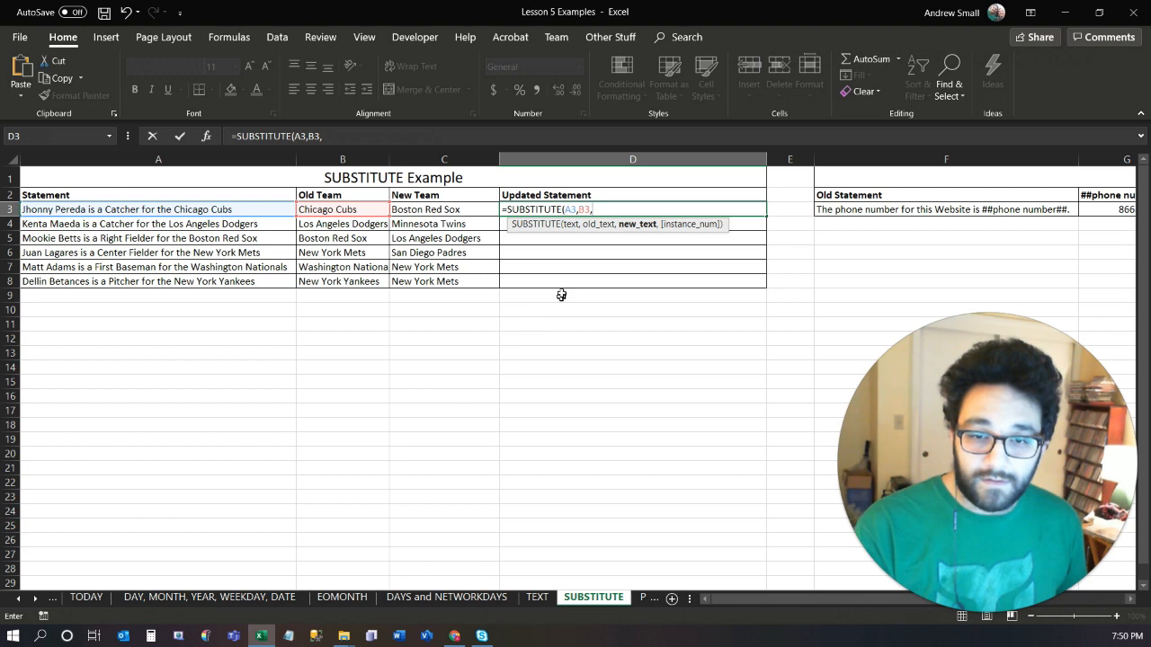
pyautogui.click(428, 209)
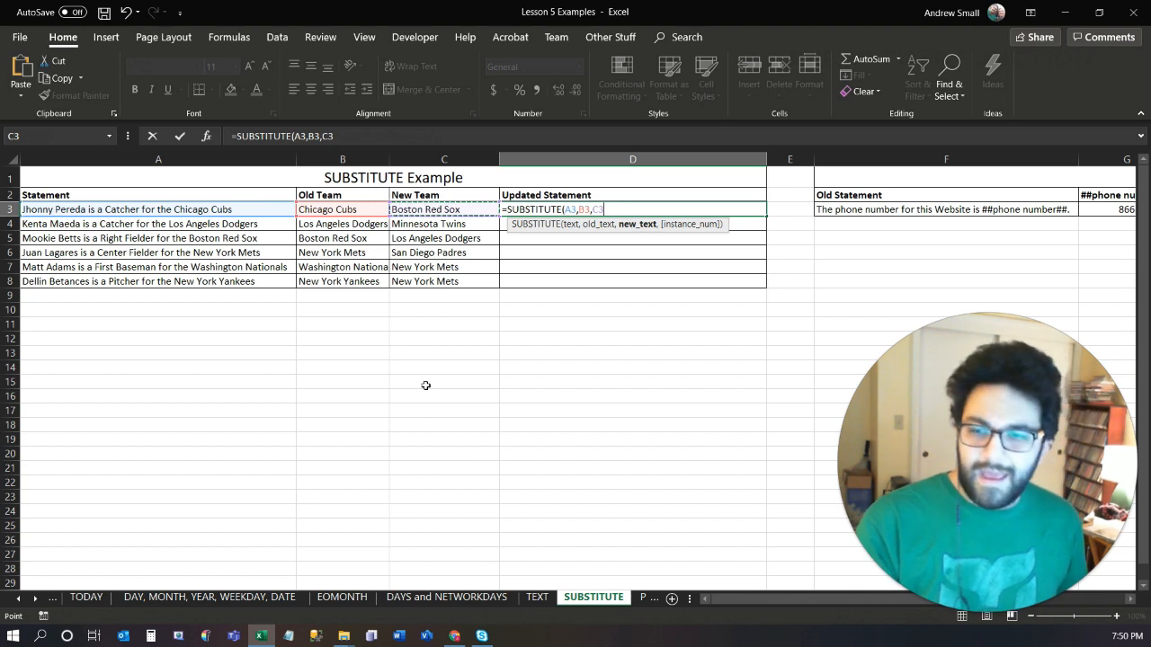
pyautogui.write(',')
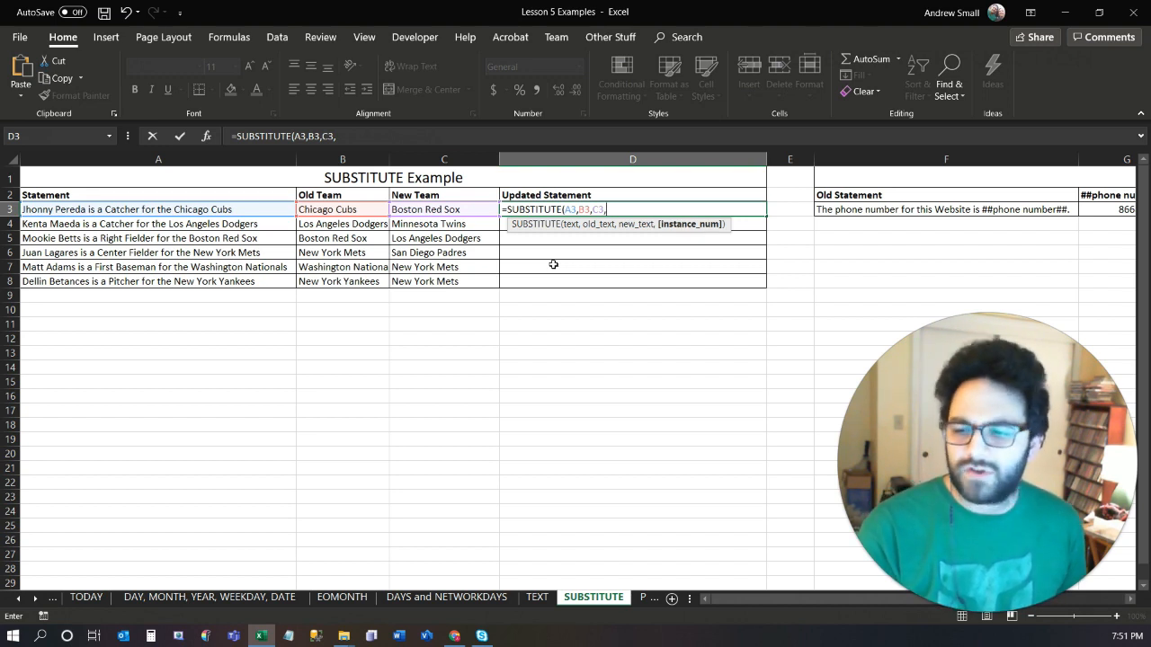
pyautogui.press('BackSpace')
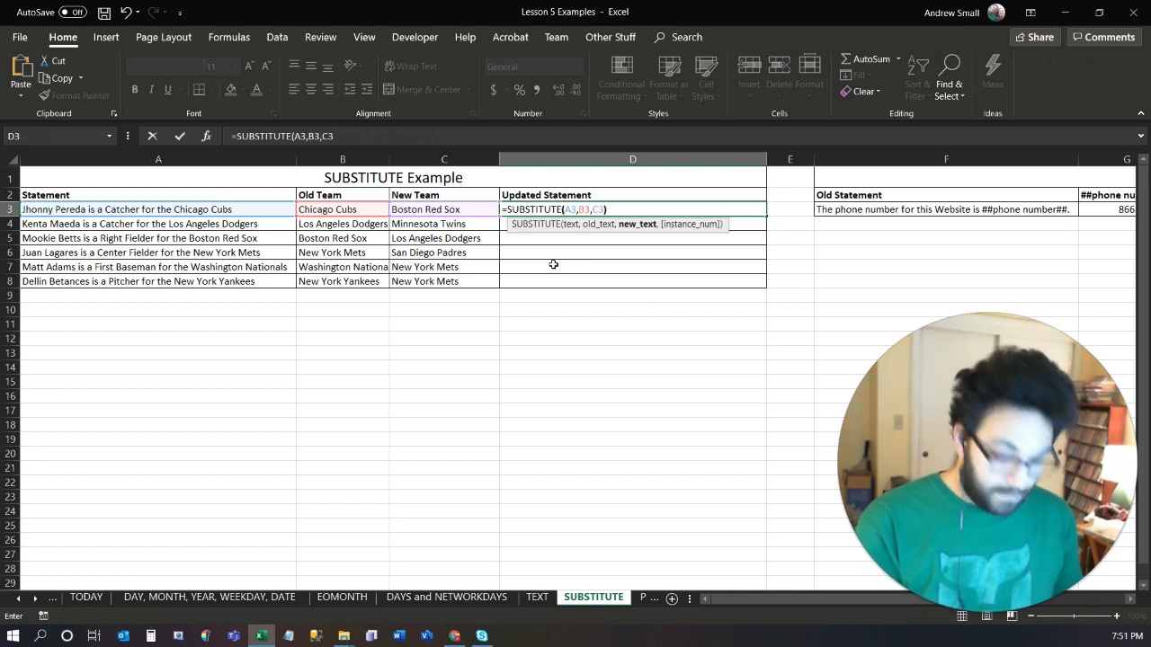
pyautogui.write(')')
pyautogui.hotkey('ctrl', 'Return')
# Fill the SUBSTITUTE formula from D3 down through D8.
pyautogui.hotkey('shift', 'Down')
pyautogui.hotkey('shift', 'Down')
pyautogui.hotkey('shift', 'Down')
pyautogui.hotkey('shift', 'Down')
pyautogui.hotkey('shift', 'Down')
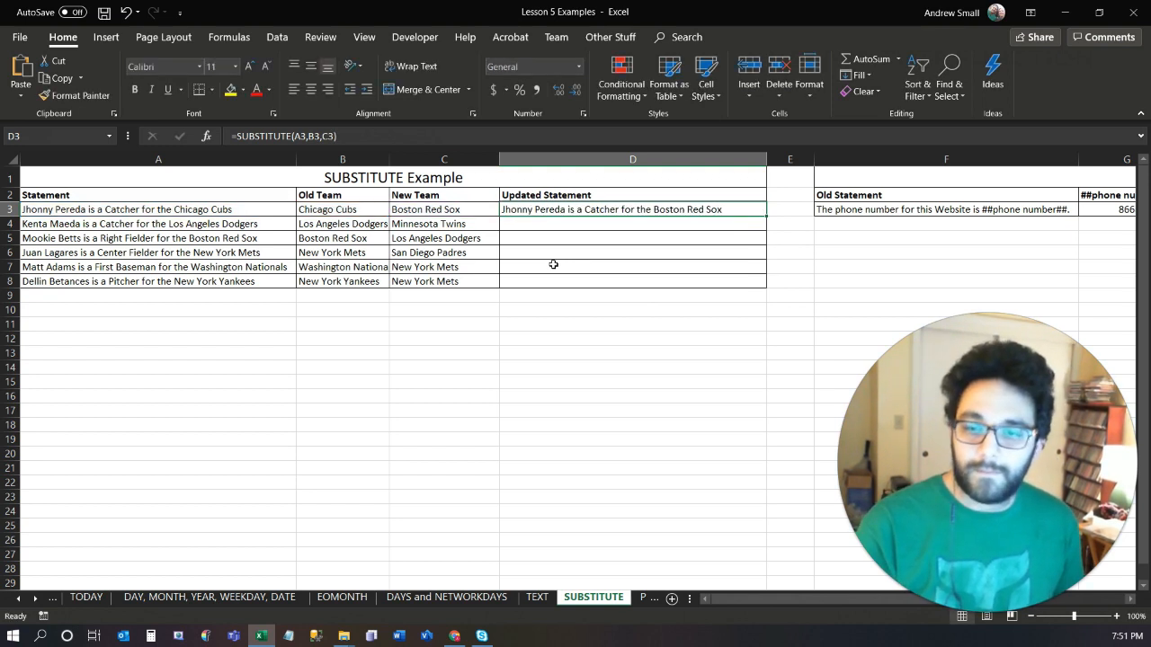
pyautogui.hotkey('ctrl', 'd')
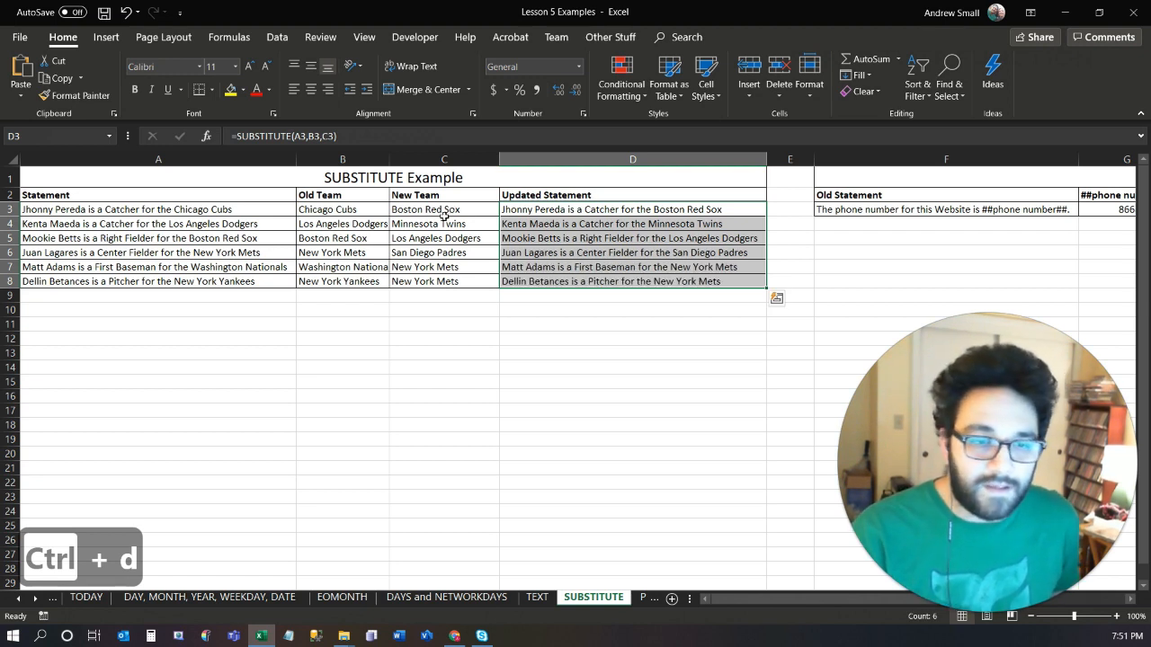
pyautogui.click(124, 224)
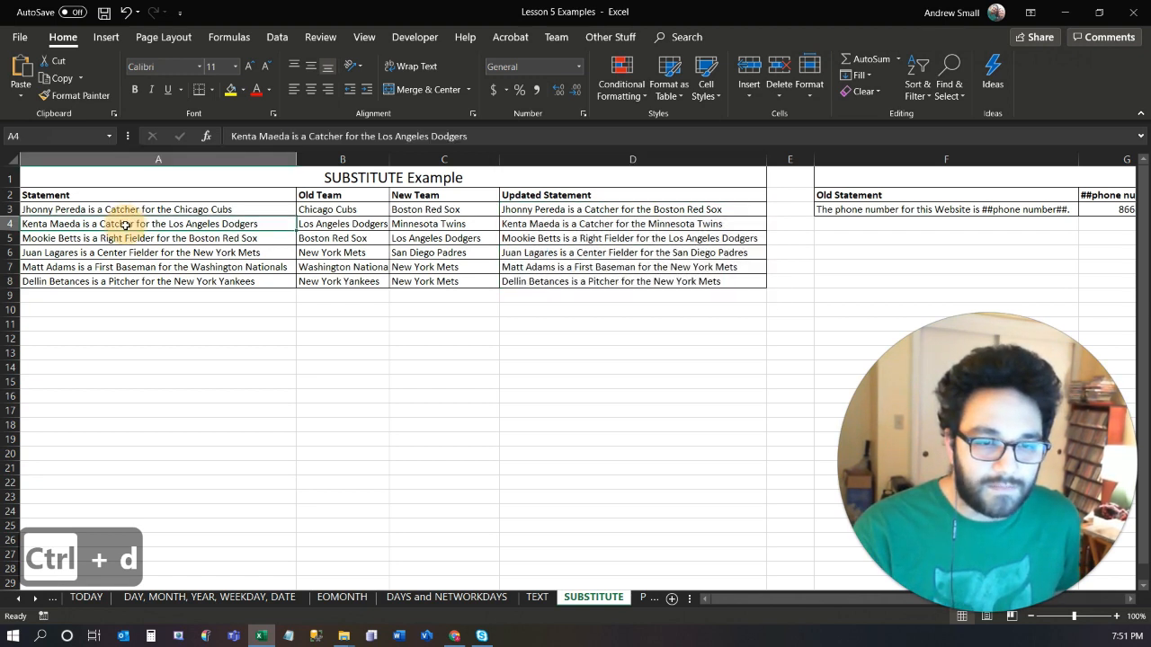
pyautogui.click(139, 239)
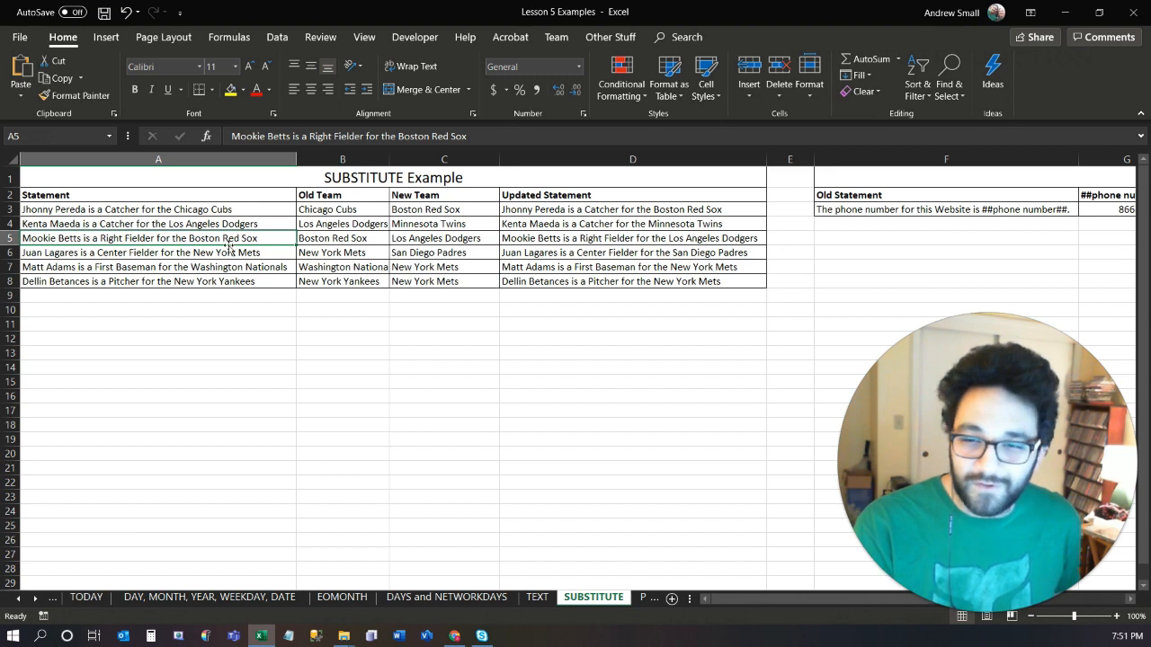
pyautogui.click(604, 237)
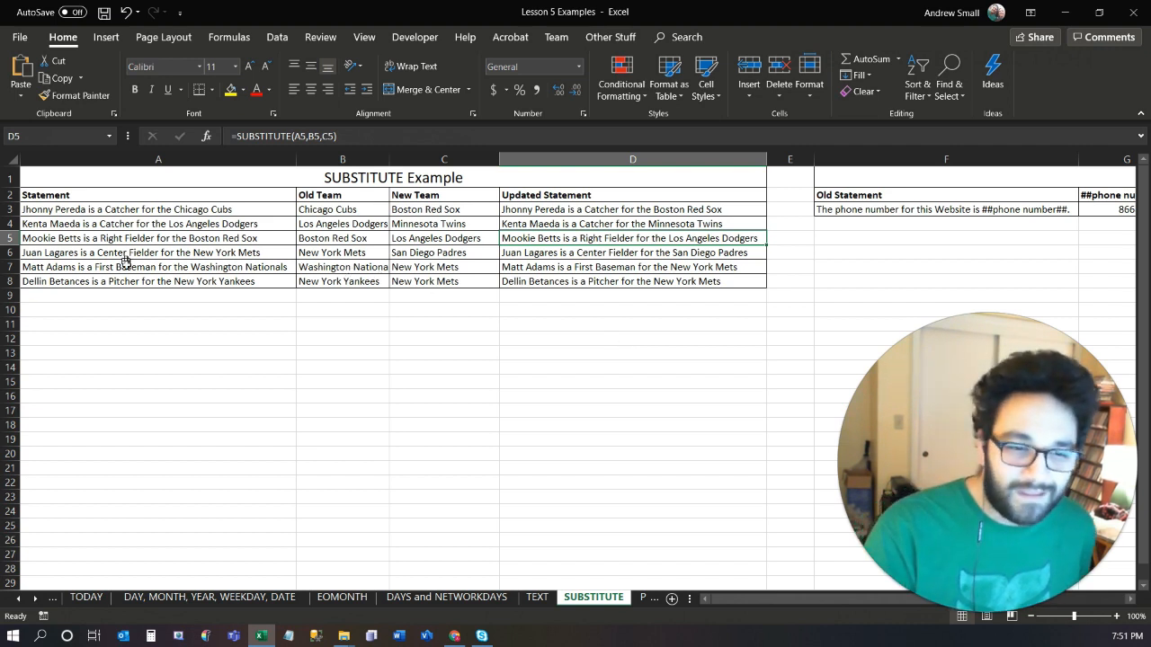
# Copy the text Chicago Cubs from the contents of cell B3.
pyautogui.click(140, 298)
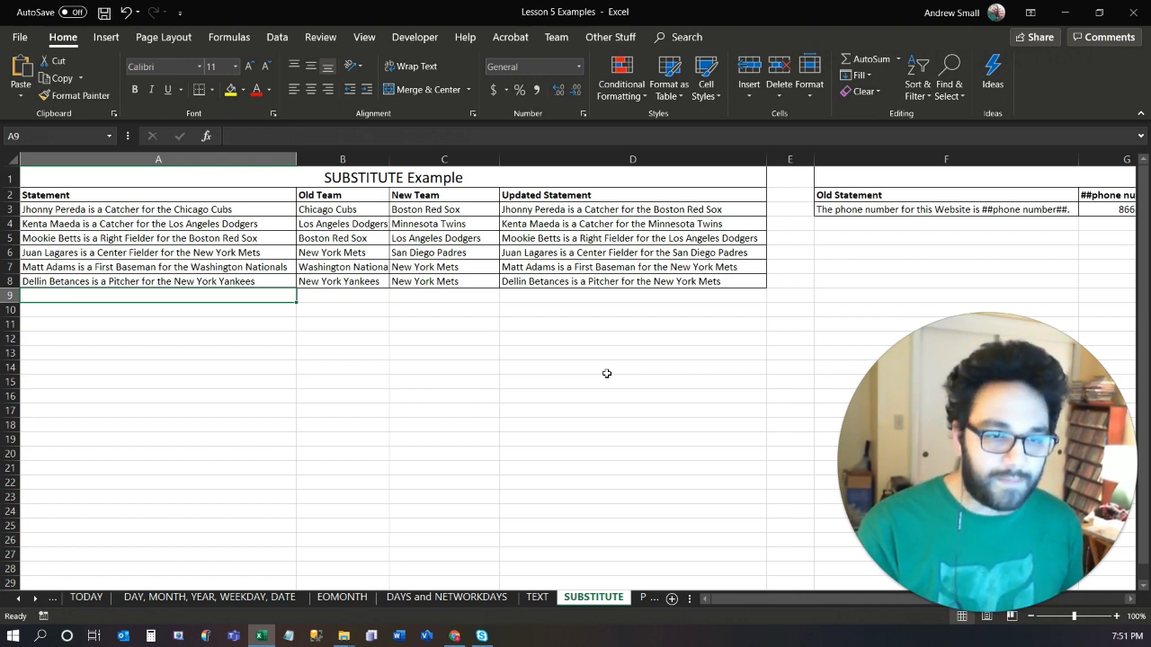
pyautogui.press('Up')
pyautogui.press('Up')
pyautogui.press('Up')
pyautogui.press('Up')
pyautogui.press('Up')
pyautogui.press('Up')
pyautogui.press('Right')
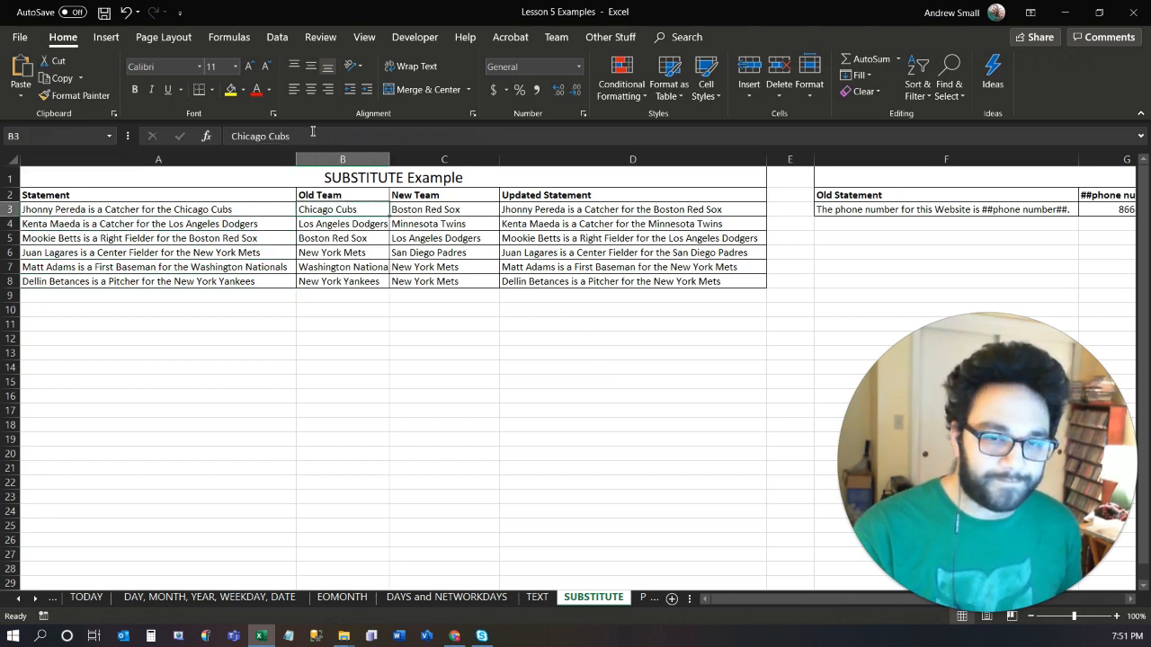
pyautogui.moveTo(313, 133); pyautogui.dragTo(212, 122)
pyautogui.hotkey('ctrl', 'c')
# Paste the copied team name five times in a row into A9 as a single text entry.
pyautogui.click(121, 295)
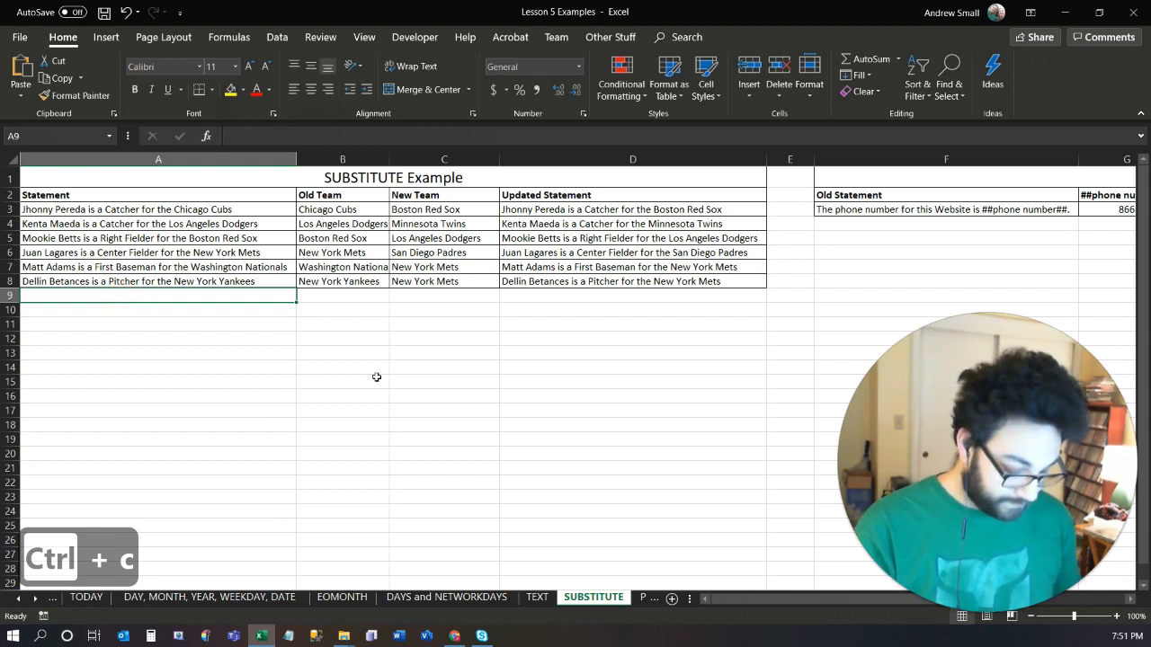
pyautogui.click(455, 135)
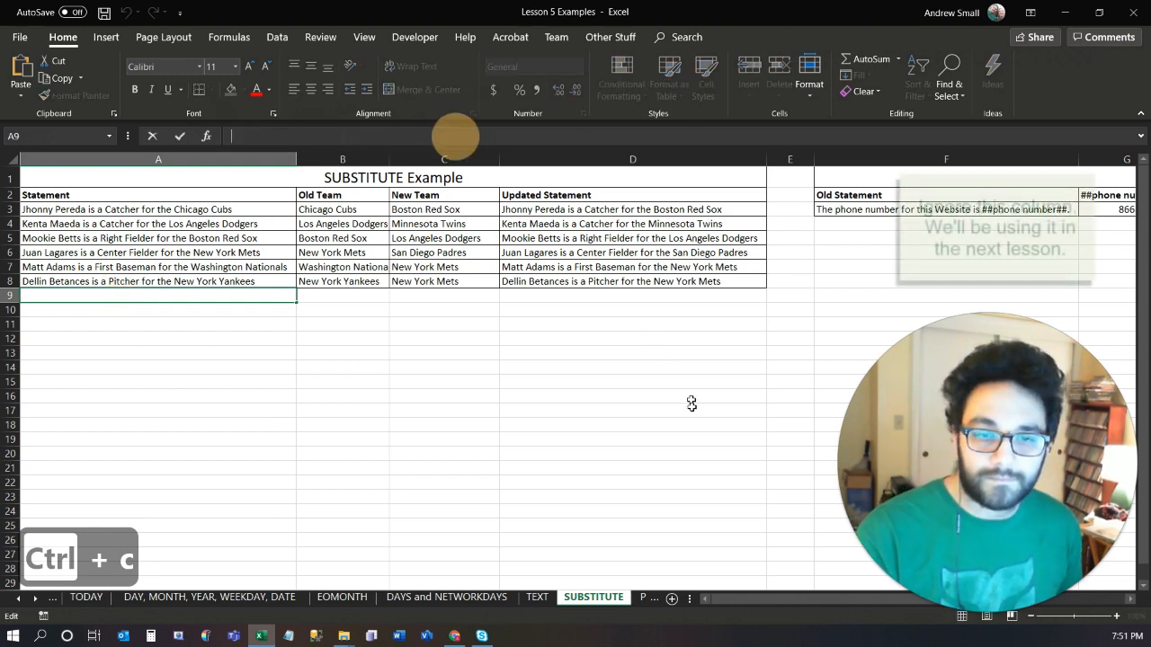
pyautogui.hotkey('ctrl', 'v')
pyautogui.hotkey('ctrl', 'v')
pyautogui.hotkey('ctrl', 'v')
pyautogui.hotkey('ctrl', 'v')
pyautogui.hotkey('ctrl', 'v')
pyautogui.hotkey('ctrl', 'Return')
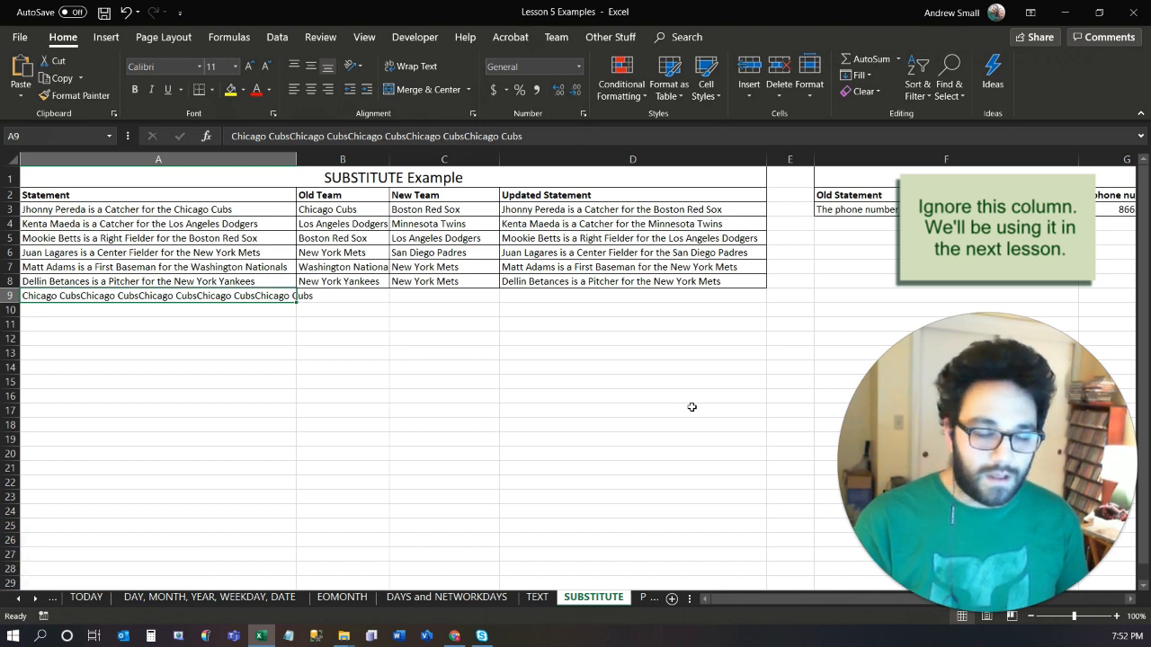
# Copy the old and new team pair from B3:C3 into B9:C9.
pyautogui.press('Up')
pyautogui.press('Up')
pyautogui.press('Up')
pyautogui.press('Up')
pyautogui.press('Up')
pyautogui.press('Up')
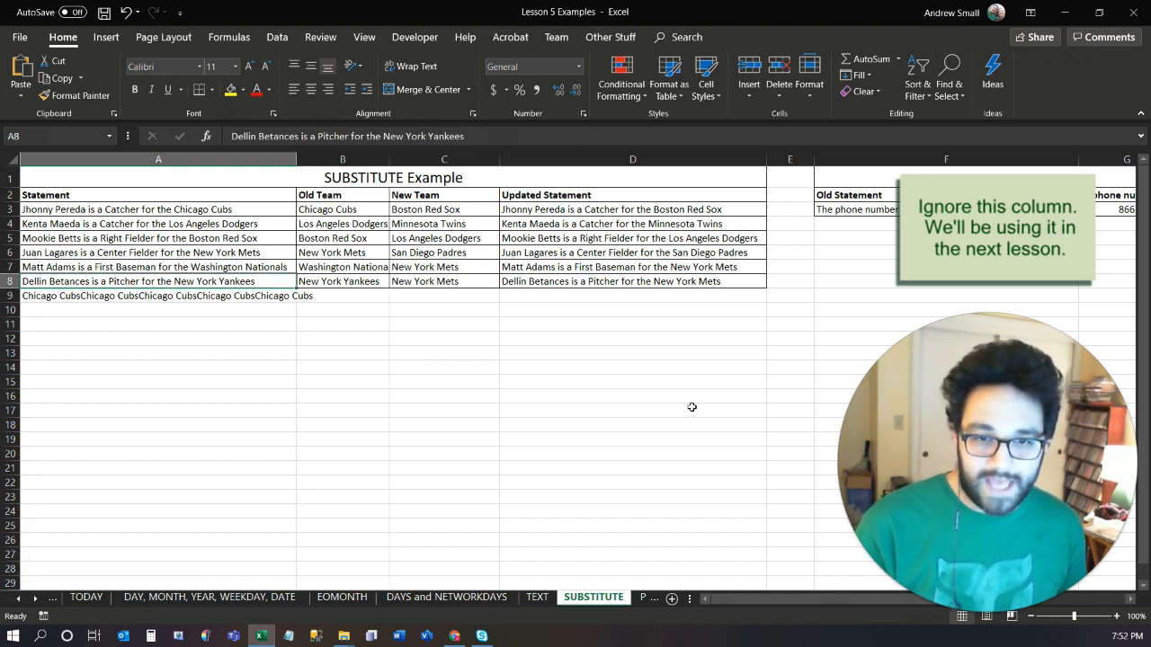
pyautogui.press('Right')
pyautogui.hotkey('shift', 'Right')
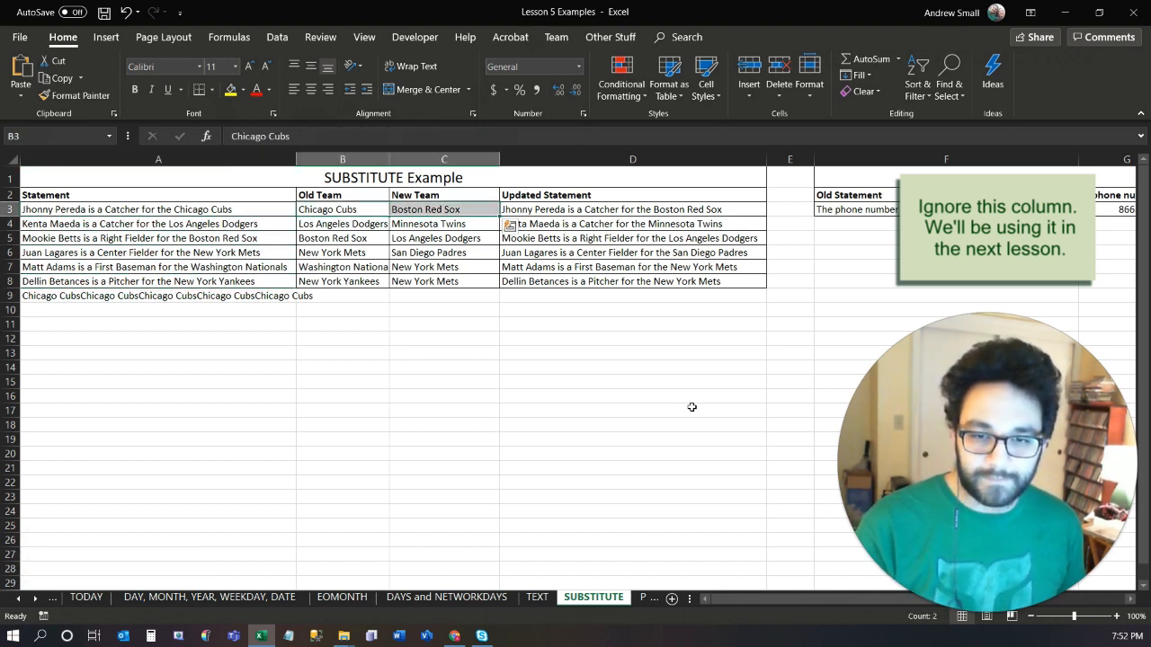
pyautogui.hotkey('ctrl', 'c')
pyautogui.press('Down')
pyautogui.press('Down')
pyautogui.press('Down')
pyautogui.press('Down')
pyautogui.press('Down')
pyautogui.press('Down')
pyautogui.hotkey('ctrl', 'v')
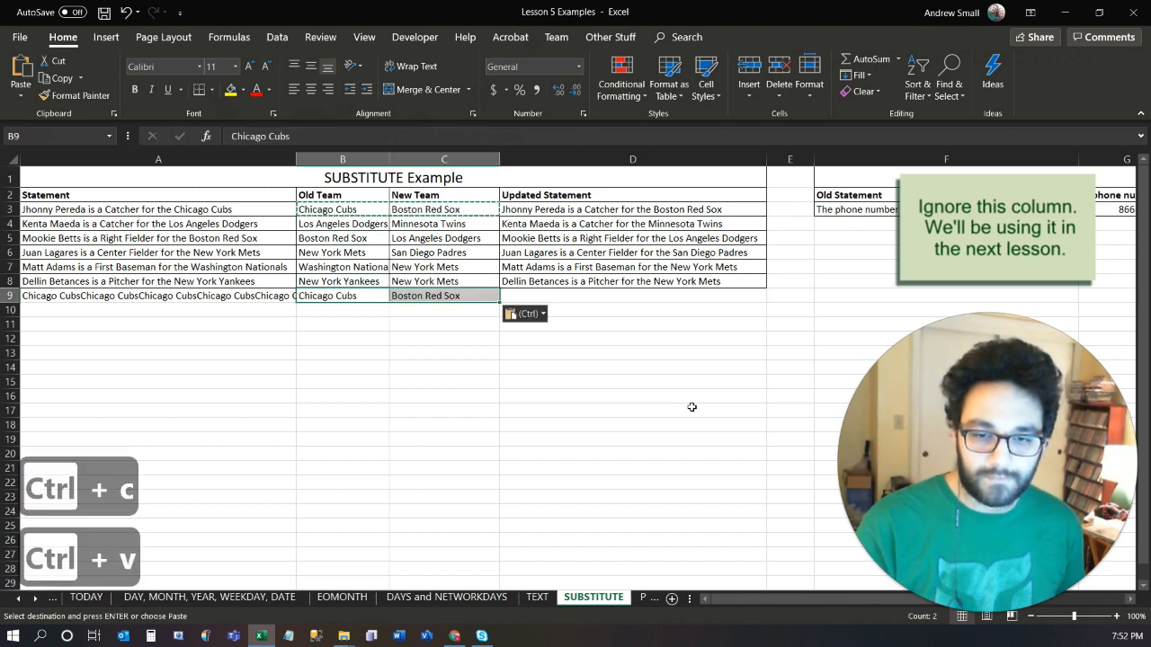
# Extend the SUBSTITUTE formula from D8 into D9 for the repeated team name test row.
pyautogui.press('Right')
pyautogui.press('Right')
pyautogui.hotkey('ctrl', 'd')
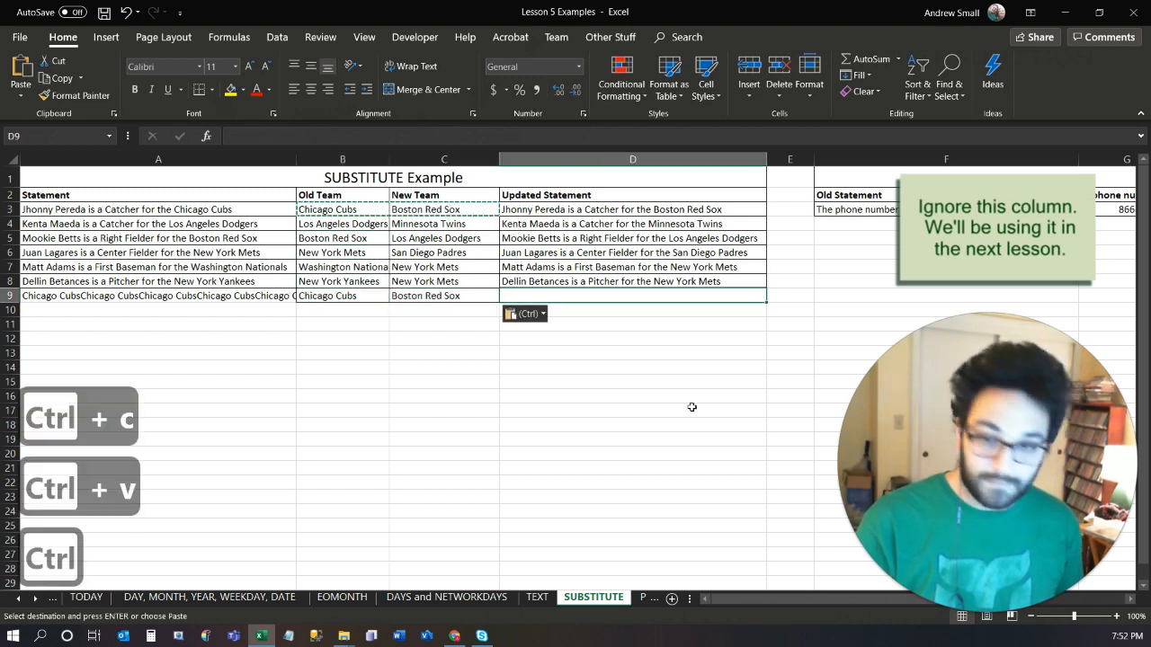
pyautogui.click(673, 311)
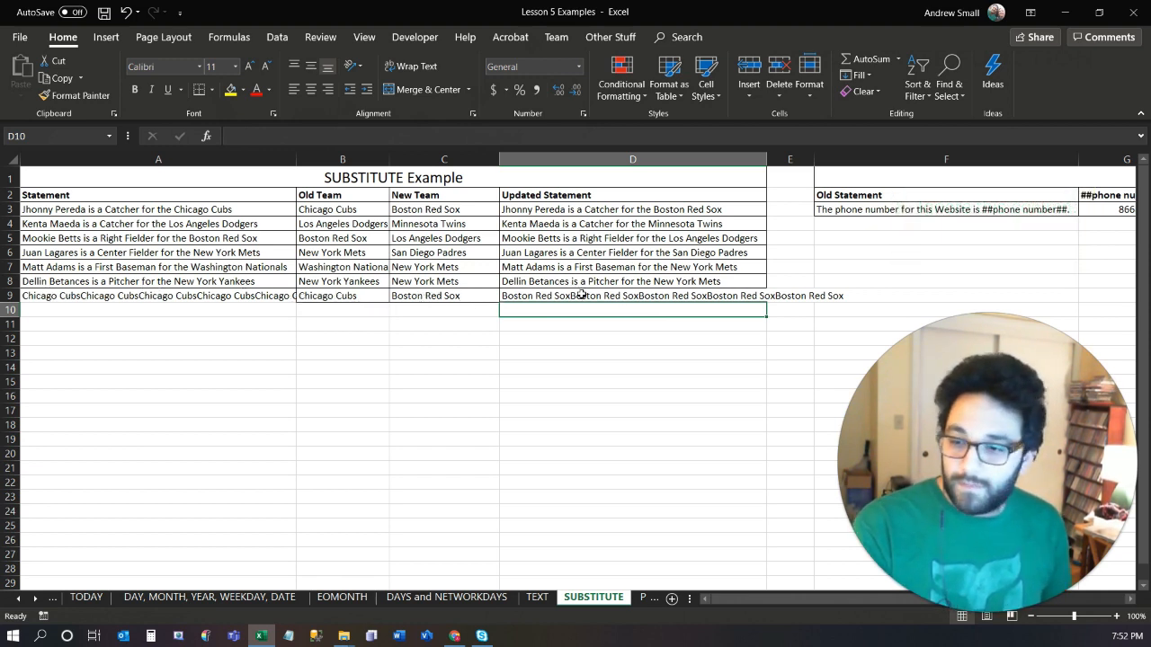
pyautogui.click(528, 296)
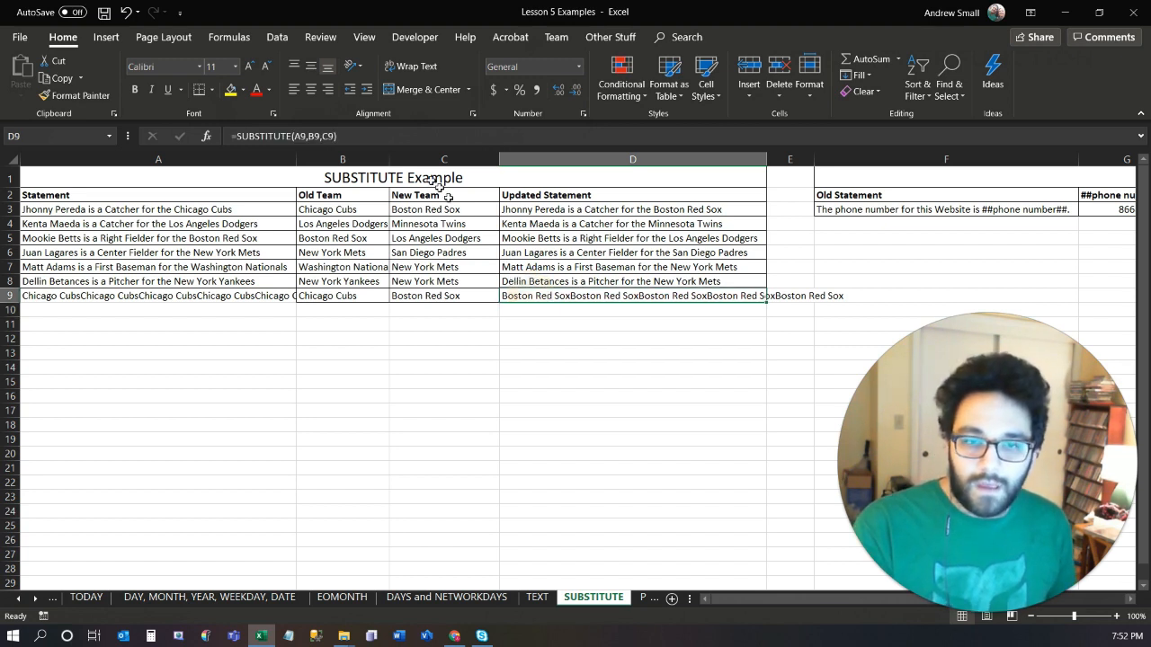
# Add instance number 2 to D9's formula, making it =SUBSTITUTE(A9,B9,C9,2), so that only the second occurrence is replaced.
pyautogui.click(337, 136)
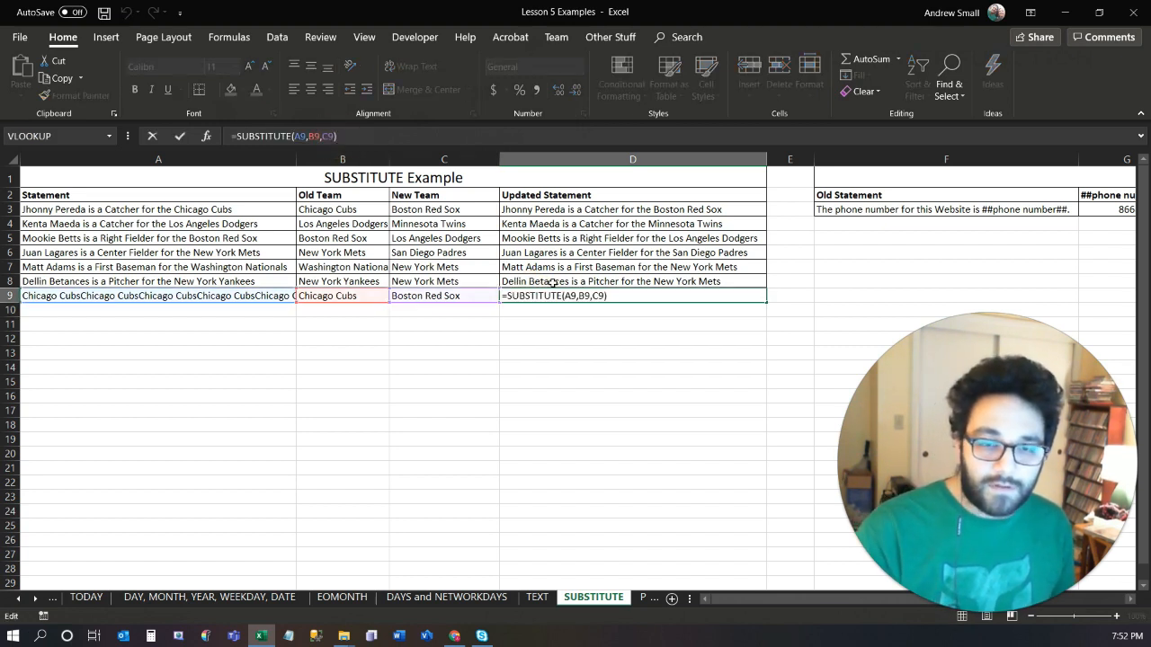
pyautogui.press('Left')
pyautogui.write(',')
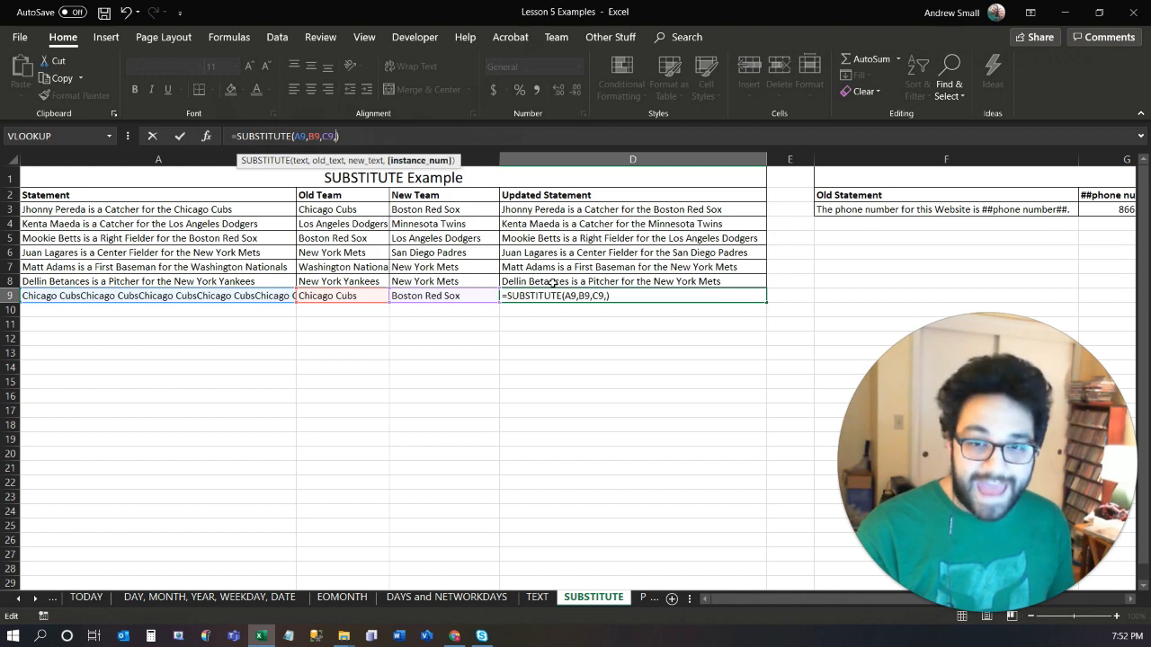
pyautogui.write('2')
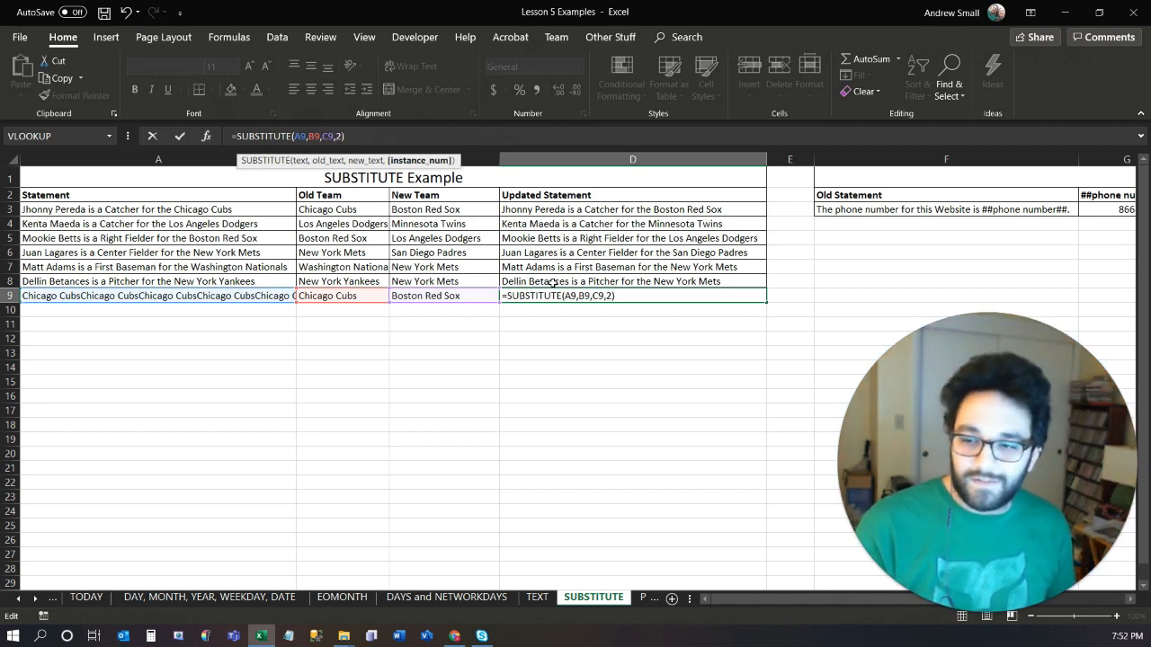
pyautogui.press('Return')
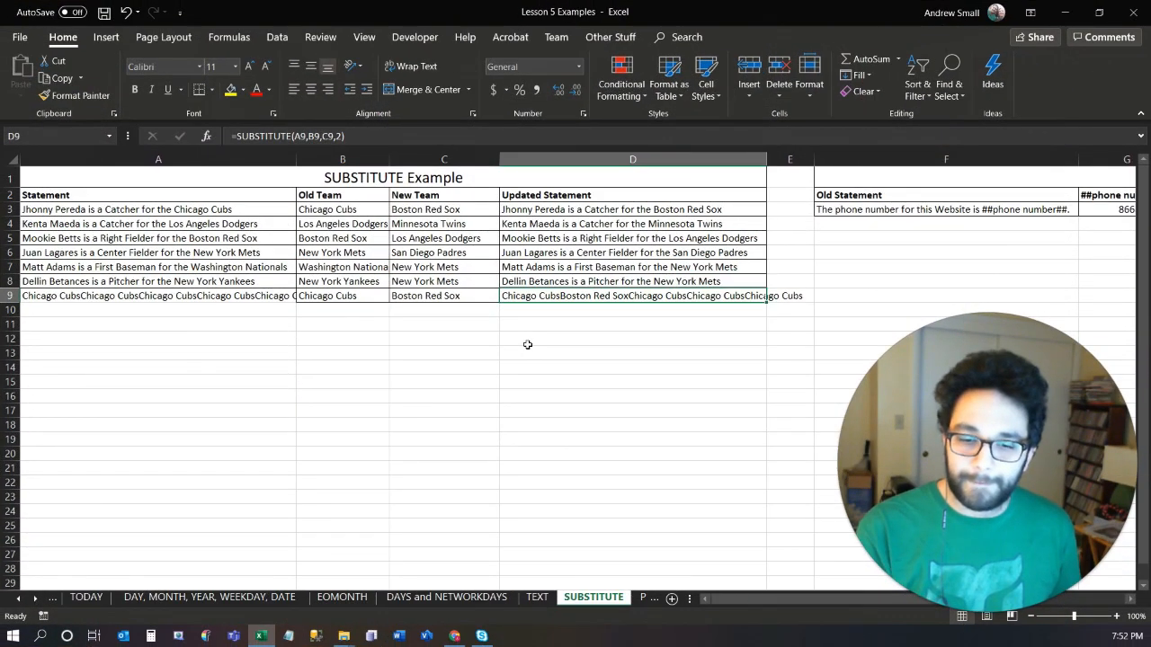
# Switch to the PROPER, UPPER, and LOWER sheet and clear the existing results in B3:D7.
pyautogui.click(641, 600)
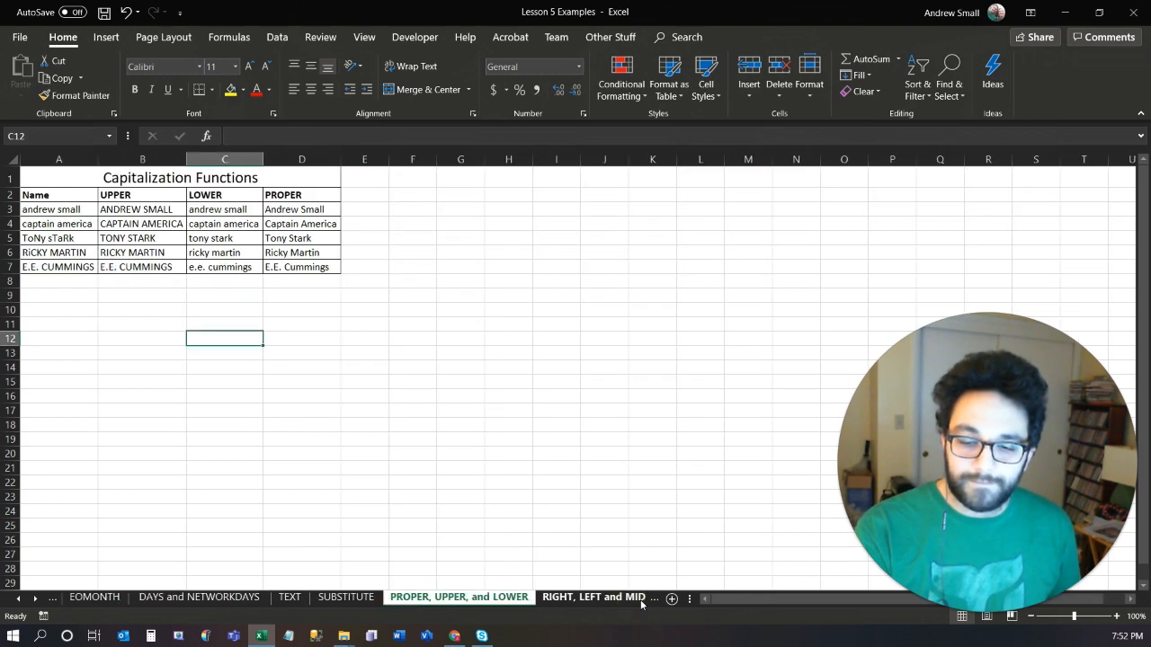
pyautogui.click(37, 599)
pyautogui.click(37, 599)
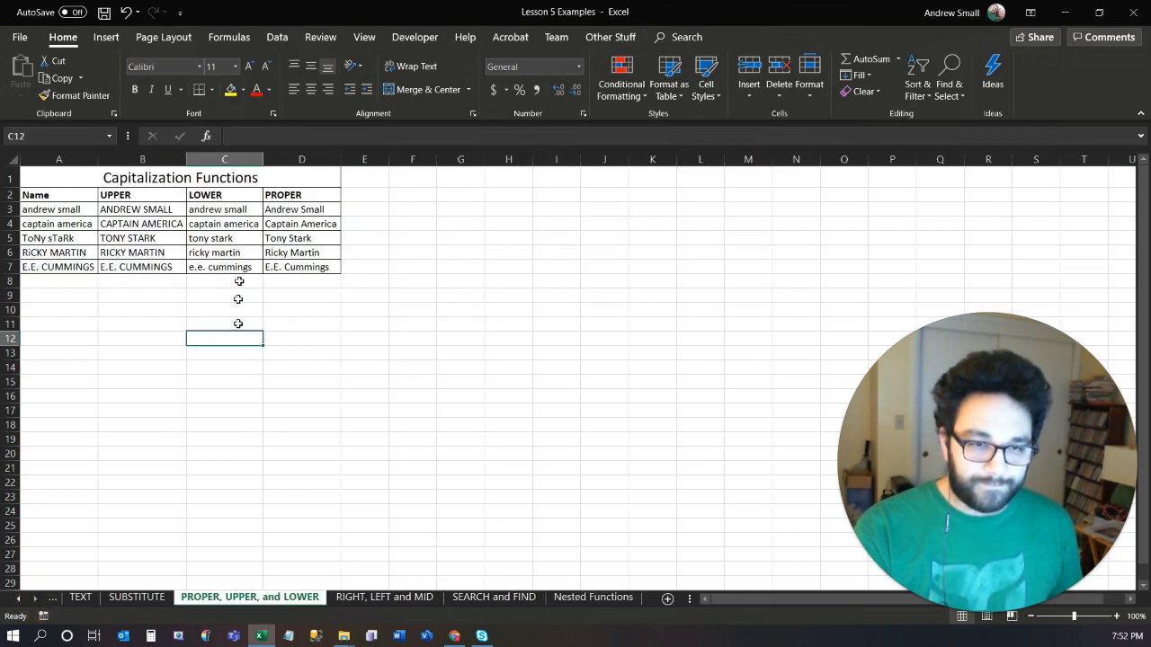
pyautogui.moveTo(149, 209); pyautogui.dragTo(270, 267)
pyautogui.press('Delete')
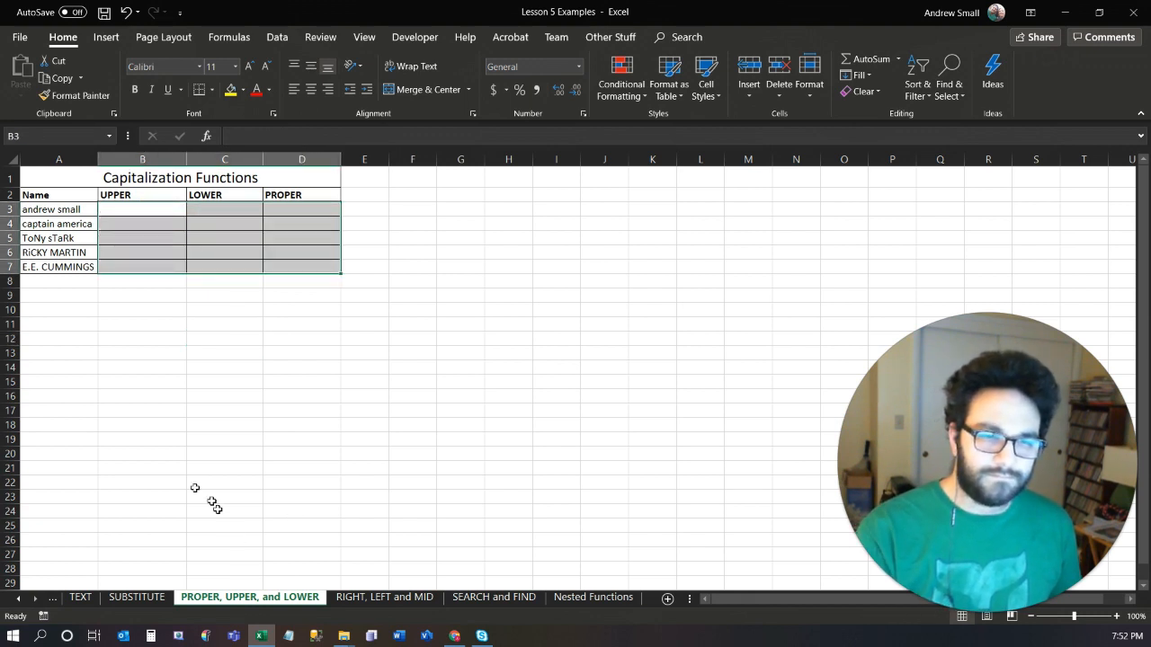
pyautogui.click(156, 383)
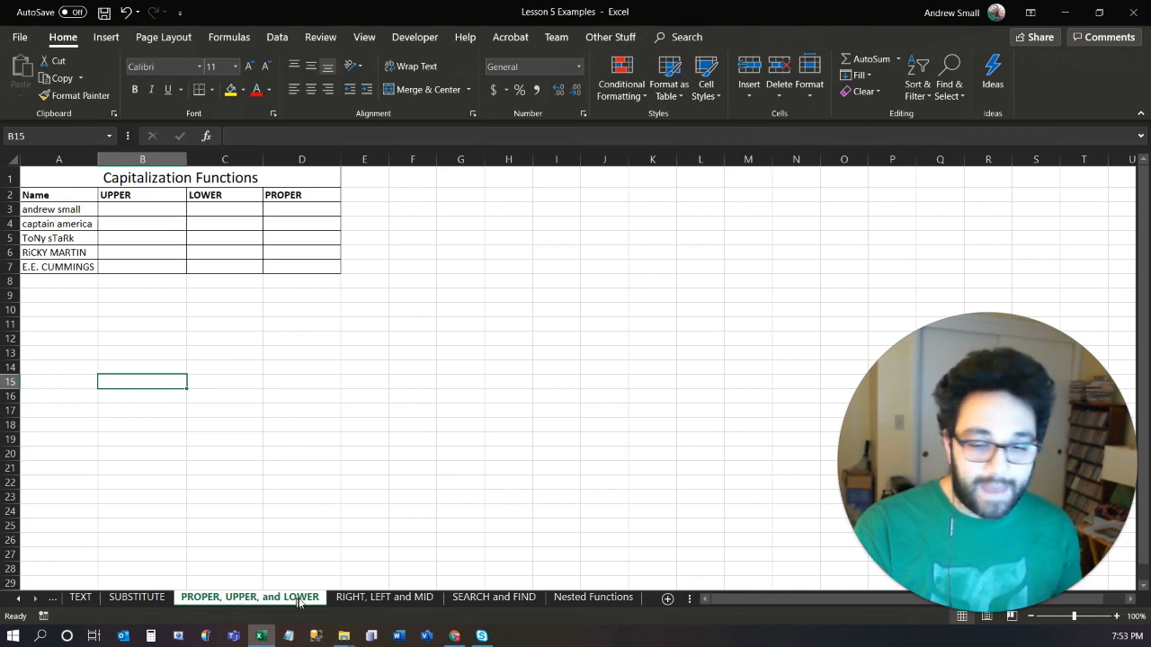
# Enter =UPPER(A3) in B3 to convert the first name to all capitals.
pyautogui.click(129, 209)
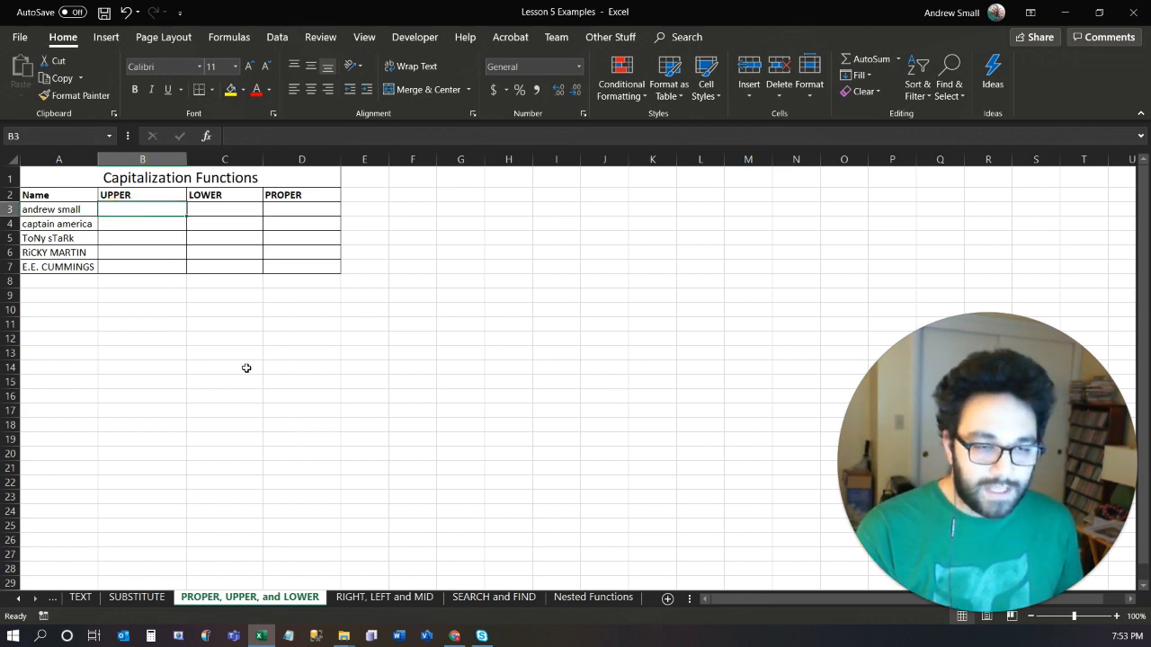
pyautogui.write('=')
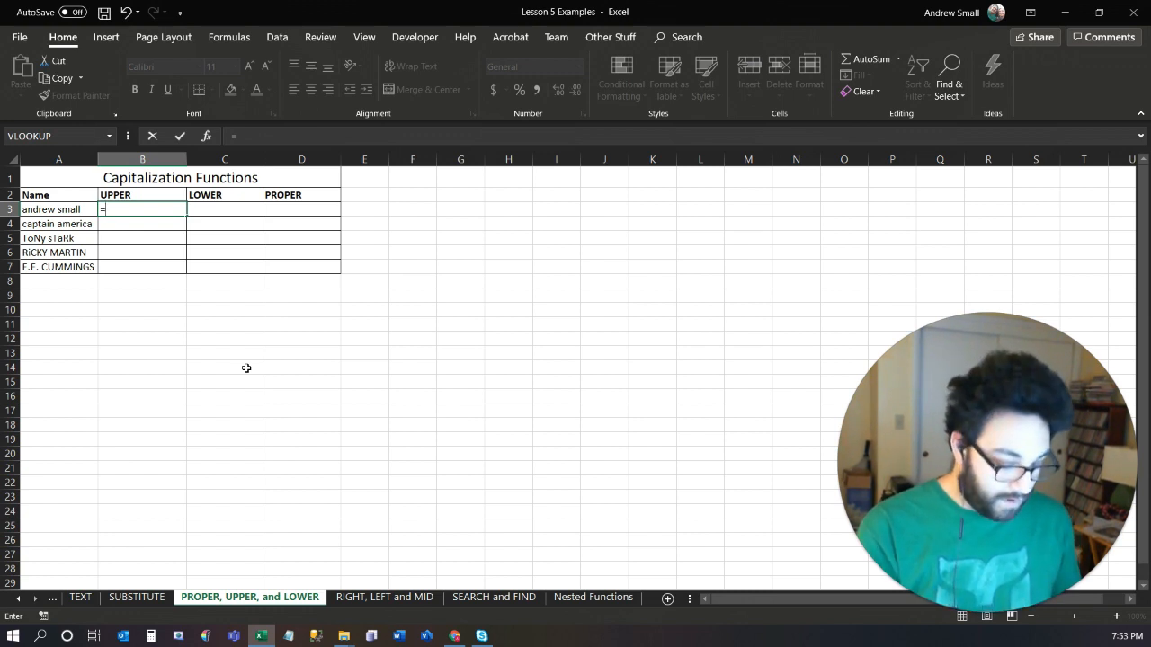
pyautogui.write('upp')
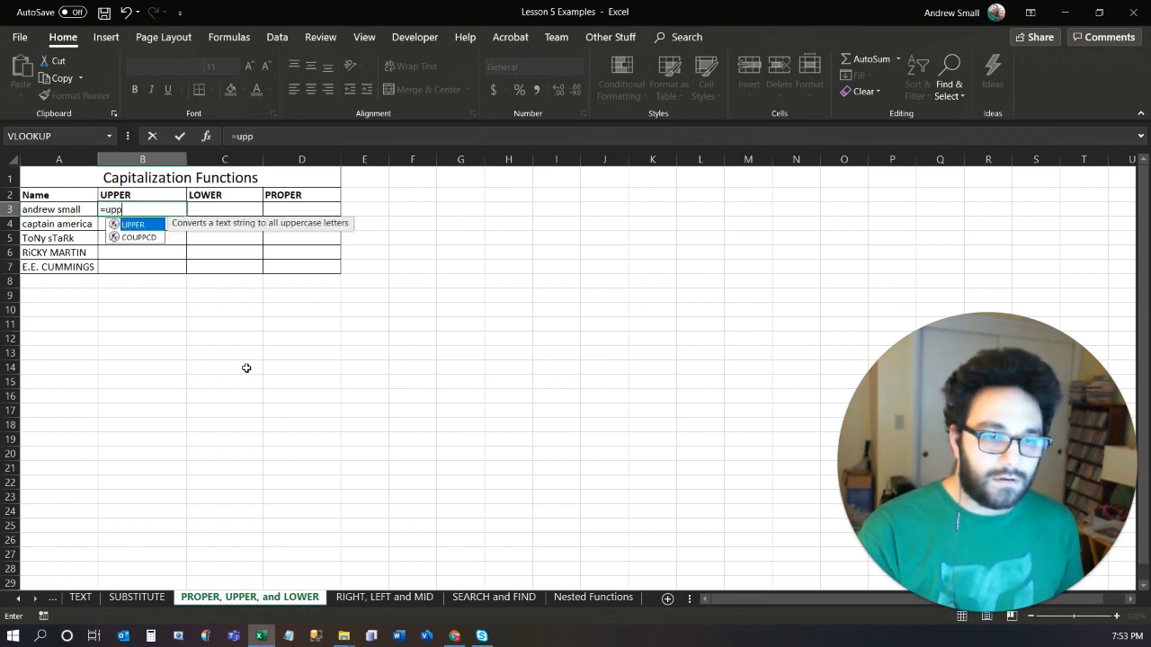
pyautogui.press('Tab')
pyautogui.press('Left')
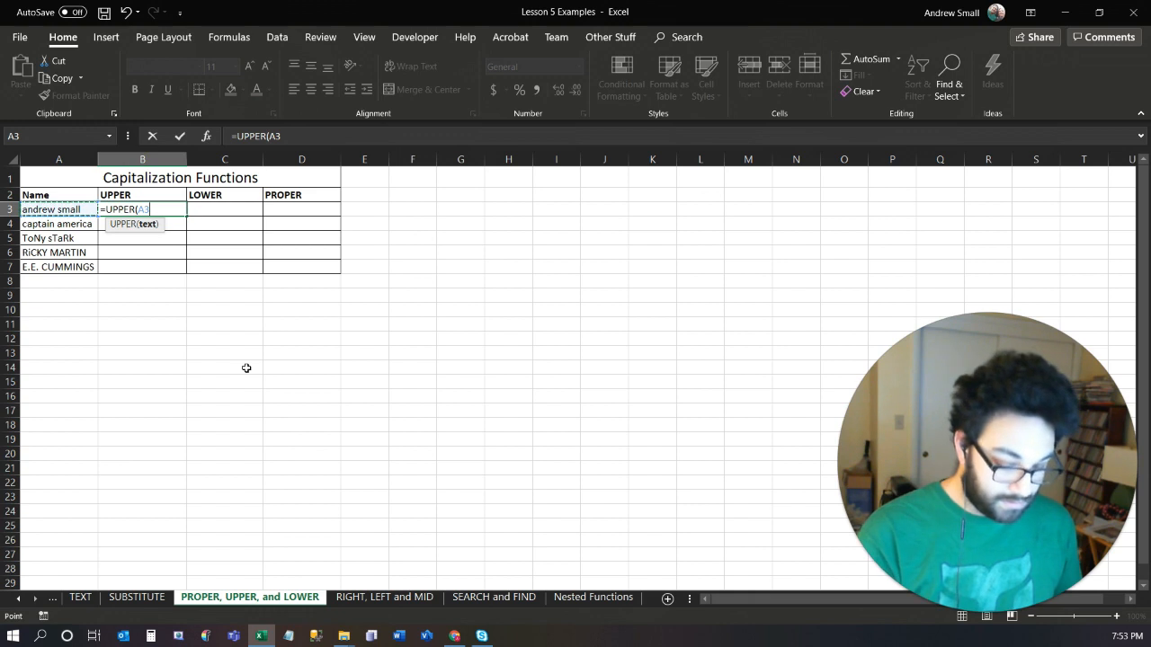
pyautogui.write(')')
pyautogui.press('Tab')
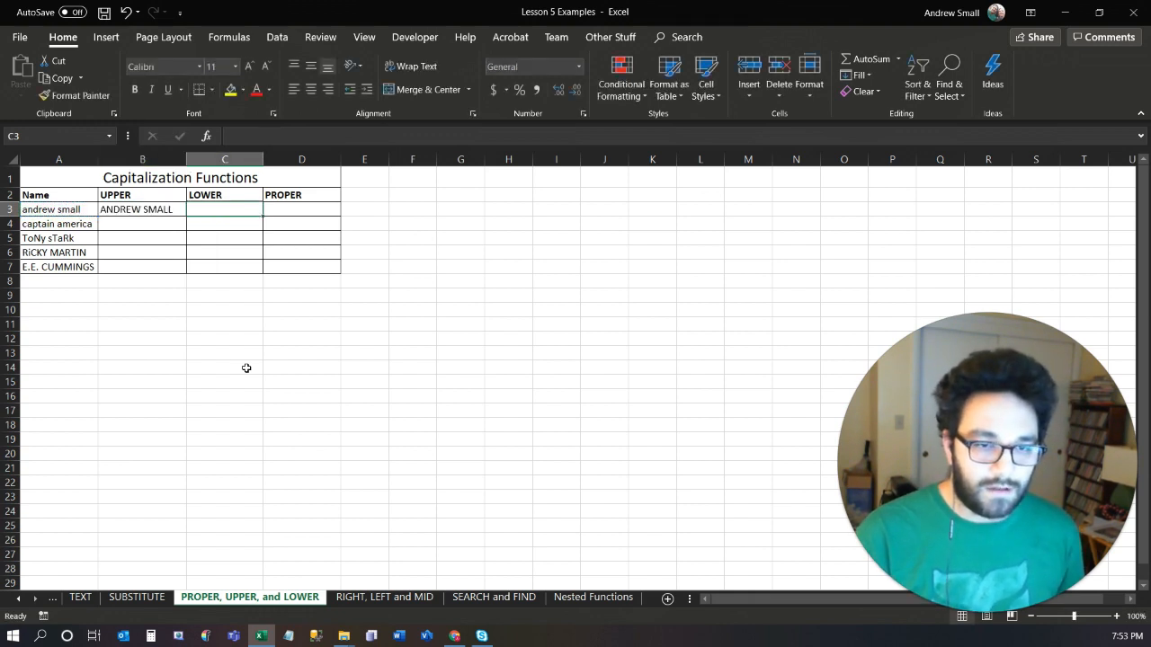
# Enter =LOWER(A3) in C3 to convert the first name to all lowercase.
pyautogui.write('=')
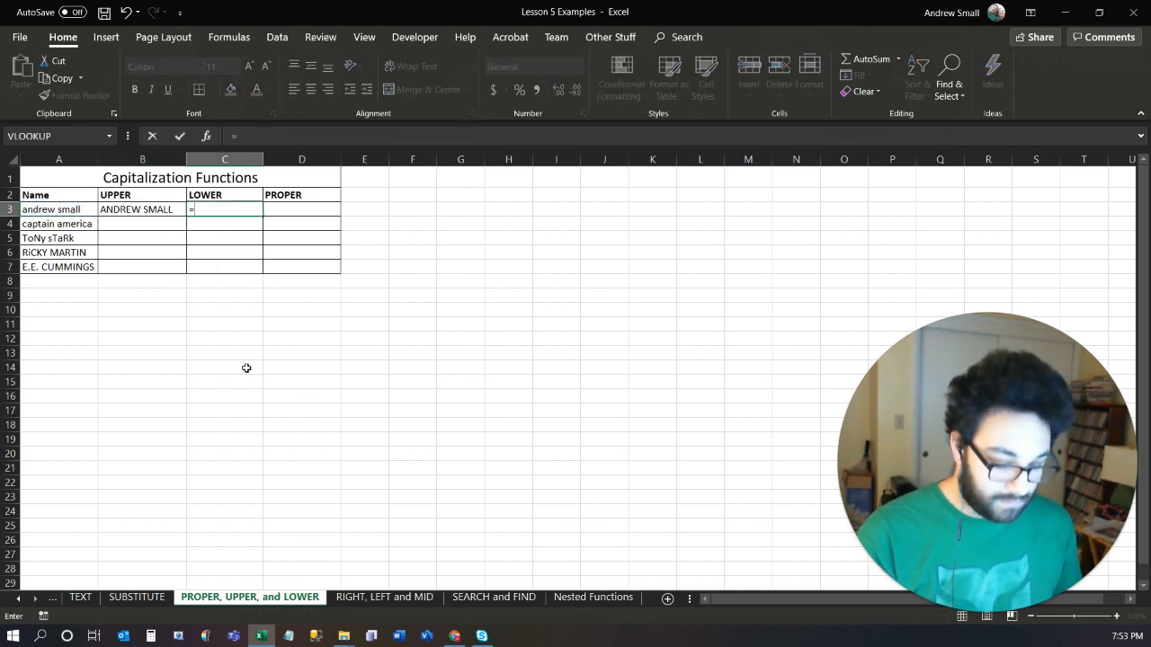
pyautogui.write('low')
pyautogui.press('Tab')
pyautogui.press('Left')
pyautogui.press('Left')
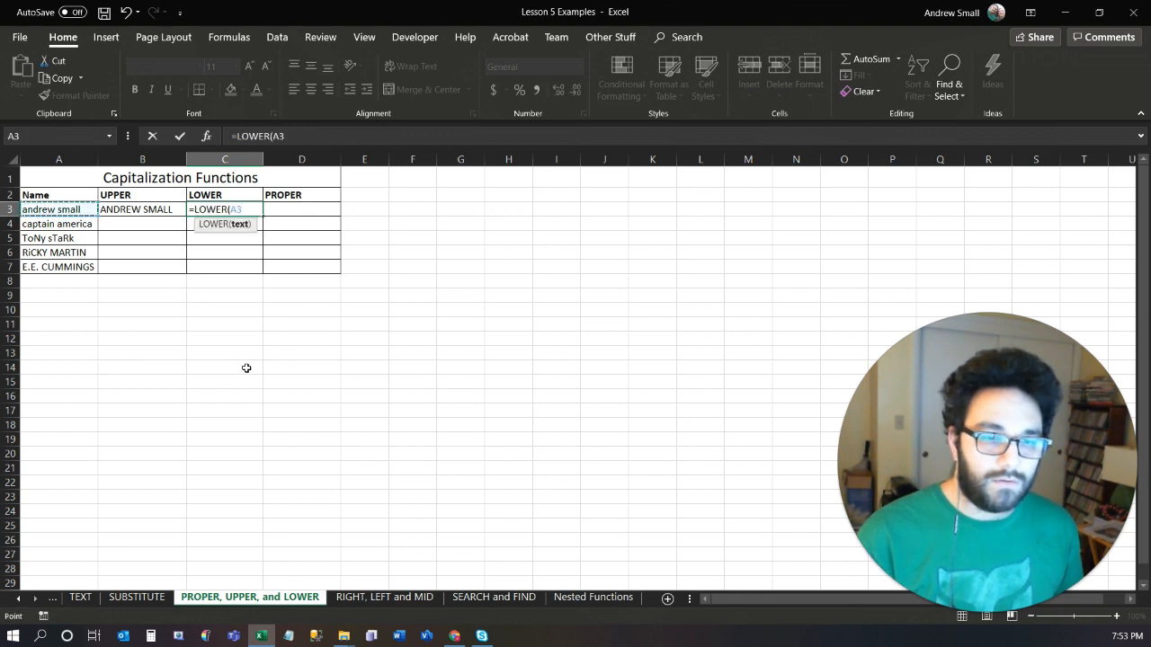
pyautogui.write(')')
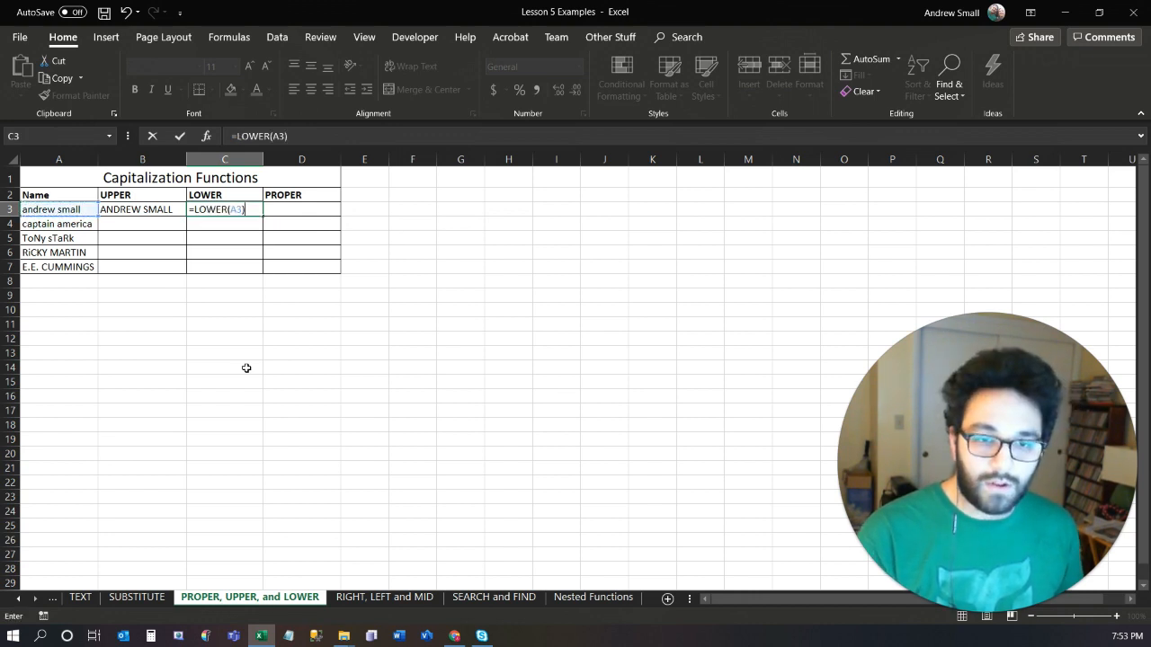
pyautogui.press('Tab')
# Enter =PROPER(A3) in D3 to capitalize the first letter of each word in the name.
pyautogui.write('=')
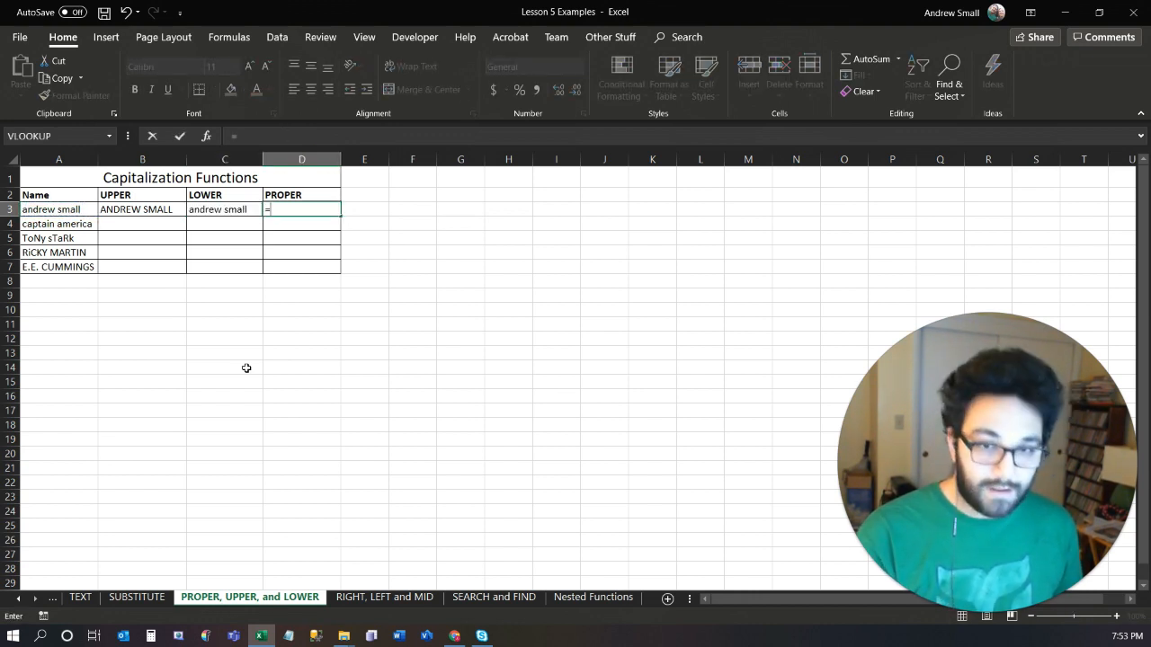
pyautogui.write('prop')
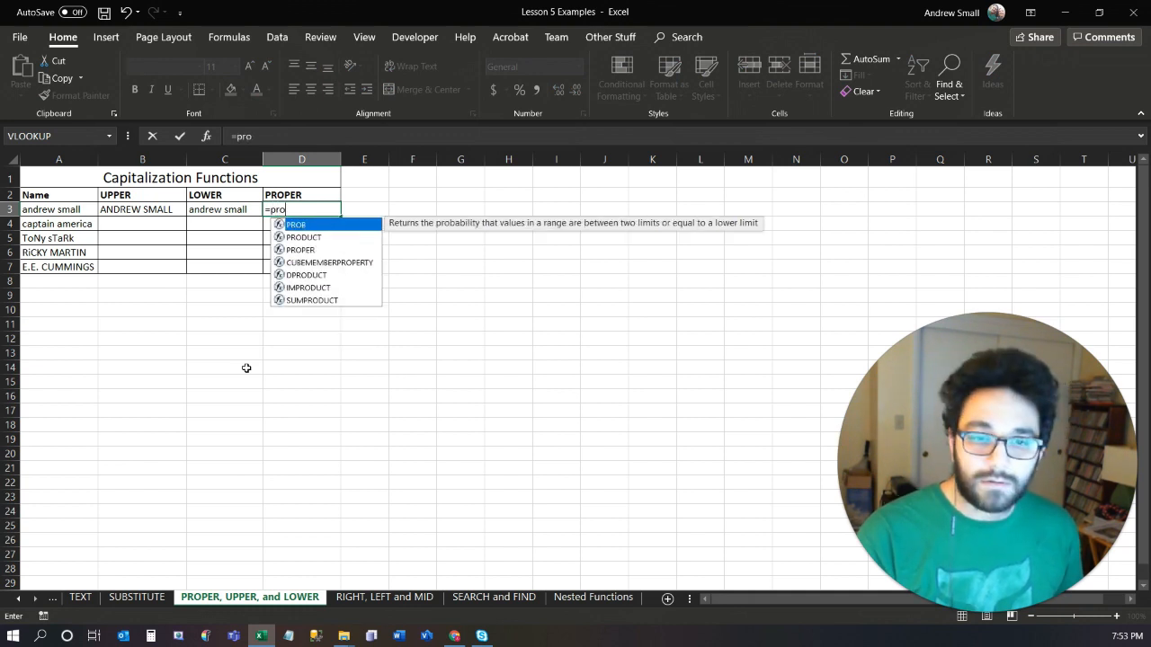
pyautogui.press('Tab')
pyautogui.press('Left')
pyautogui.press('Left')
pyautogui.press('Left')
pyautogui.write(')')
pyautogui.press('Return')
# Fill the UPPER, LOWER and PROPER formulas from B3:D3 down through row 7.
pyautogui.press('Up')
pyautogui.hotkey('shift', 'Right')
pyautogui.hotkey('shift', 'Right')
pyautogui.hotkey('shift', 'Down')
pyautogui.hotkey('shift', 'Down')
pyautogui.hotkey('shift', 'Down')
pyautogui.hotkey('shift', 'Down')
pyautogui.hotkey('ctrl', 'd')
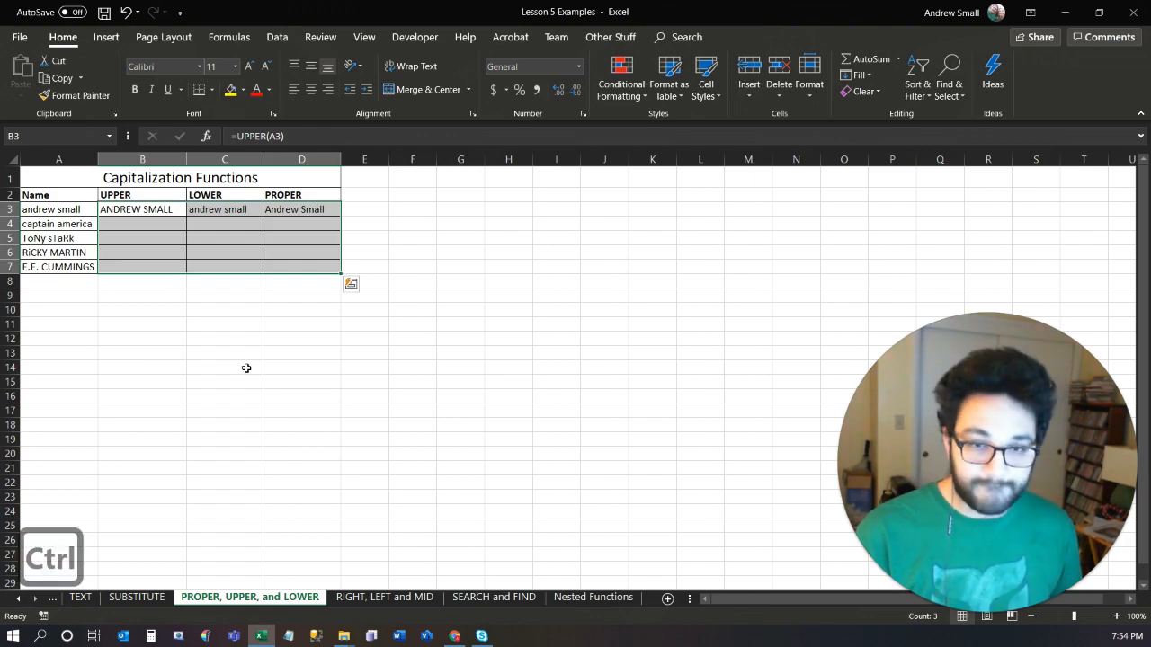
pyautogui.hotkey('ctrl', 'd')
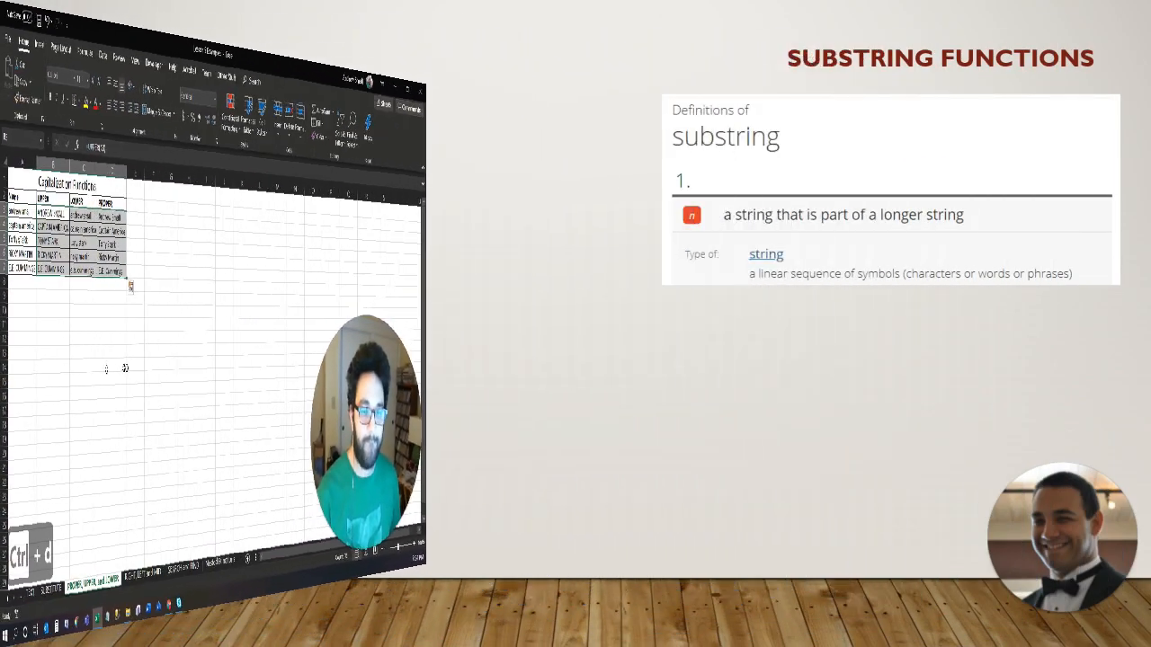
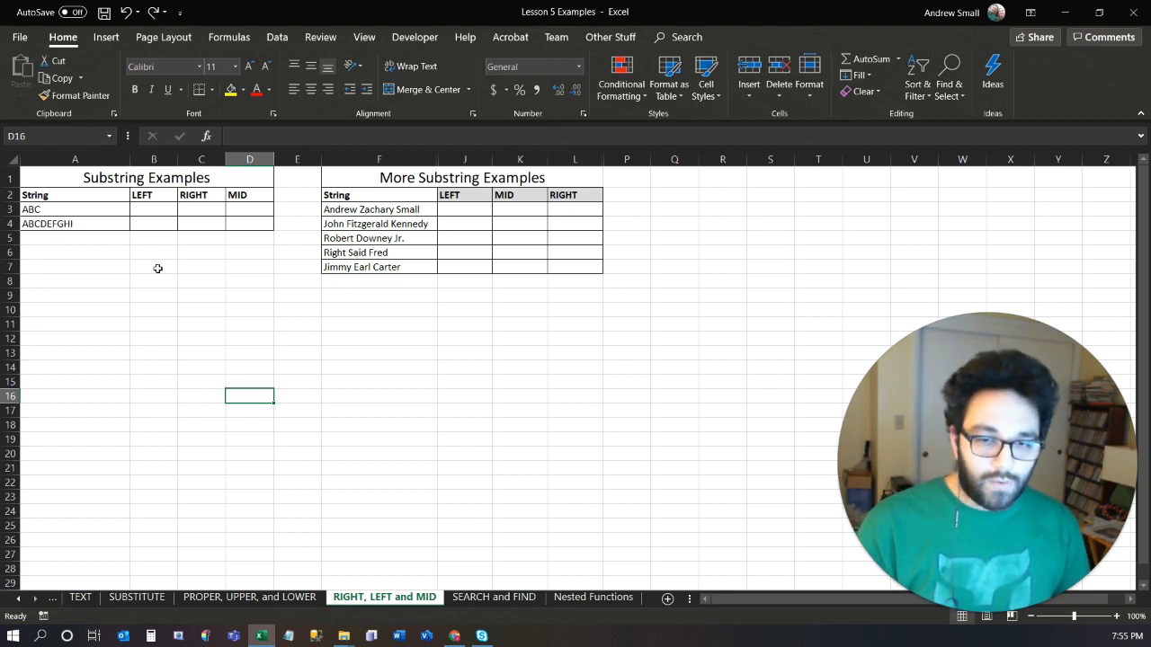
# Enter =LEFT(A3,1) in B3 to extract the first character of the string ABC.
pyautogui.click(149, 209)
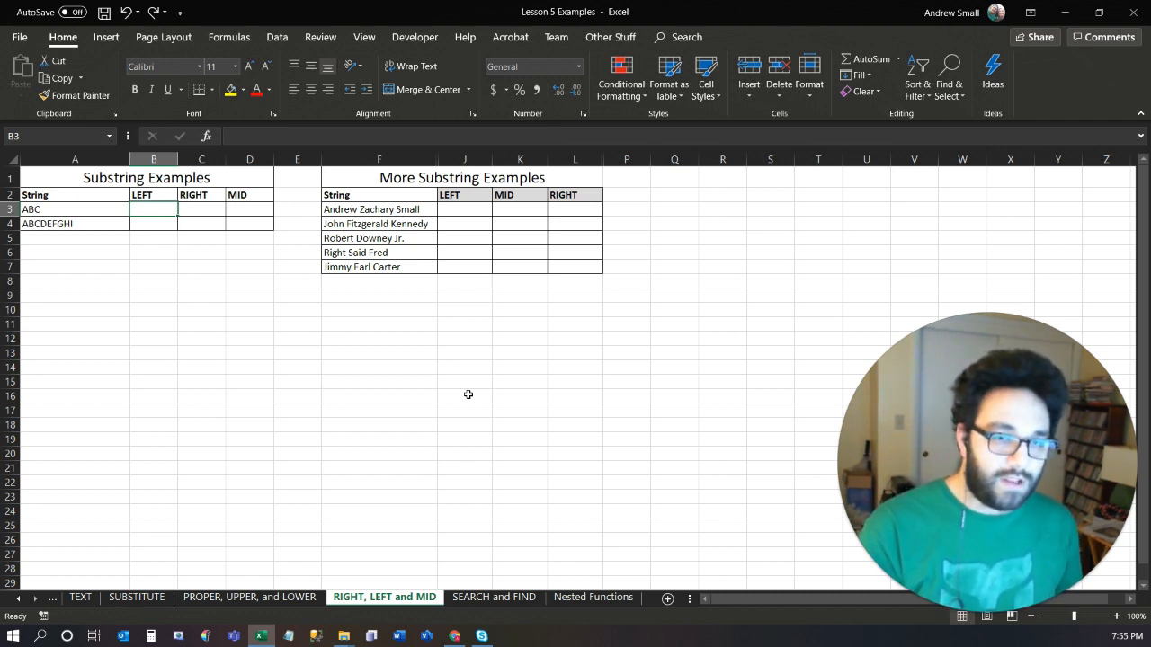
pyautogui.write('=')
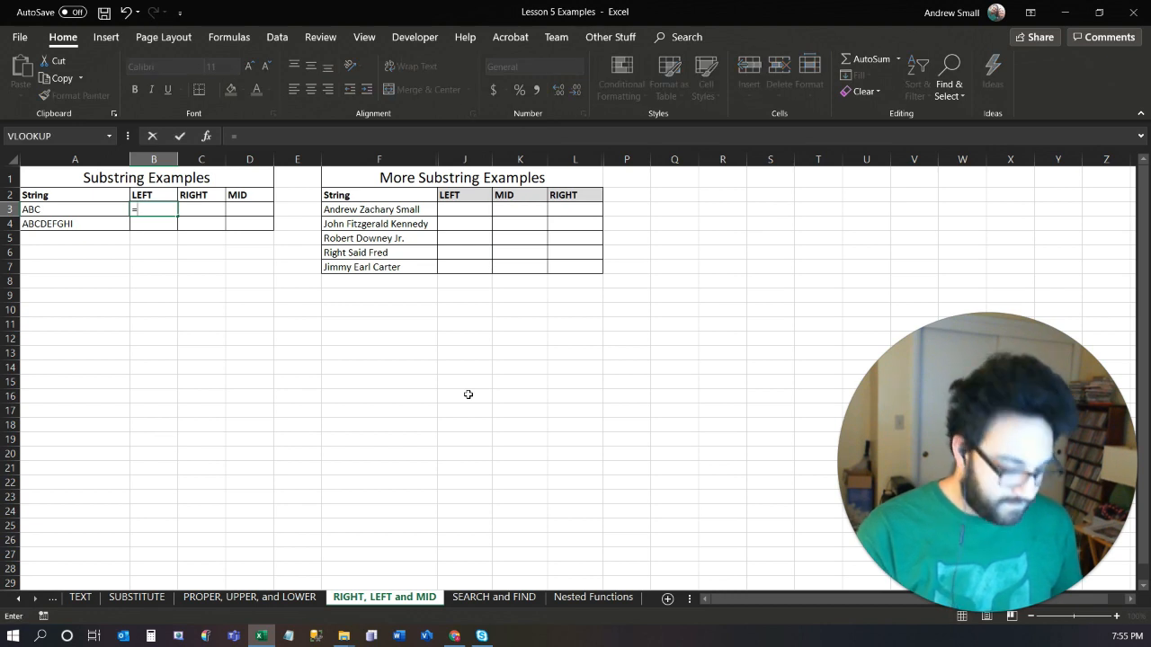
pyautogui.write('left(')
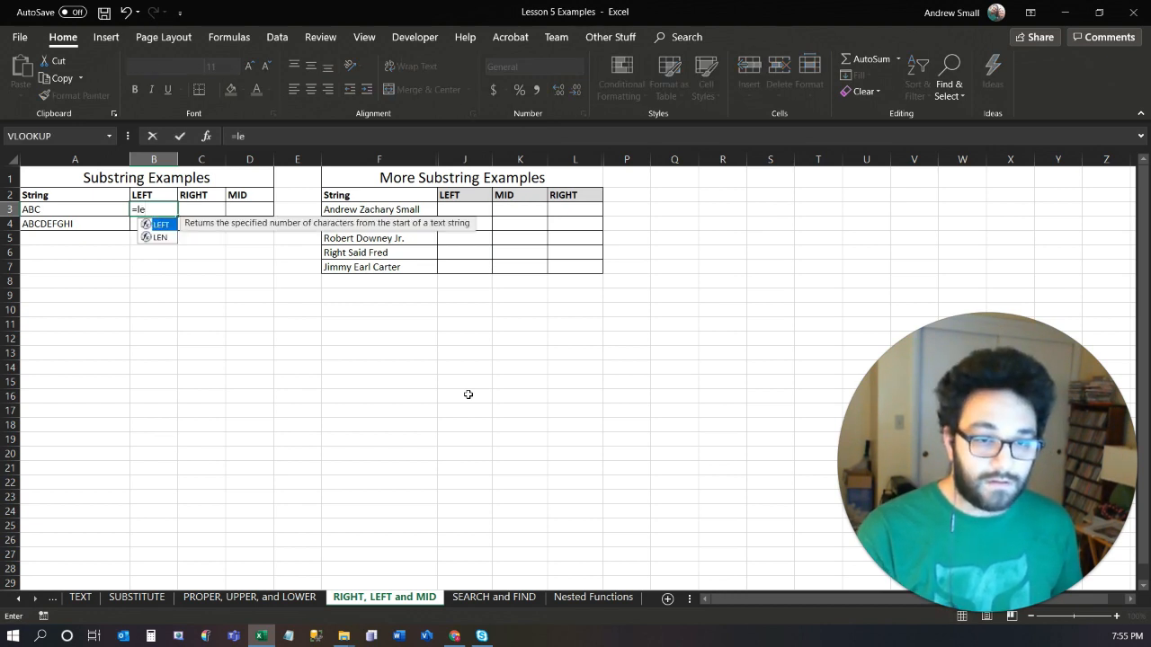
pyautogui.press('Left')
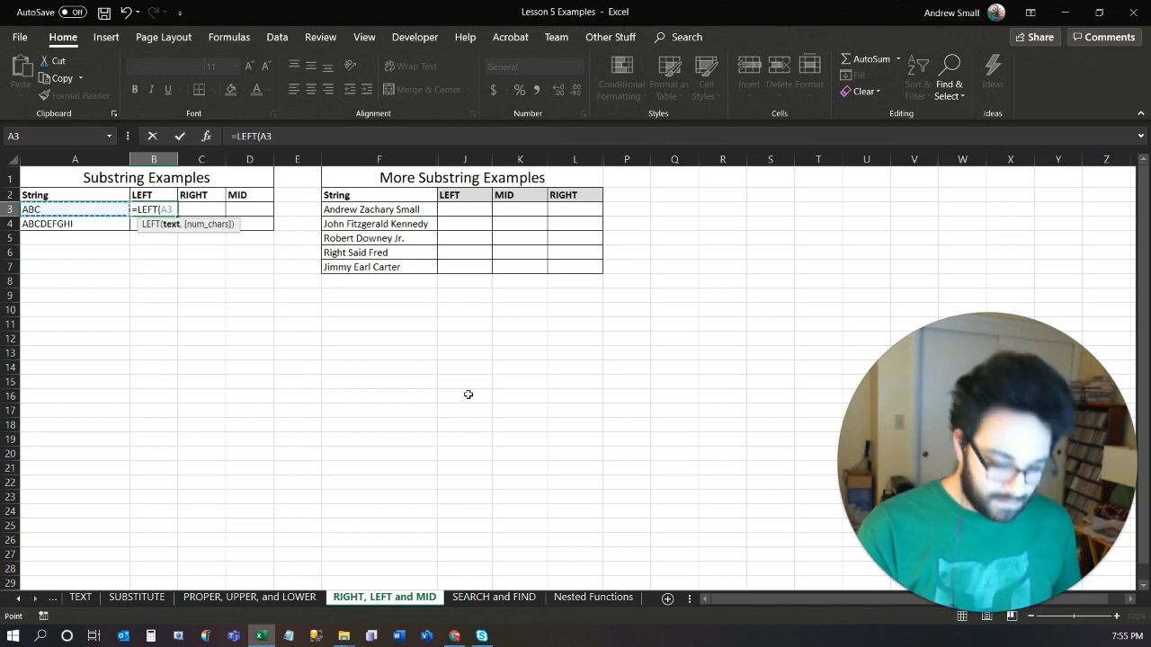
pyautogui.write(',1)')
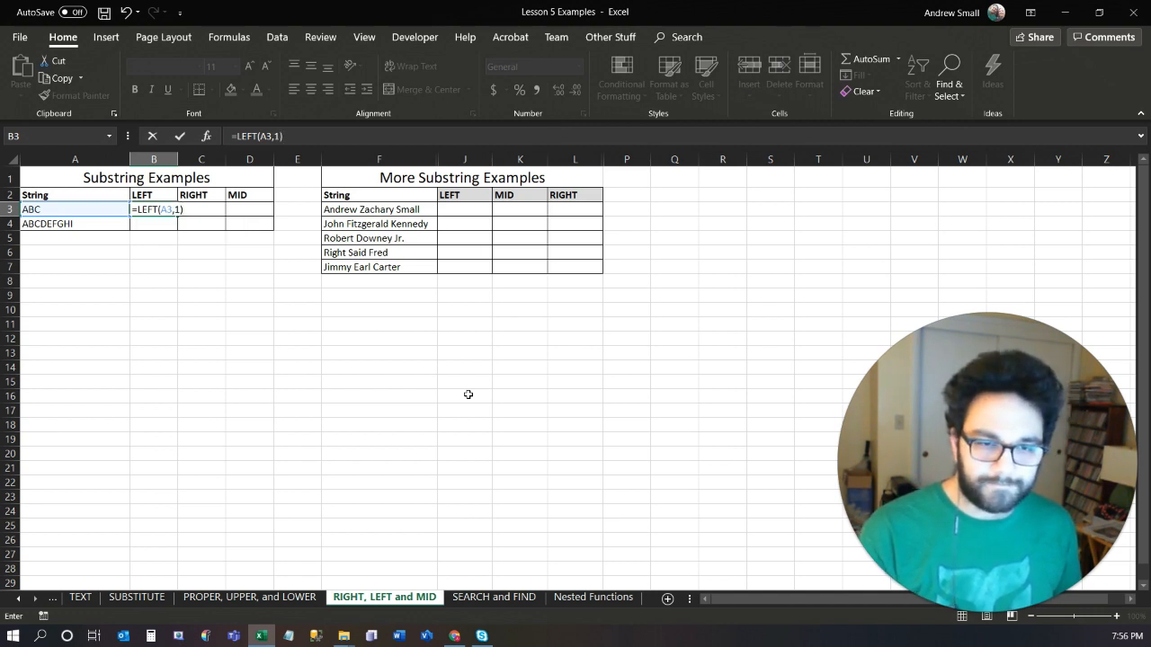
pyautogui.press('Tab')
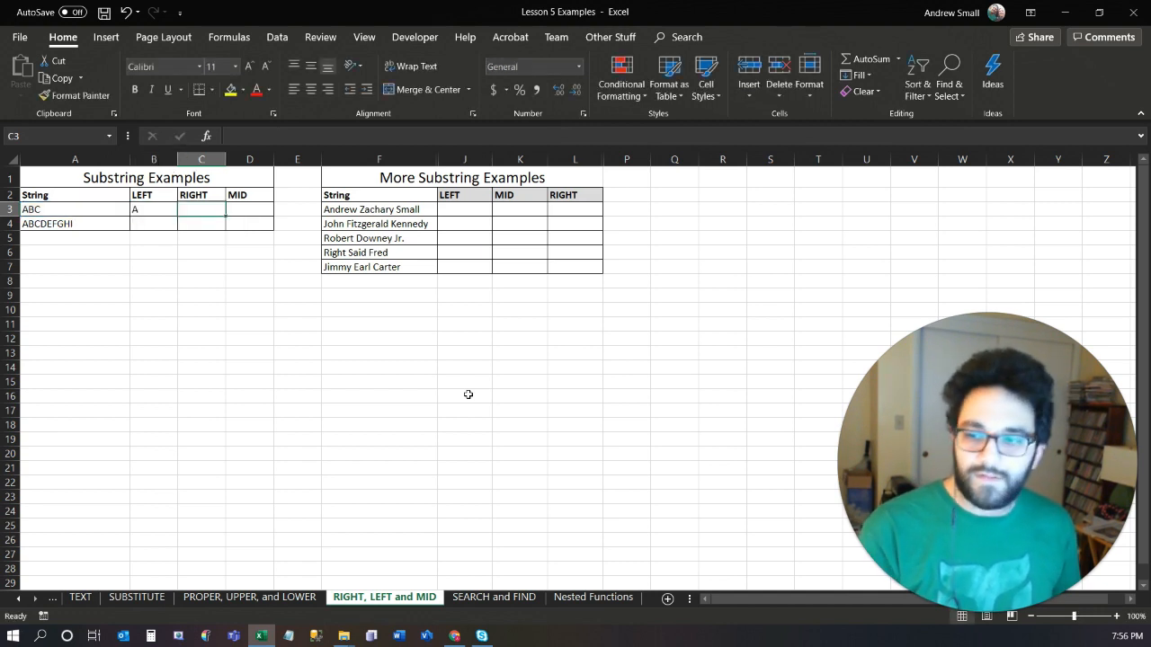
# Enter =RIGHT(A3,1) in C3 to extract the last character of the string.
pyautogui.write('=')
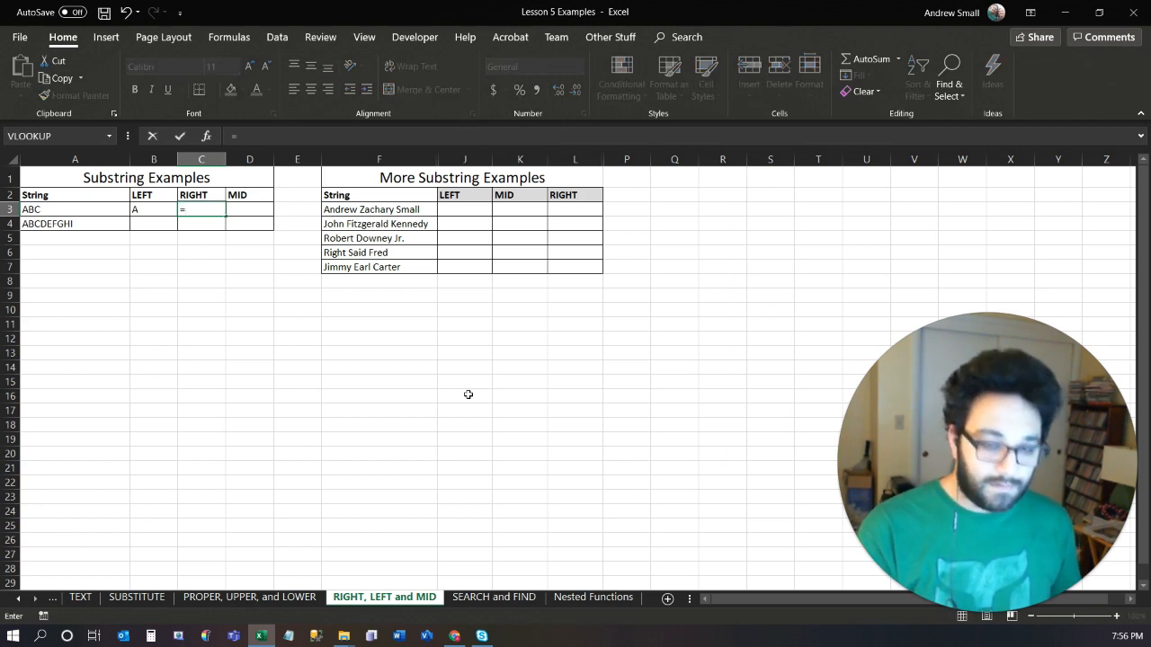
pyautogui.write('right')
pyautogui.press('Tab')
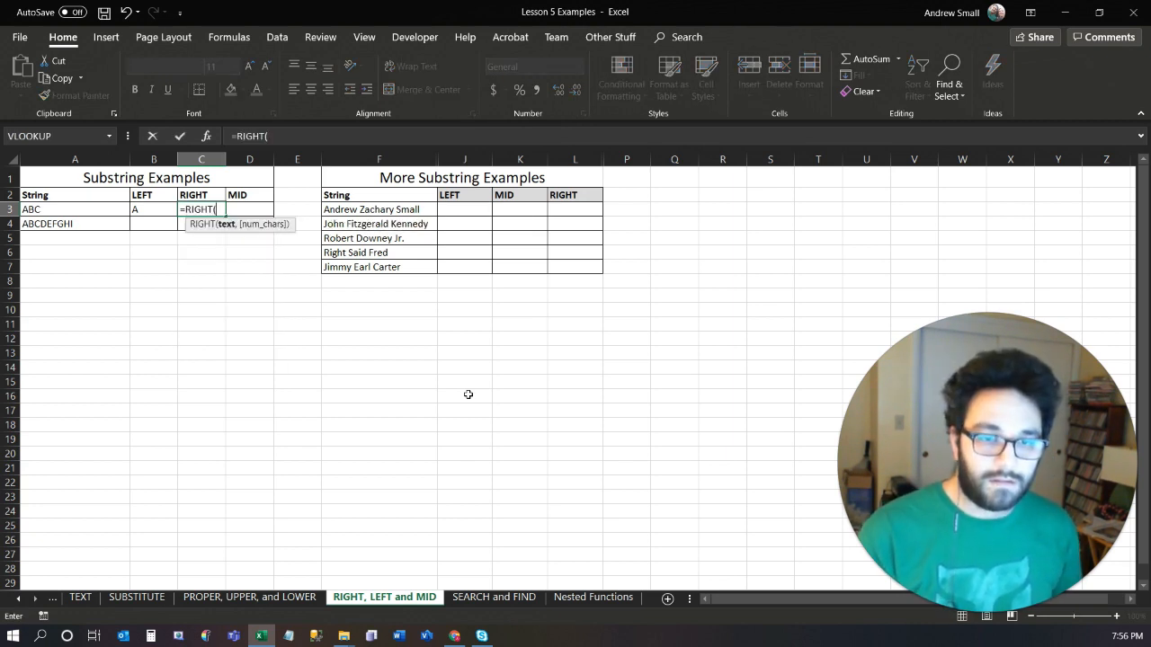
pyautogui.press('Left')
pyautogui.press('Left')
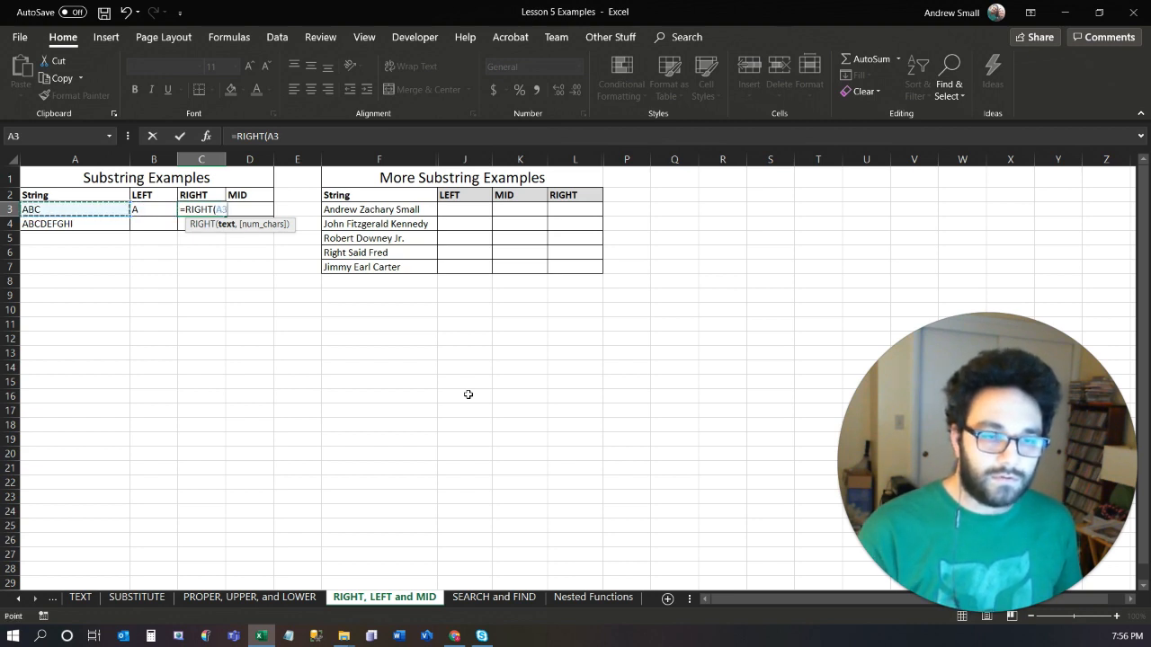
pyautogui.write(',')
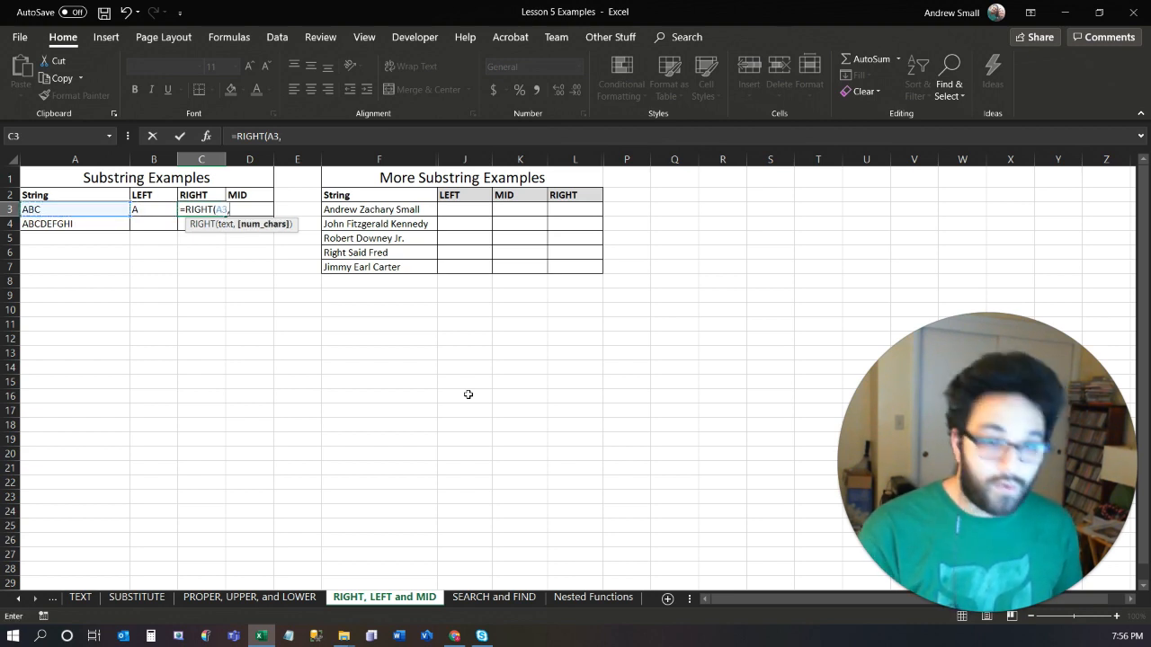
pyautogui.write('1)')
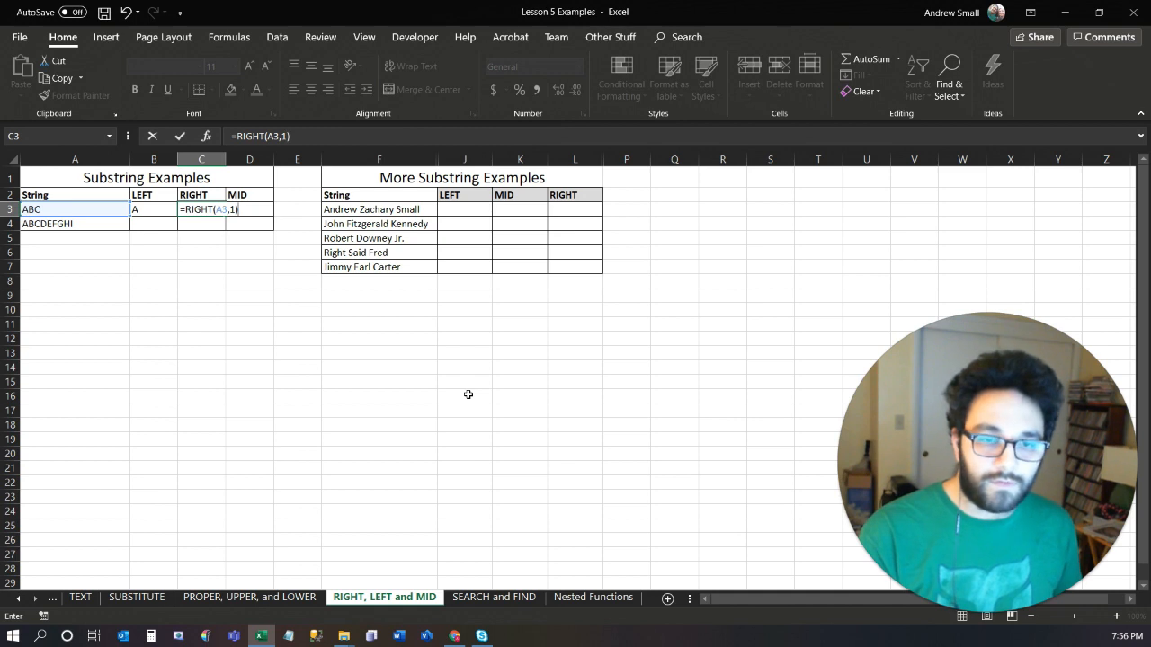
pyautogui.press('Tab')
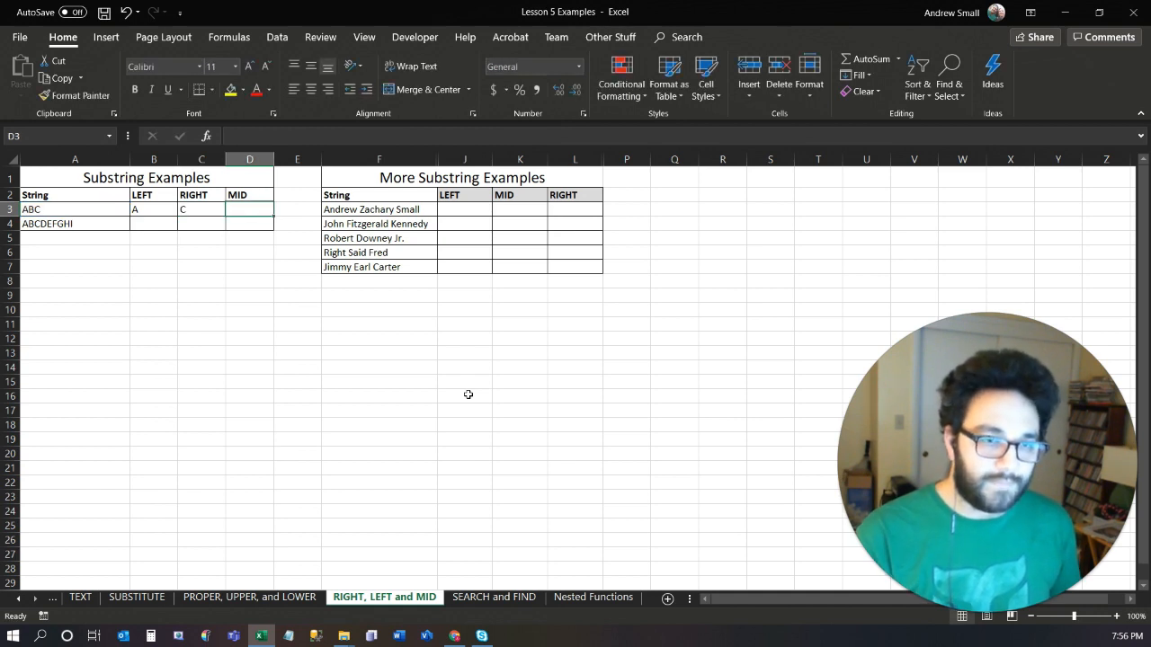
# Enter =MID(A3,2,1) in D3 to extract one character starting at the second position.
pyautogui.write('=')
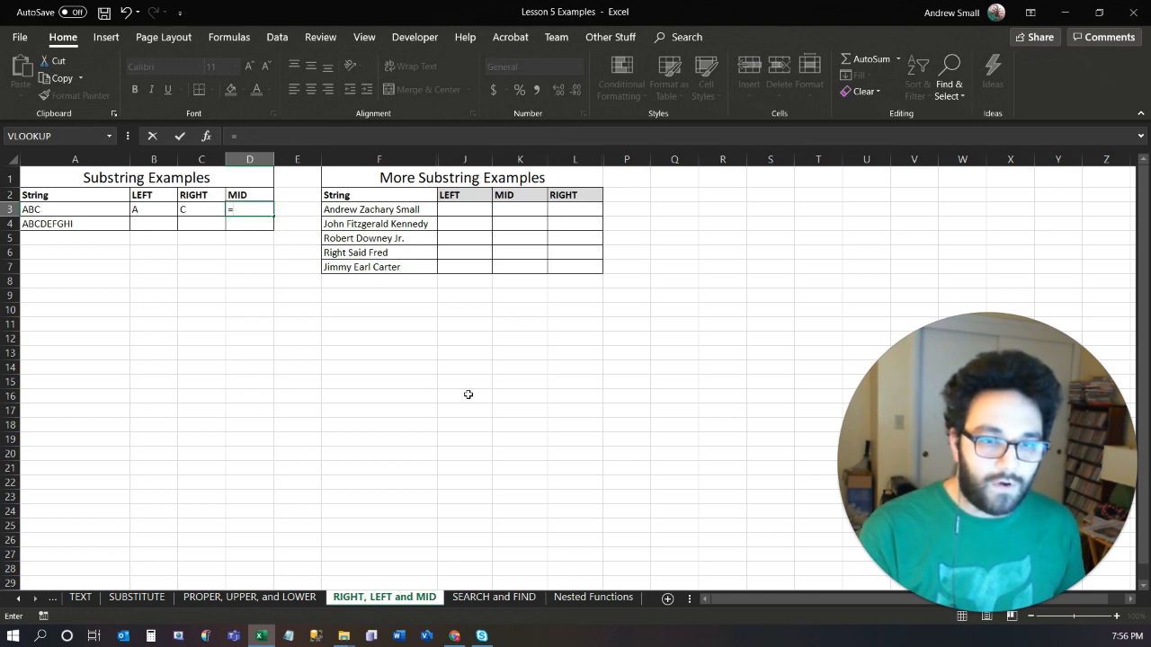
pyautogui.write('MID(')
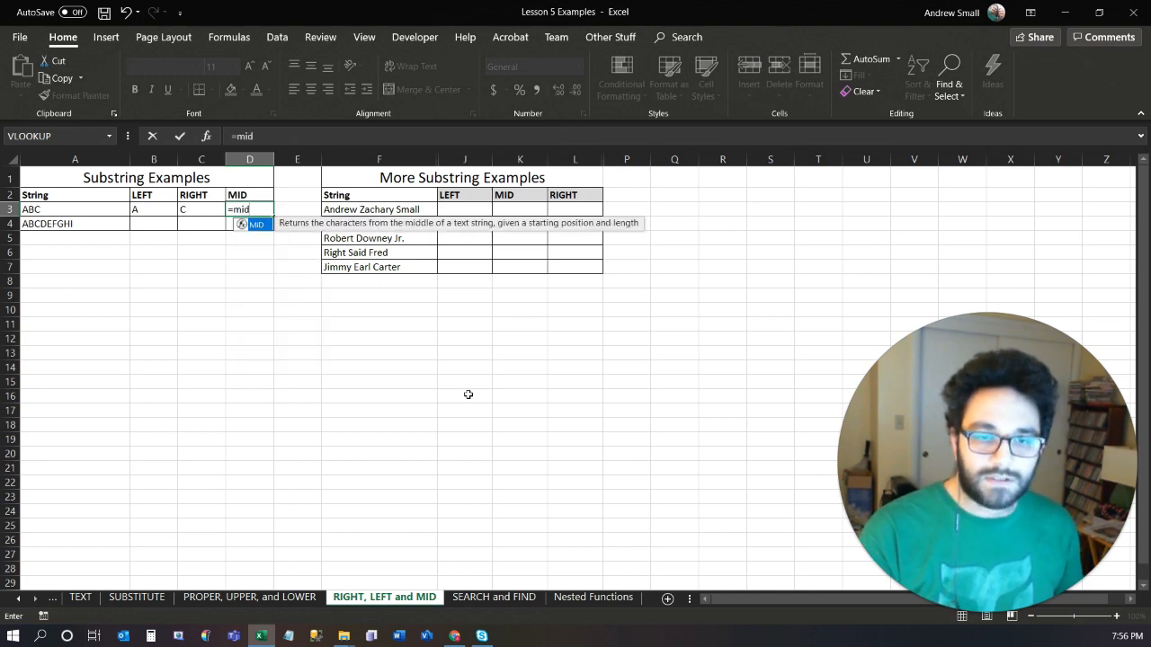
pyautogui.press('Left')
pyautogui.press('Left')
pyautogui.press('Left')
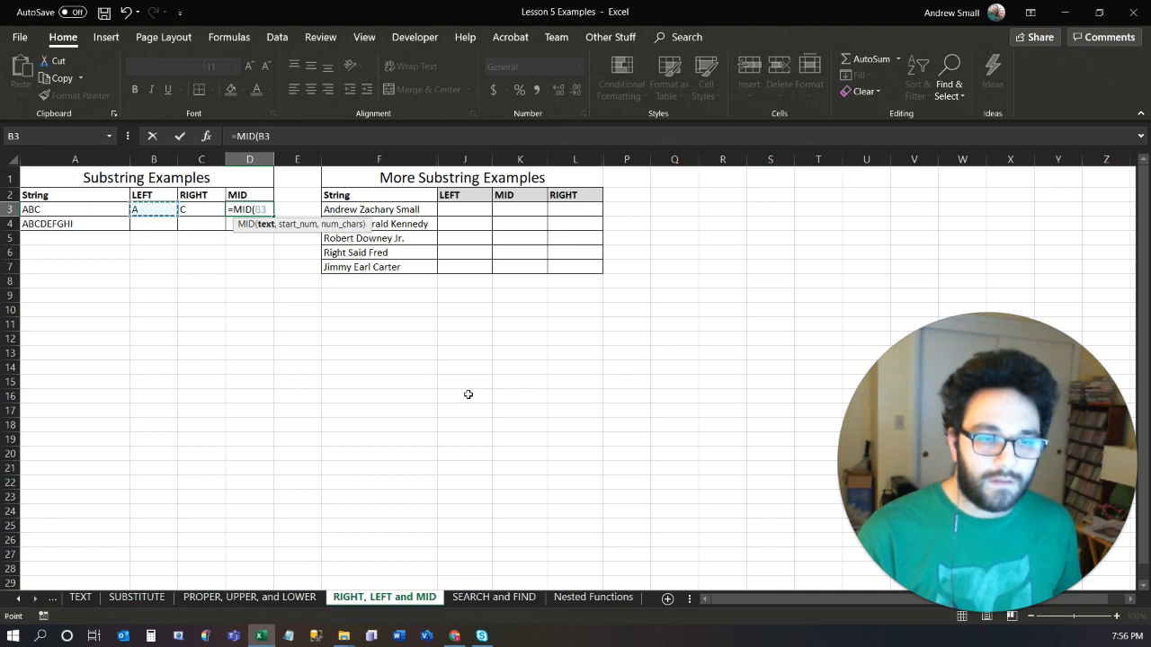
pyautogui.write(',')
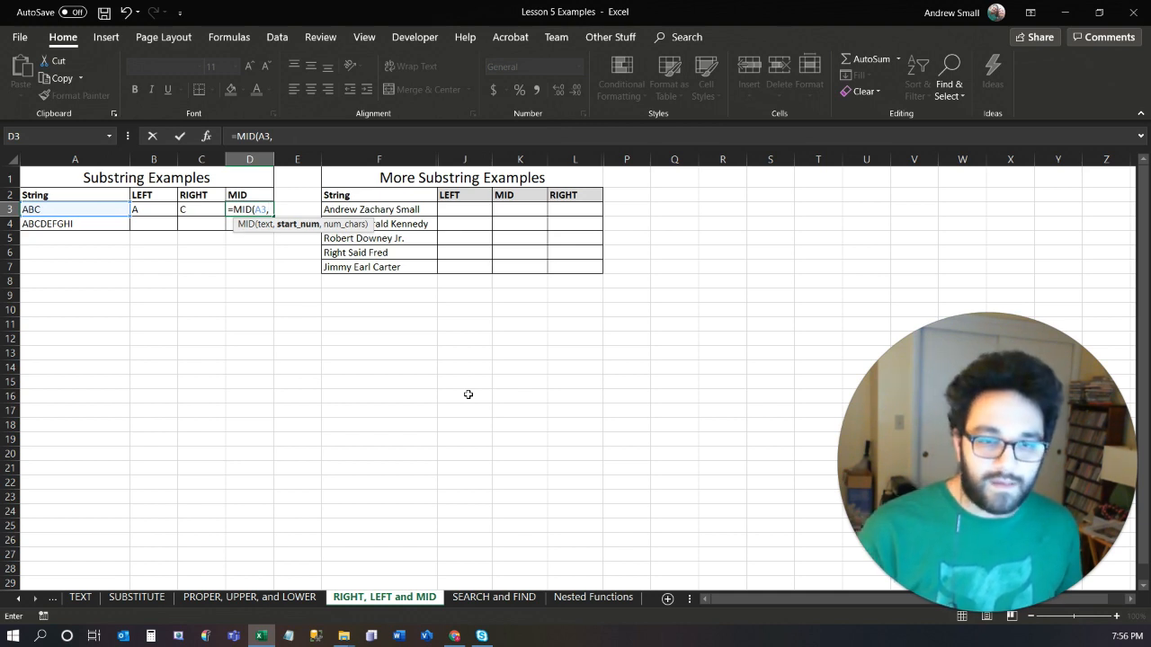
pyautogui.write('2')
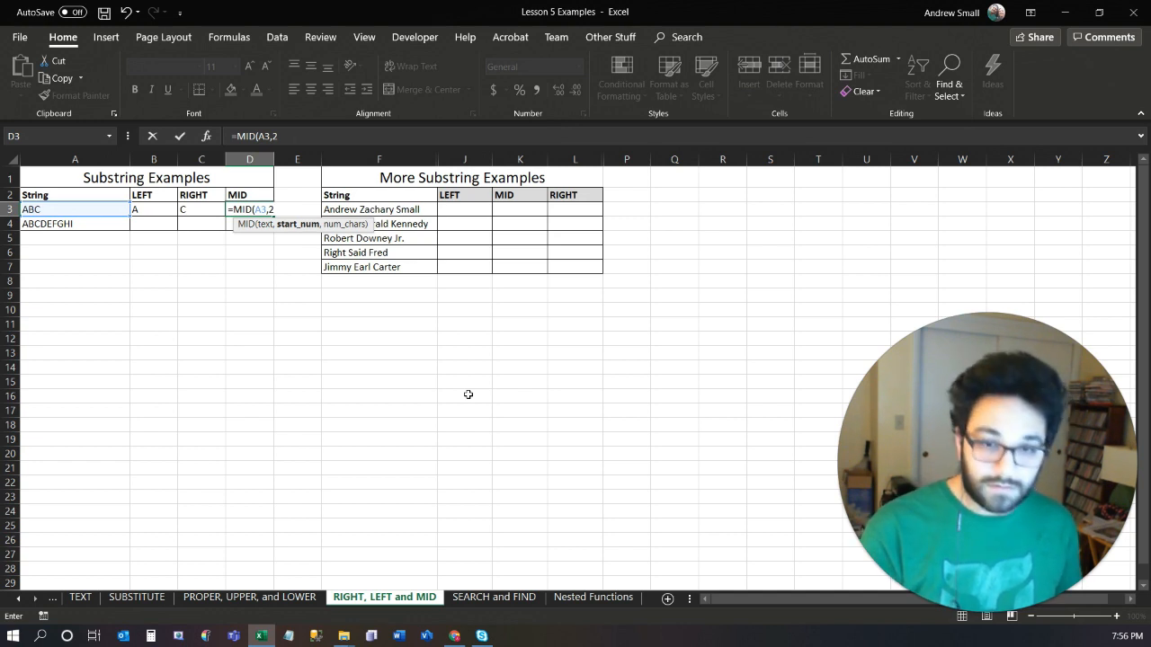
pyautogui.write(',')
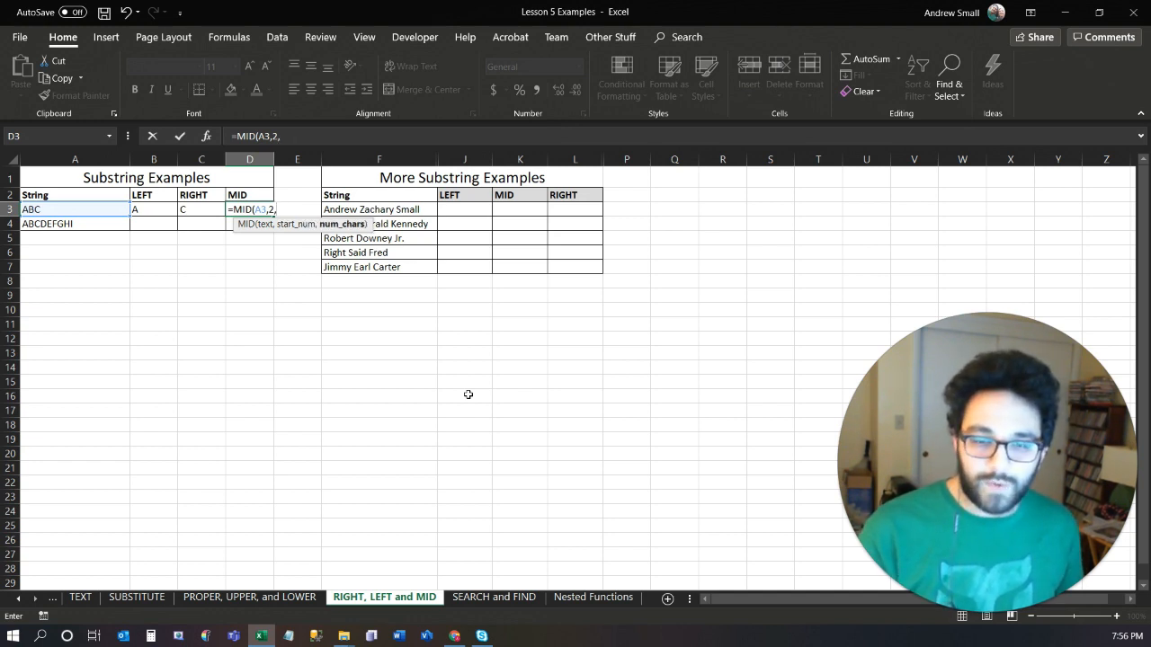
pyautogui.write('1')
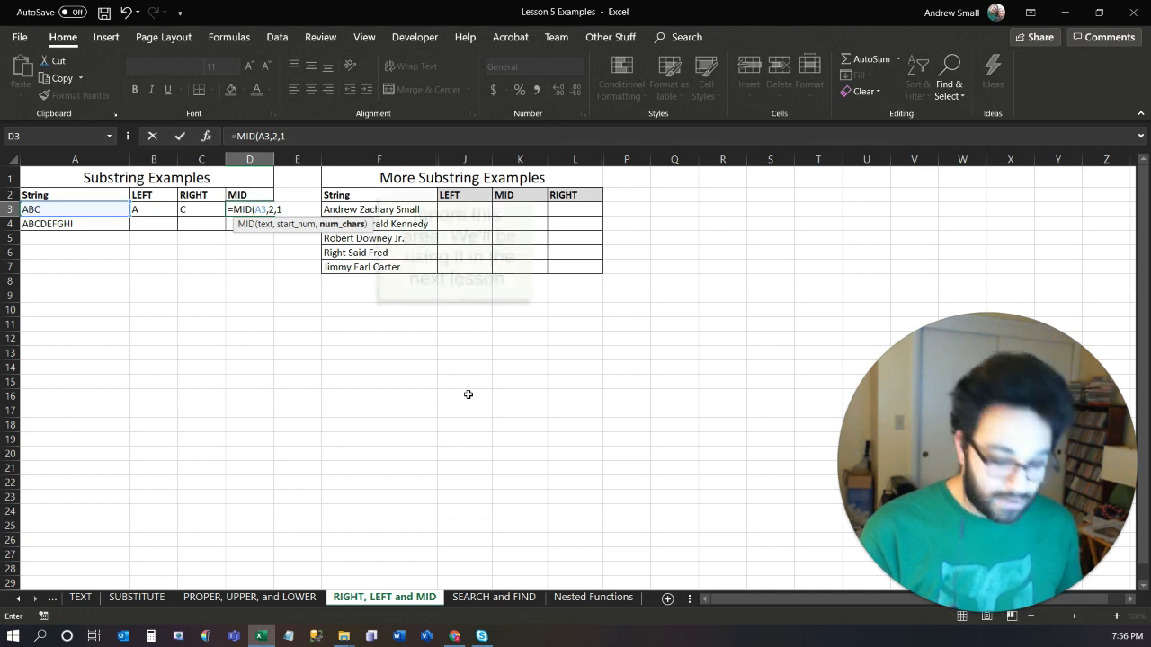
pyautogui.write(')')
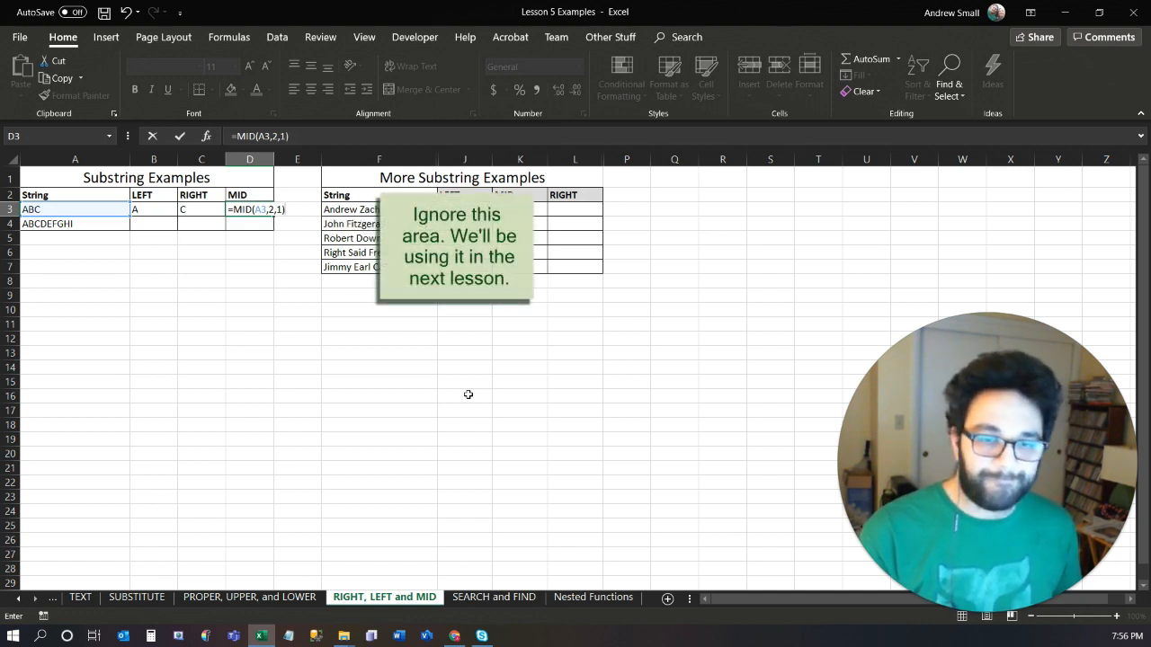
pyautogui.press('Return')
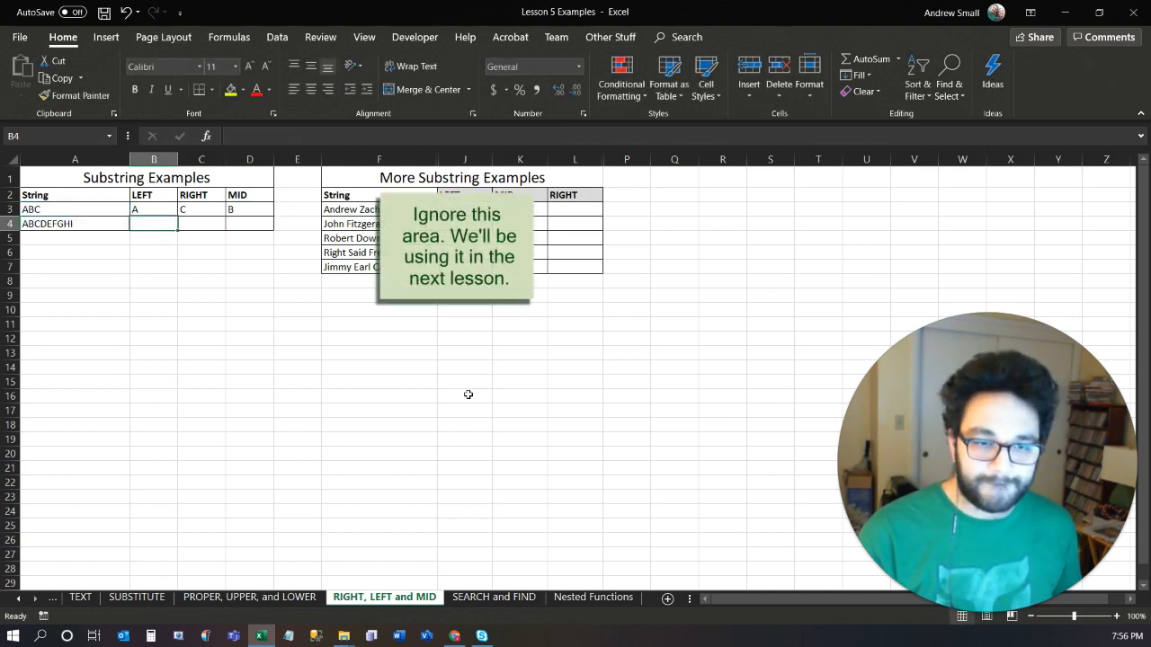
# Fill the LEFT, RIGHT and MID formulas from B3:D3 down into row 4.
pyautogui.press('Up')
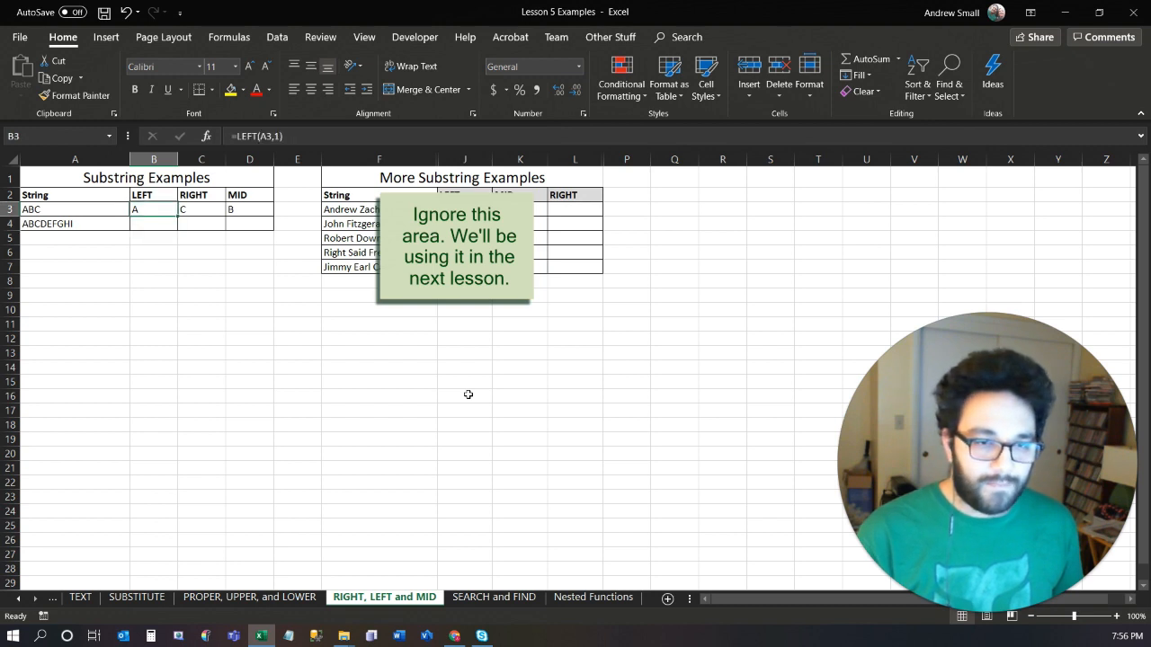
pyautogui.hotkey('shift', 'Right')
pyautogui.hotkey('shift', 'Right')
pyautogui.hotkey('shift', 'Down')
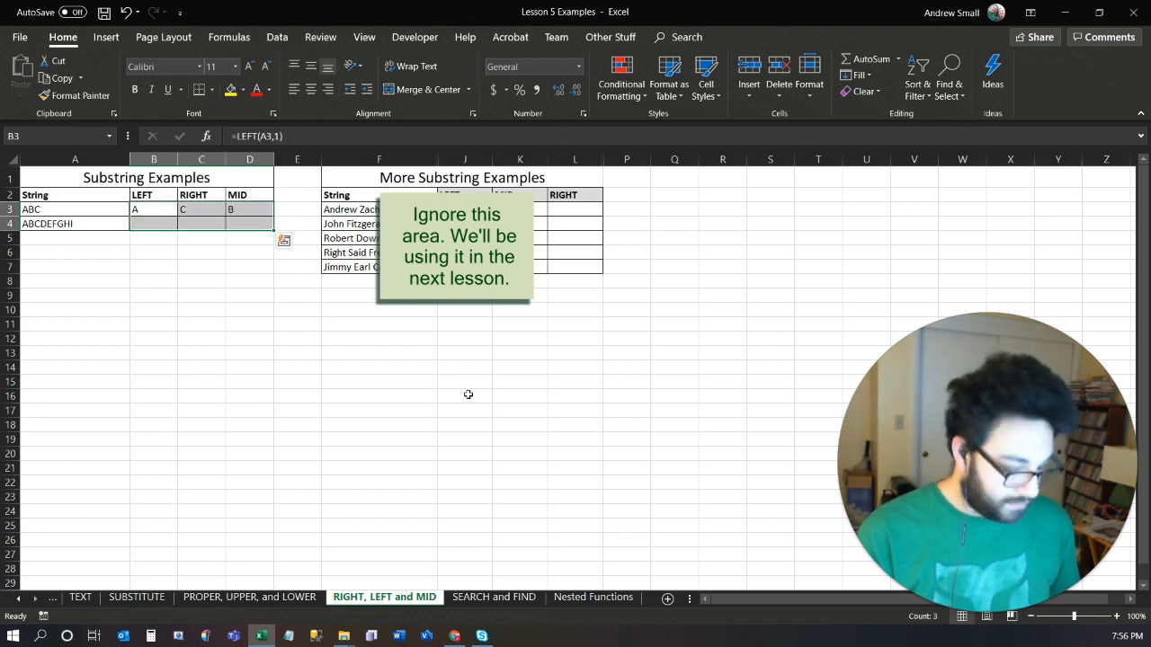
pyautogui.hotkey('ctrl', 'd')
pyautogui.press('Down')
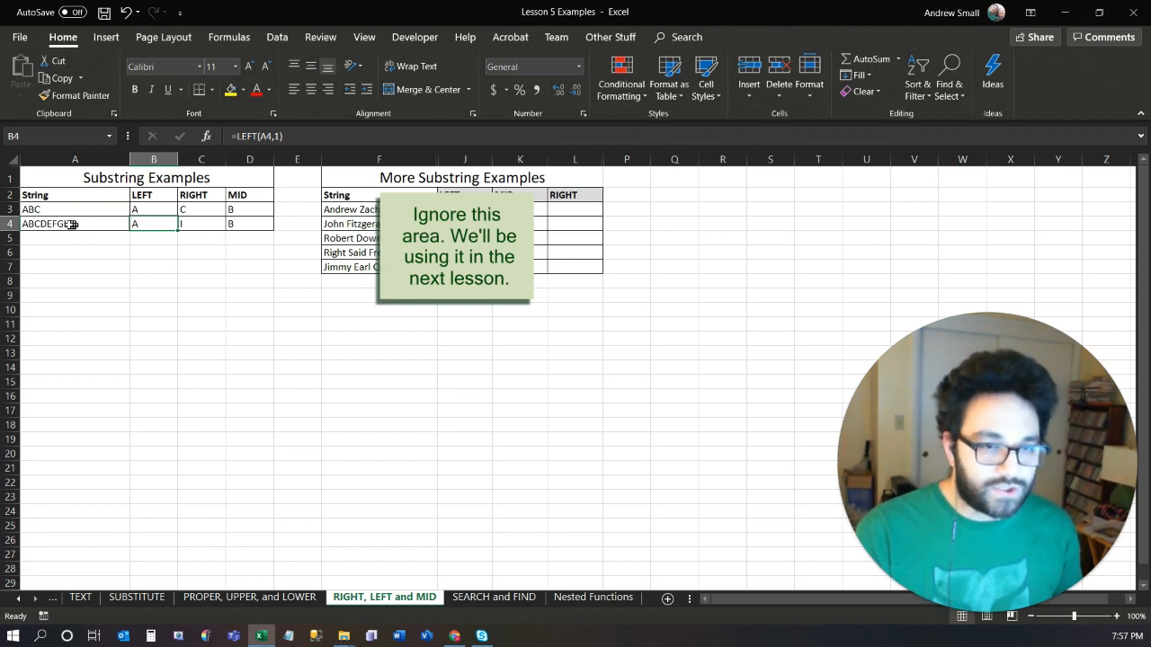
# Change the LEFT formula in B4 to return the first 3 characters of A4.
pyautogui.click(25, 222)
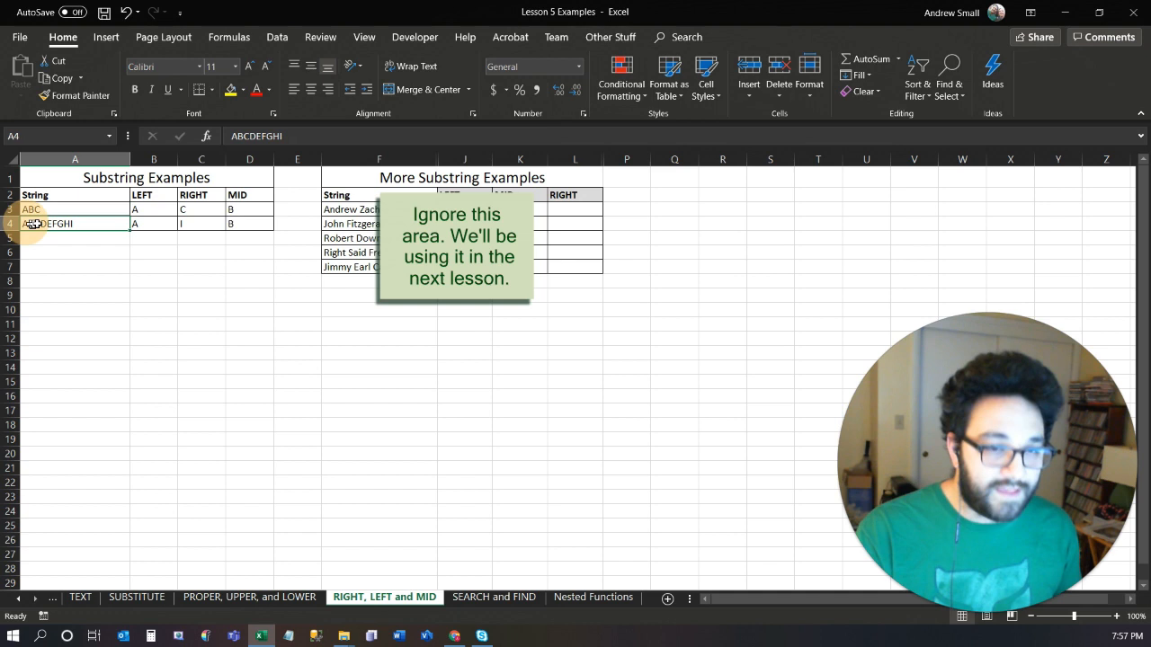
pyautogui.click(153, 225)
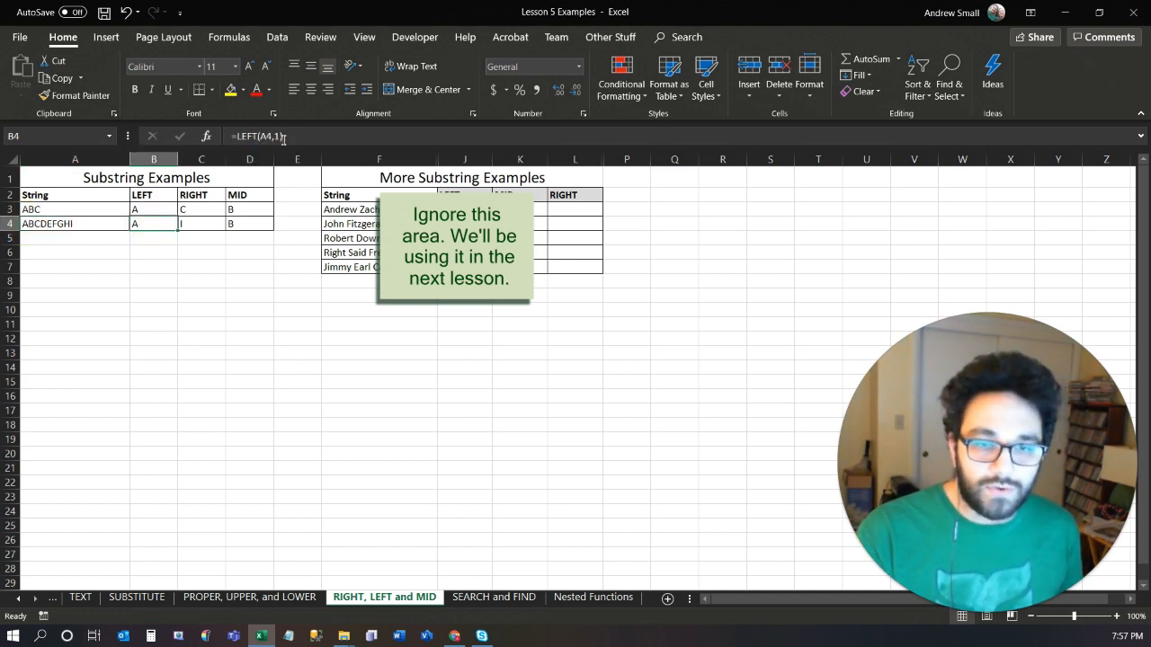
pyautogui.doubleClick(161, 222)
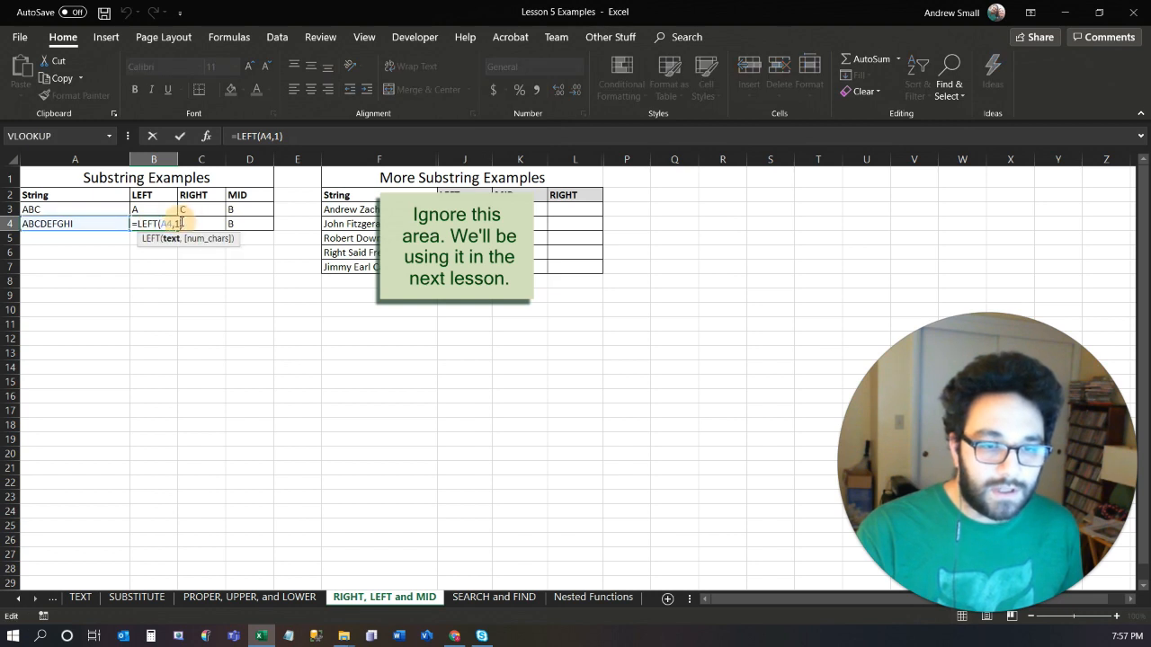
pyautogui.hotkey('shift', 'Left')
pyautogui.write('3')
pyautogui.press('Tab')
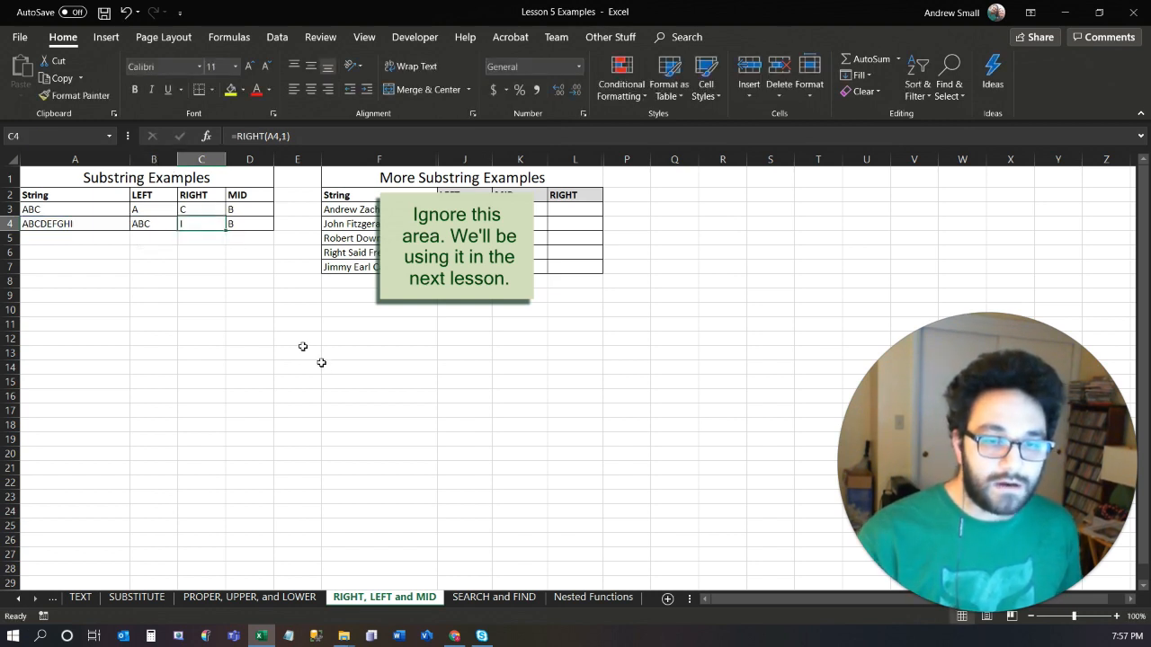
# Change the RIGHT formula in C4 to return the last 3 characters of A4.
pyautogui.doubleClick(199, 223)
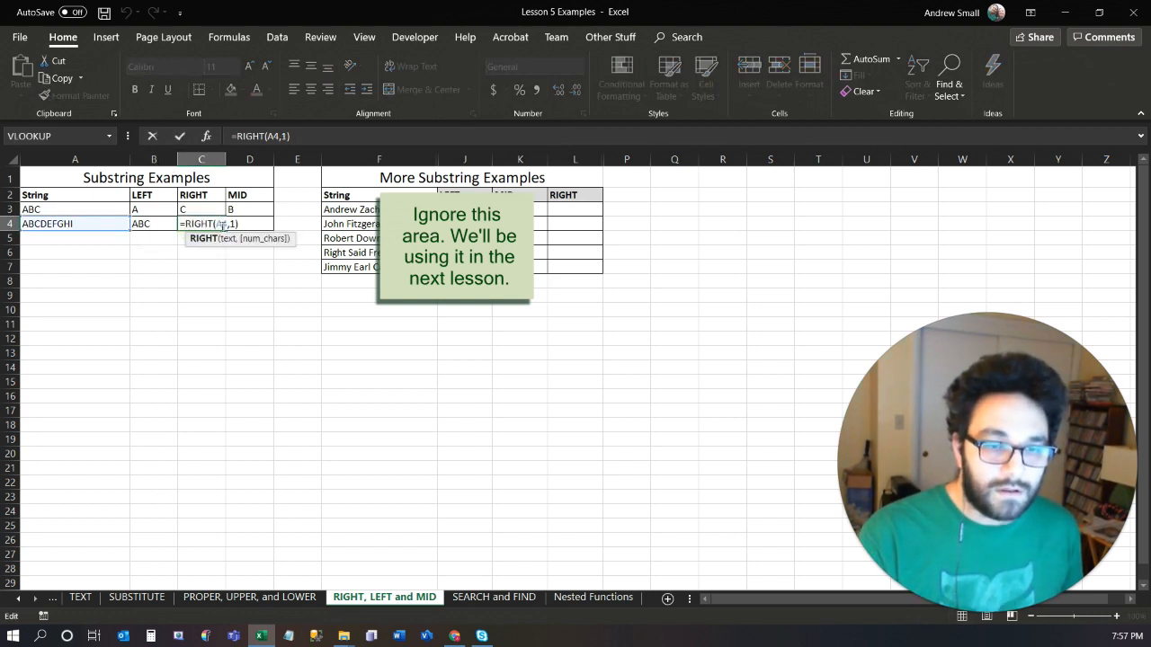
pyautogui.hotkey('shift', 'Left')
pyautogui.write('3')
pyautogui.press('Tab')
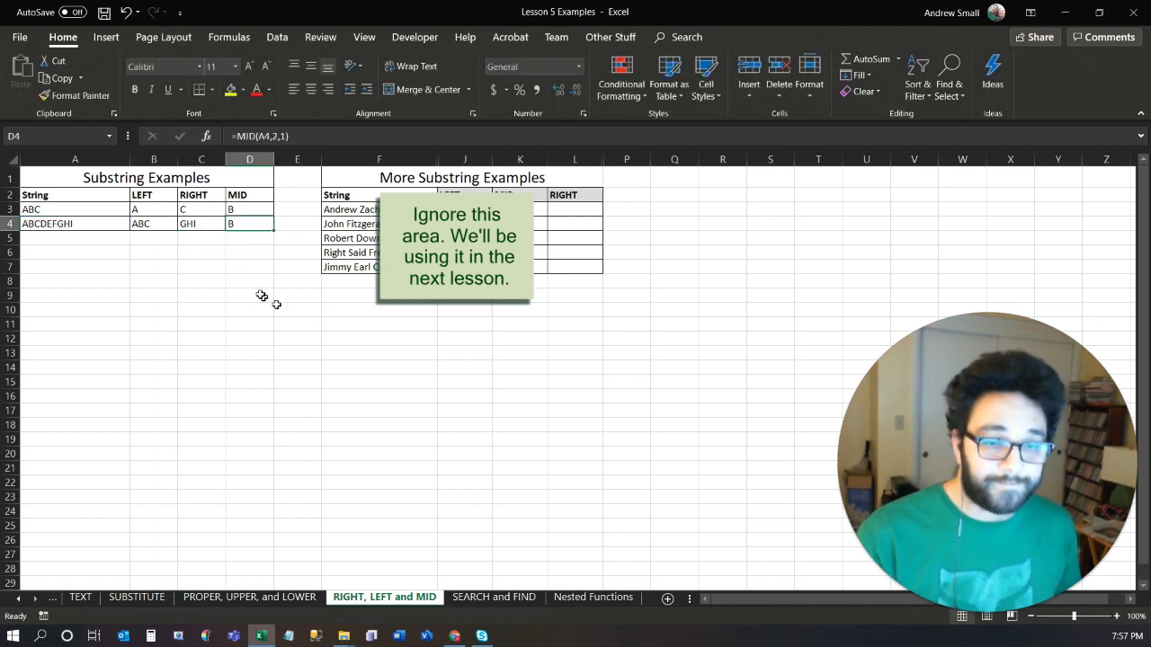
# Change the MID formula in D4 to =MID(A4,4,3), extracting three characters from the fourth position, and reselect the cell.
pyautogui.doubleClick(249, 224)
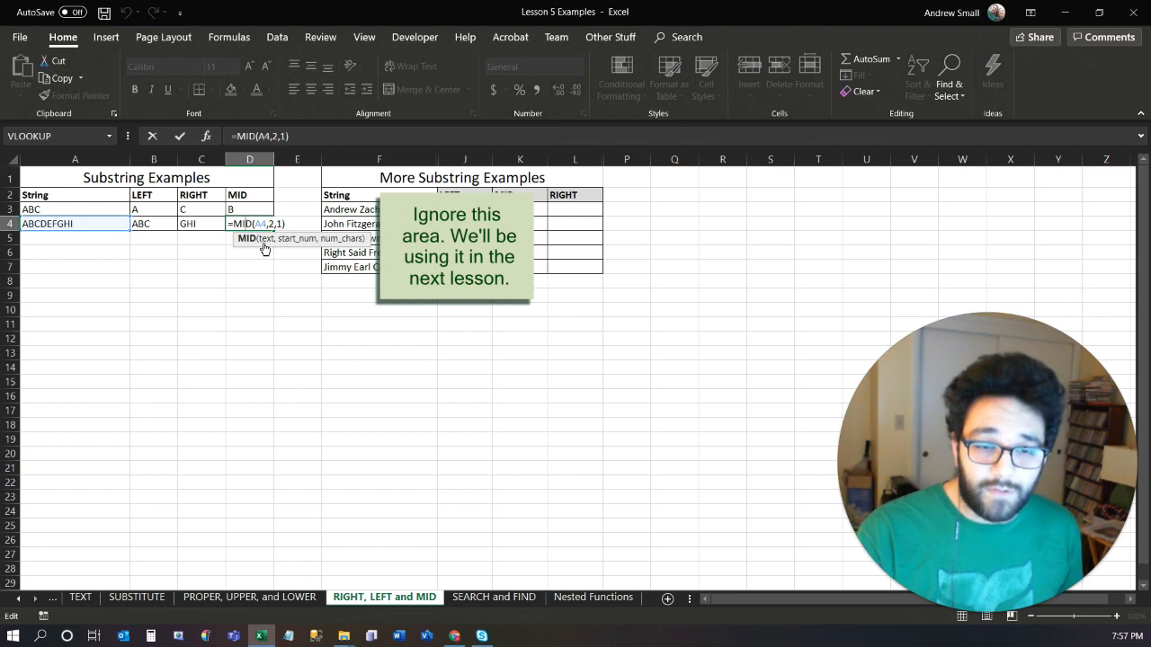
pyautogui.click(269, 226)
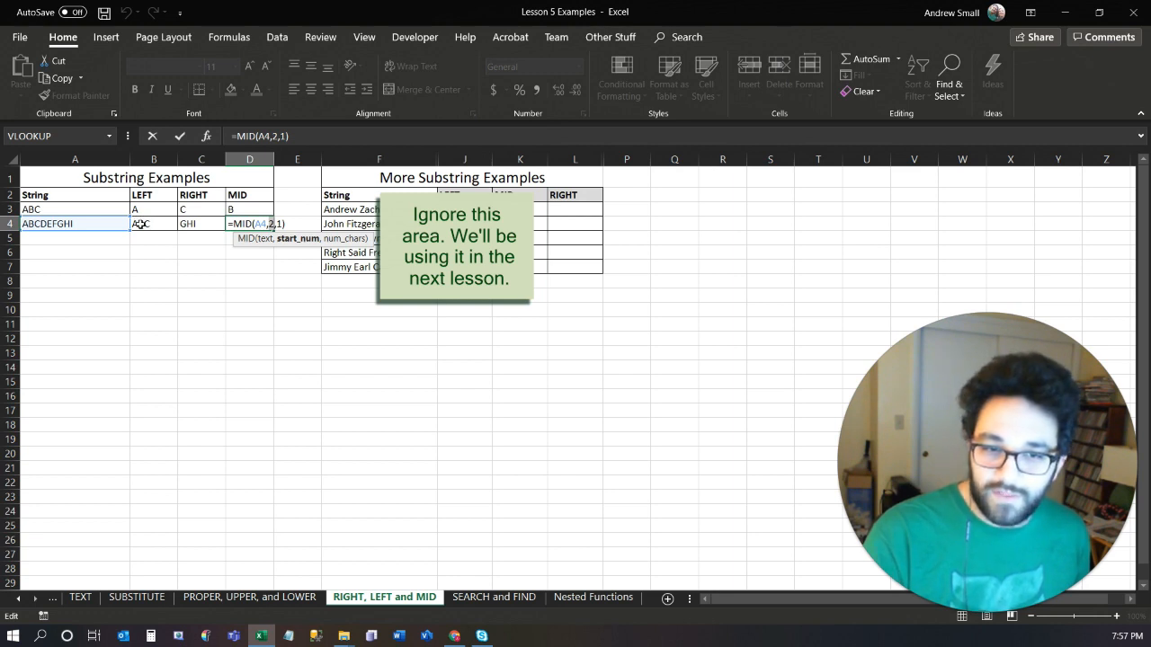
pyautogui.press('BackSpace')
pyautogui.write('4')
pyautogui.press('Right')
pyautogui.hotkey('shift', 'Right')
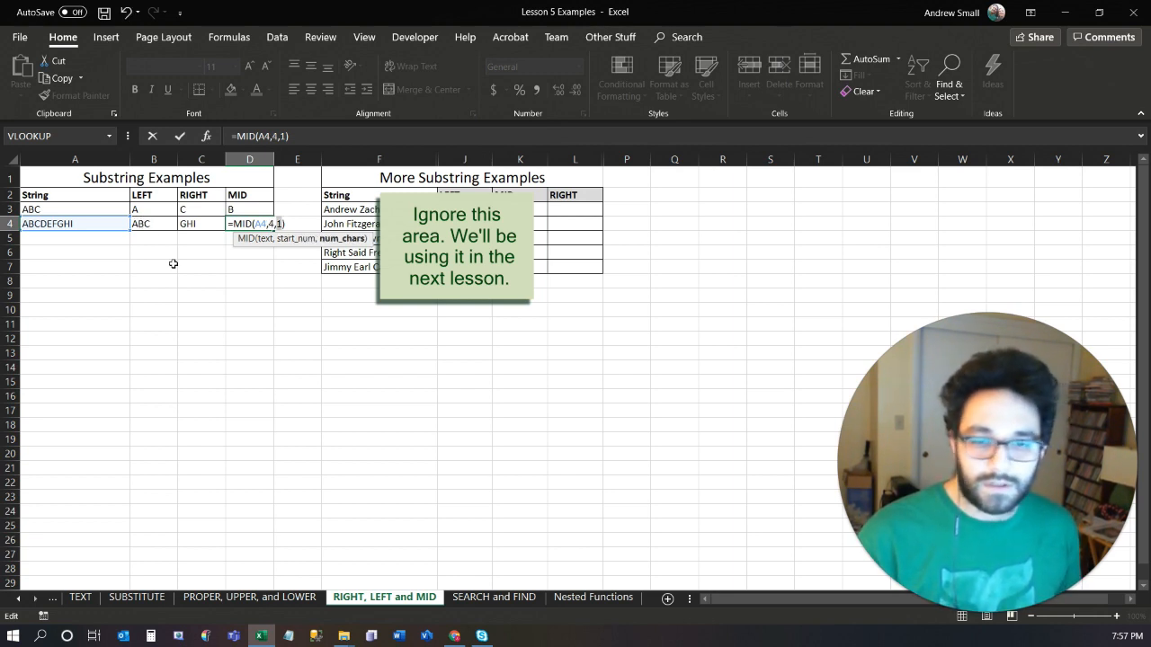
pyautogui.write('3')
pyautogui.press('Return')
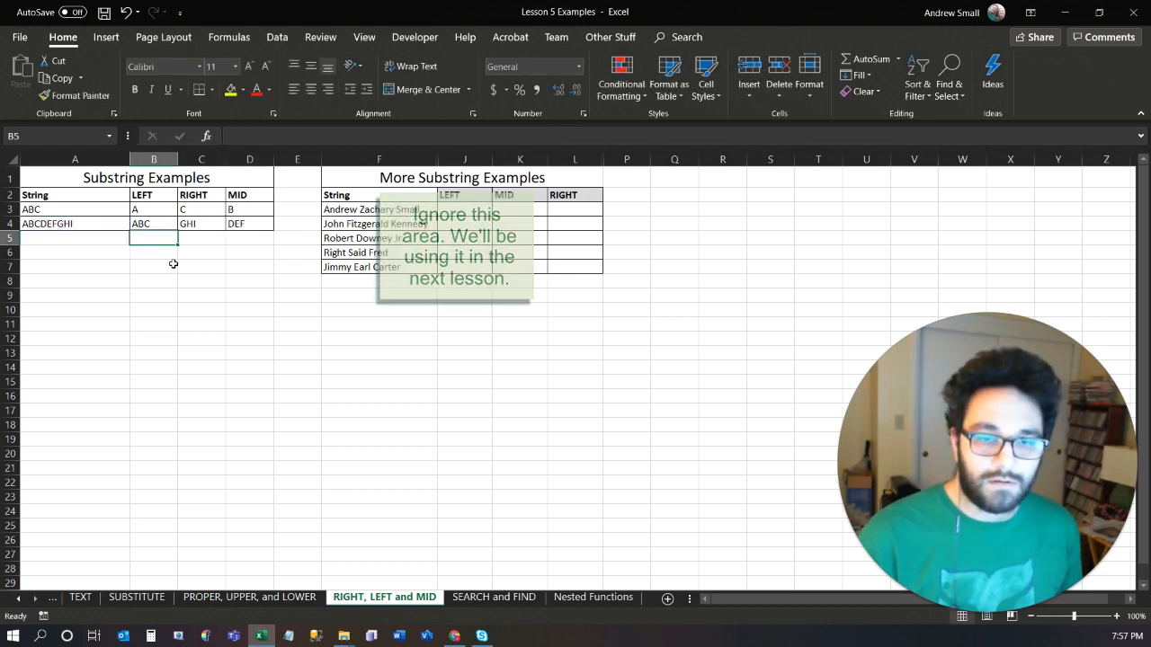
pyautogui.press('Up')
pyautogui.press('Right')
pyautogui.press('Right')
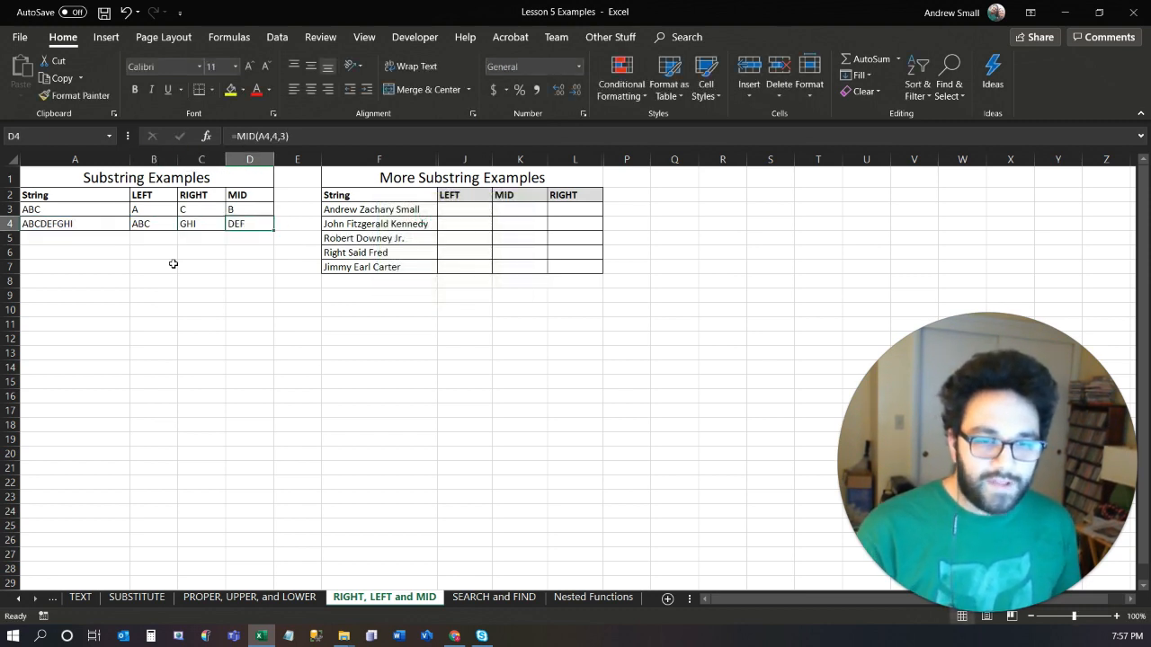
pyautogui.hotkey('shift', 'Up')
pyautogui.hotkey('shift', 'Left')
pyautogui.hotkey('shift', 'Left')
pyautogui.hotkey('shift', 'Left')
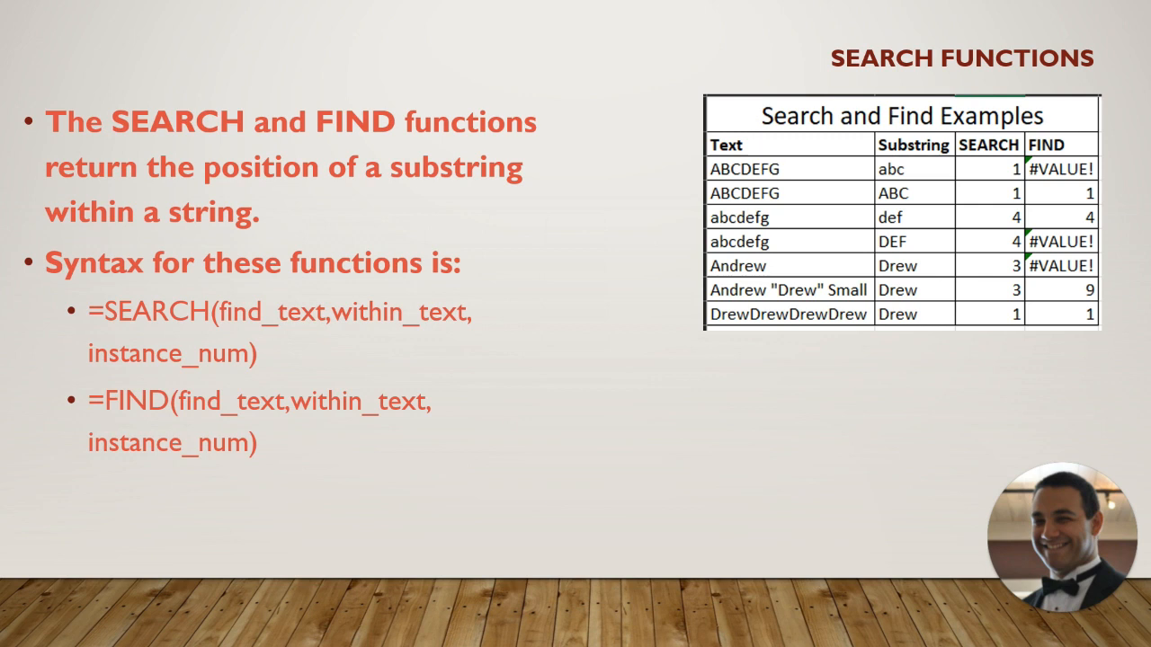
pyautogui.press('Right')
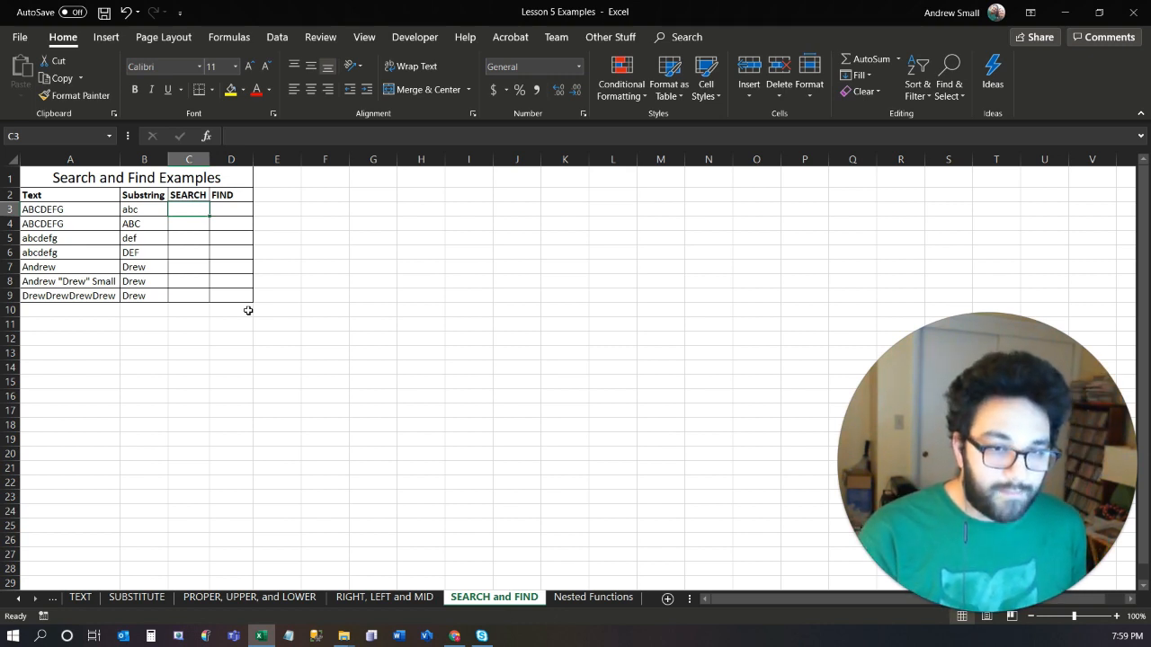
# Enter =SEARCH(B3,A3) in C3 to locate the substring within the text, and reselect the cell.
pyautogui.write('=')
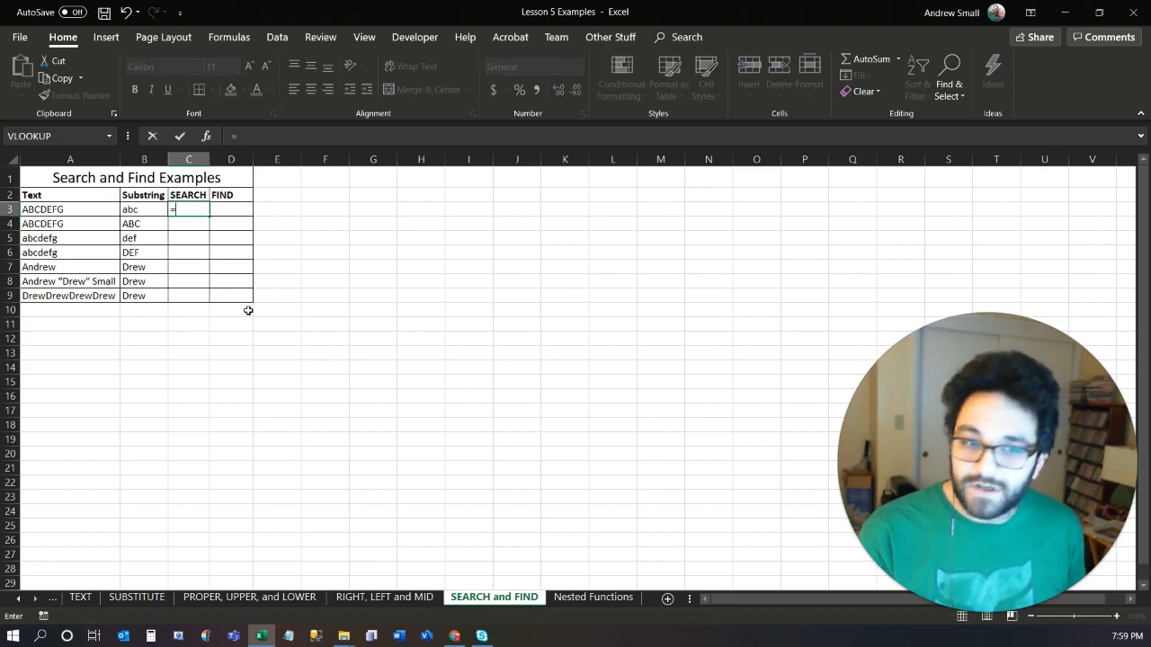
pyautogui.write('ser')
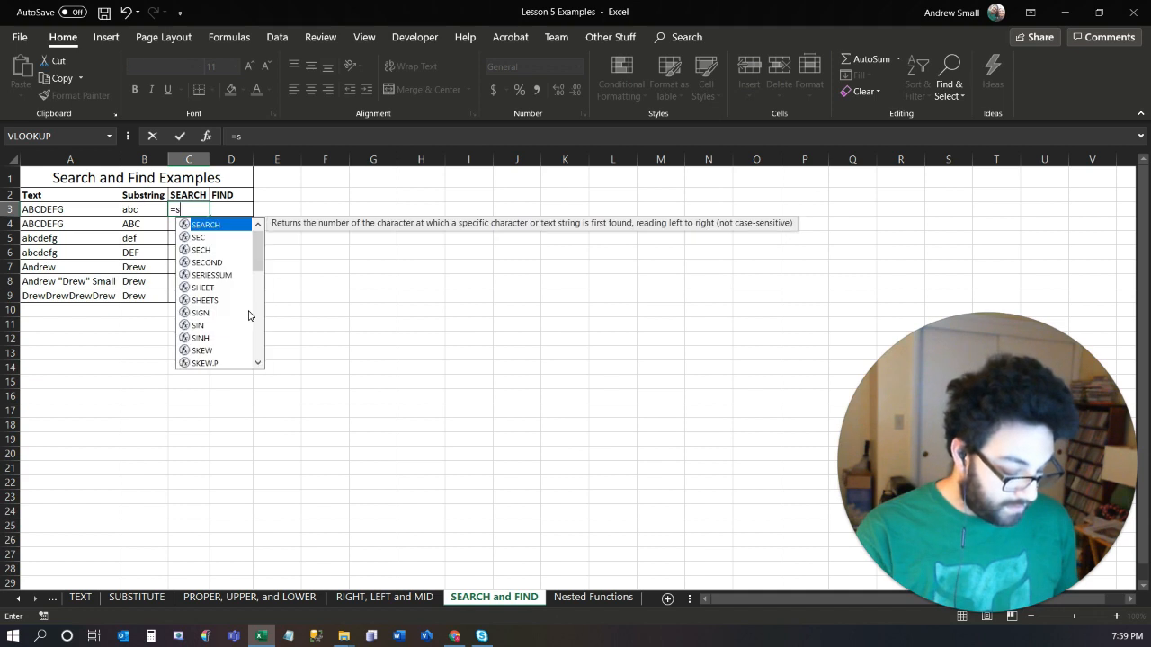
pyautogui.press('BackSpace')
pyautogui.write('ar')
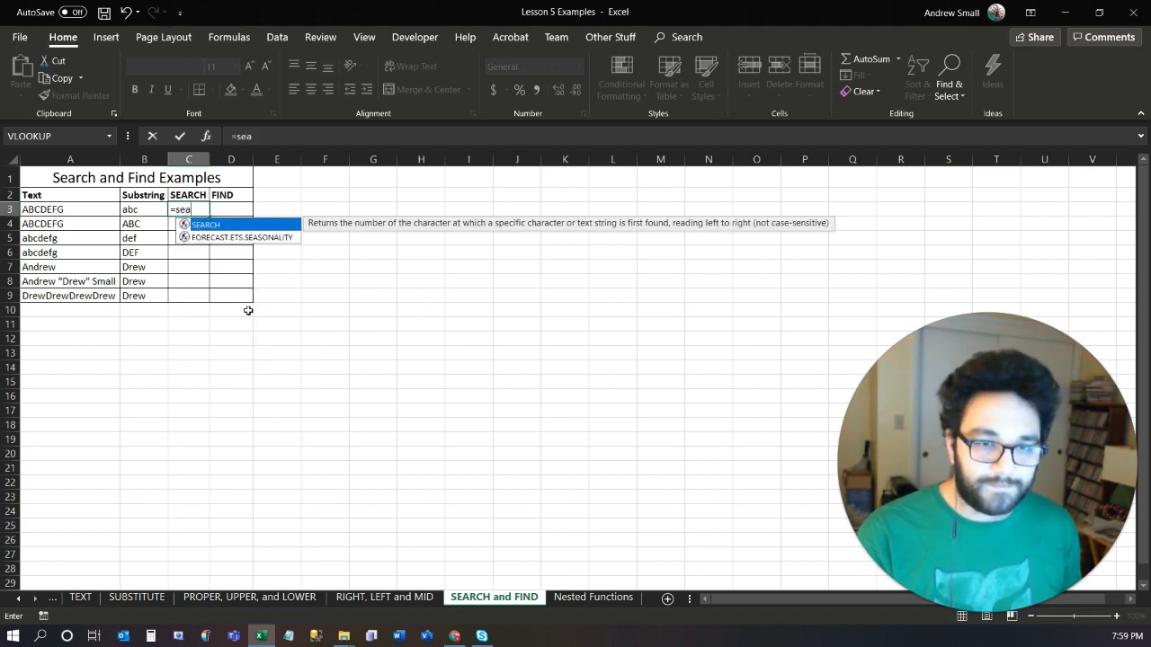
pyautogui.press('Tab')
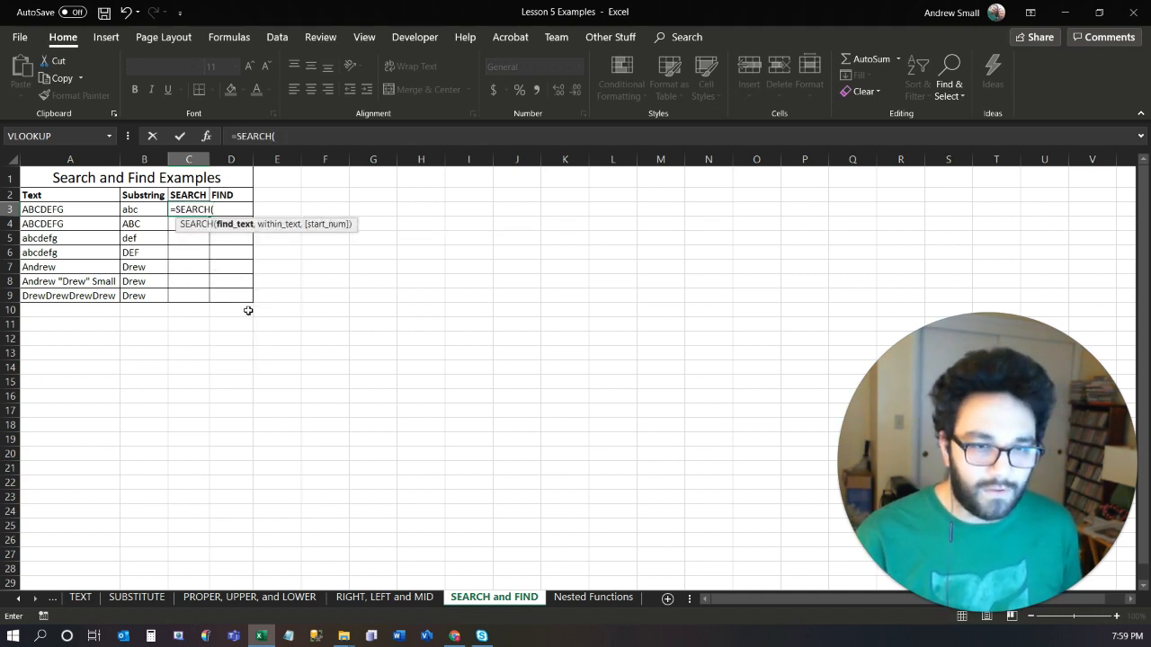
pyautogui.press('Left')
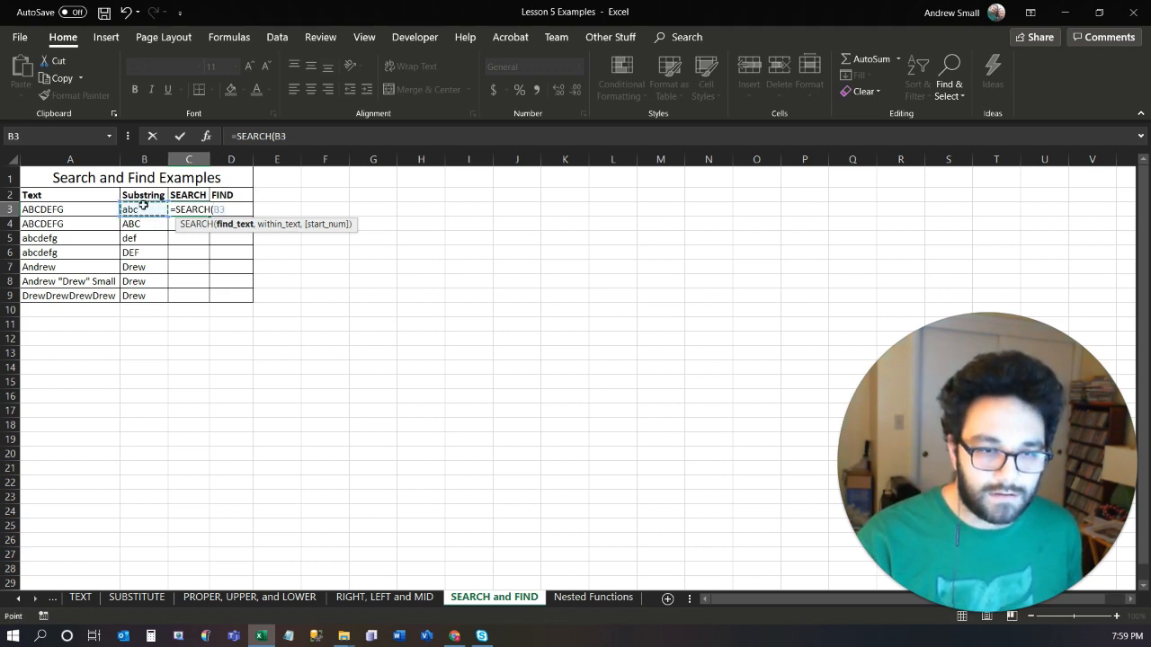
pyautogui.write(',')
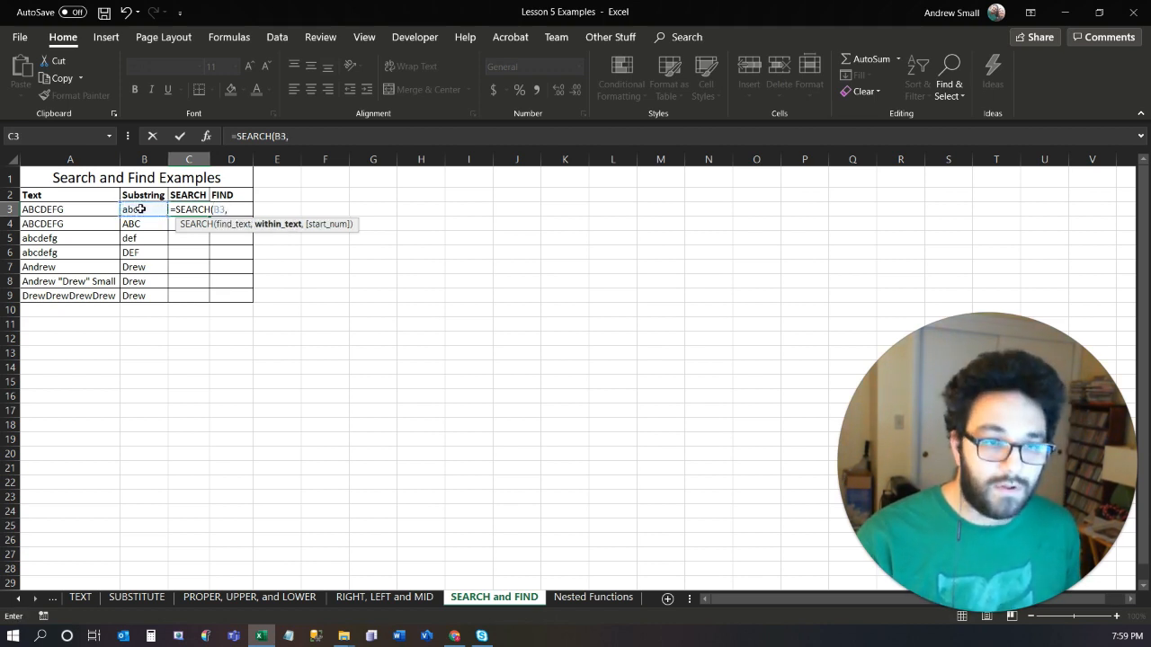
pyautogui.click(47, 209)
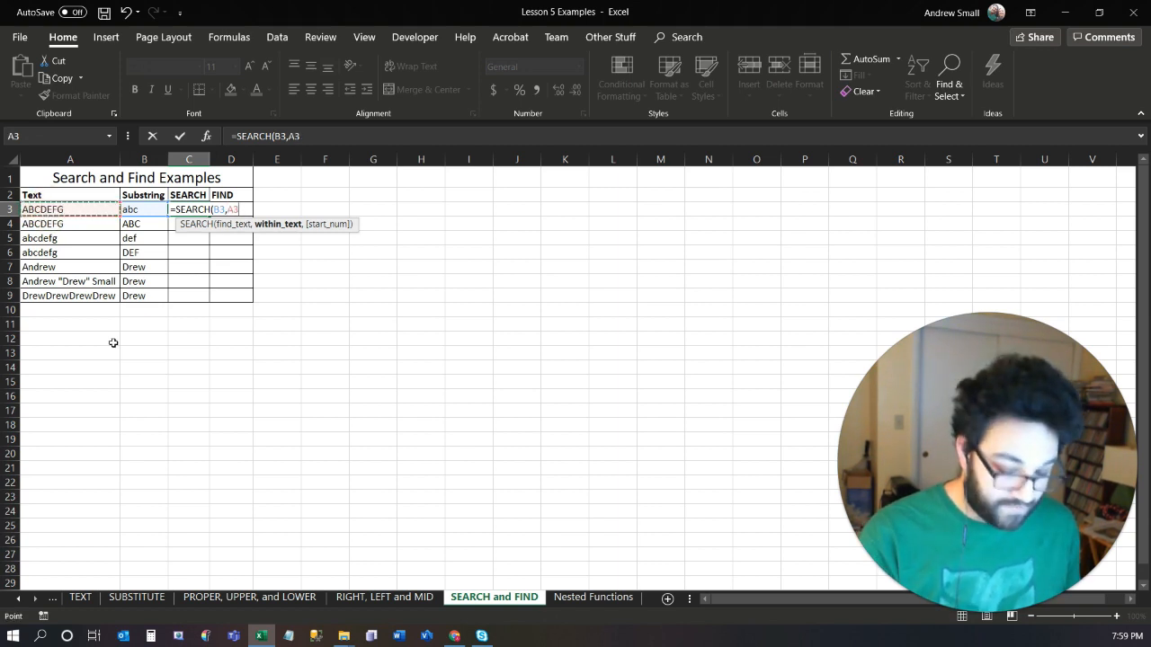
pyautogui.write(')')
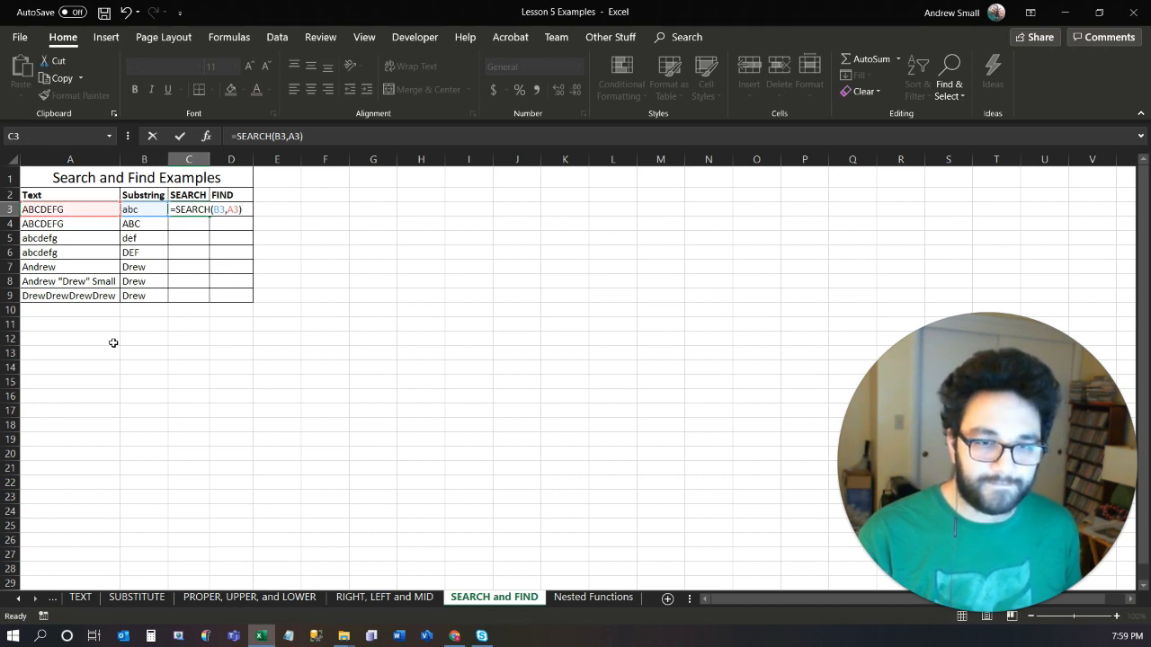
pyautogui.press('Return')
pyautogui.press('Up')
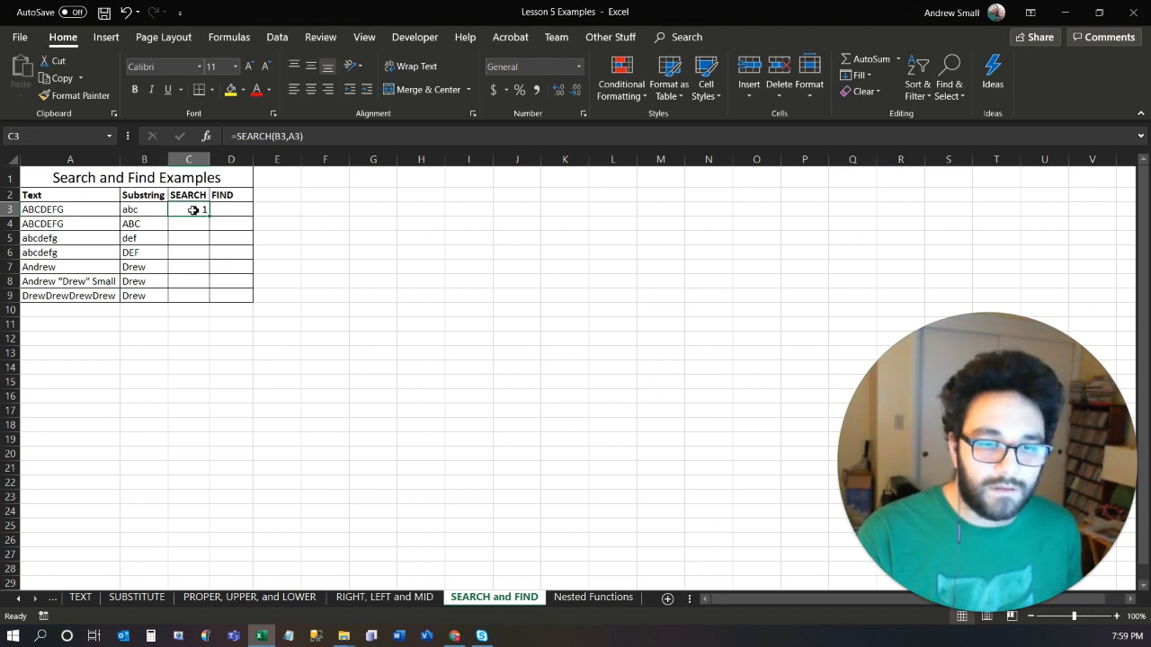
# Enter =FIND(B3,A3) in D3 to locate the same substring with a case-sensitive match.
pyautogui.click(241, 209)
pyautogui.write('=')
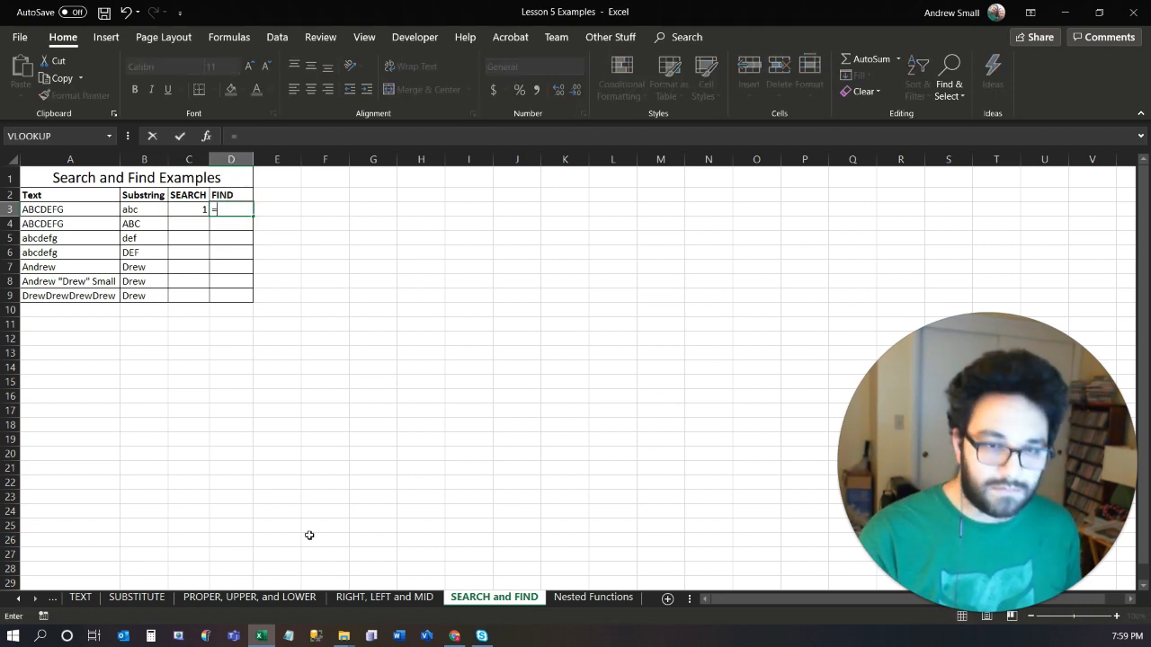
pyautogui.write('FIND(')
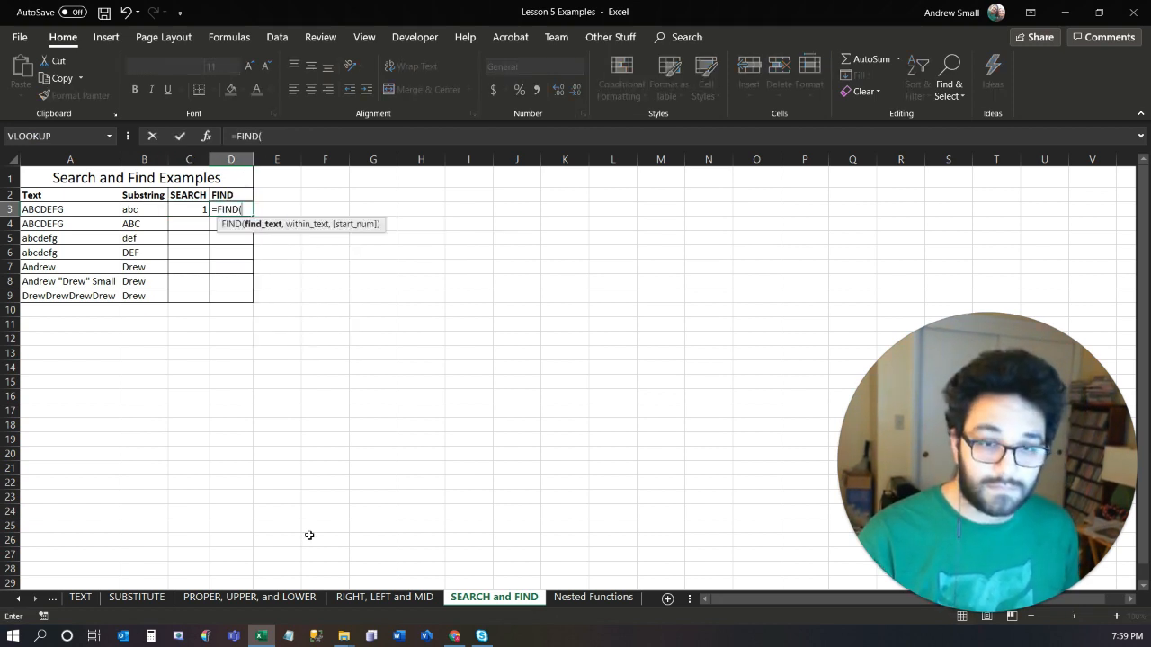
pyautogui.click(132, 209)
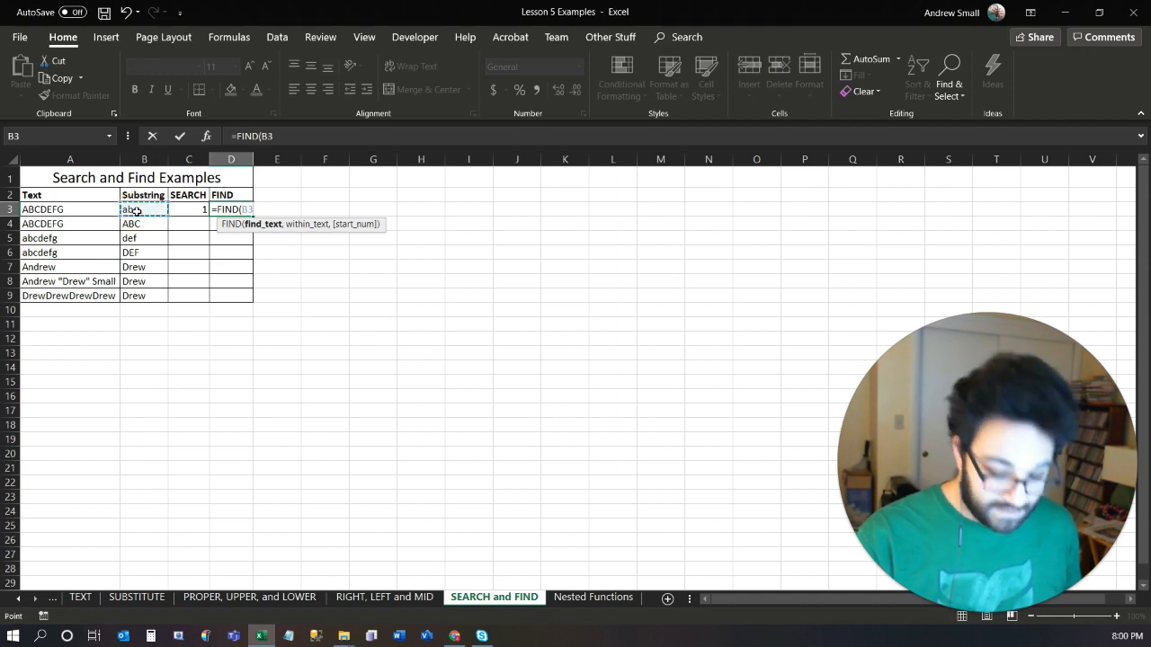
pyautogui.write(',')
pyautogui.click(85, 209)
pyautogui.write(')')
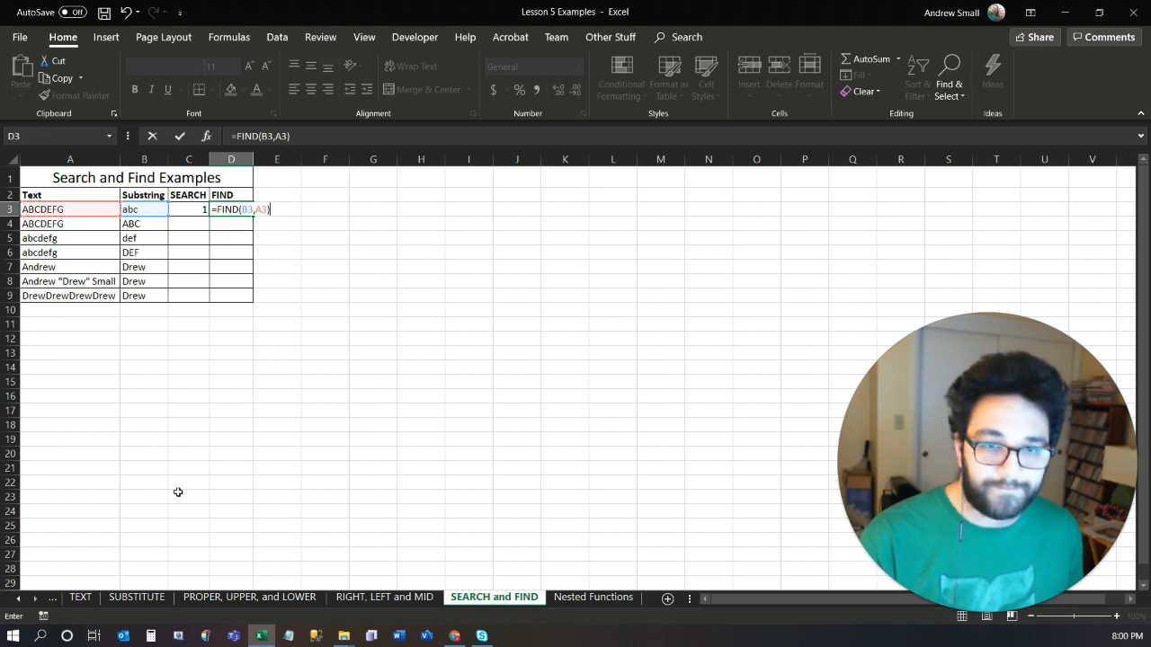
pyautogui.press('Return')
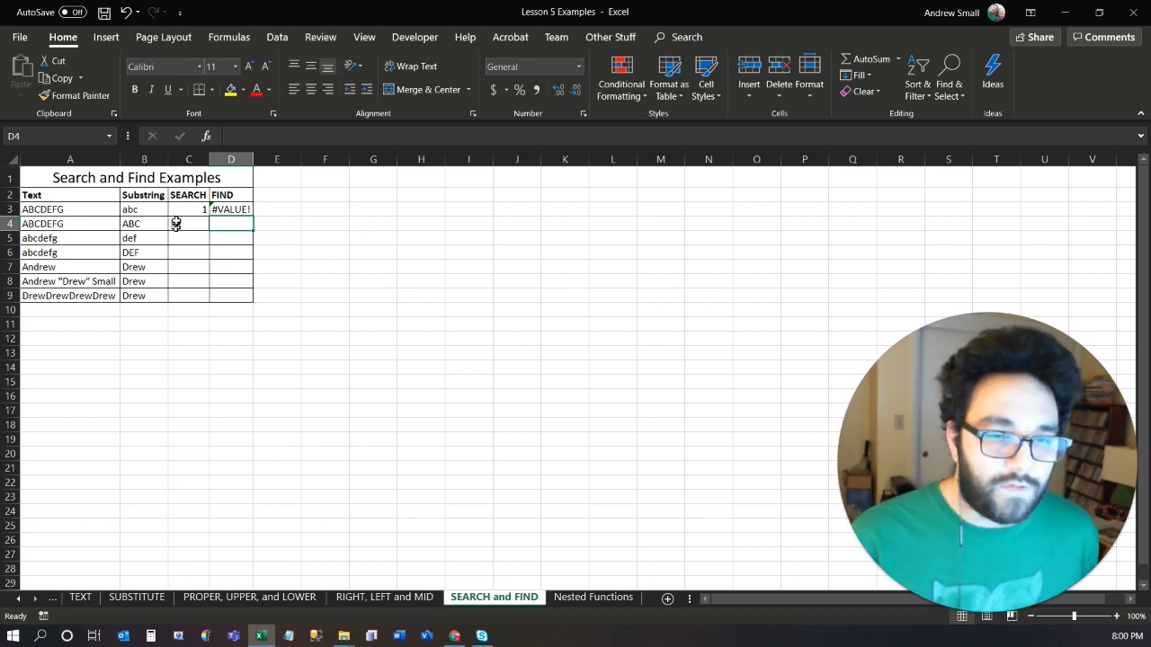
# Fill the SEARCH and FIND formulas from C3:D3 down into row 4 and check the text and substring in A4 and B4.
pyautogui.moveTo(198, 209); pyautogui.dragTo(257, 238)
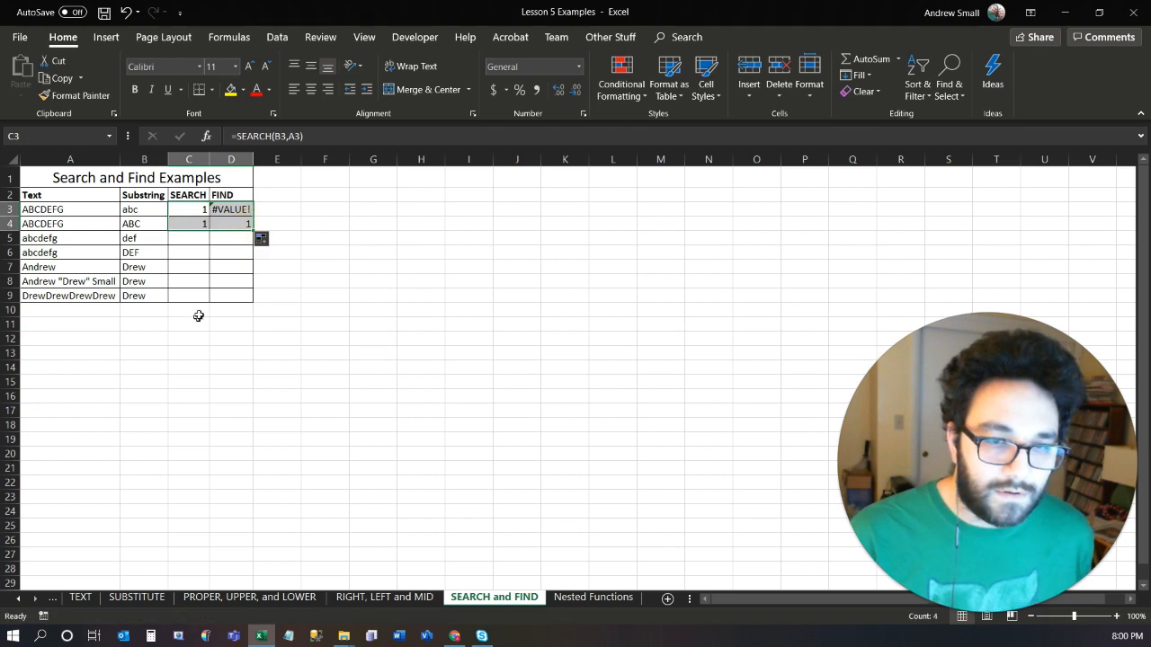
pyautogui.click(213, 276)
pyautogui.click(63, 225)
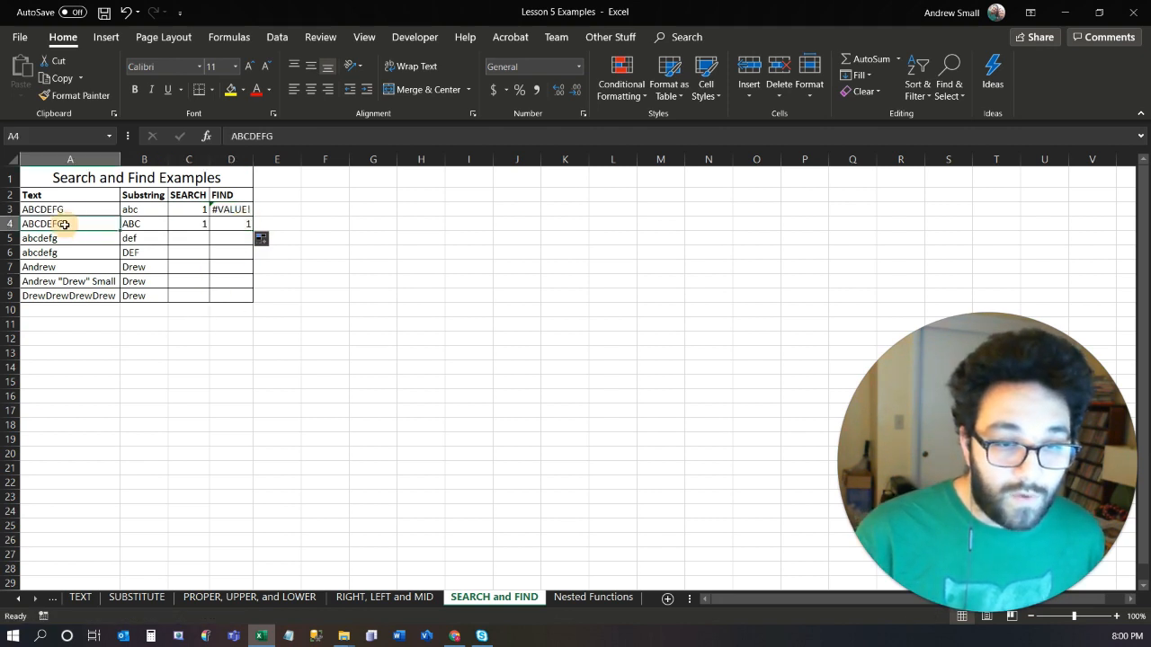
pyautogui.click(128, 227)
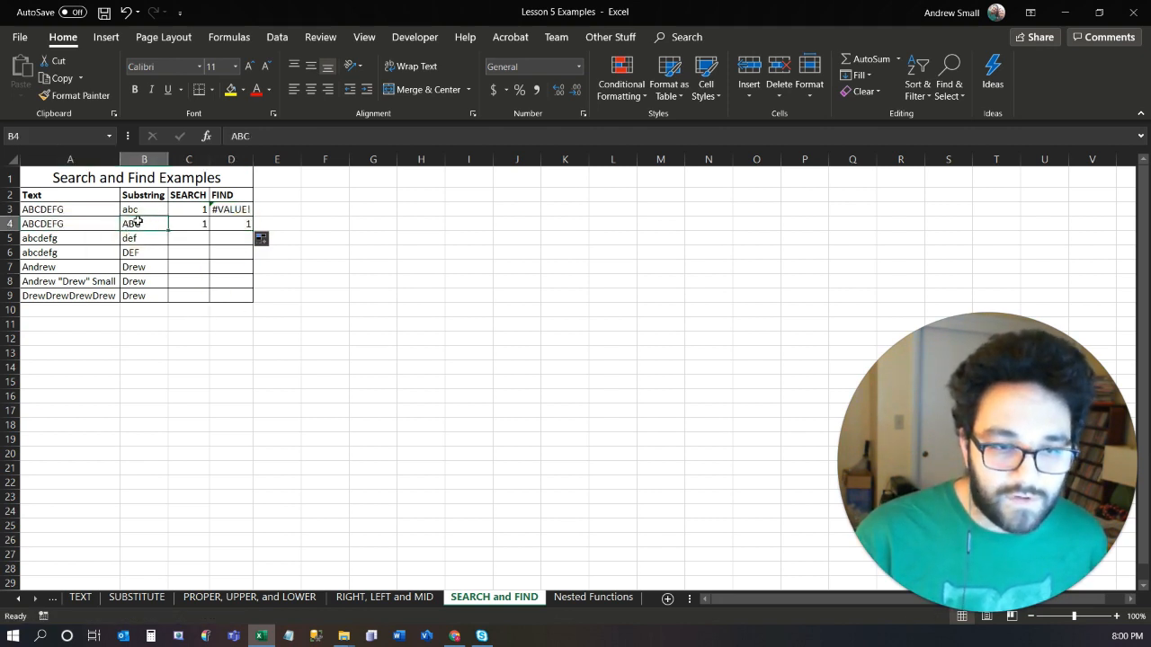
# Fill the SEARCH and FIND formulas from C4:D4 down through row 9 to complete the table.
pyautogui.moveTo(194, 222); pyautogui.dragTo(232, 224)
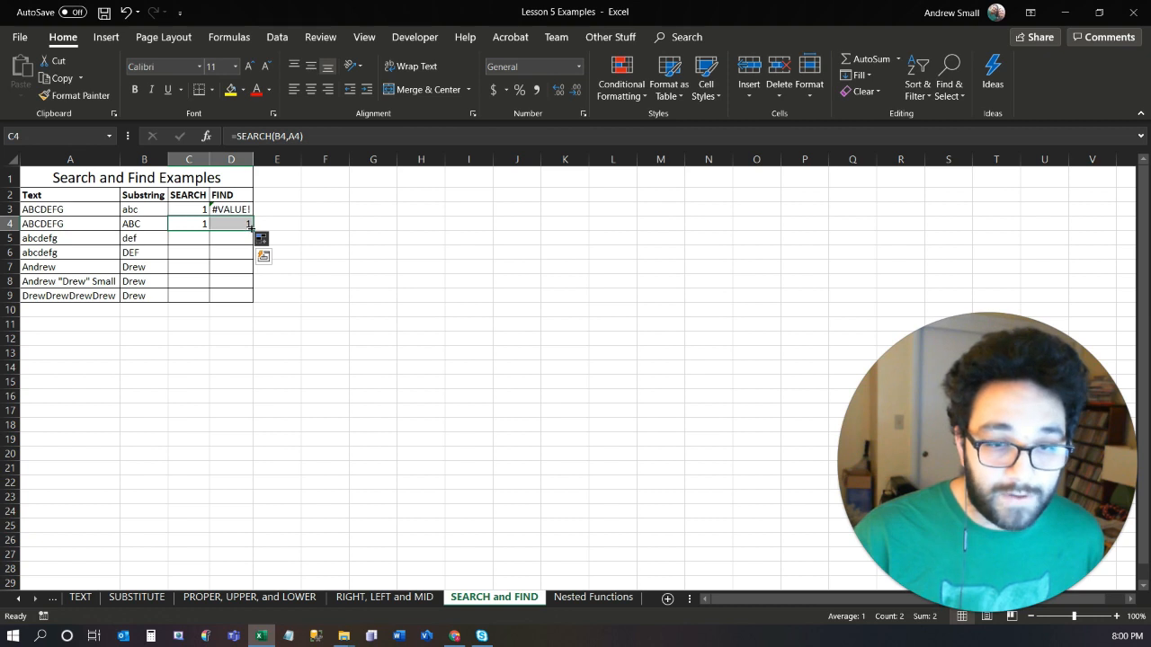
pyautogui.moveTo(251, 228); pyautogui.dragTo(250, 270)
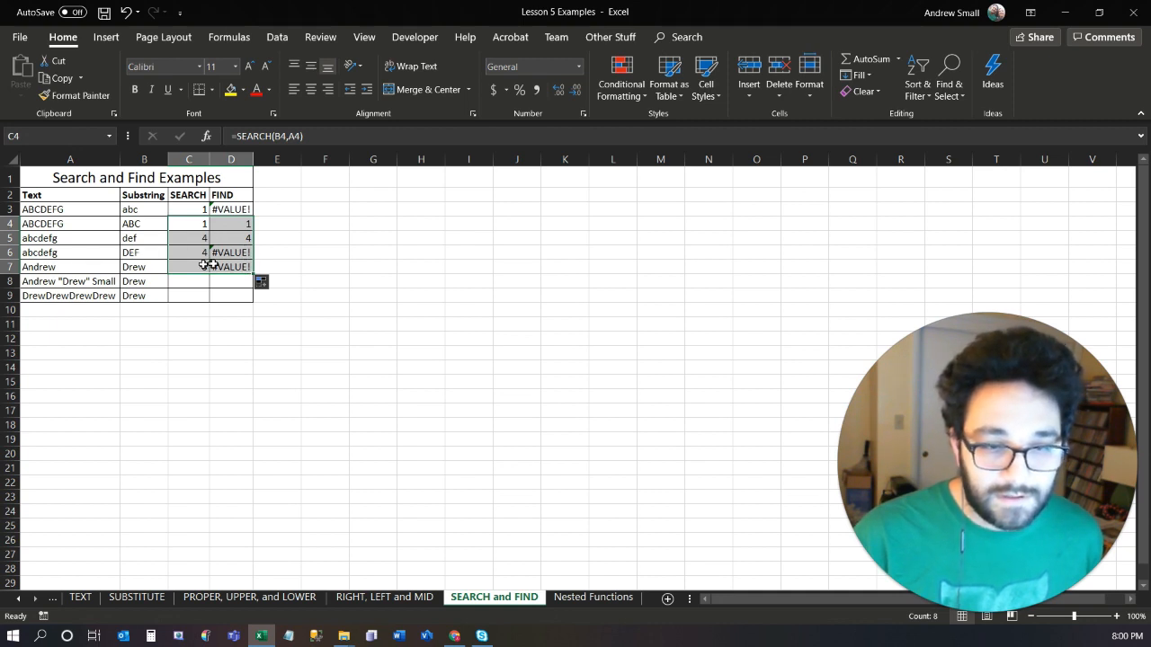
pyautogui.moveTo(188, 268); pyautogui.dragTo(251, 288)
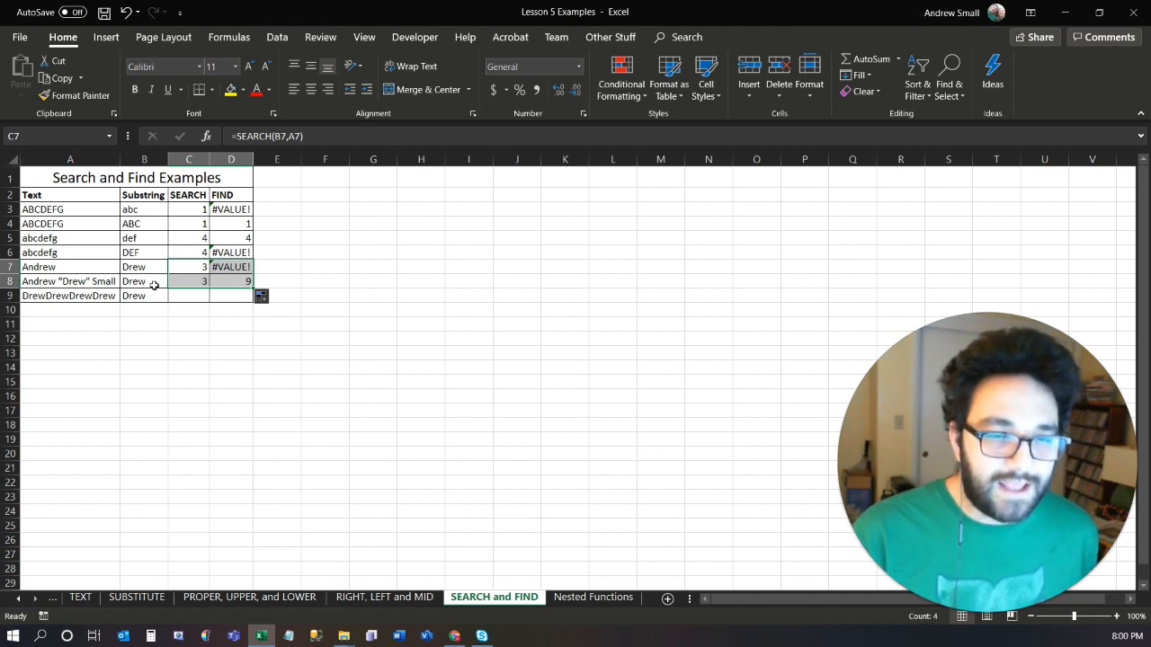
pyautogui.click(193, 283)
pyautogui.moveTo(197, 283); pyautogui.dragTo(257, 299)
pyautogui.click(188, 326)
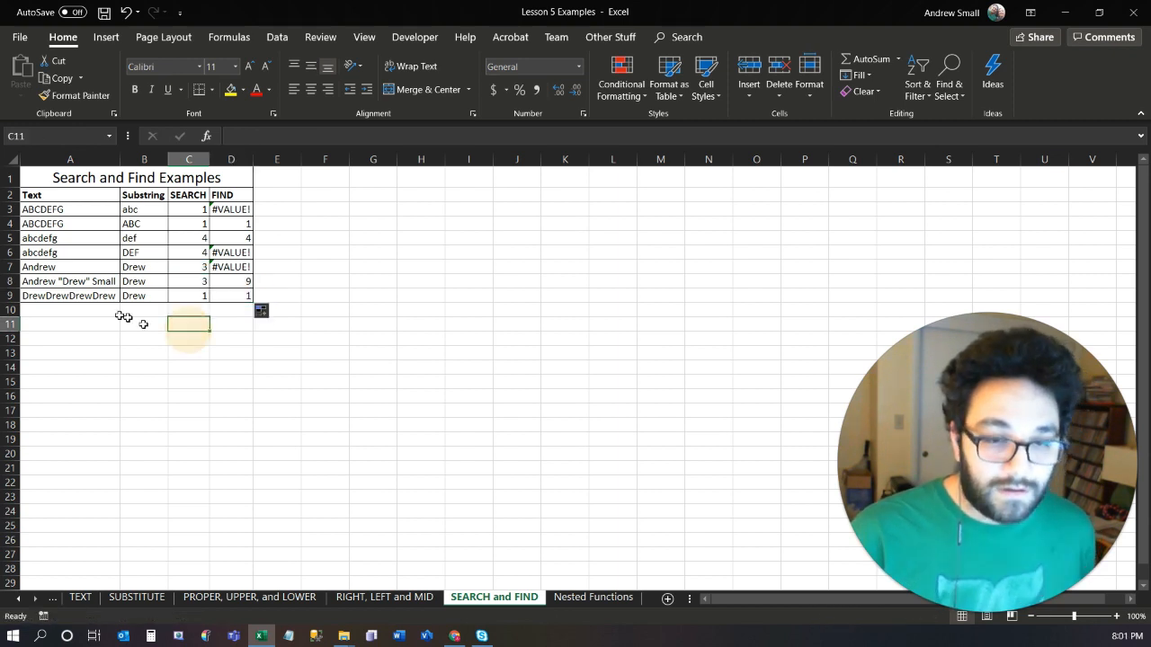
# Compare the SEARCH and FIND results in row 8 and examine the SEARCH column and the formula in C9.
pyautogui.click(200, 284)
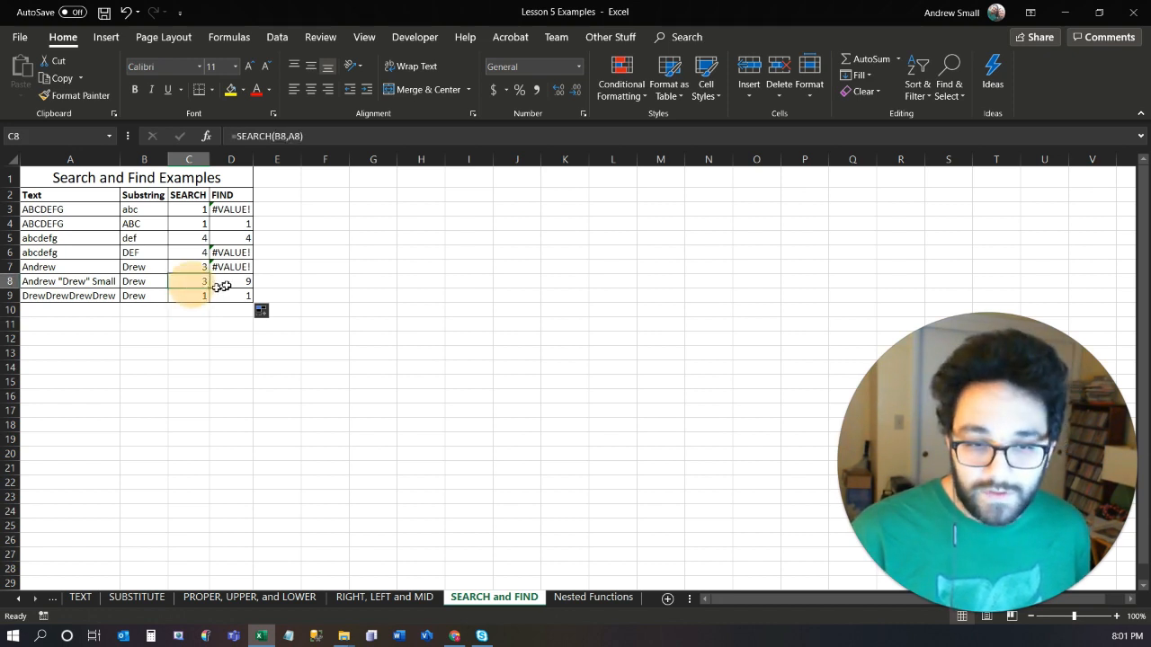
pyautogui.click(231, 284)
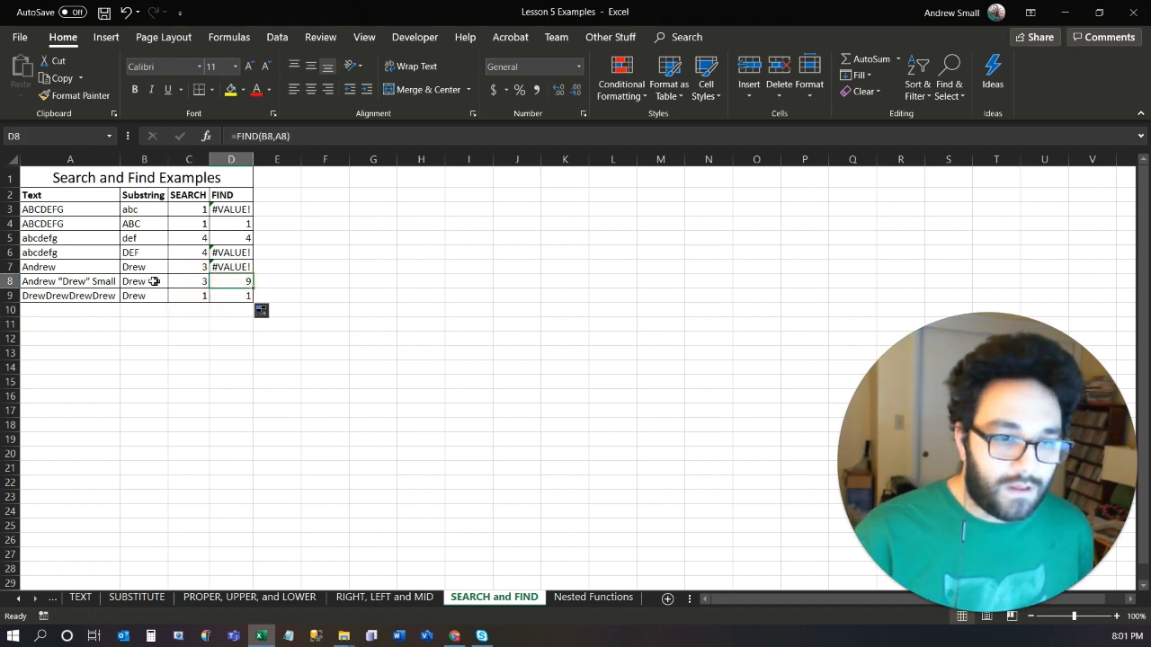
pyautogui.moveTo(179, 194); pyautogui.dragTo(178, 293)
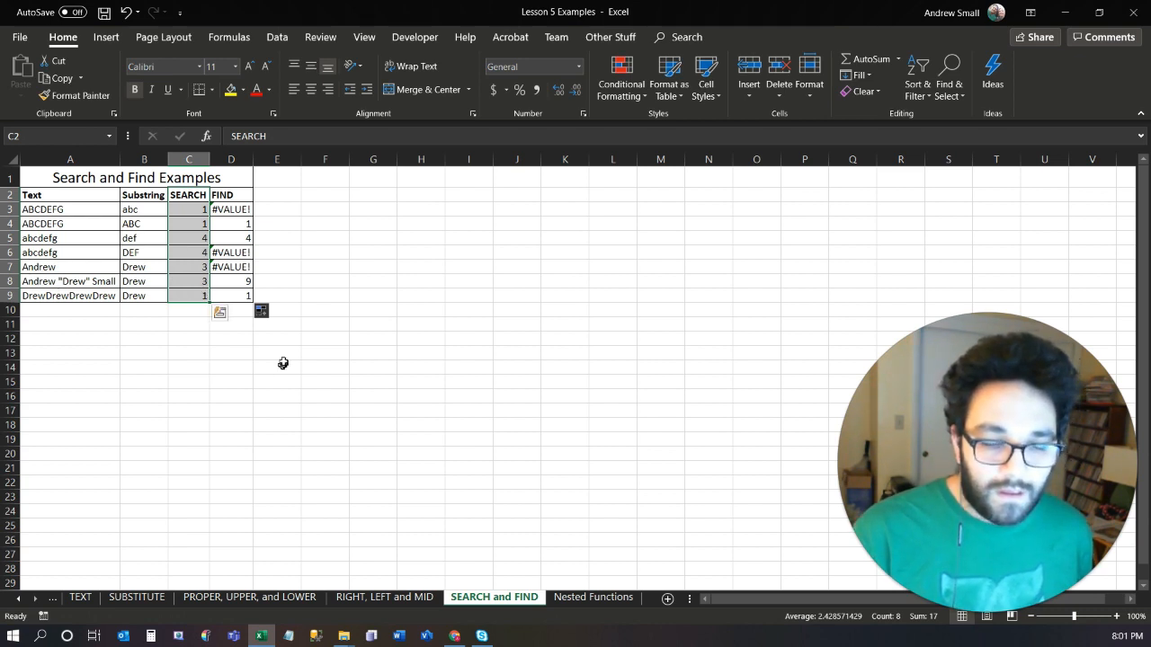
pyautogui.click(234, 281)
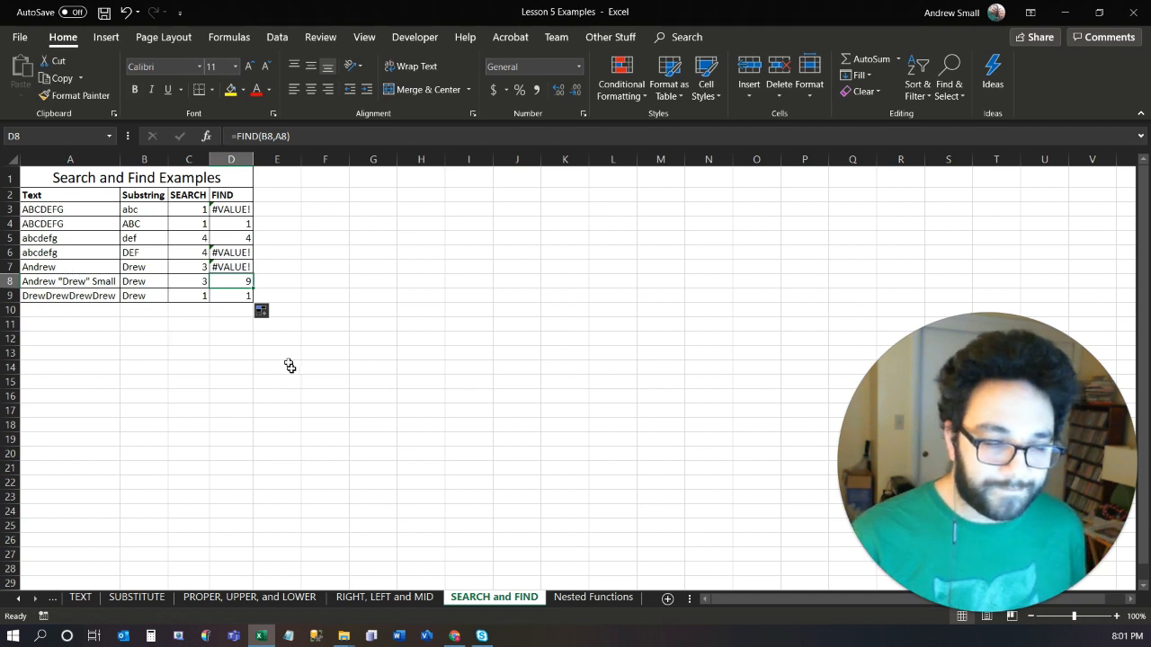
pyautogui.click(193, 296)
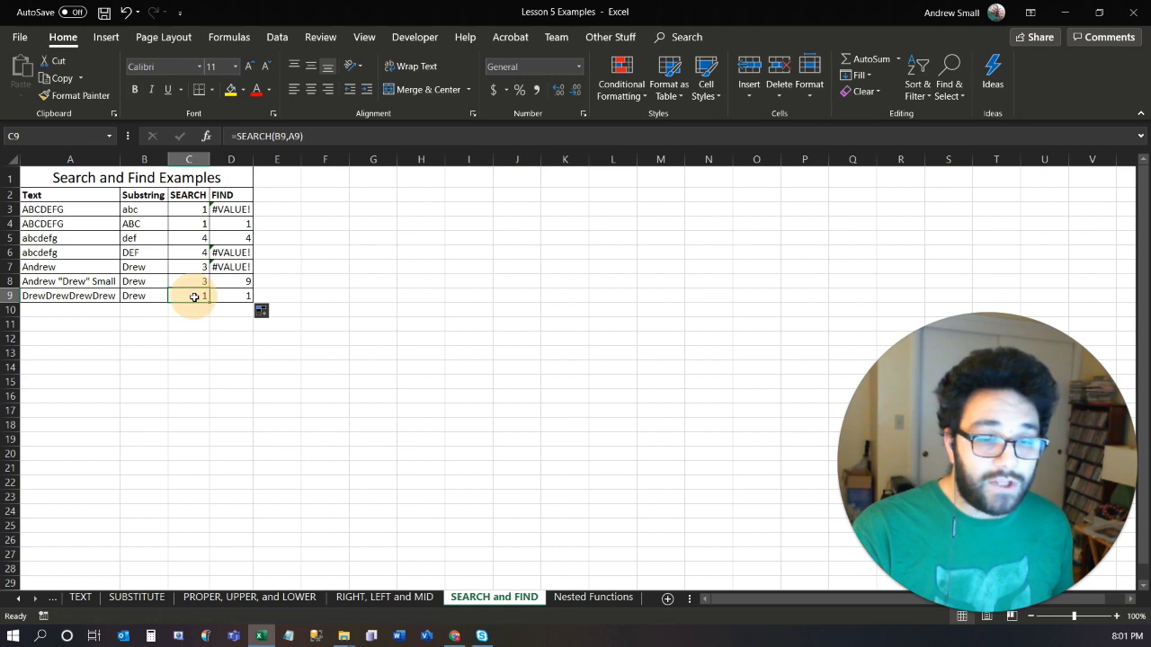
pyautogui.doubleClick(202, 296)
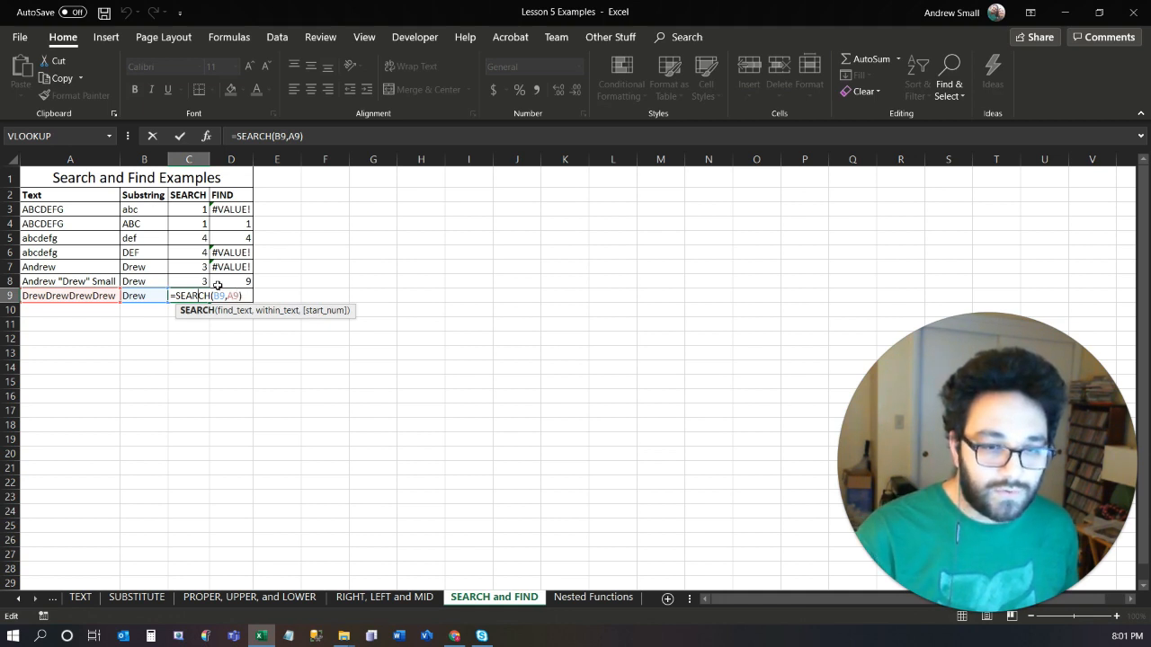
pyautogui.press('Escape')
# Add a start number of 4 to the SEARCH formula in C8, making it =SEARCH(B8,A8,4), and compare it with the FIND cell beside it.
pyautogui.press('Up')
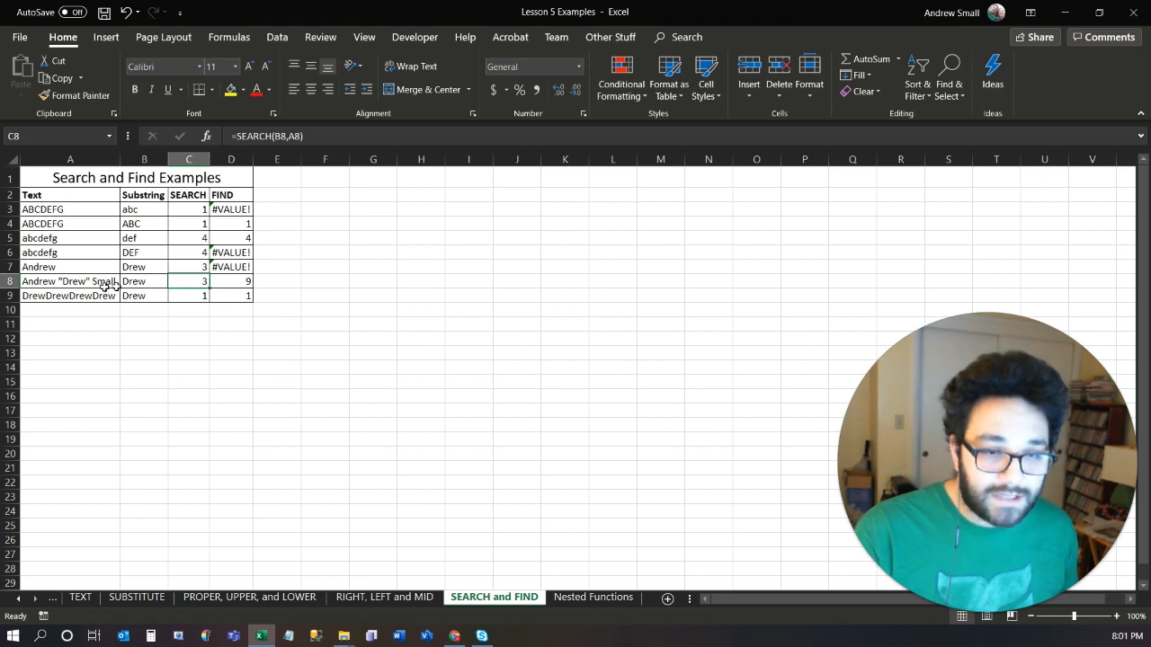
pyautogui.doubleClick(180, 288)
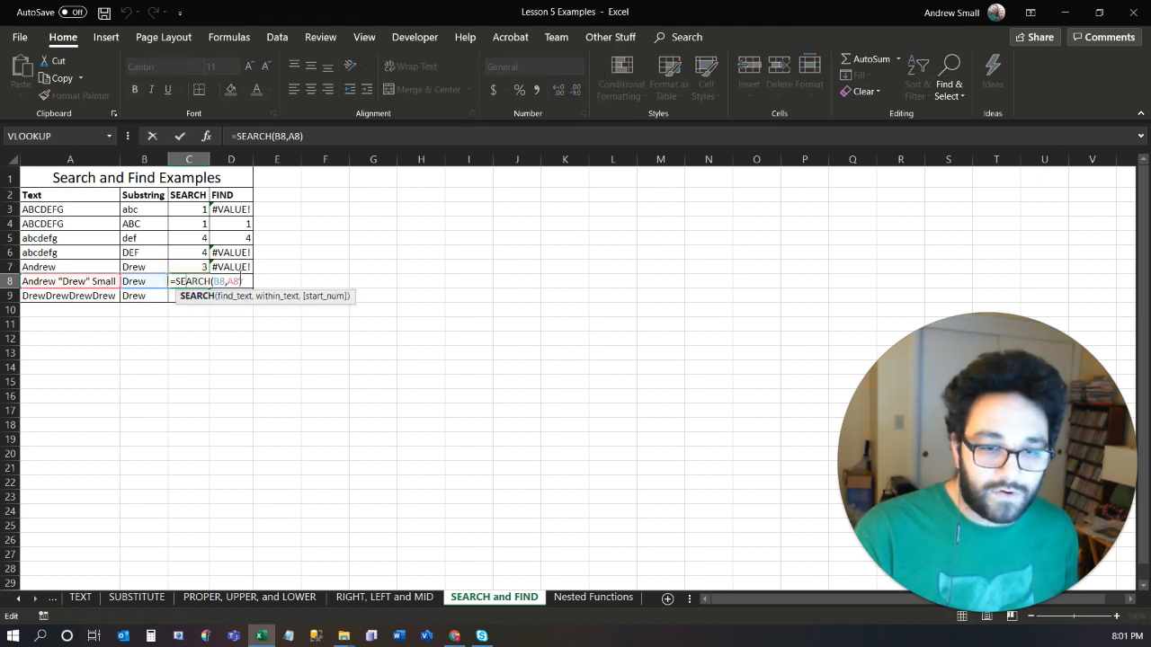
pyautogui.click(232, 282)
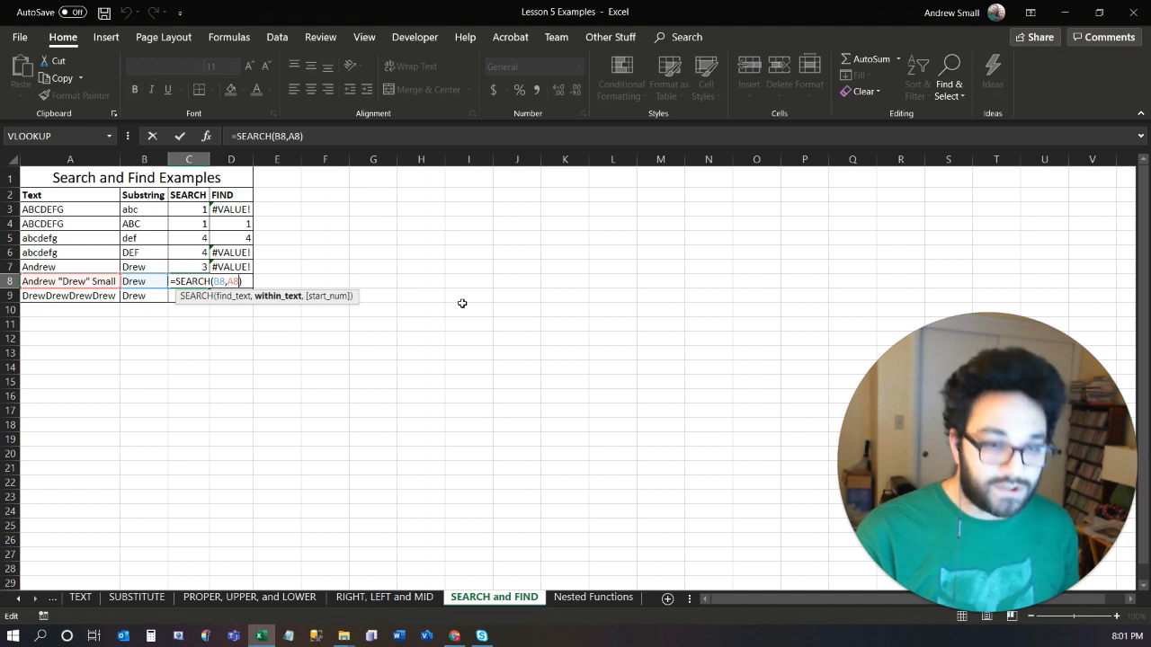
pyautogui.write(',4')
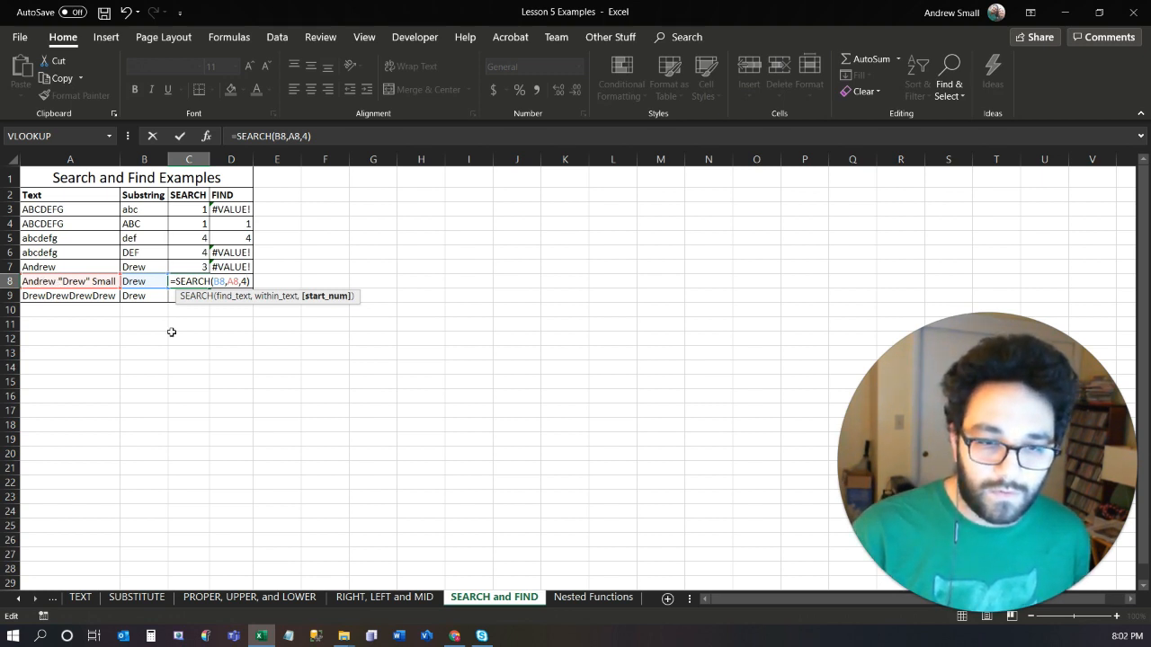
pyautogui.hotkey('ctrl', 'Return')
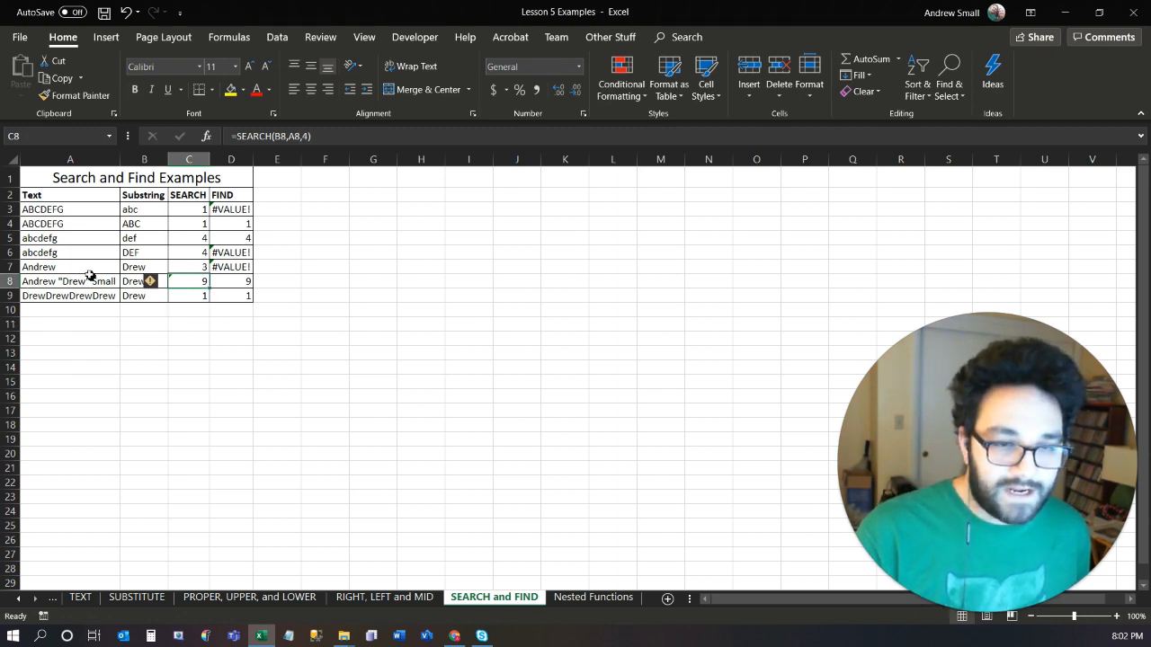
pyautogui.click(235, 282)
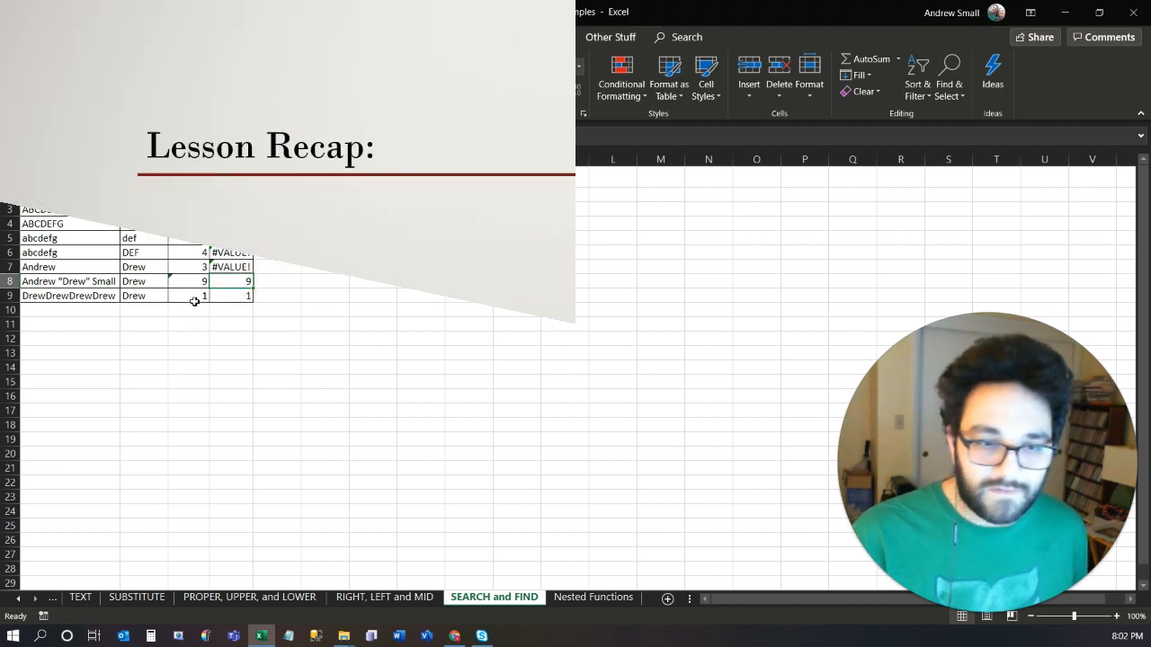